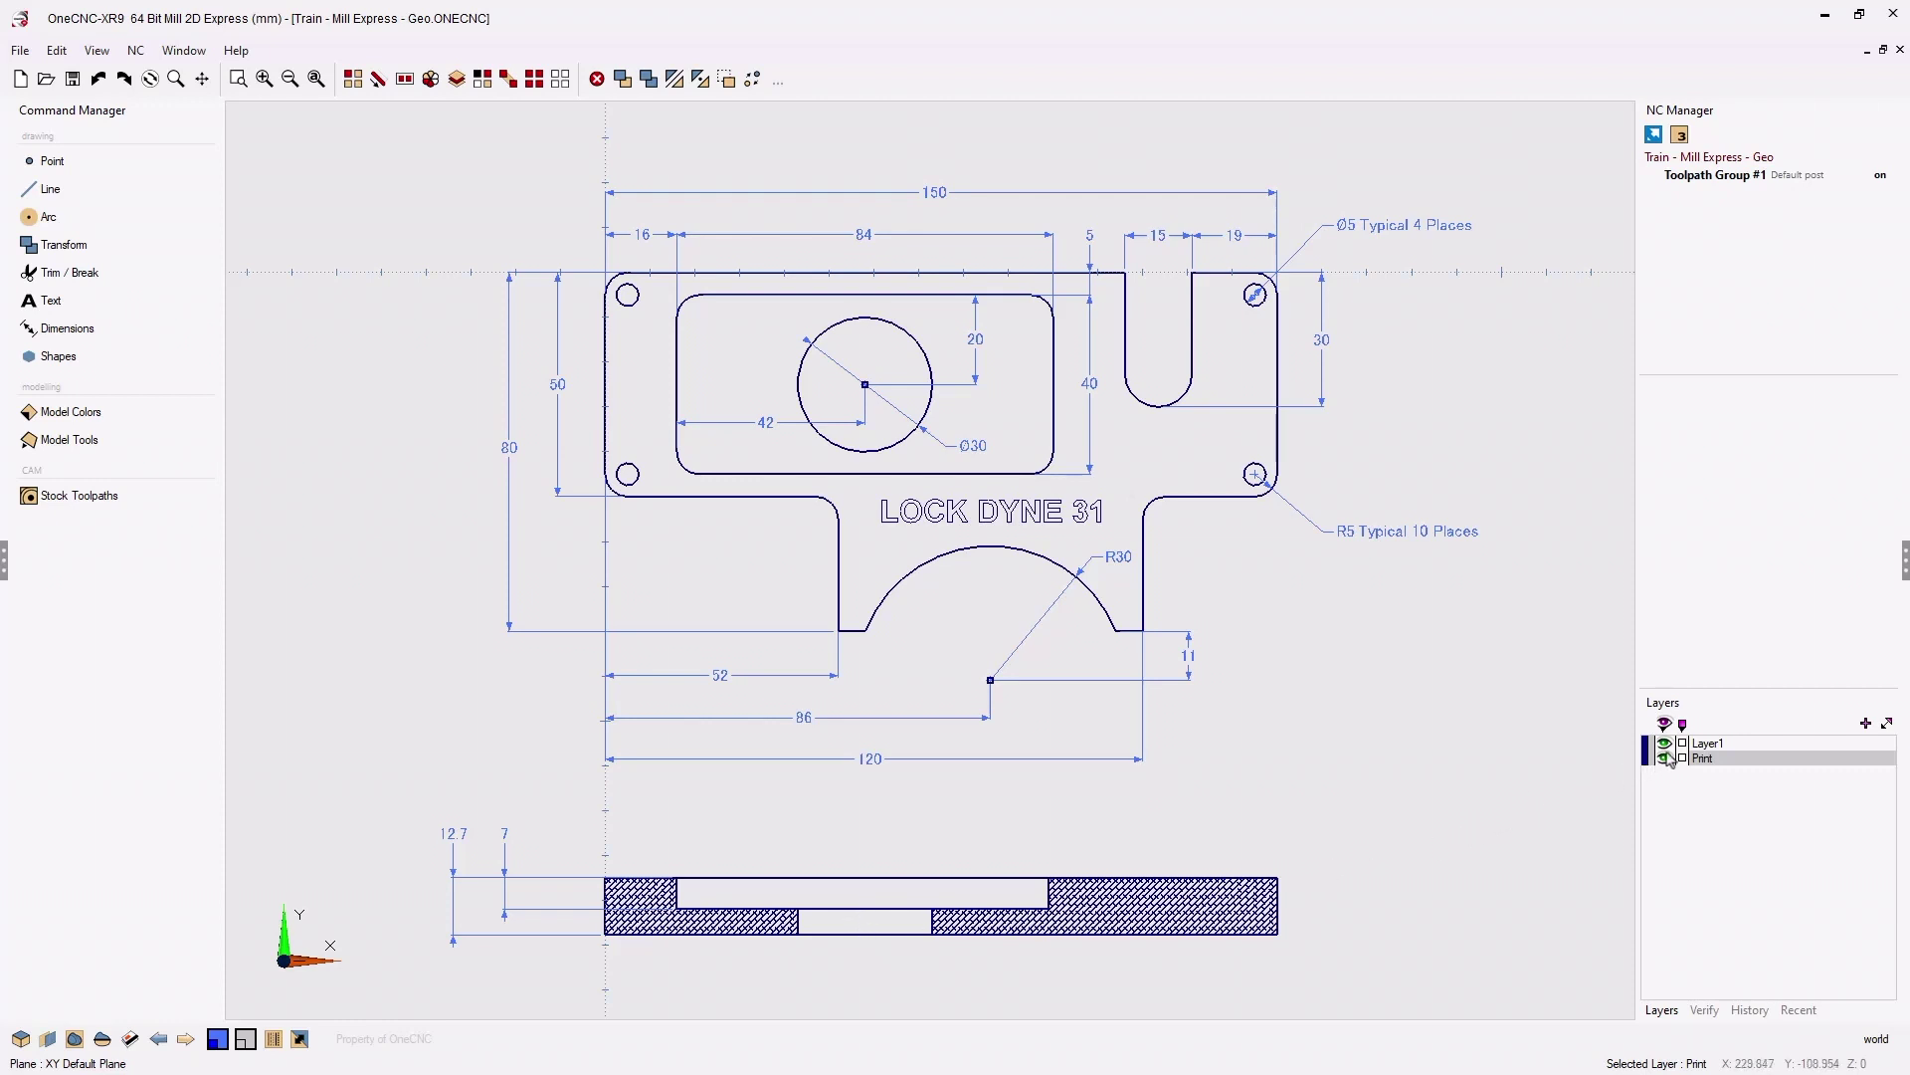
# - Hide the Print layer so only the part geometry is shown
pyautogui.click(1665, 759)
pyautogui.scroll(1, 975, 547)
pyautogui.scroll(2, 975, 547)
pyautogui.scroll(-2, 976, 597)
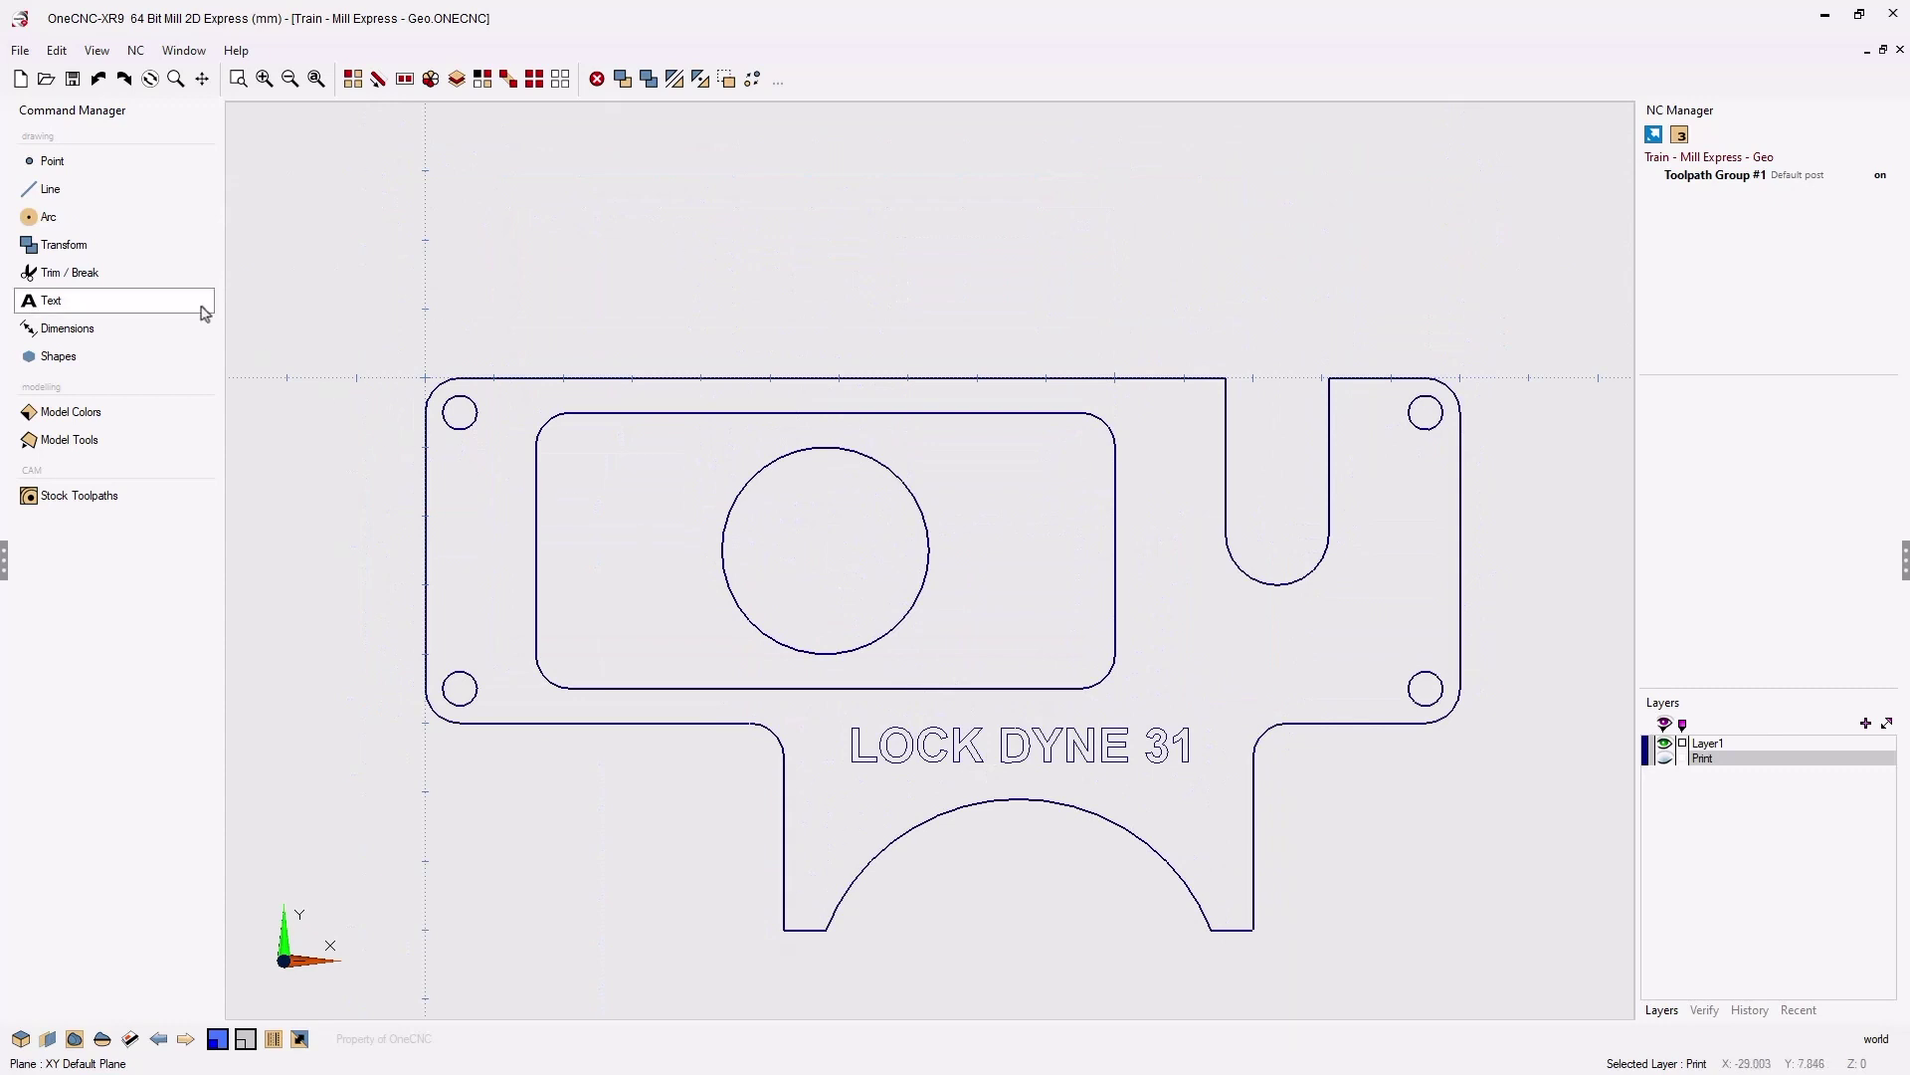
# - Draw a rectangle about 158 by 87 mm with no corner radius around the whole part outline
pyautogui.click(50, 189)
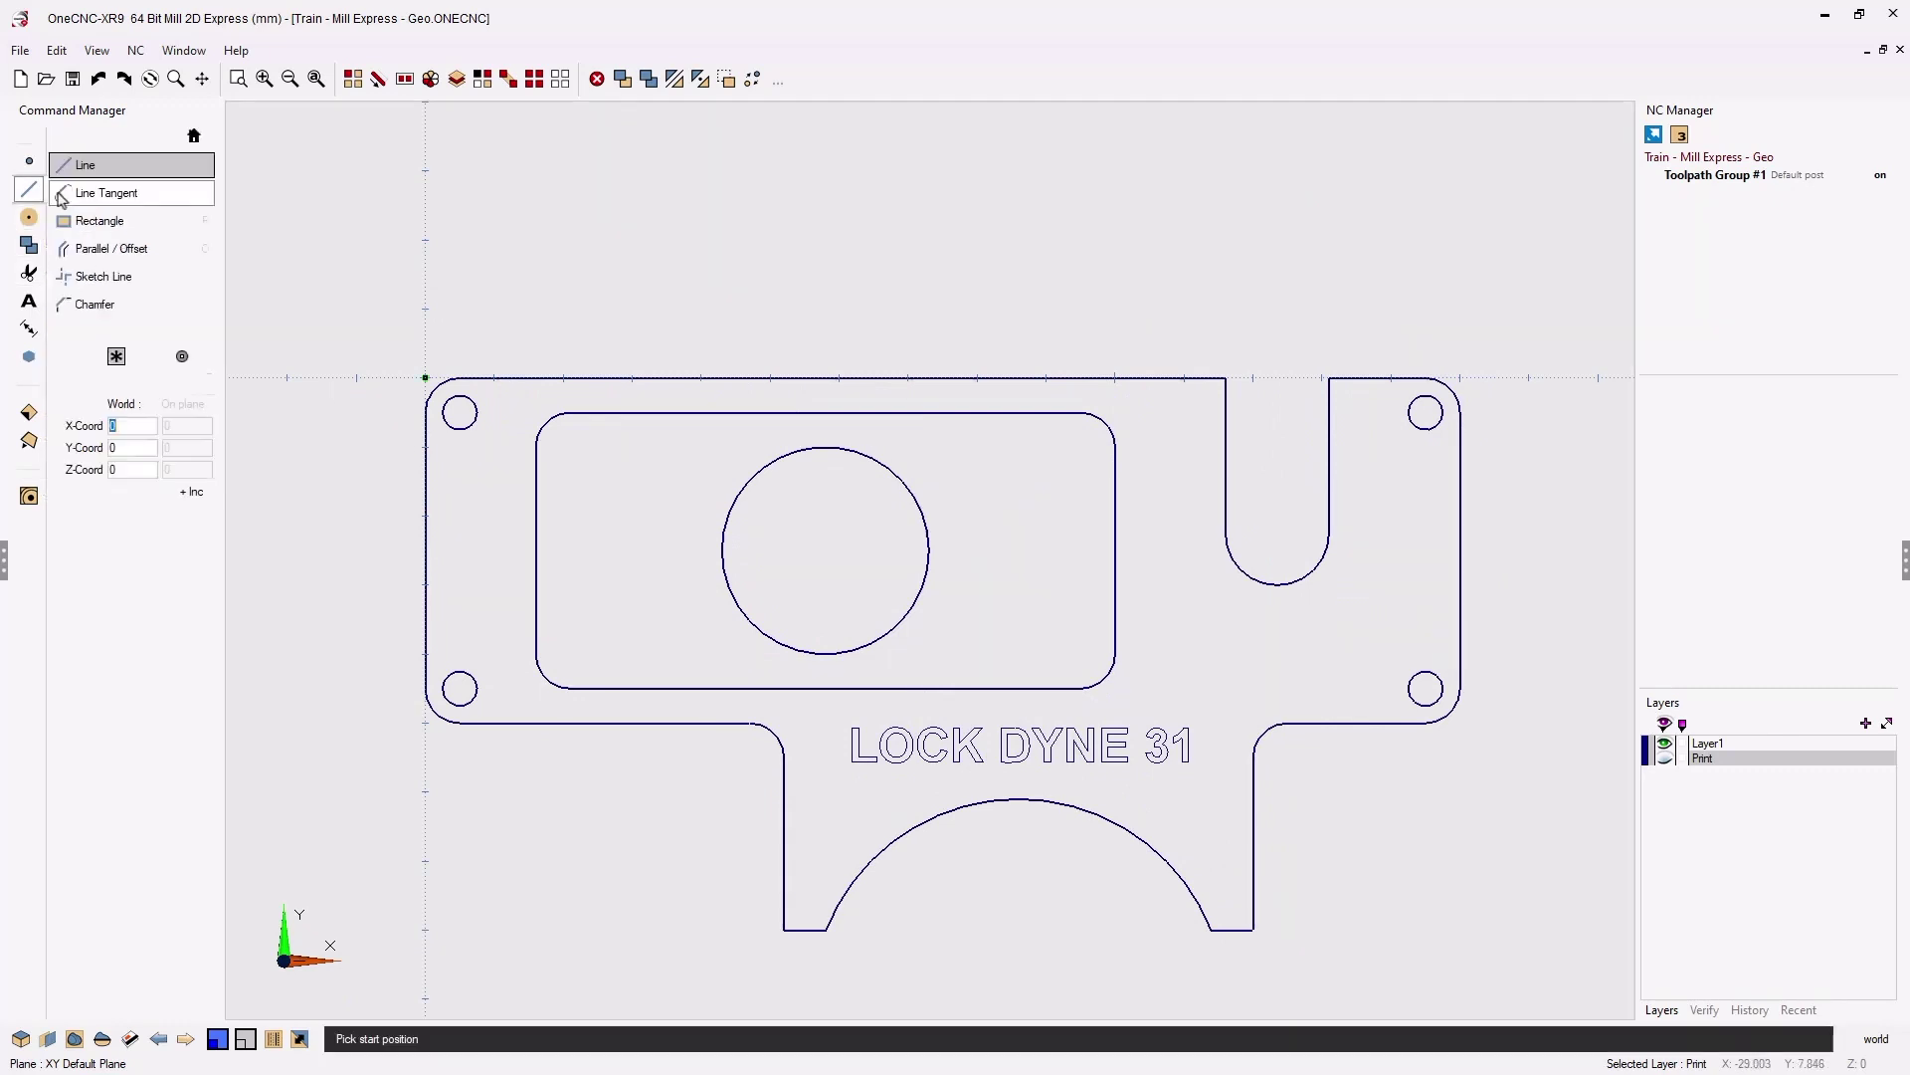
pyautogui.click(119, 227)
pyautogui.click(397, 353)
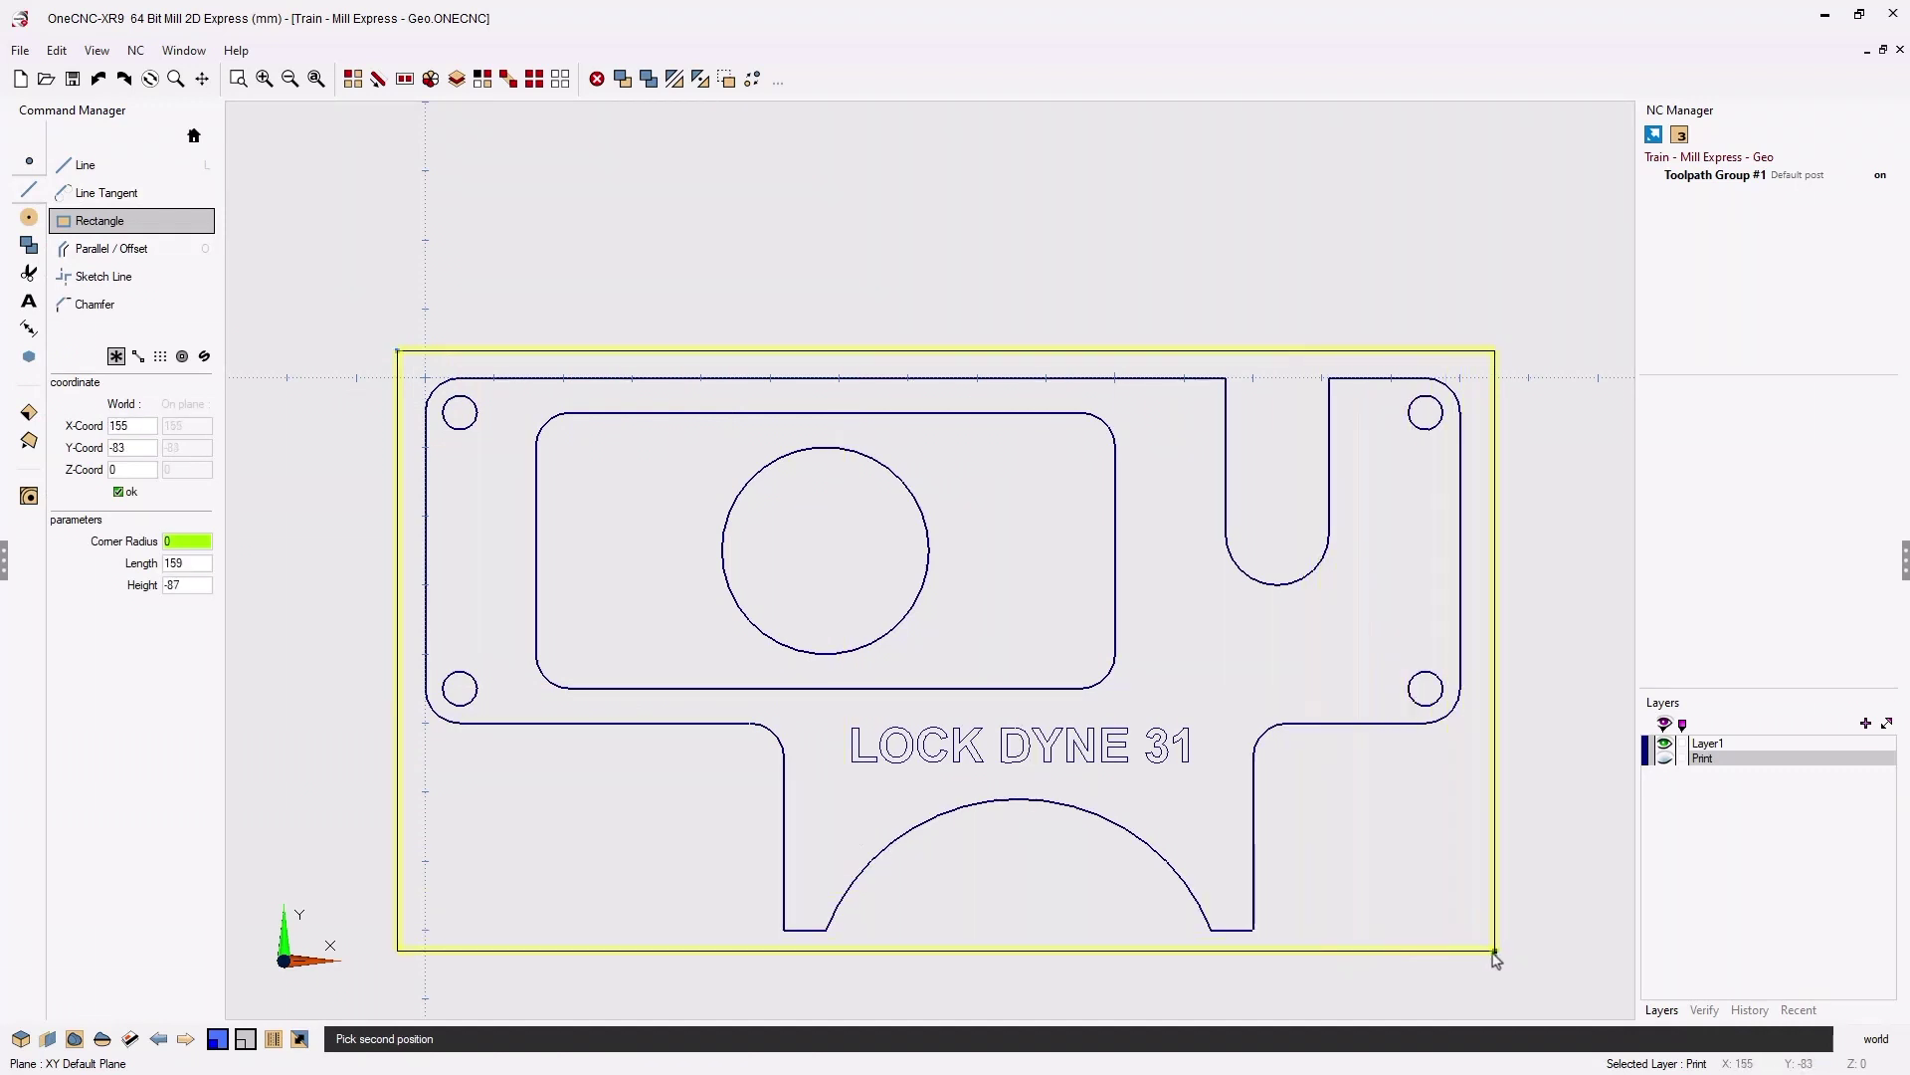
pyautogui.click(1489, 952)
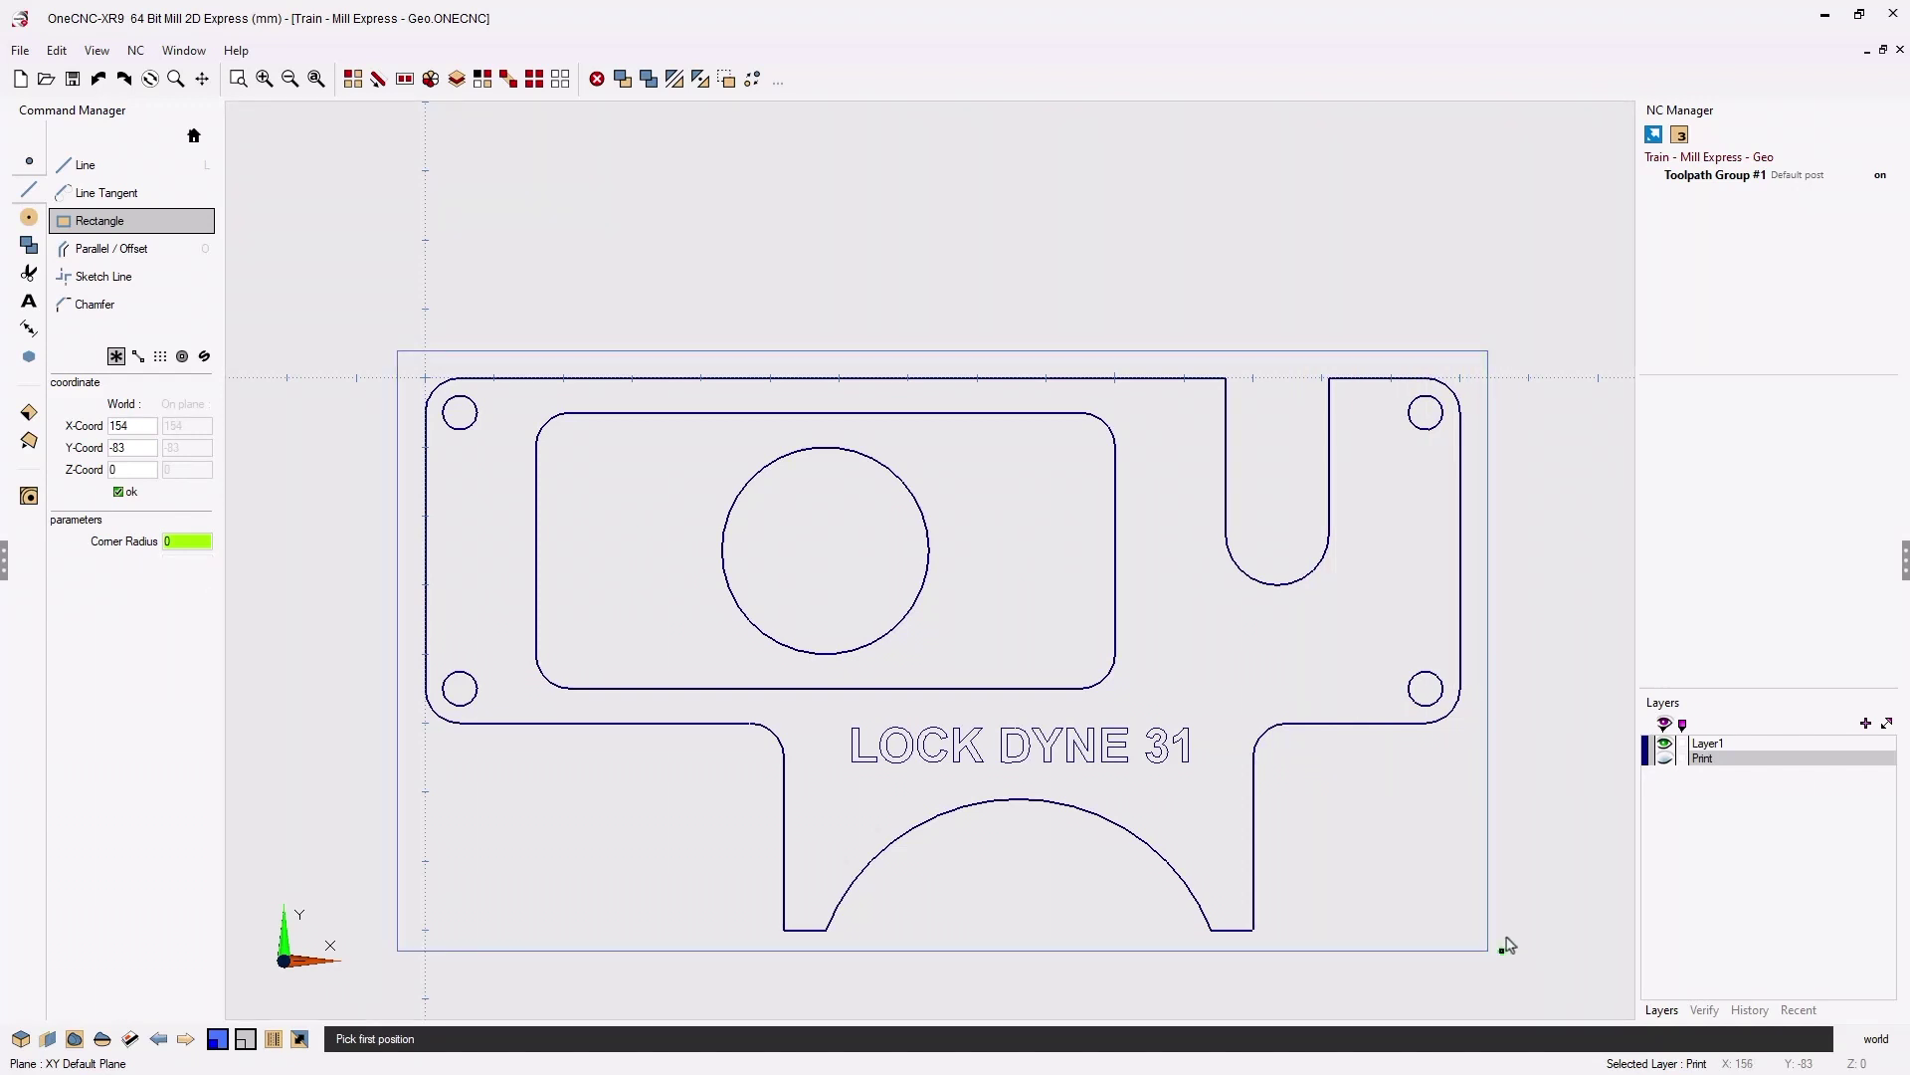
pyautogui.press('Escape')
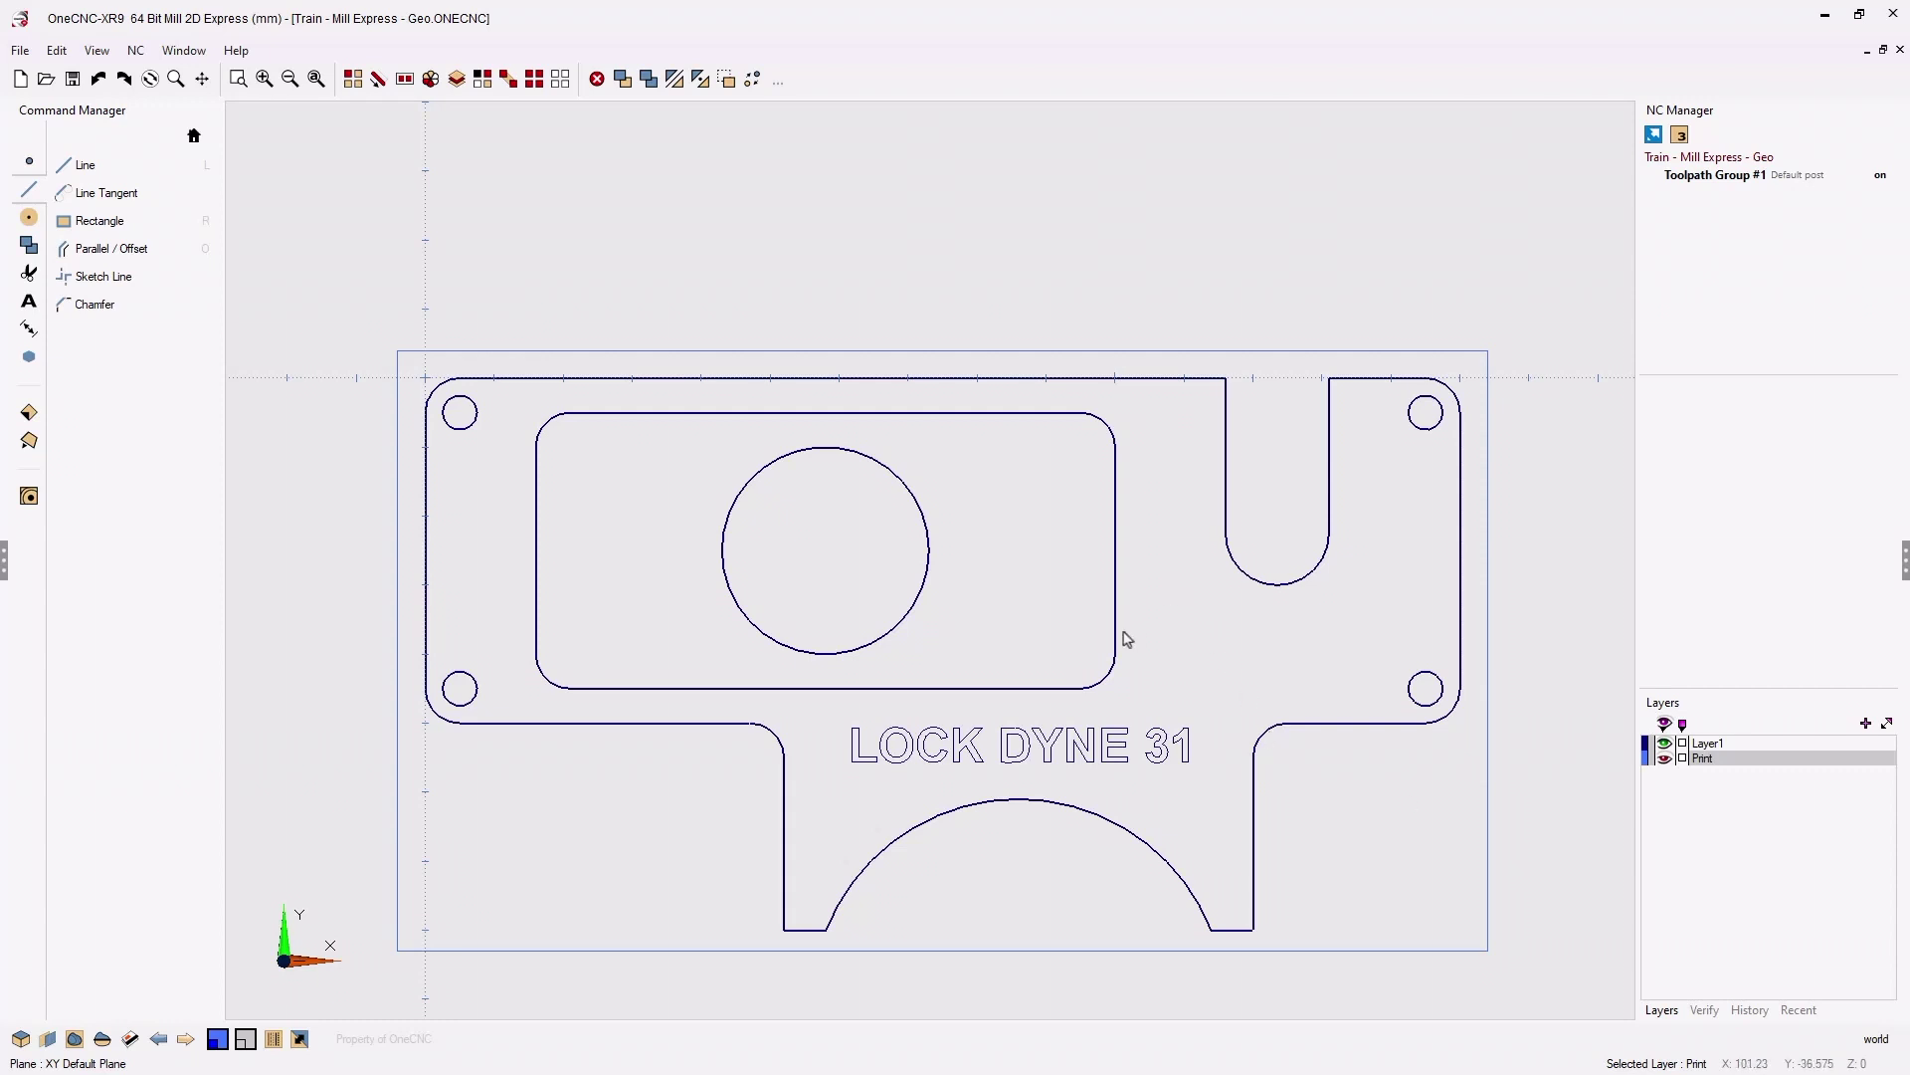
# - Start a Facing toolpath with the rectangle around the part as the face boundary
pyautogui.moveTo(1028, 665); pyautogui.dragTo(1006, 571, button='middle')
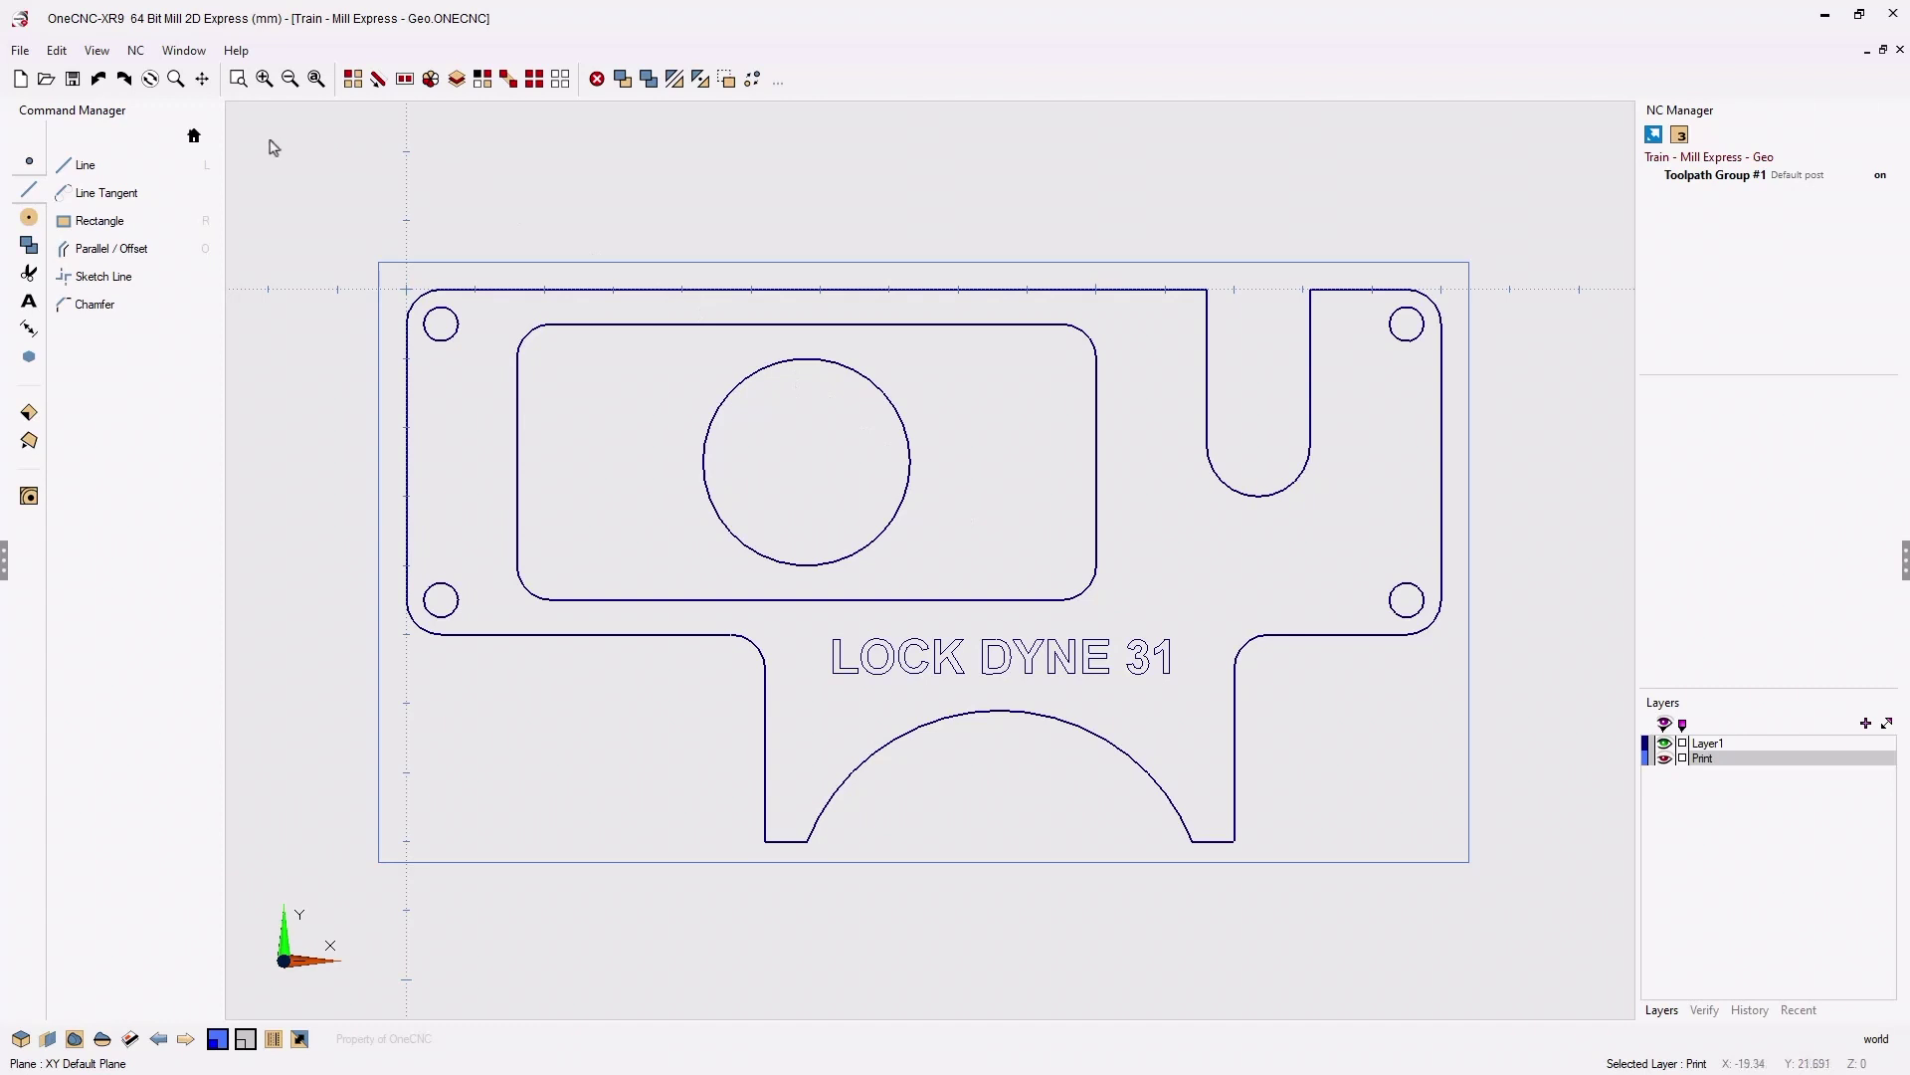
pyautogui.click(195, 138)
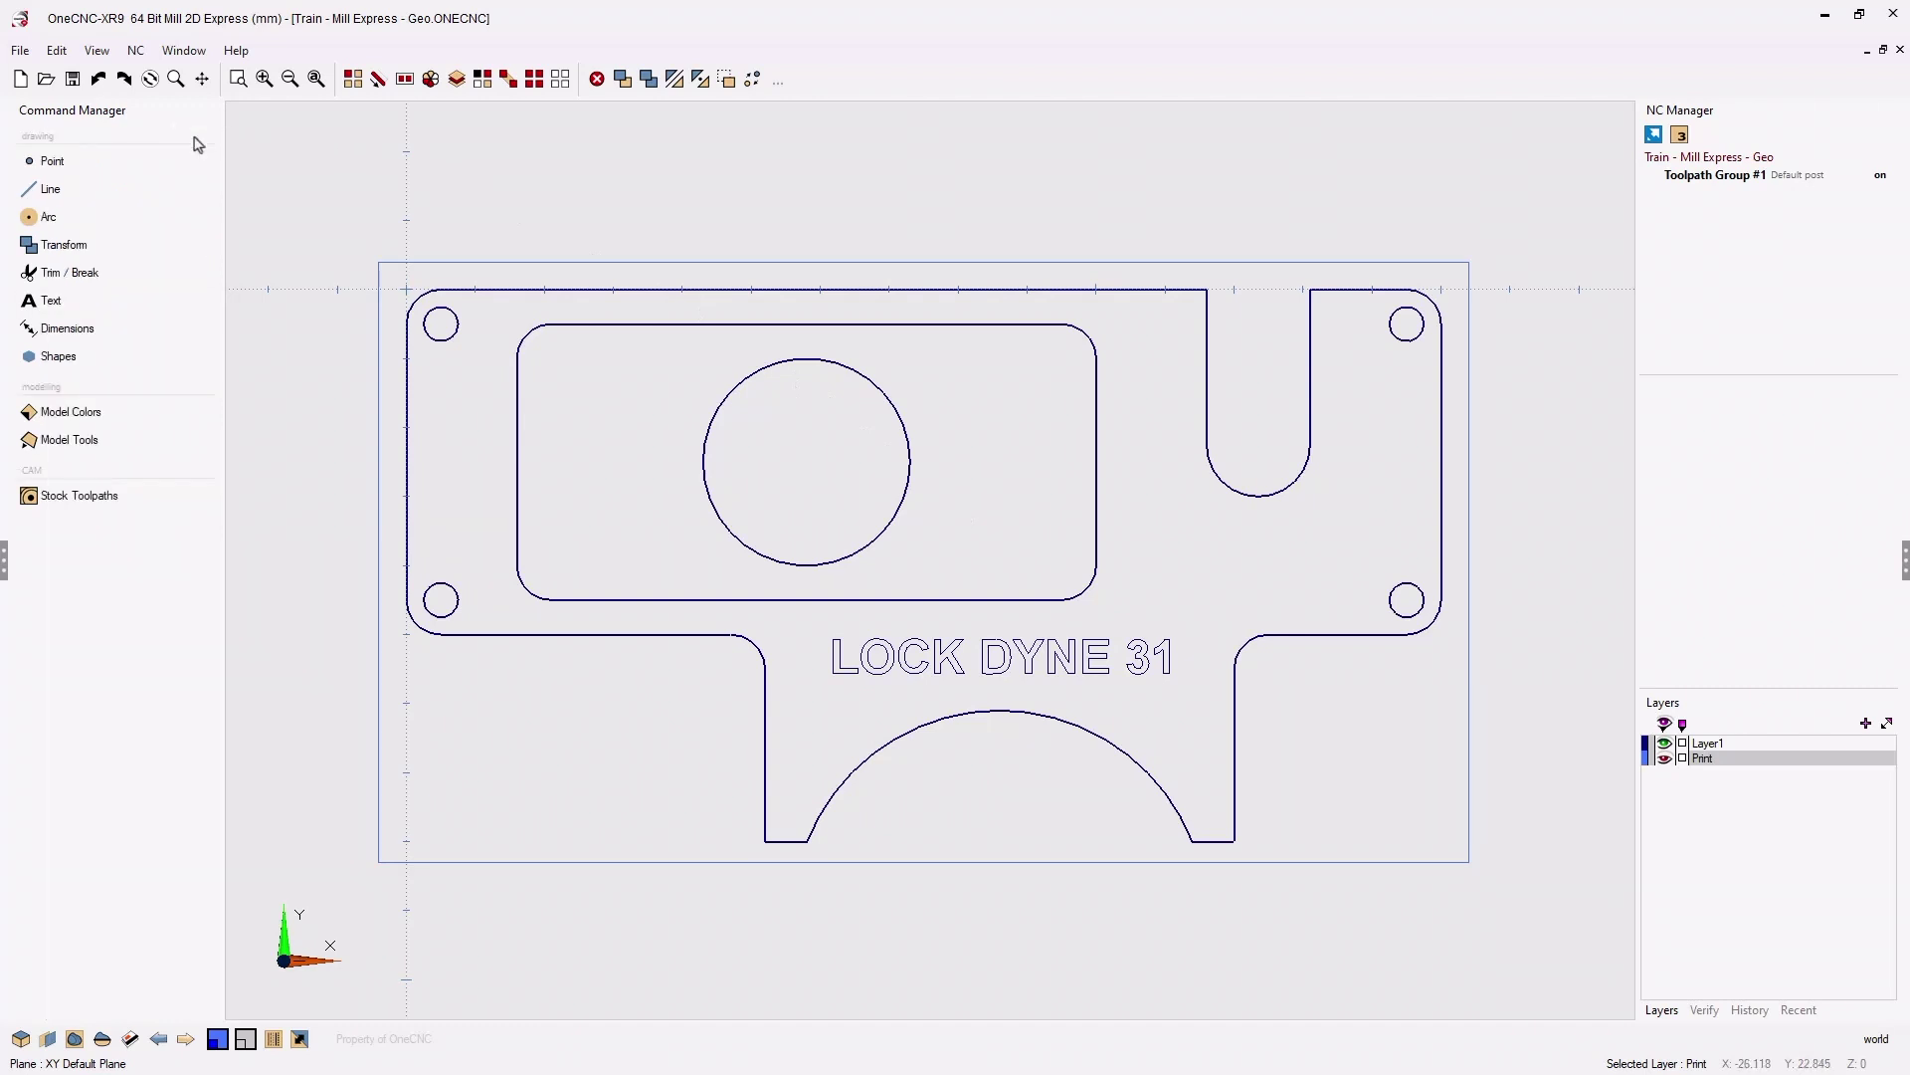
pyautogui.click(79, 496)
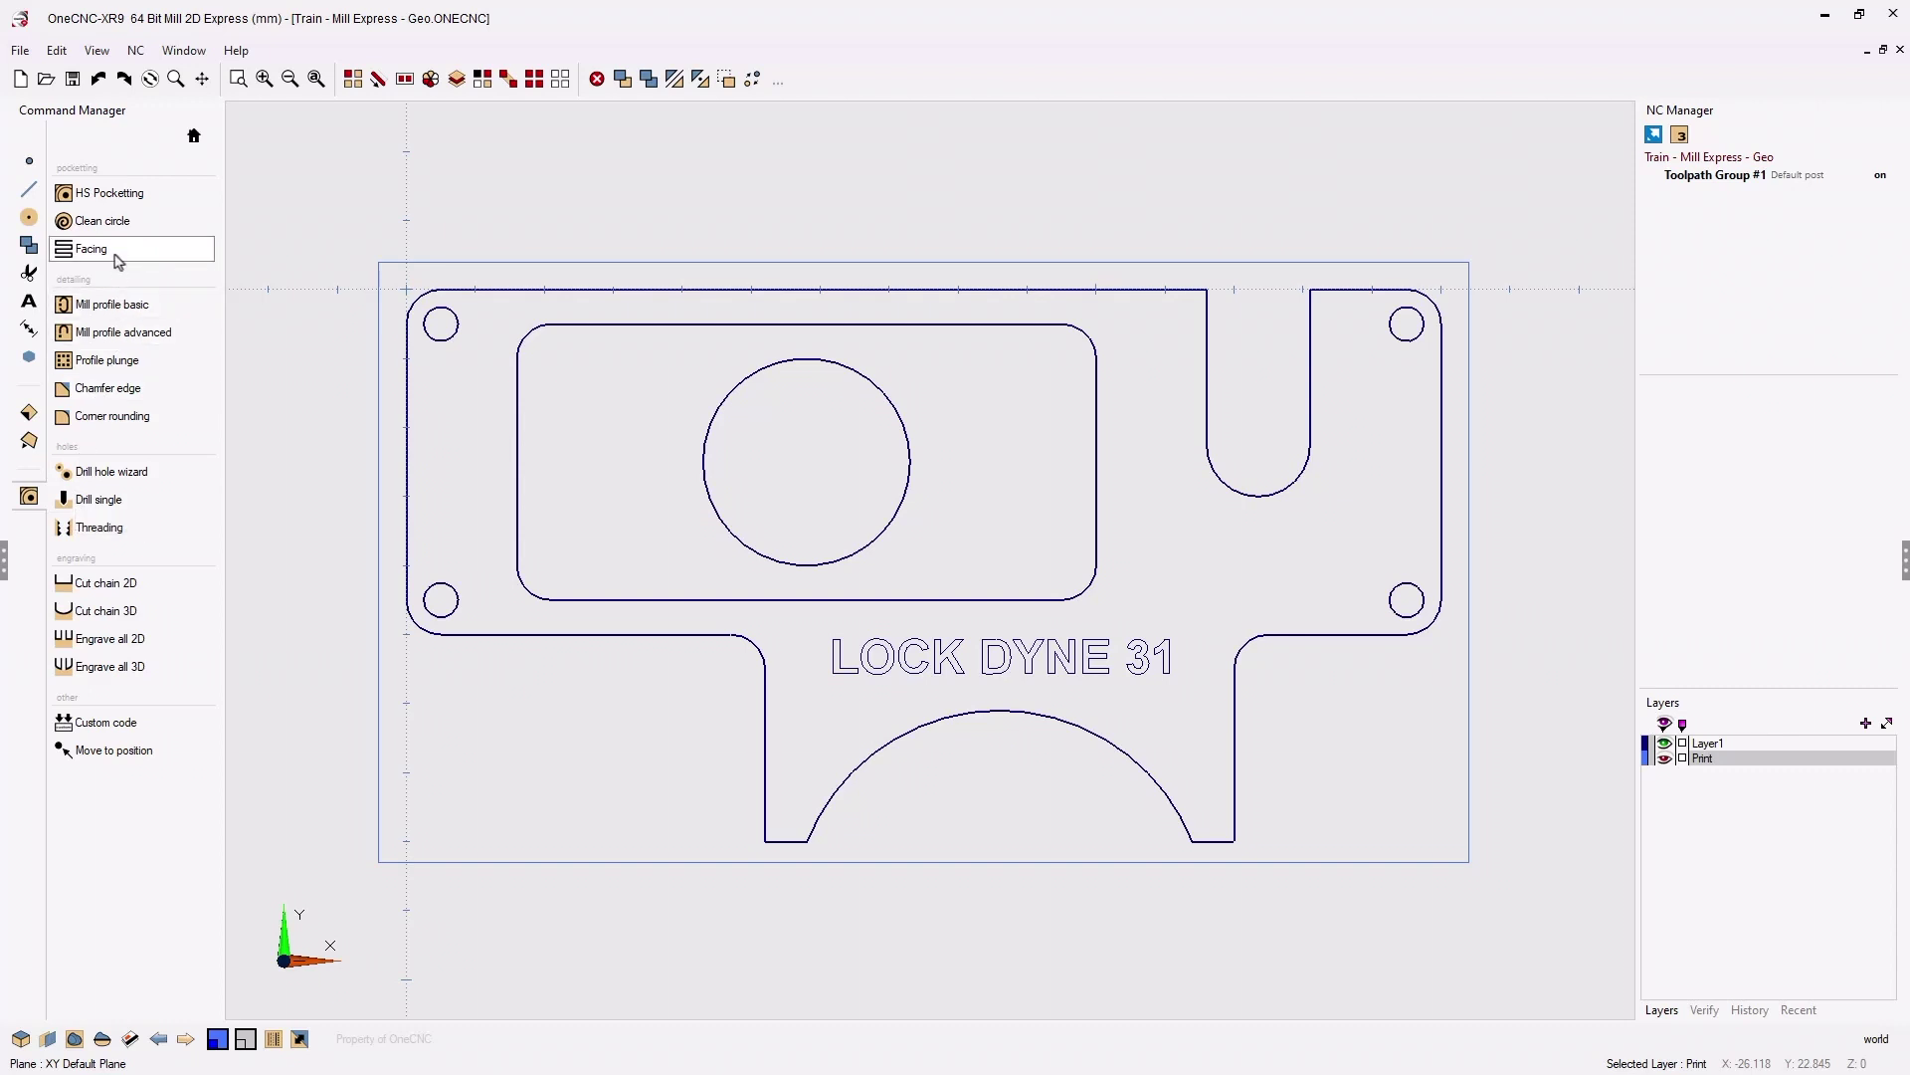
pyautogui.click(118, 256)
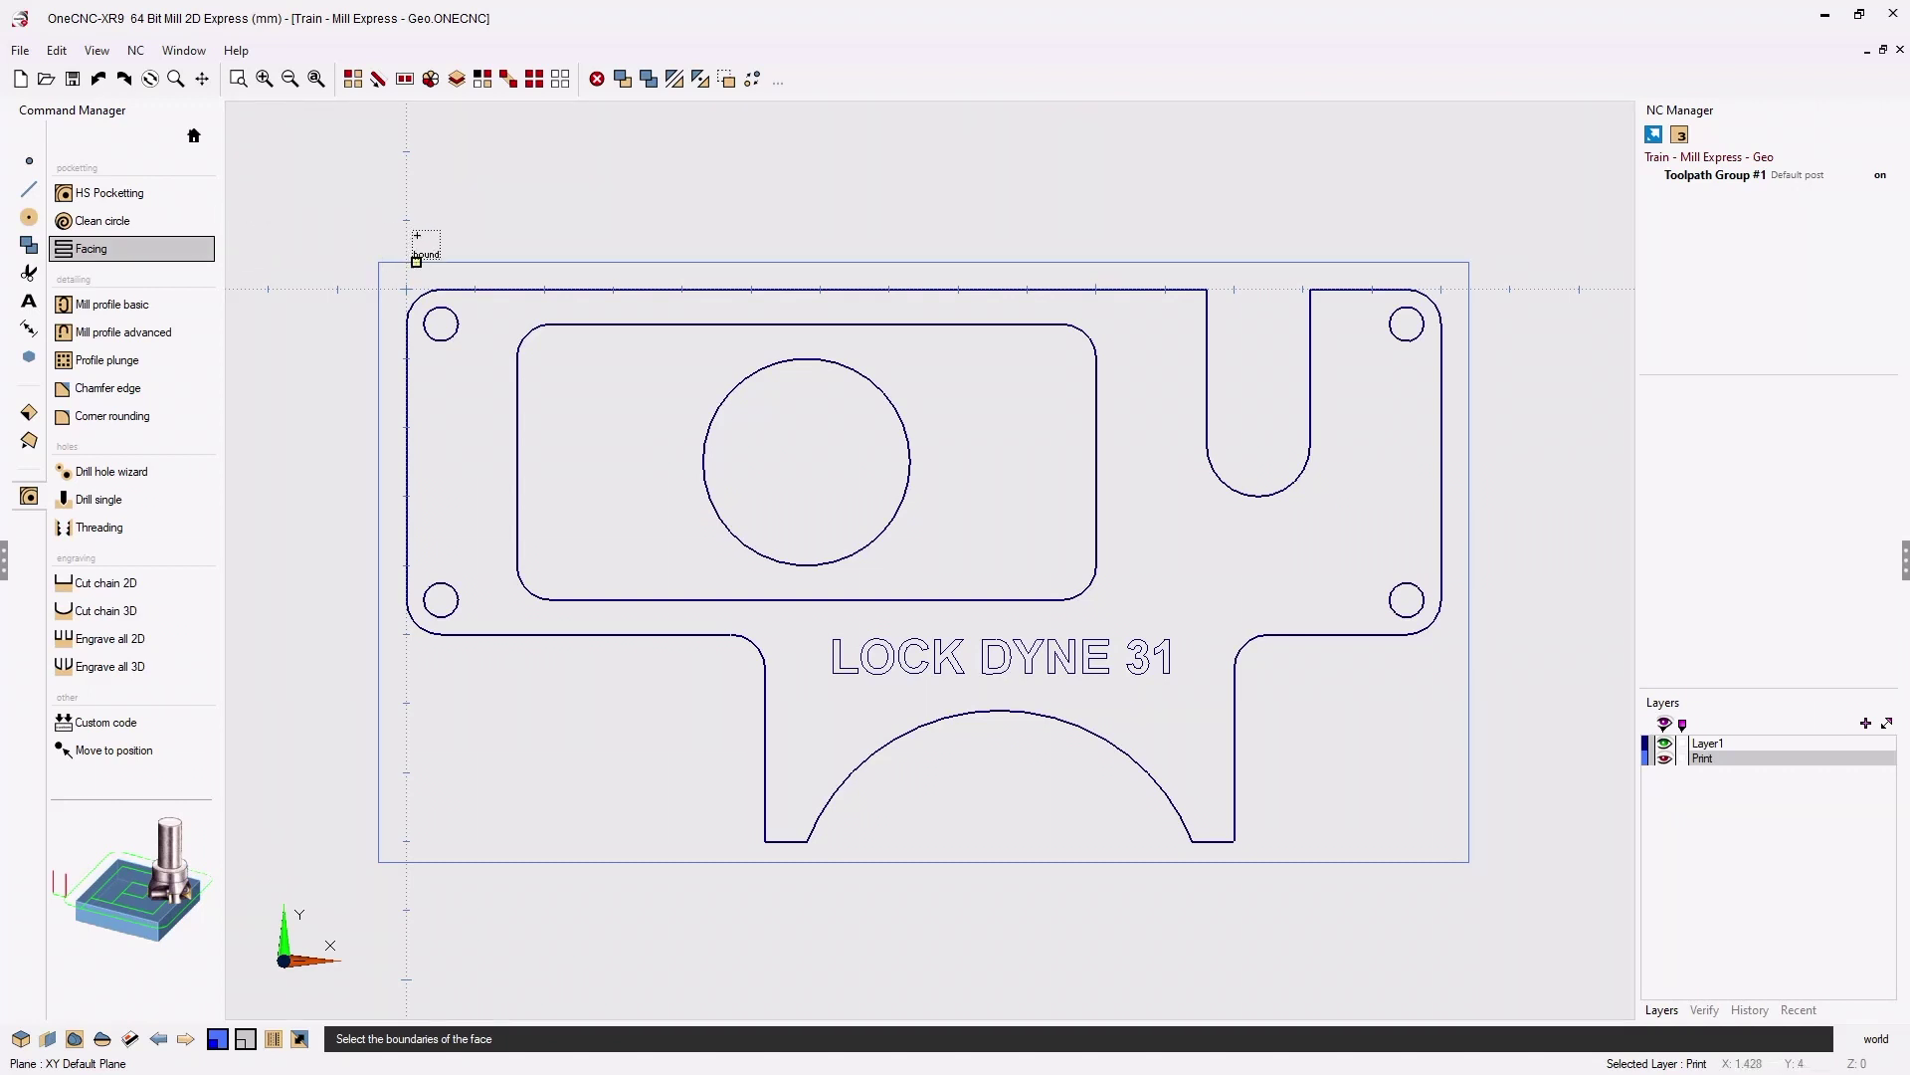
pyautogui.click(452, 263)
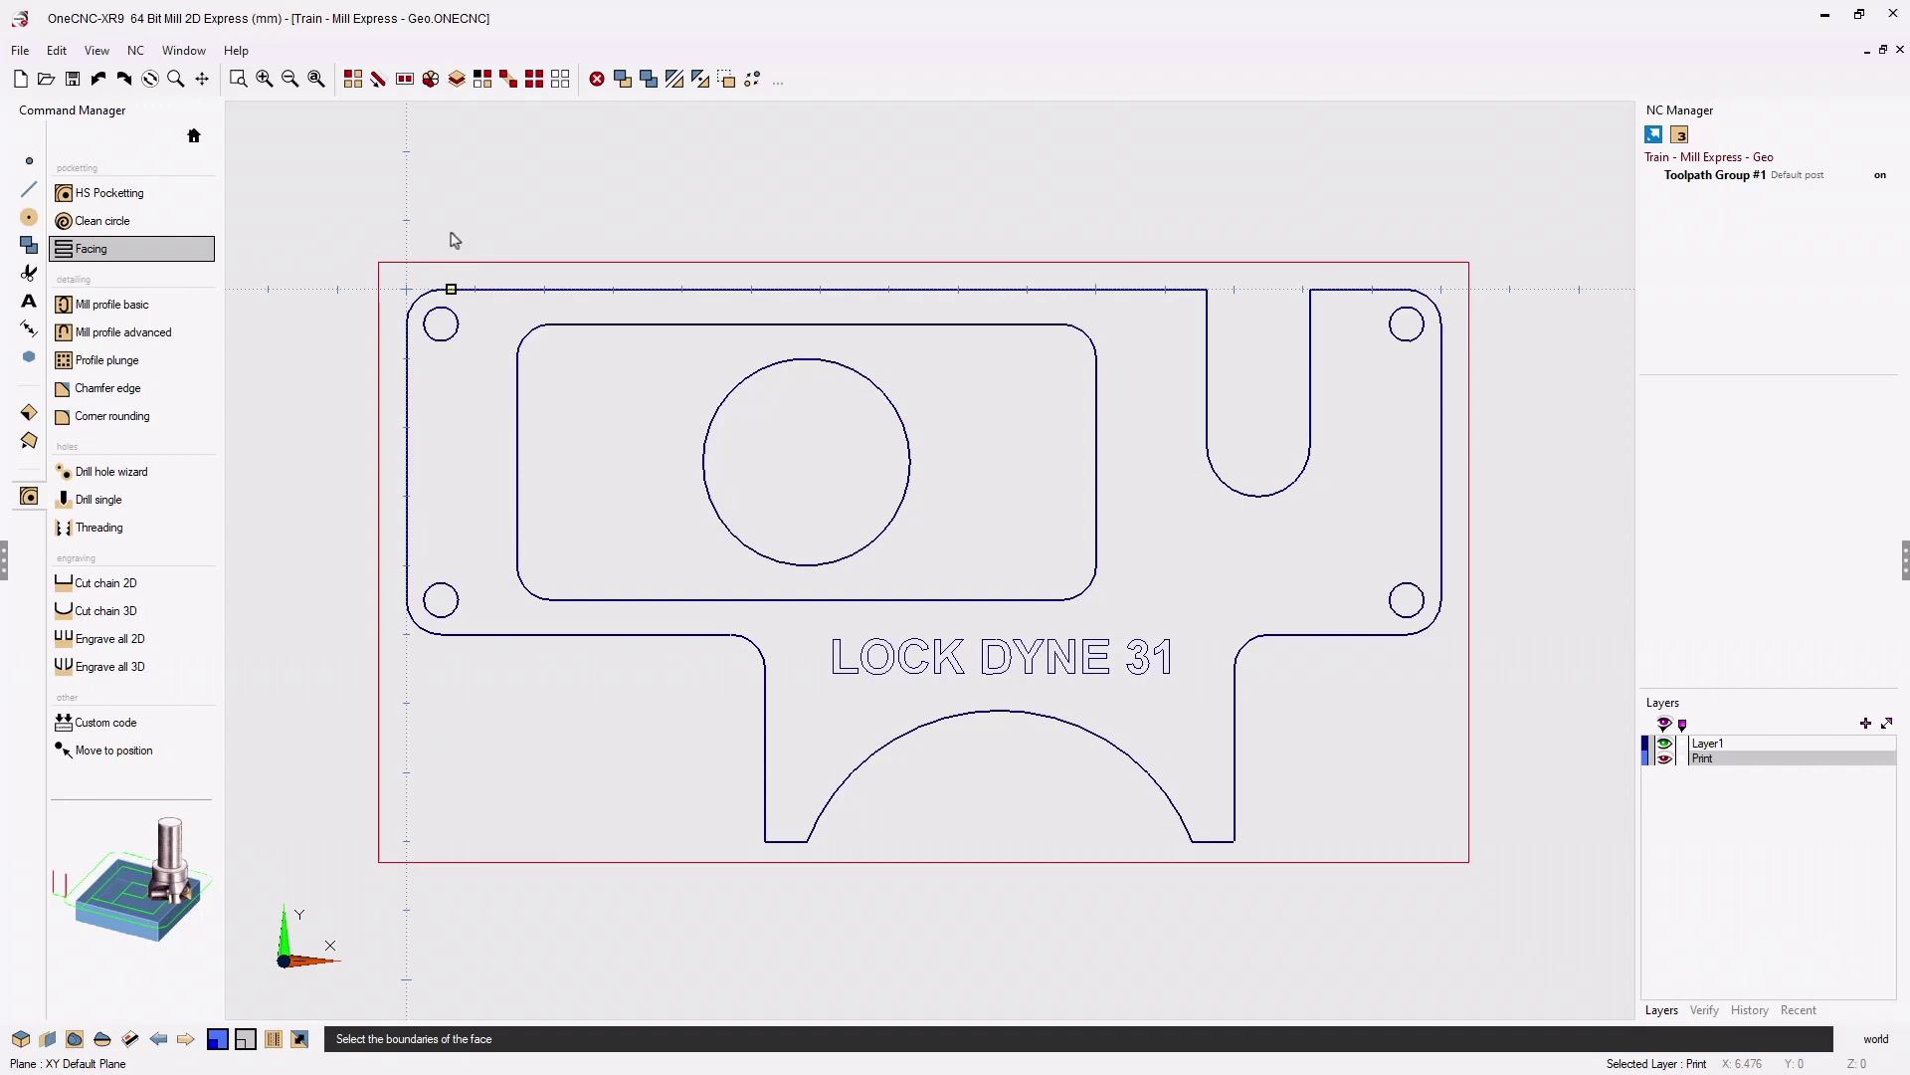
pyautogui.rightClick(454, 240)
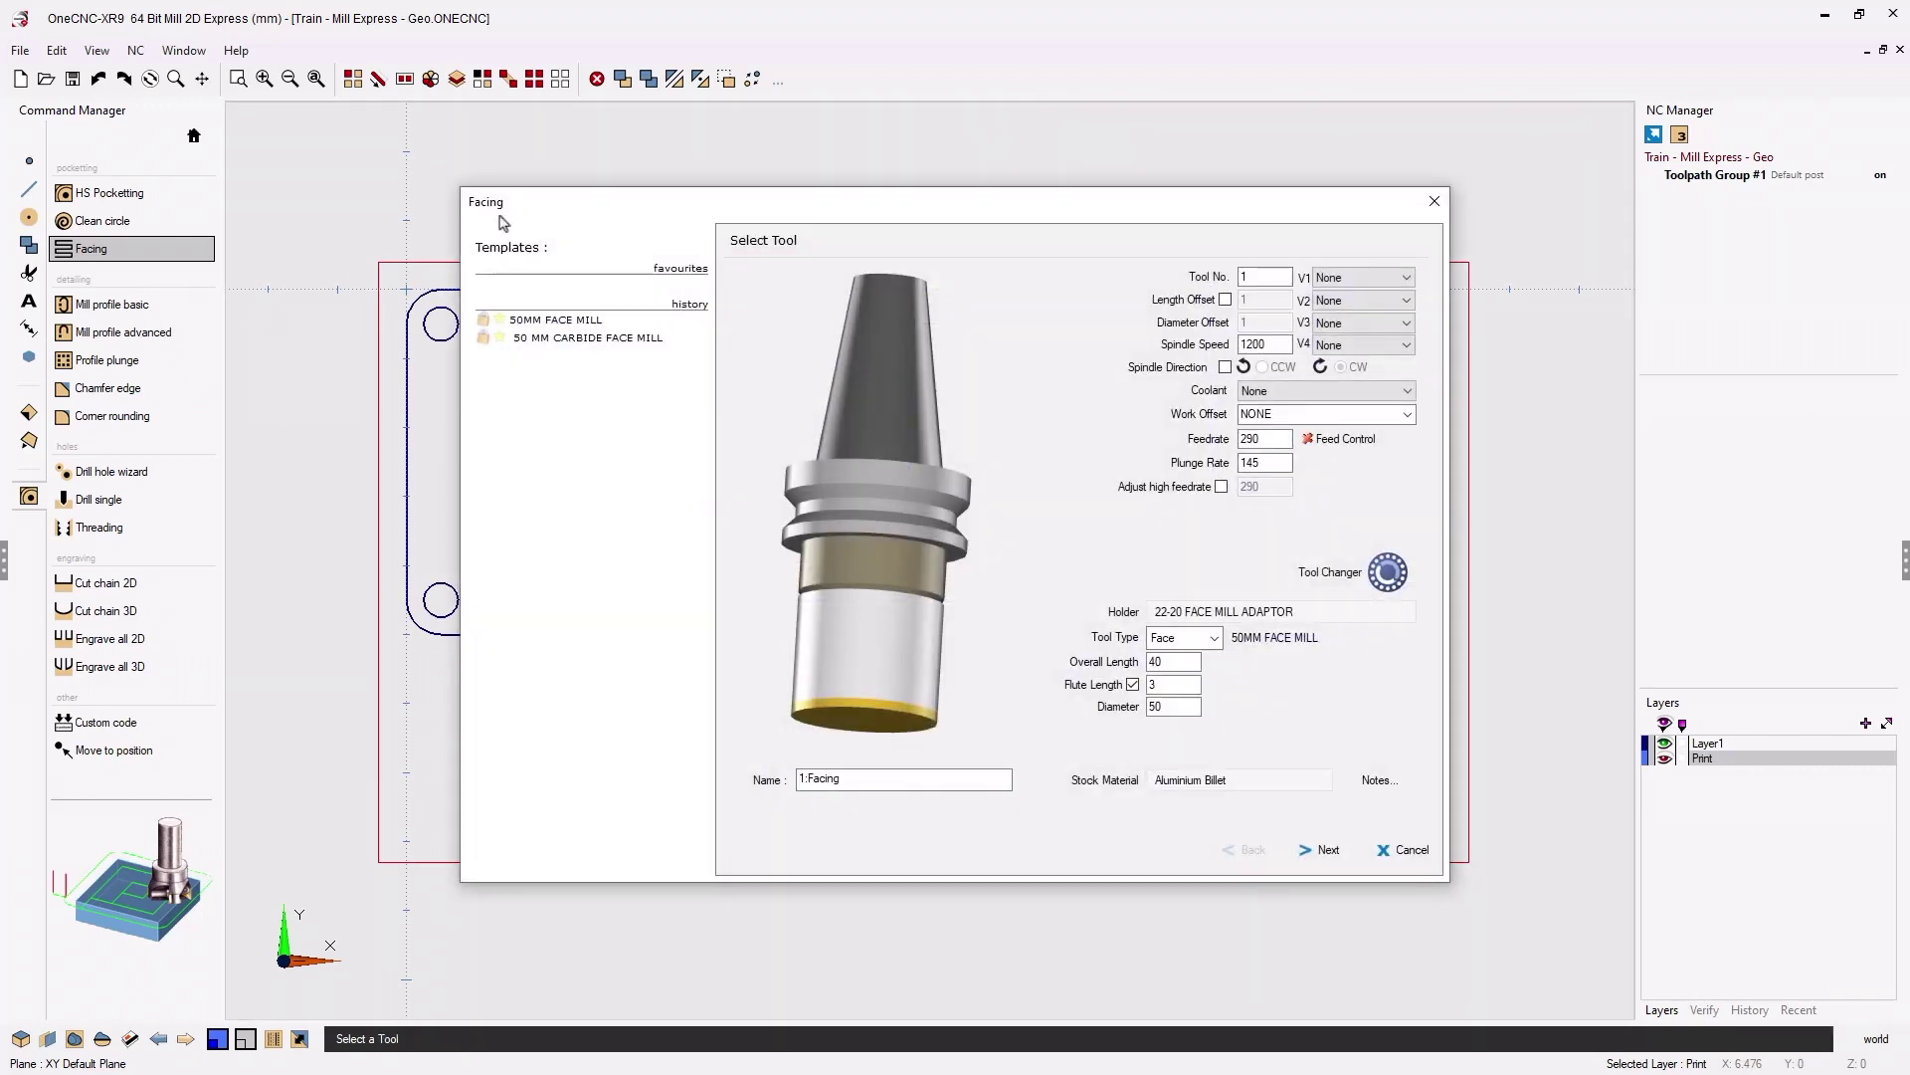
pyautogui.moveTo(543, 198); pyautogui.dragTo(391, 128)
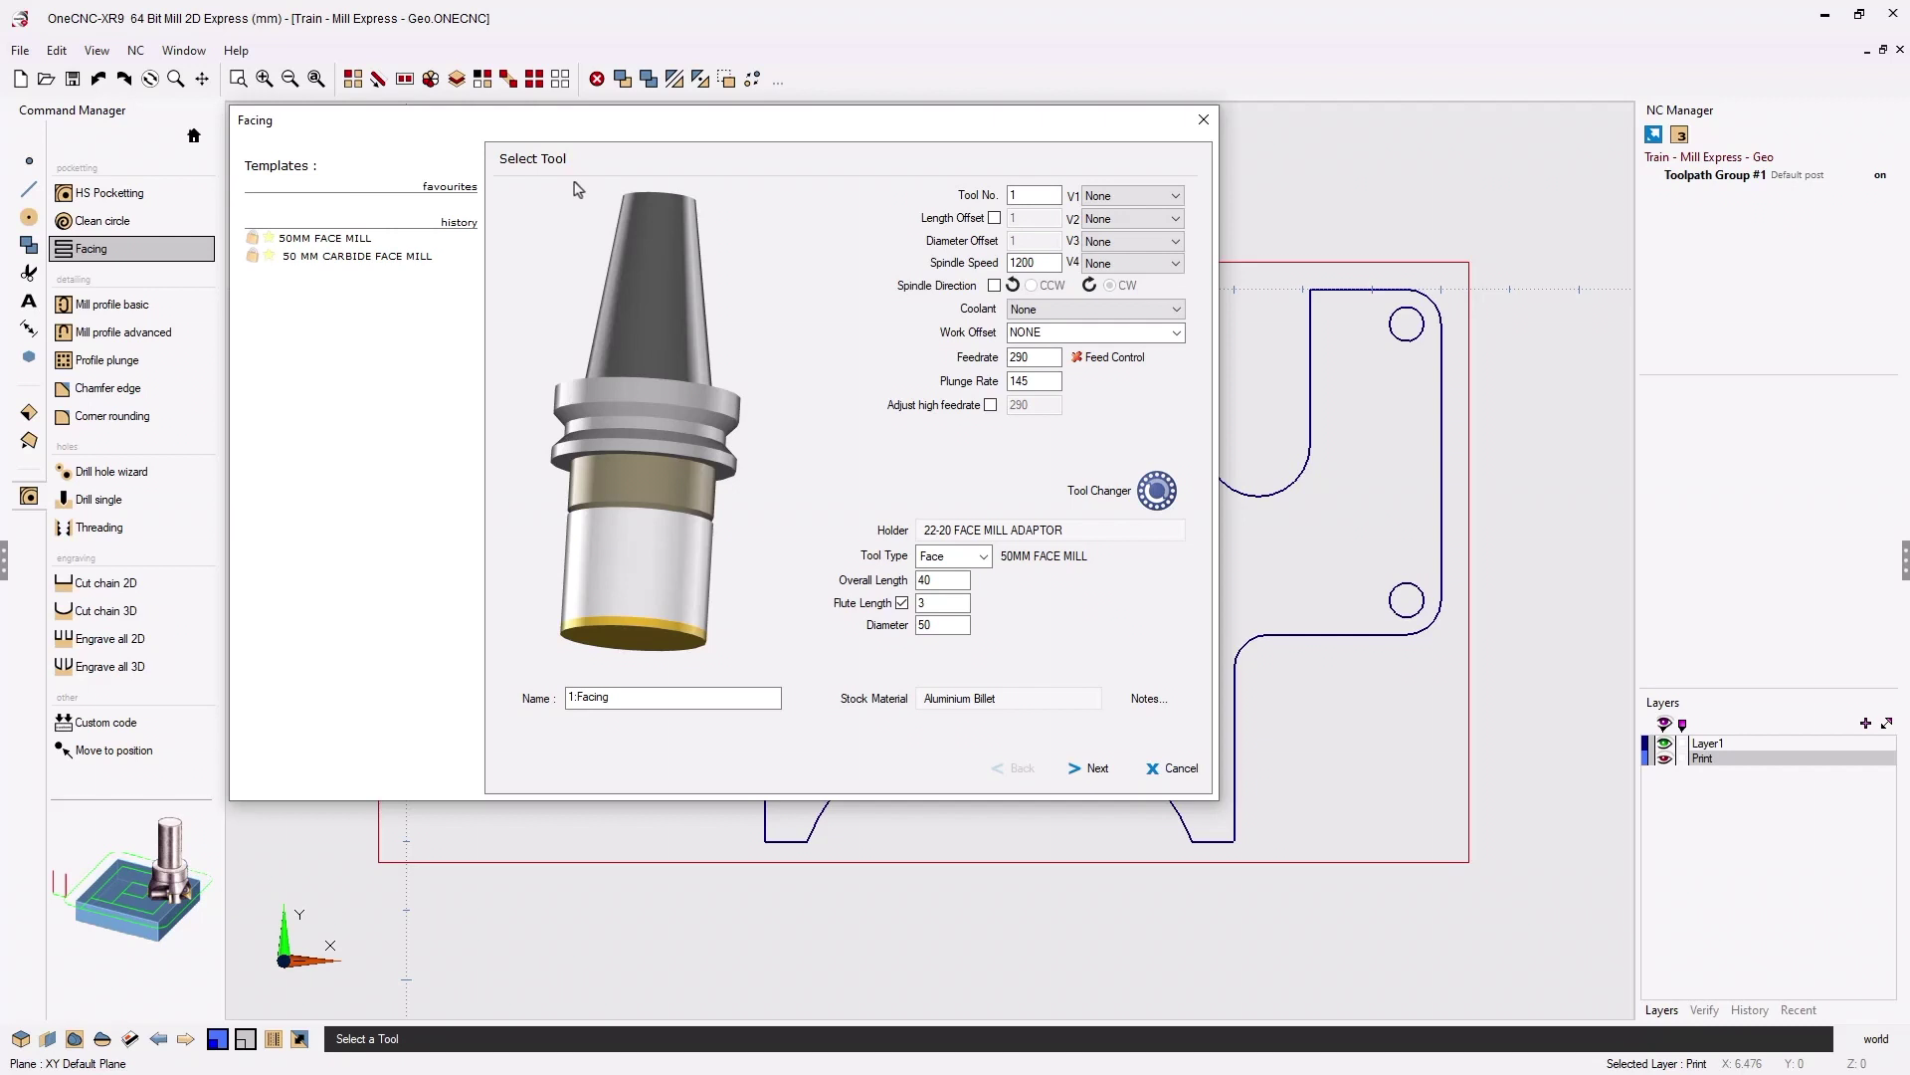
pyautogui.click(1028, 197)
pyautogui.doubleClick(1028, 197)
pyautogui.doubleClick(1053, 265)
pyautogui.click(1039, 381)
# - Choose the 22-20 FACE MILL ADAPTOR as the tool holder with holder editing enabled
pyautogui.click(995, 530)
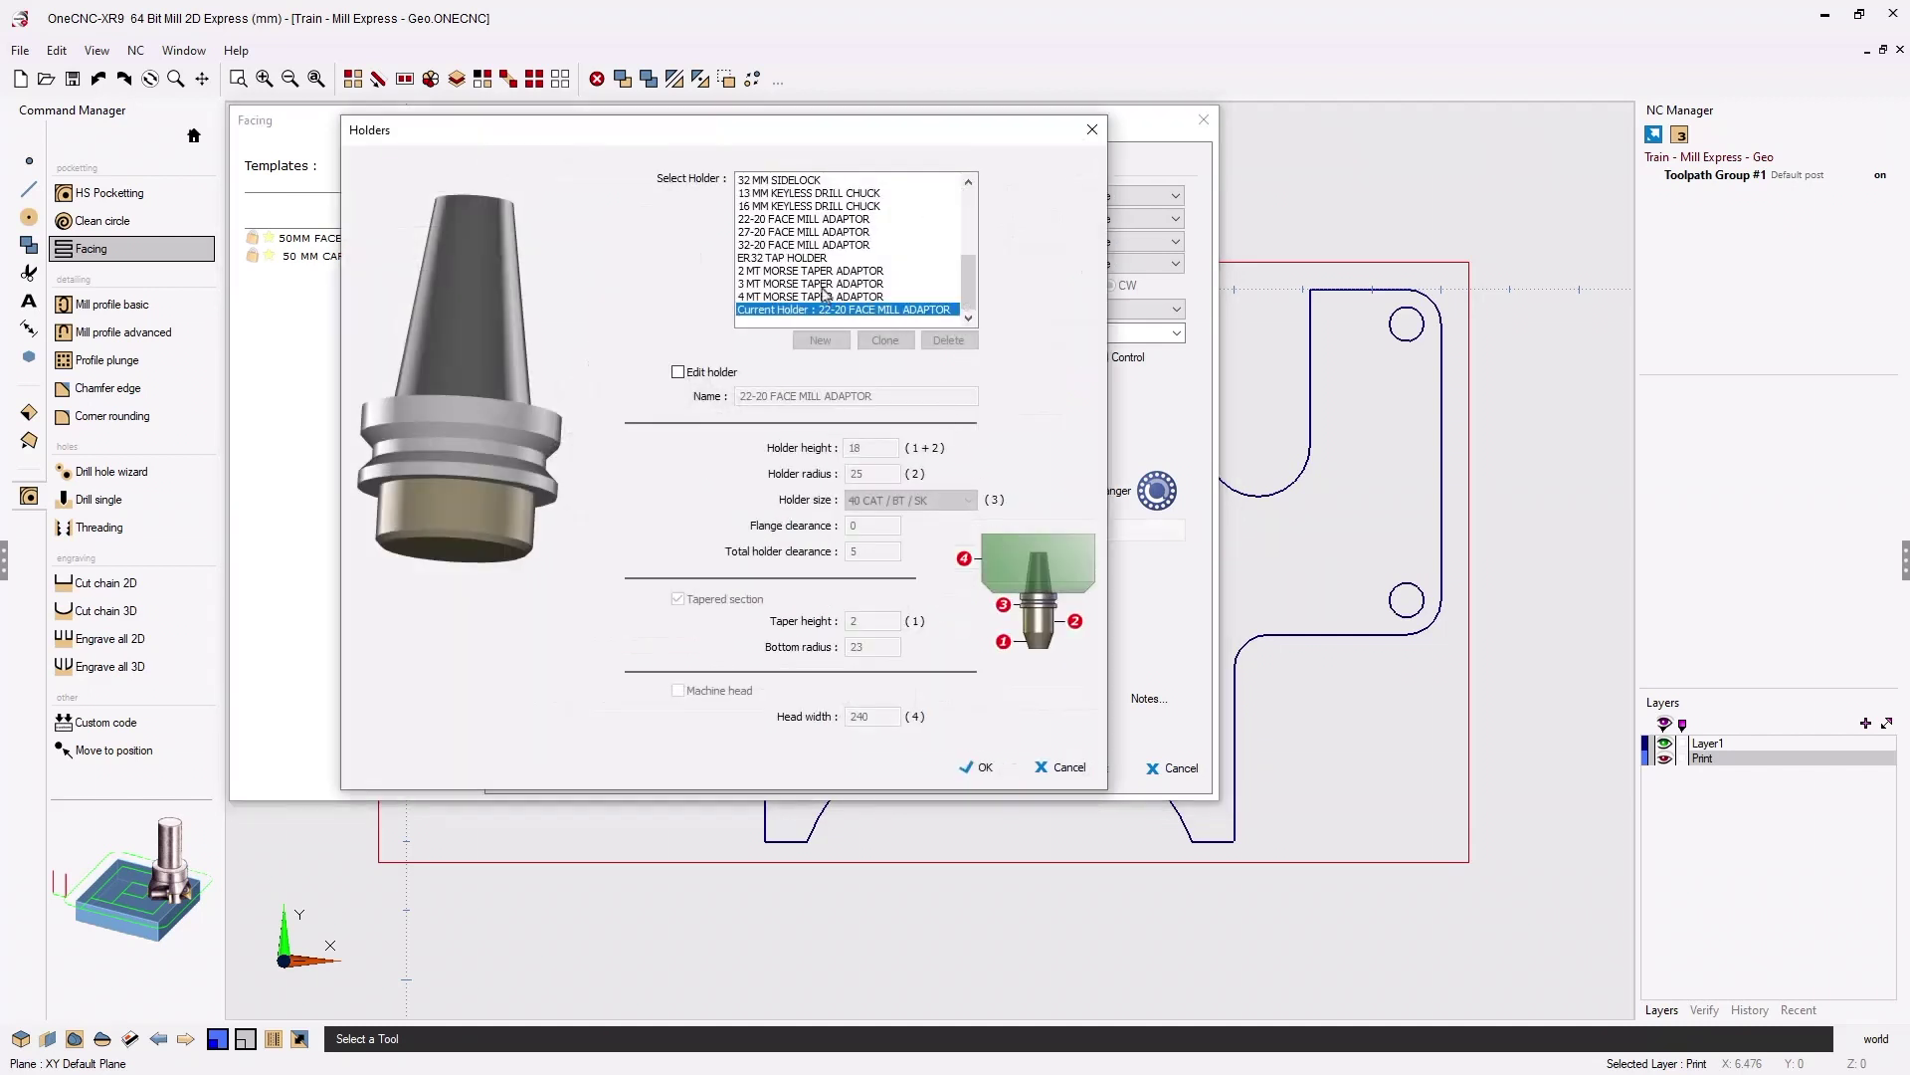
pyautogui.click(794, 220)
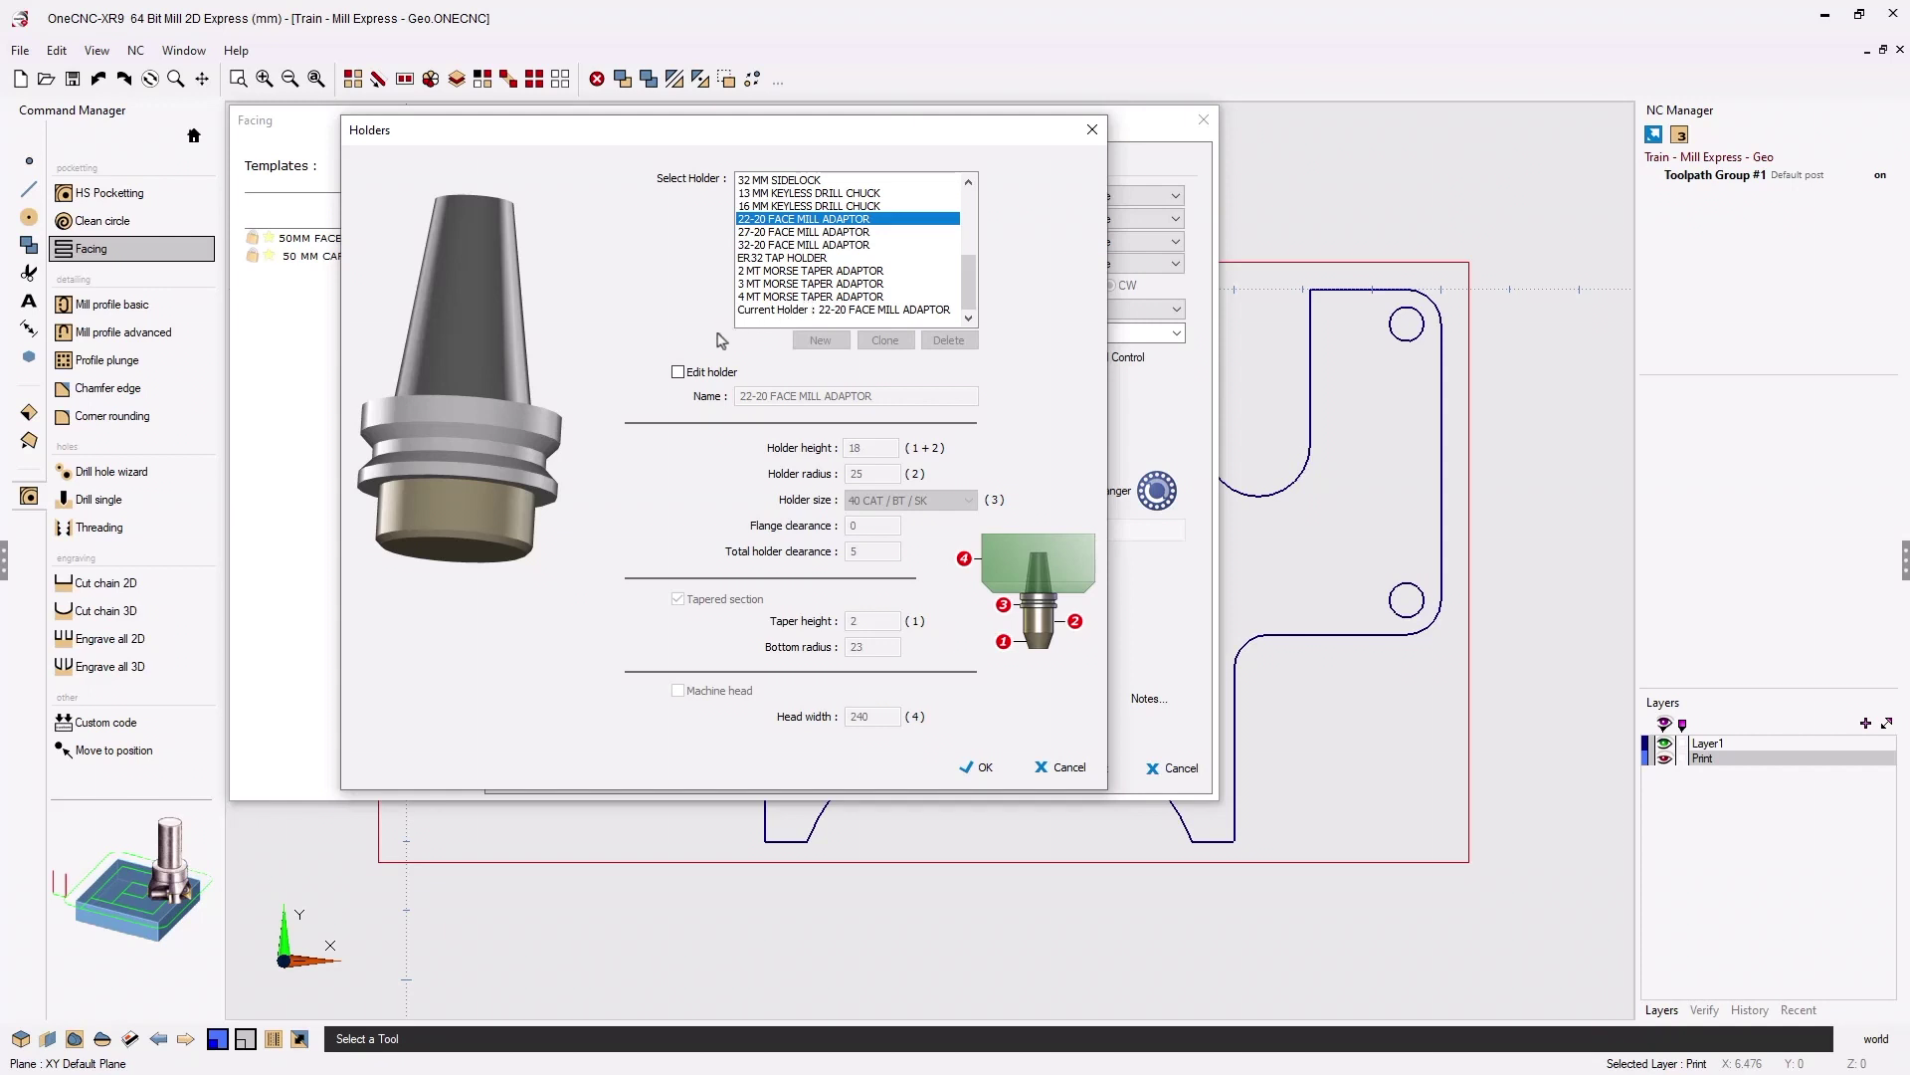
pyautogui.click(680, 375)
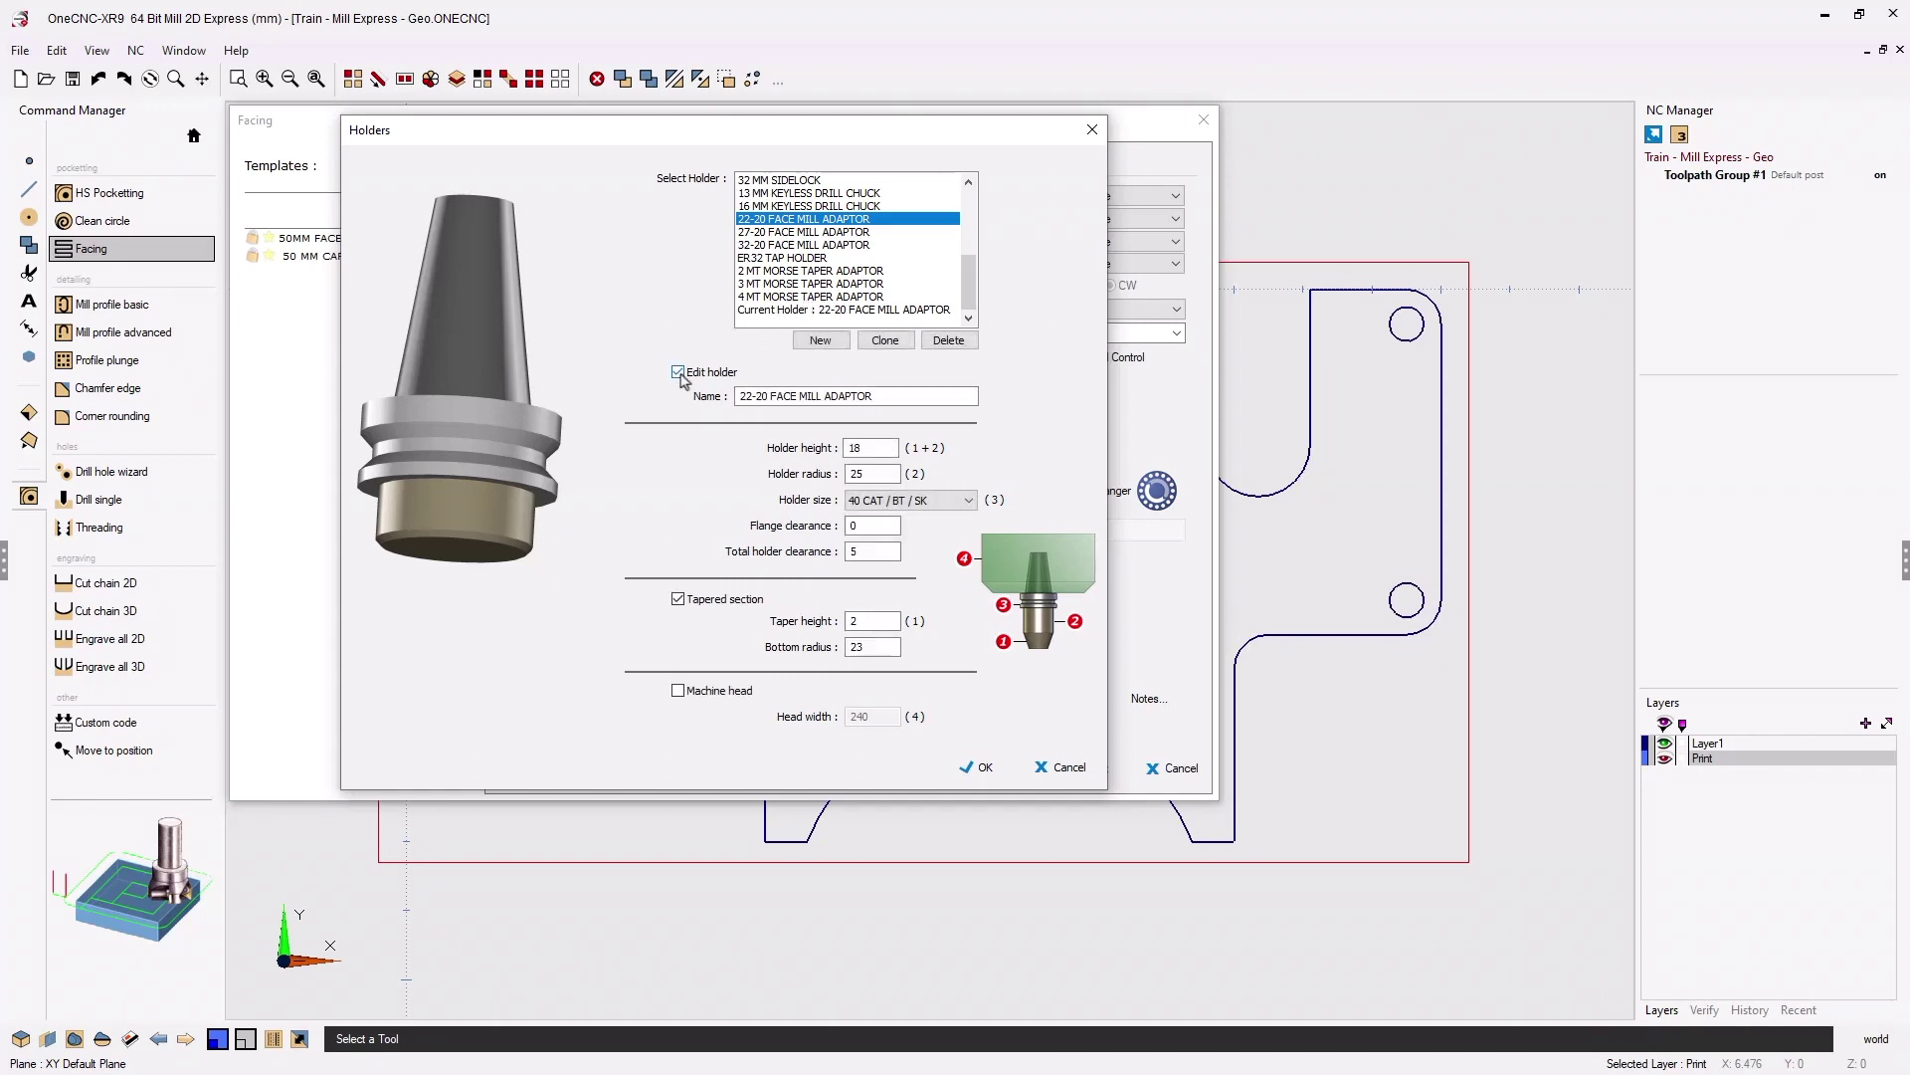
pyautogui.click(979, 767)
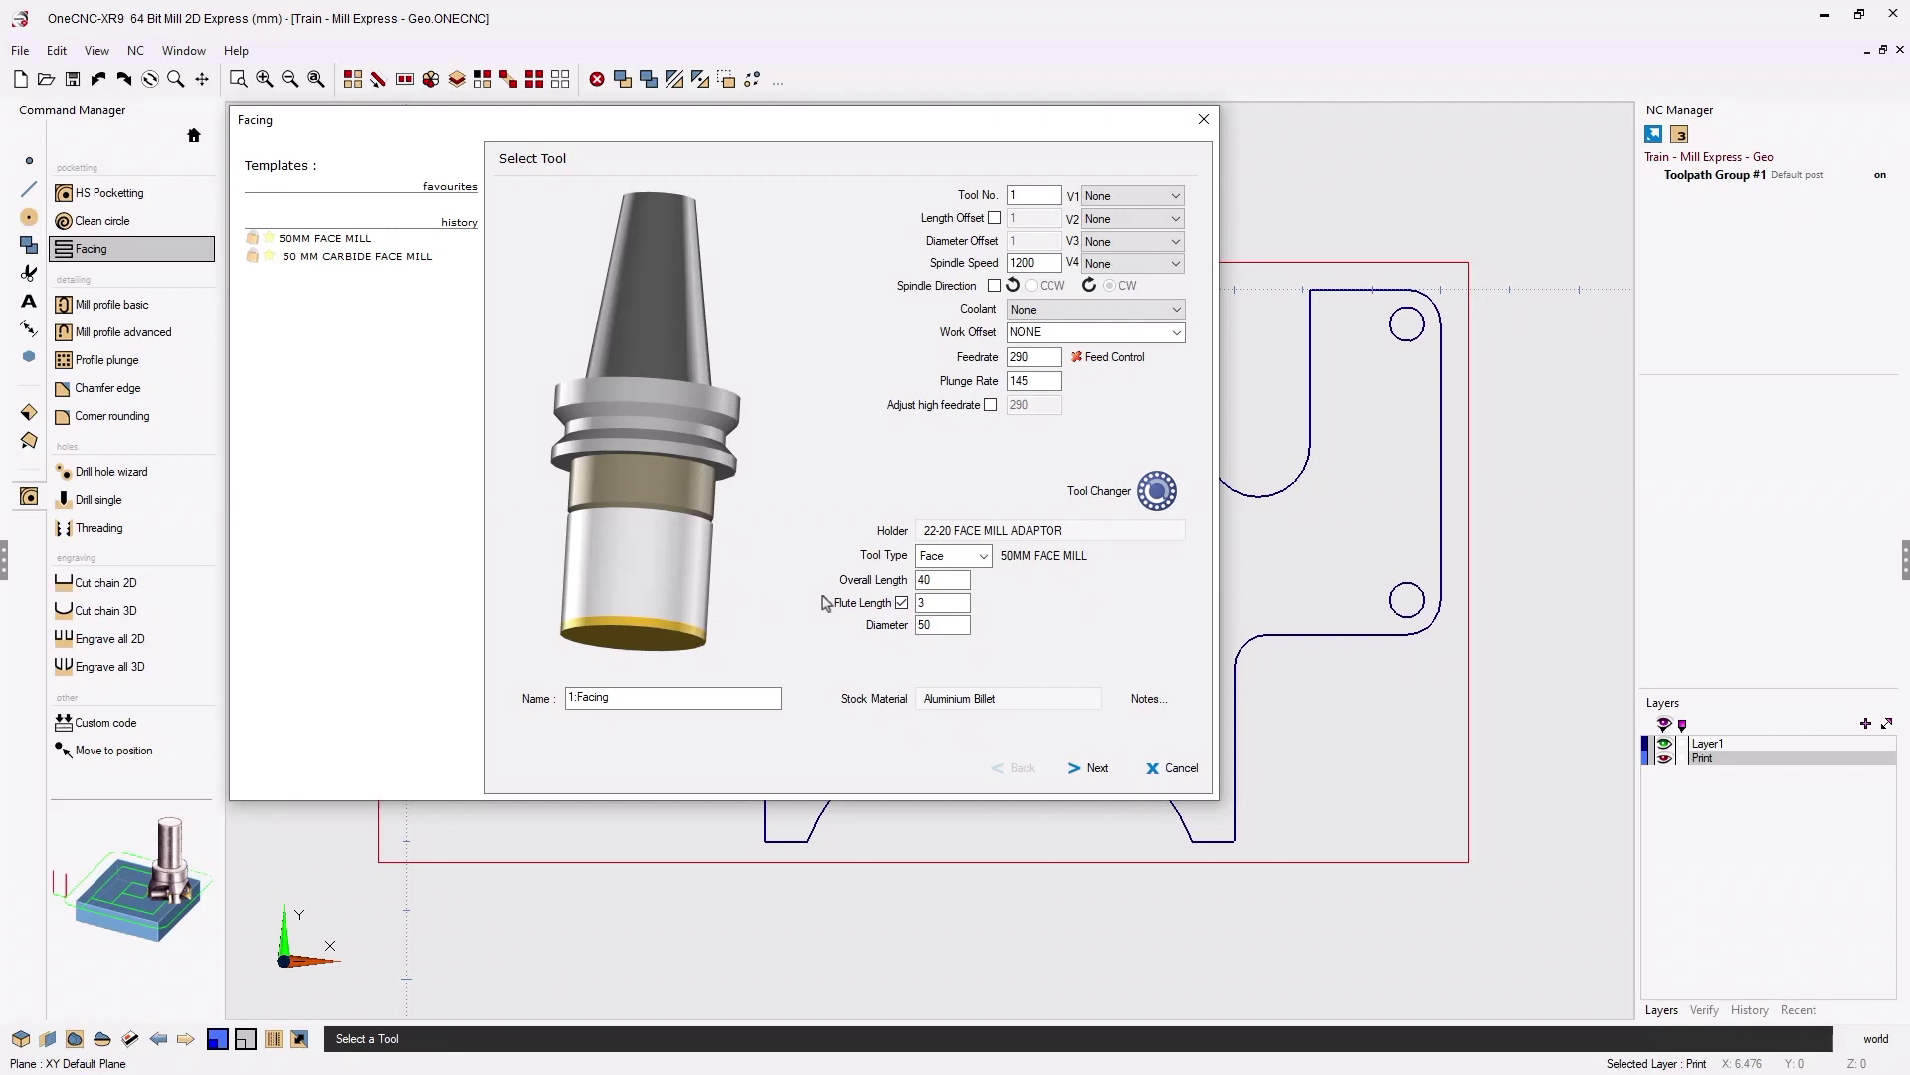
# - Set the face mill's overall length to 30 and its flute length to 5
pyautogui.doubleClick(942, 581)
pyautogui.write('30')
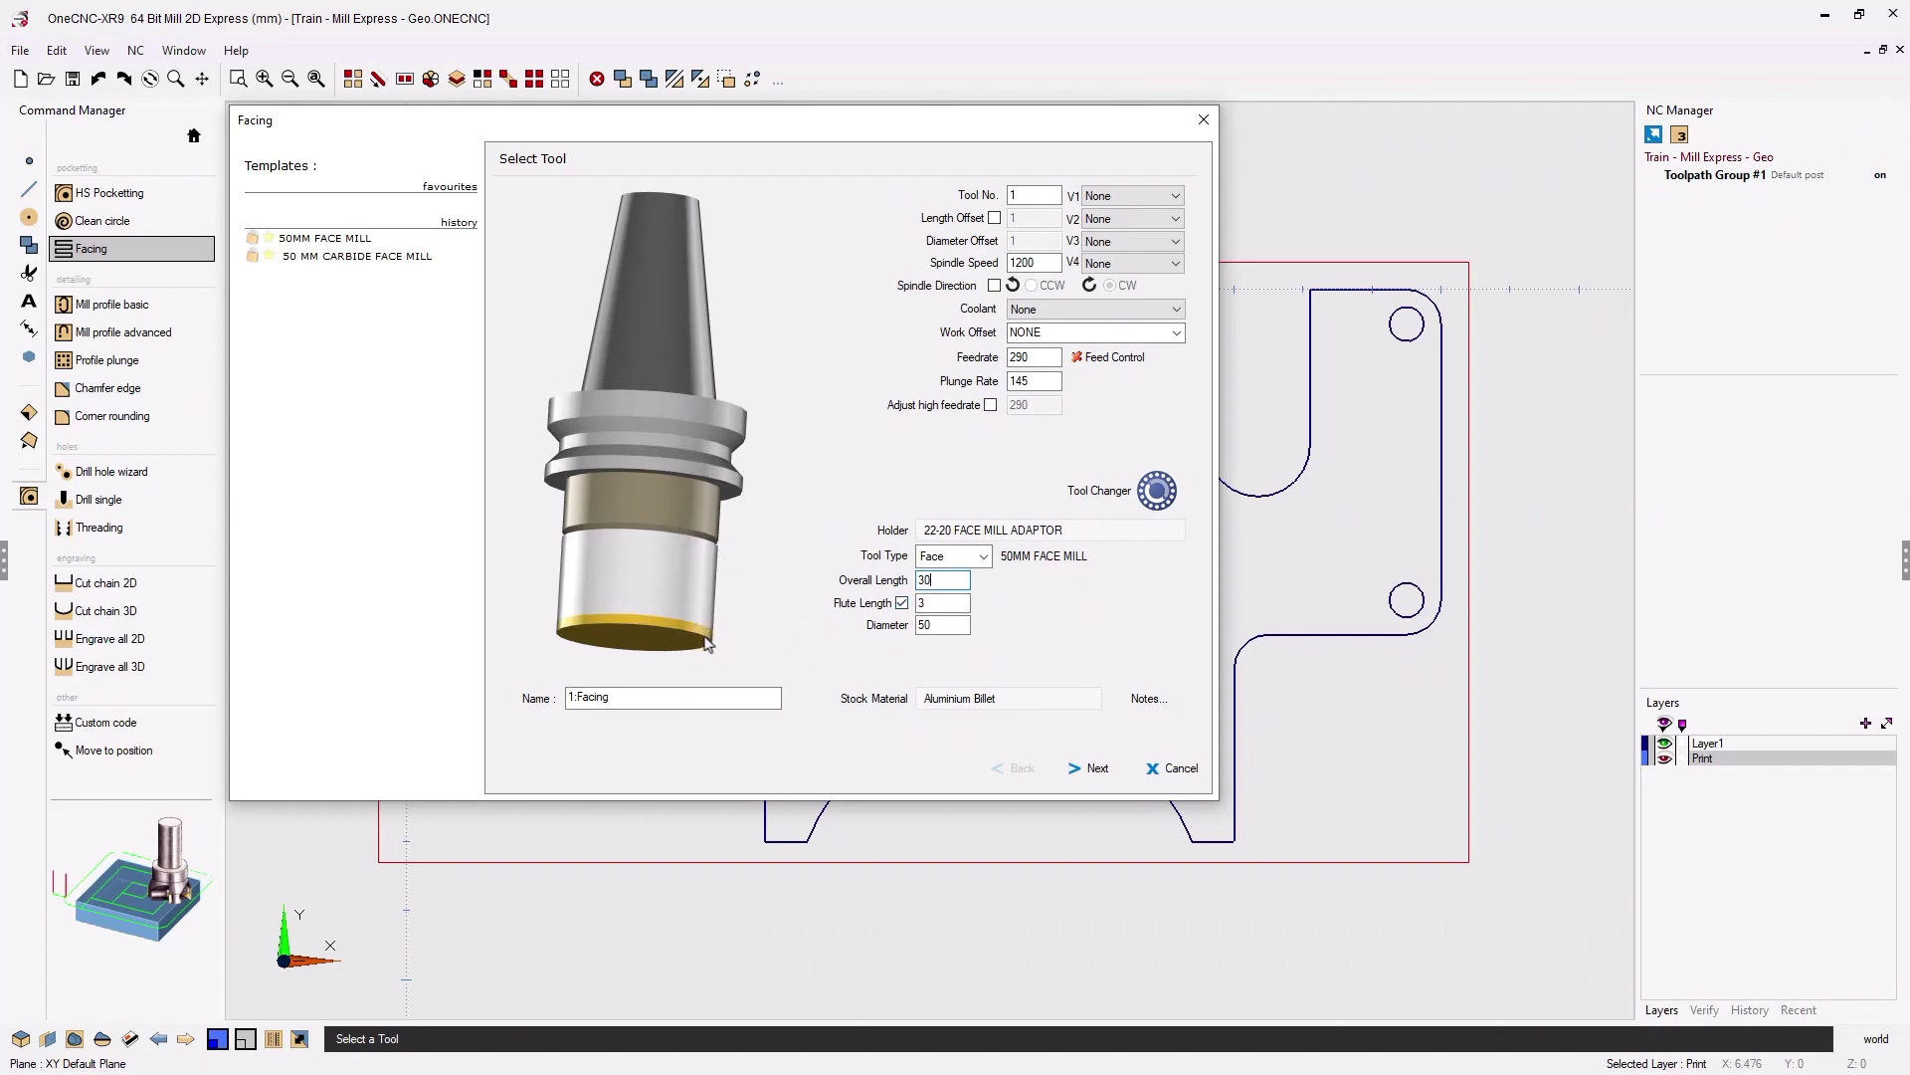
pyautogui.click(936, 603)
pyautogui.moveTo(936, 603); pyautogui.dragTo(919, 606)
pyautogui.write('5')
# - Try a face mill diameter of 40 and set it back to 50
pyautogui.moveTo(940, 624); pyautogui.dragTo(913, 635)
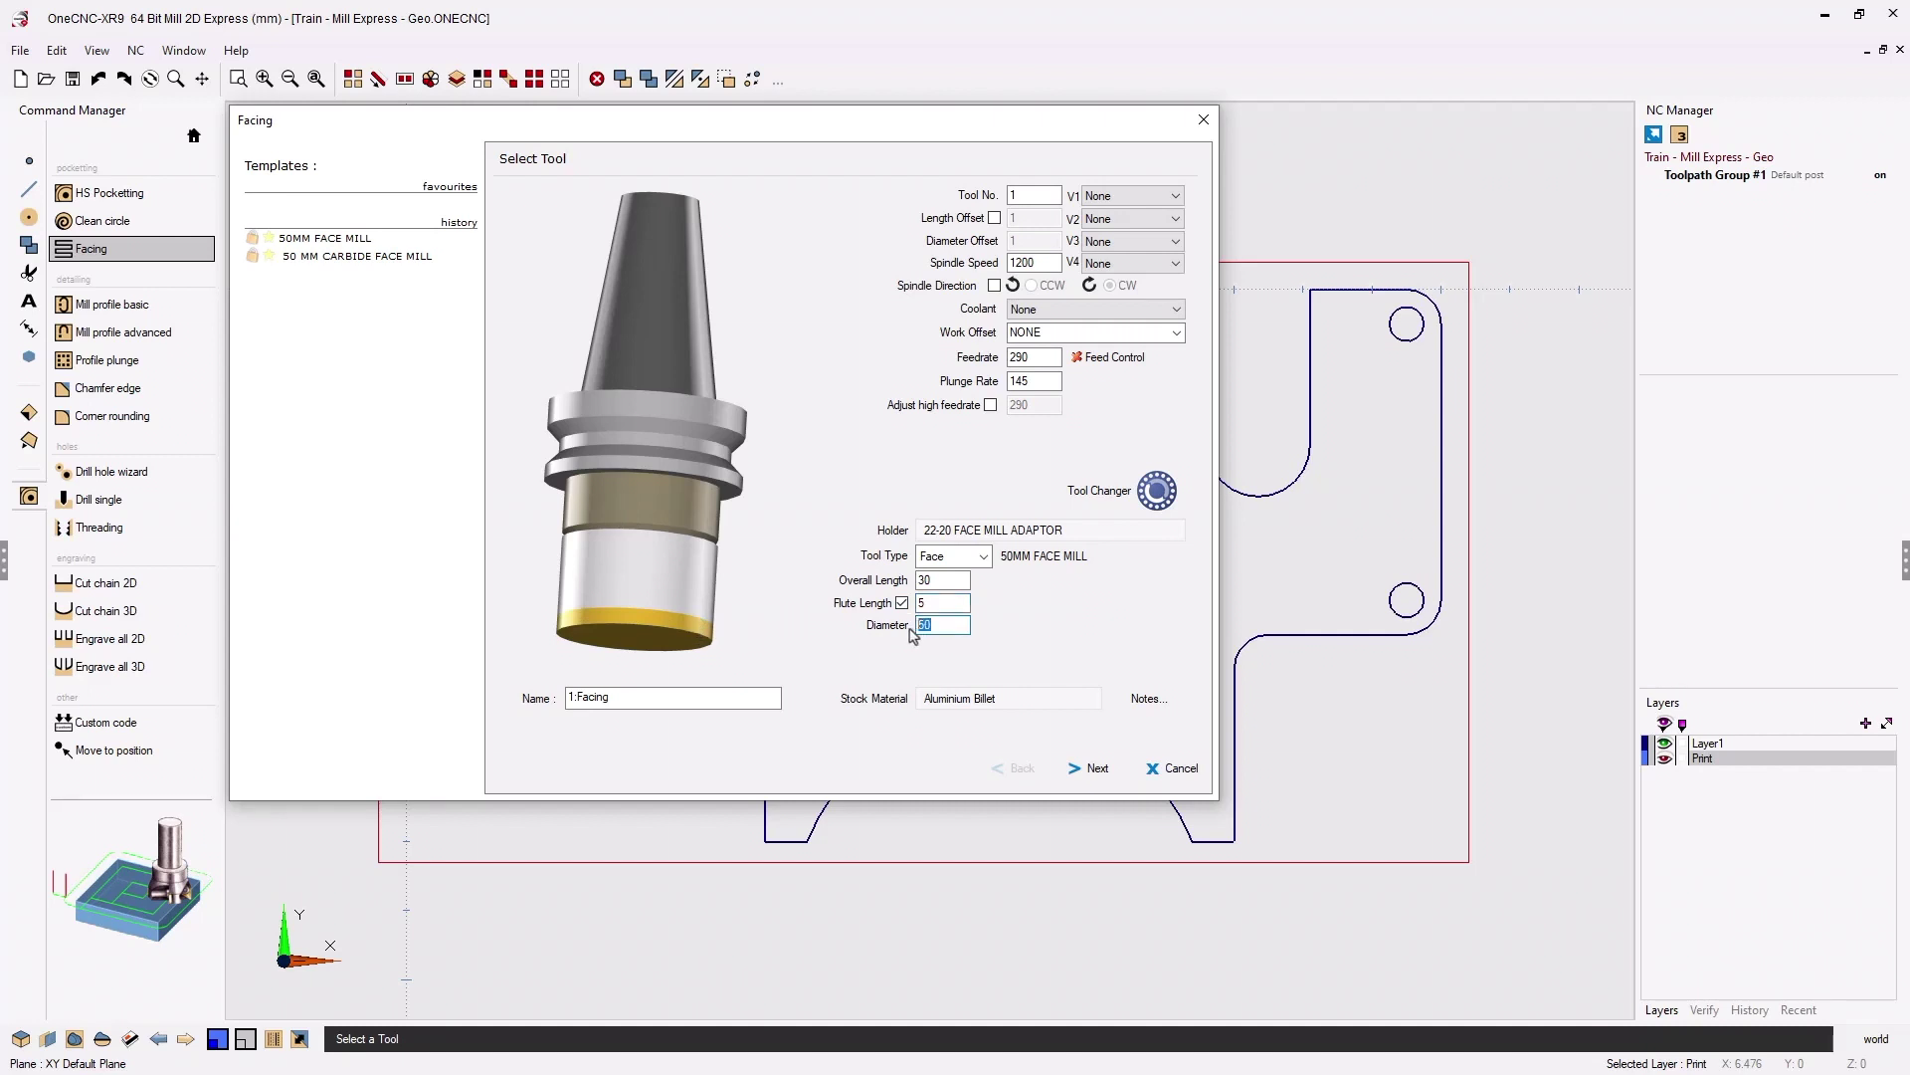
pyautogui.write('40')
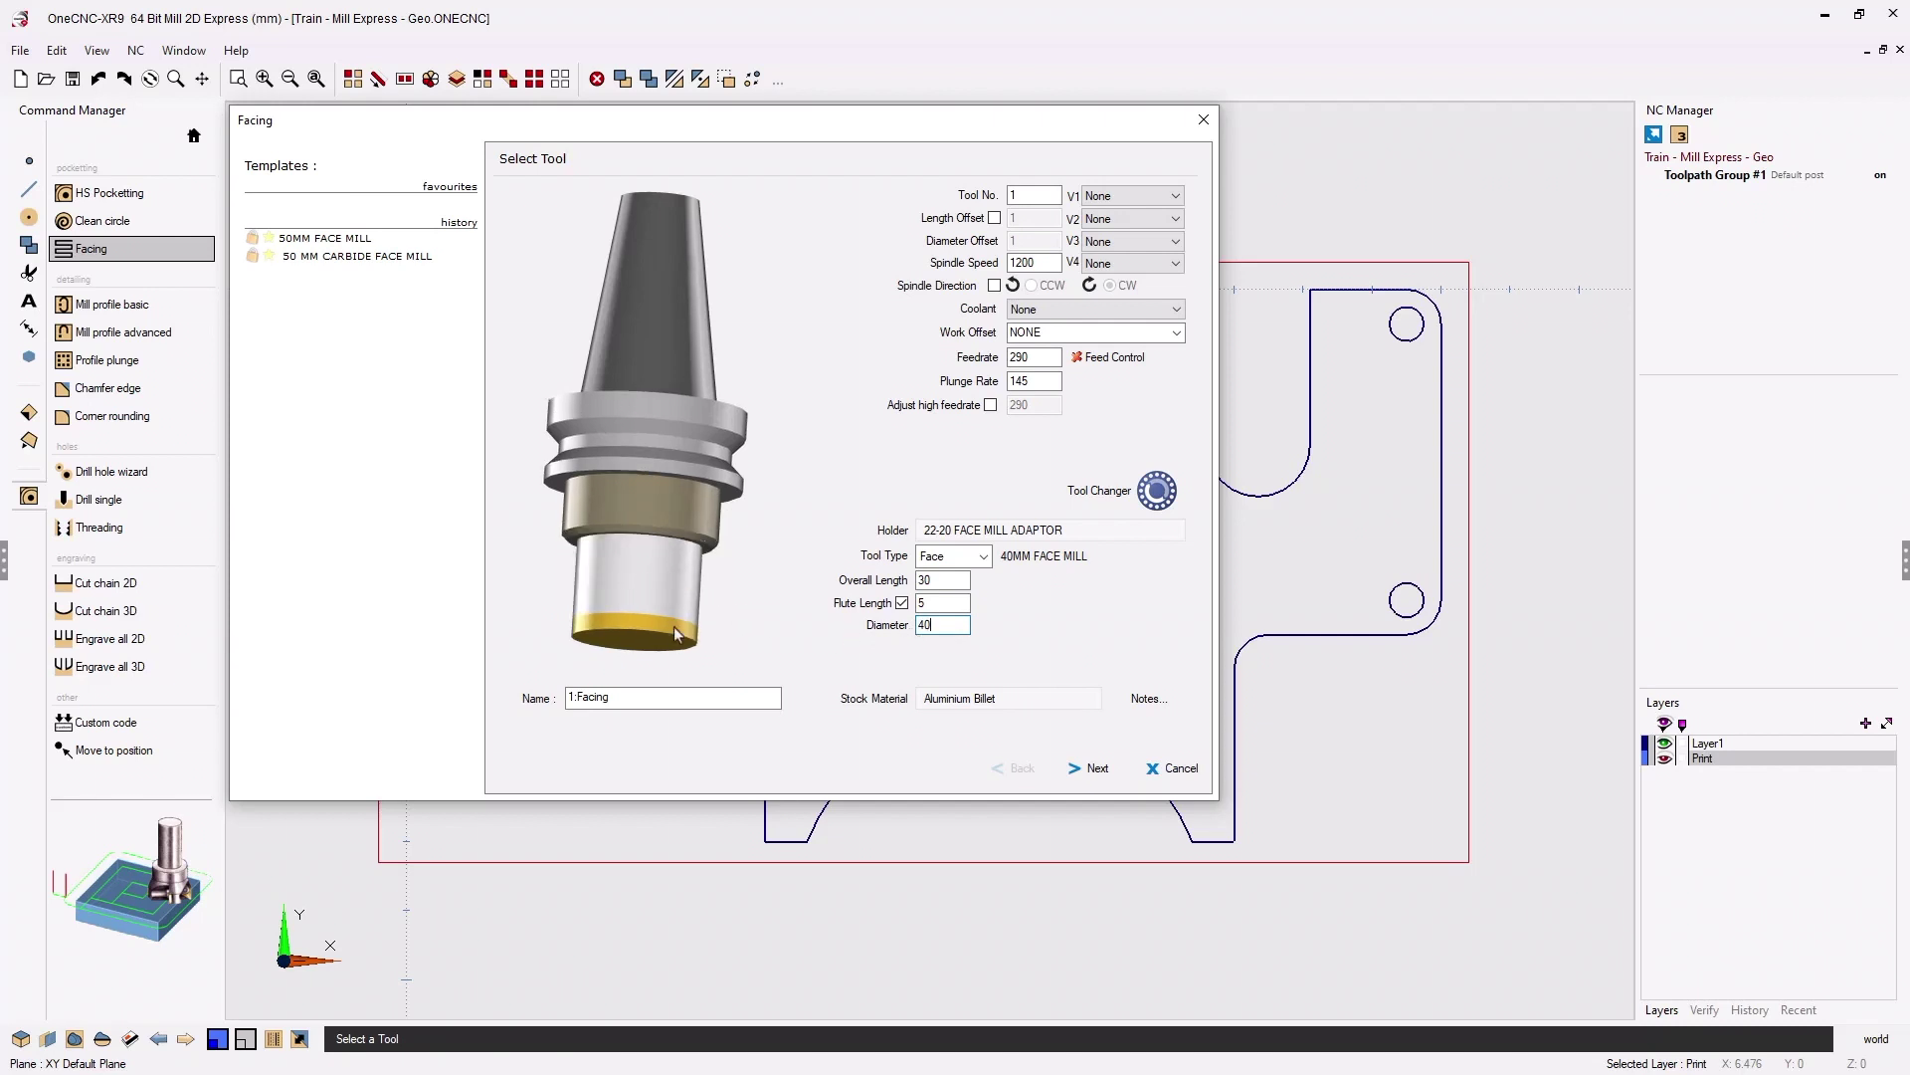
pyautogui.doubleClick(924, 631)
pyautogui.write('50')
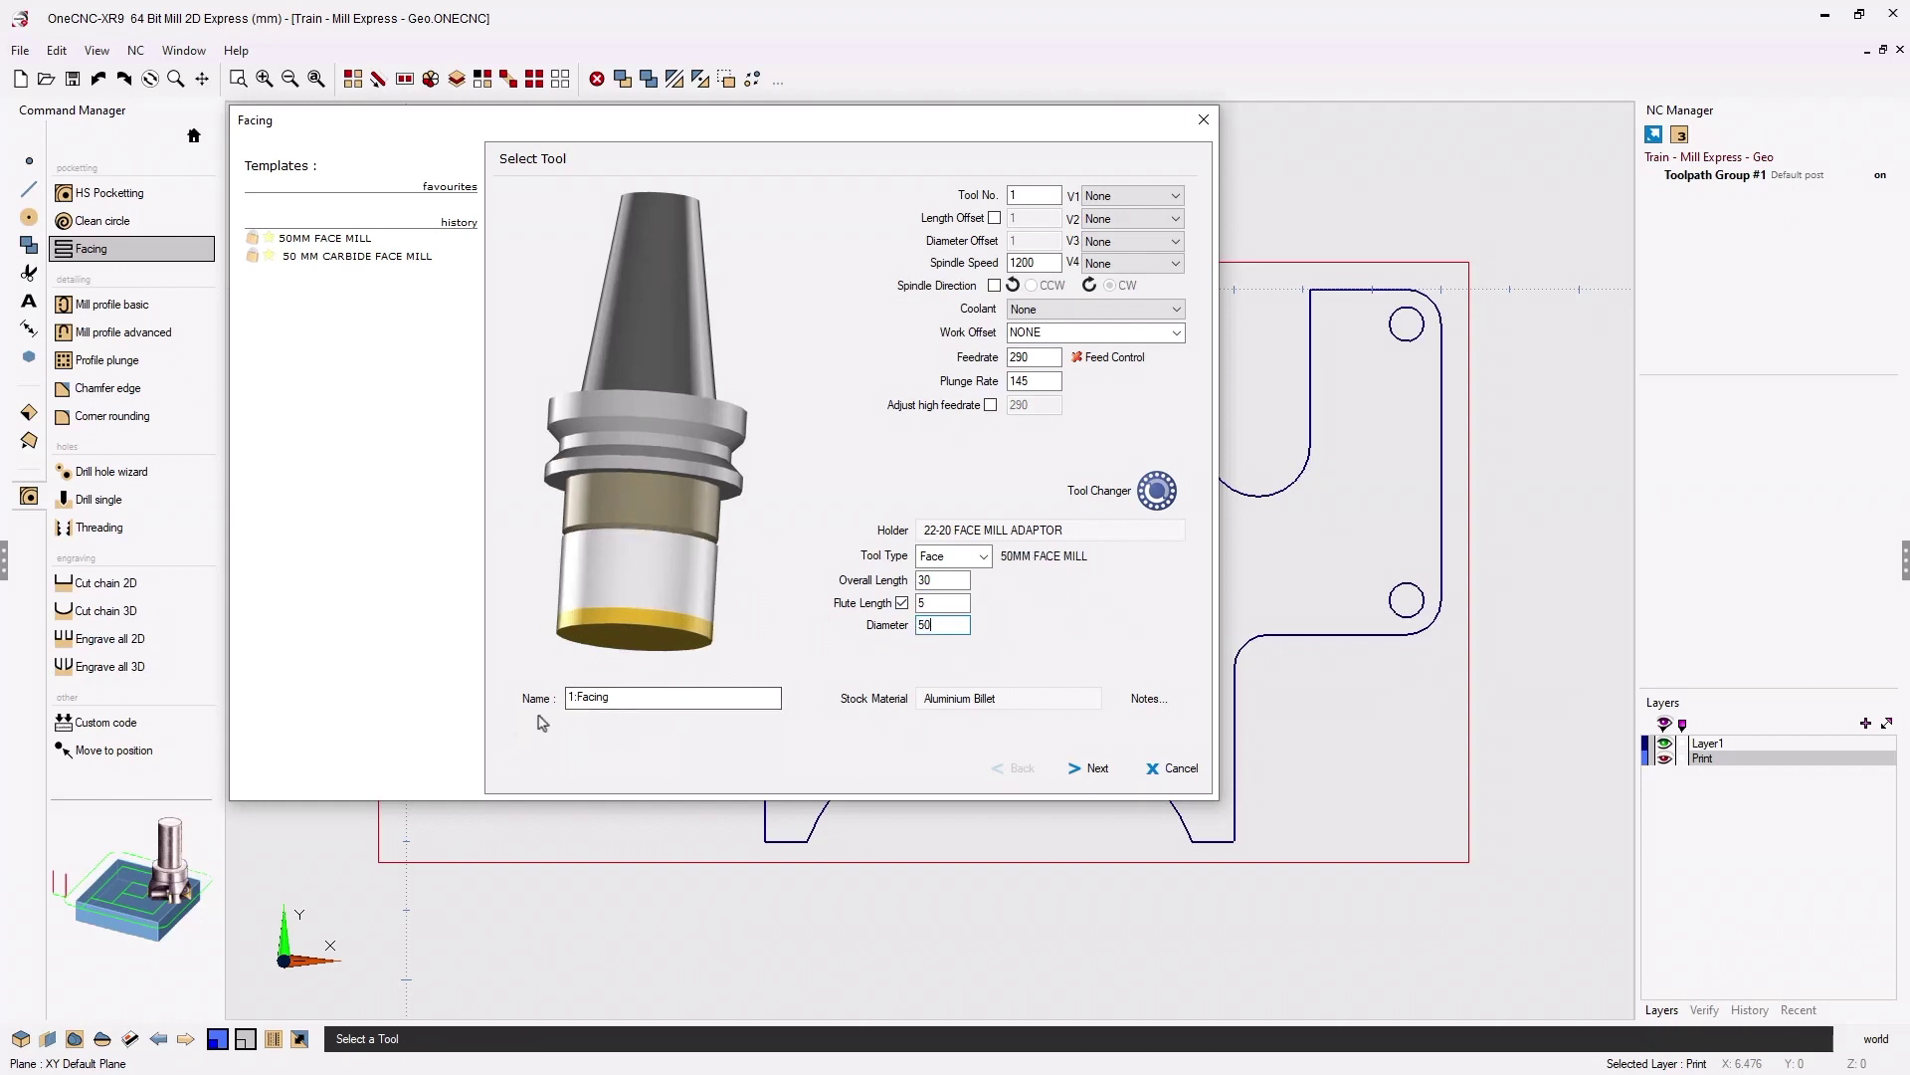
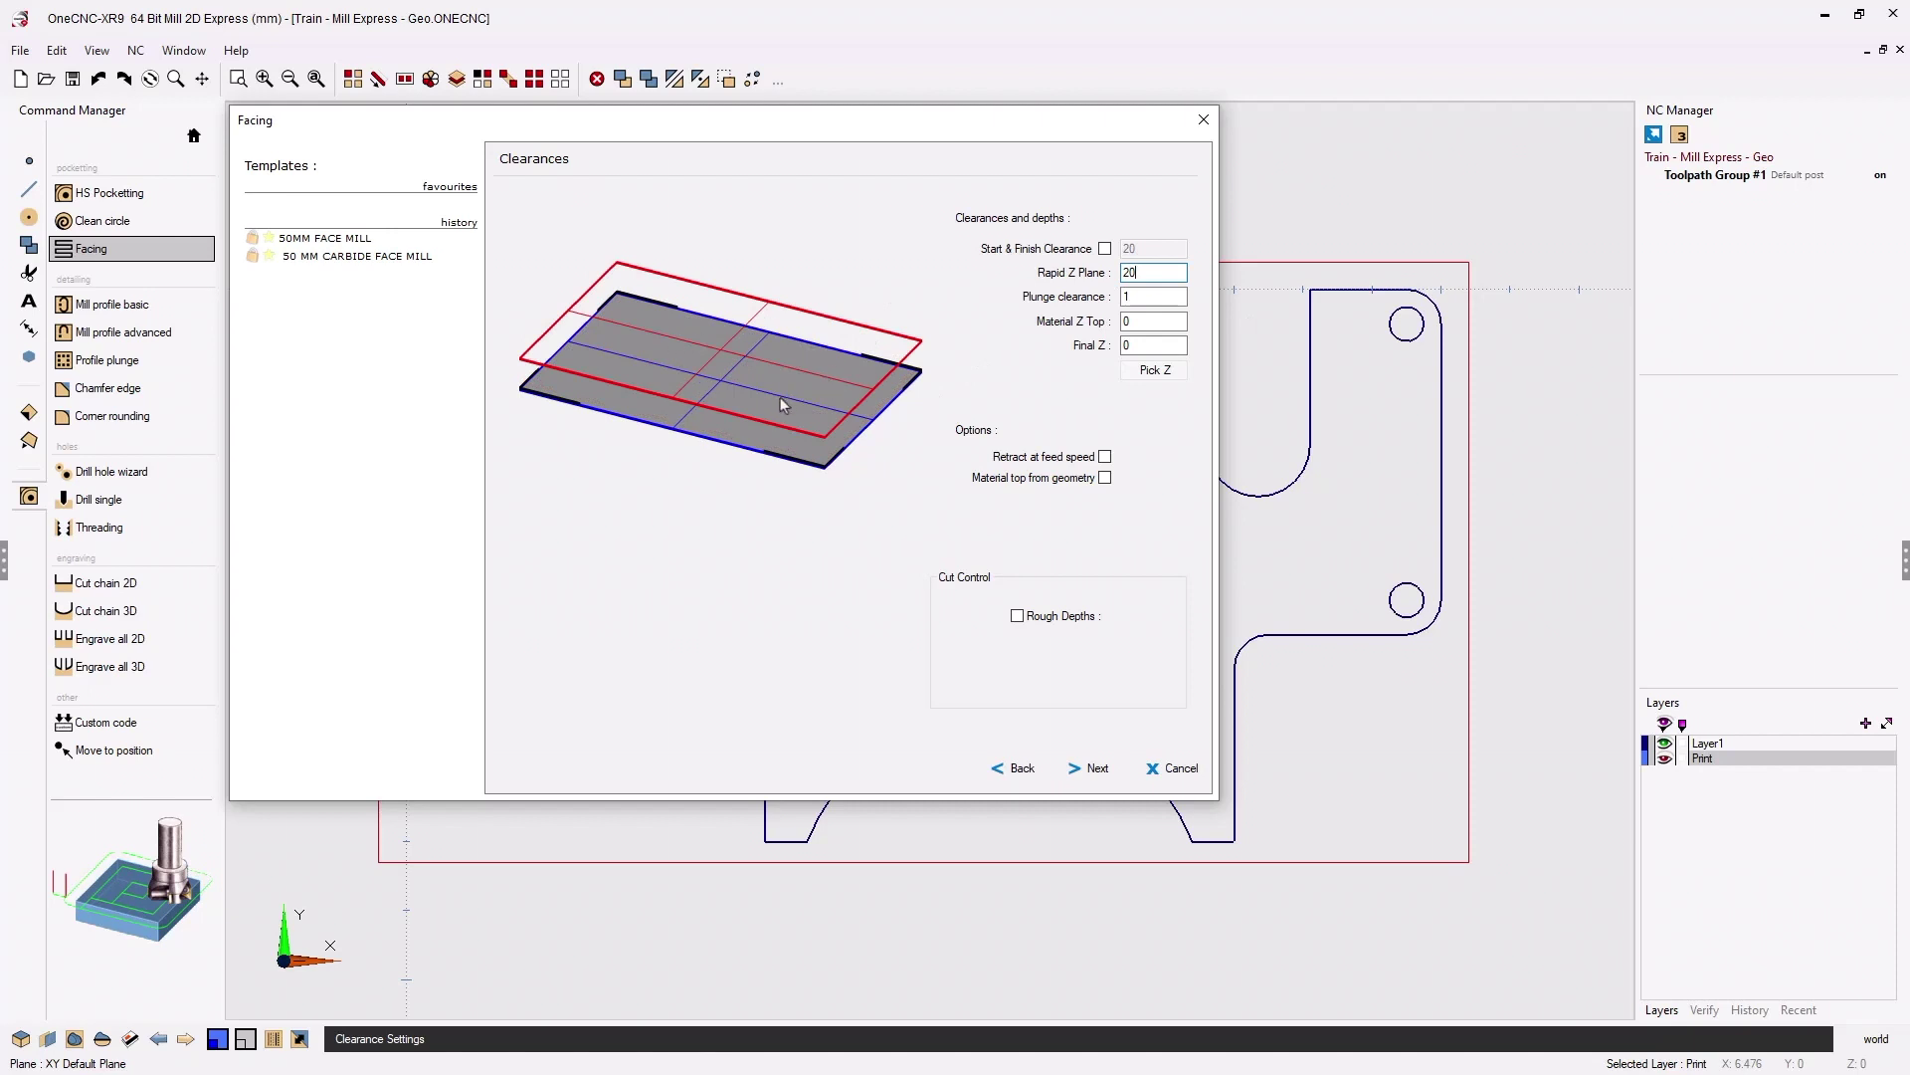
# - Set the facing clearances to a rapid Z plane of 5, plunge clearance of 1 and final Z of 0
pyautogui.moveTo(1155, 273); pyautogui.dragTo(1117, 281)
pyautogui.write('5')
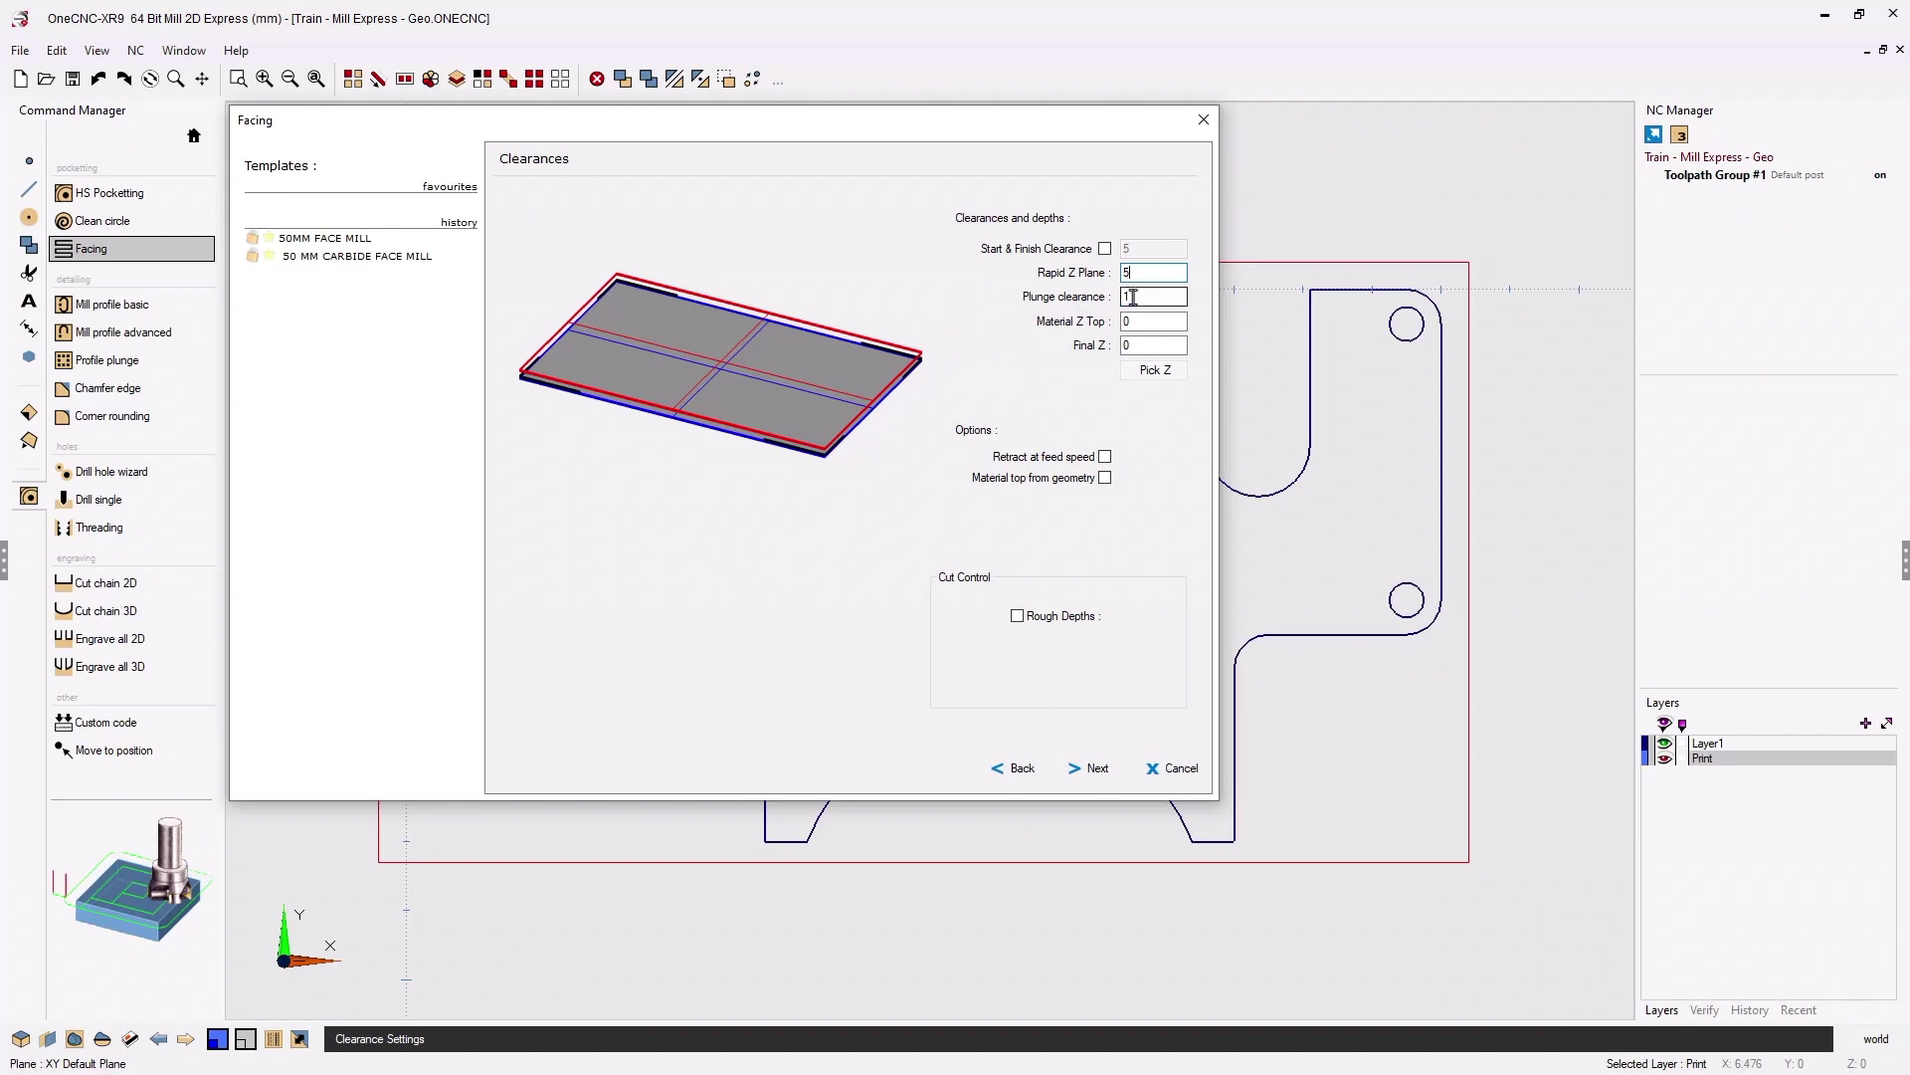
pyautogui.press('Tab')
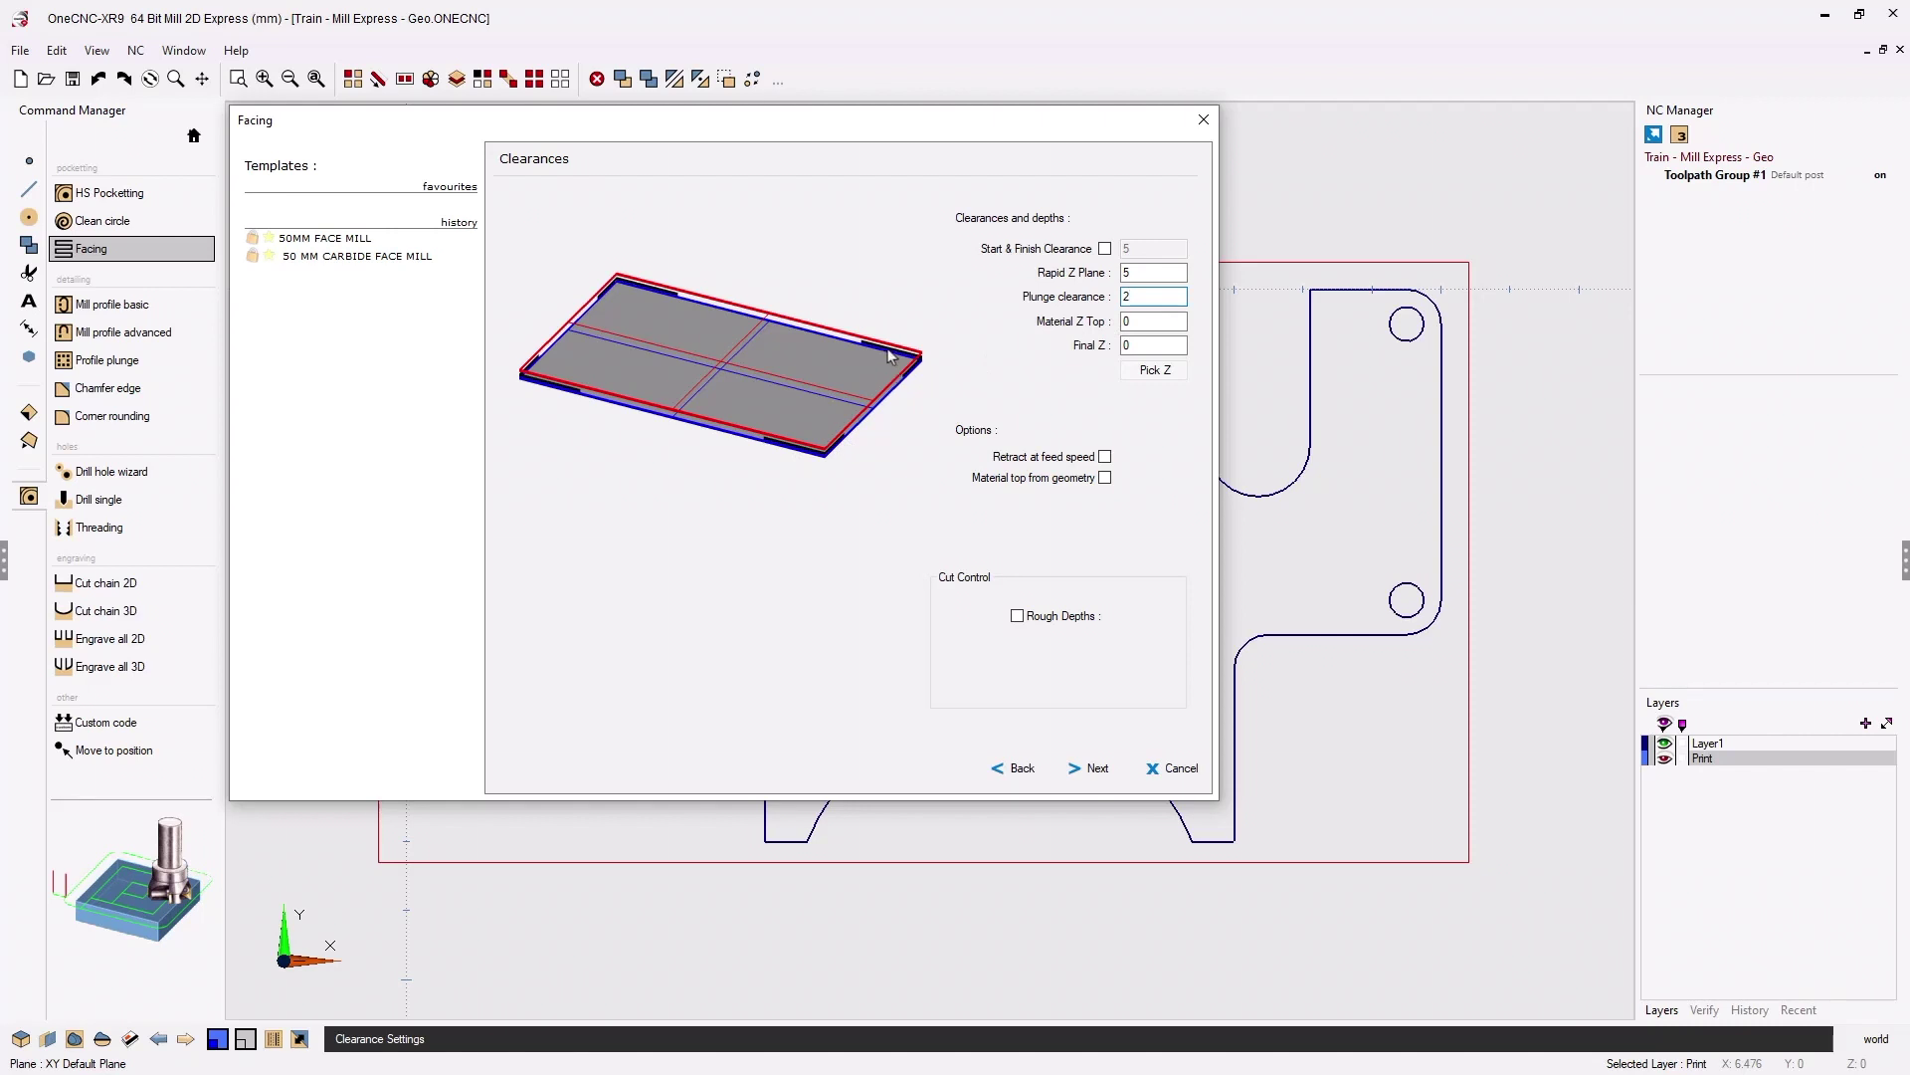
pyautogui.moveTo(1133, 298); pyautogui.dragTo(1116, 304)
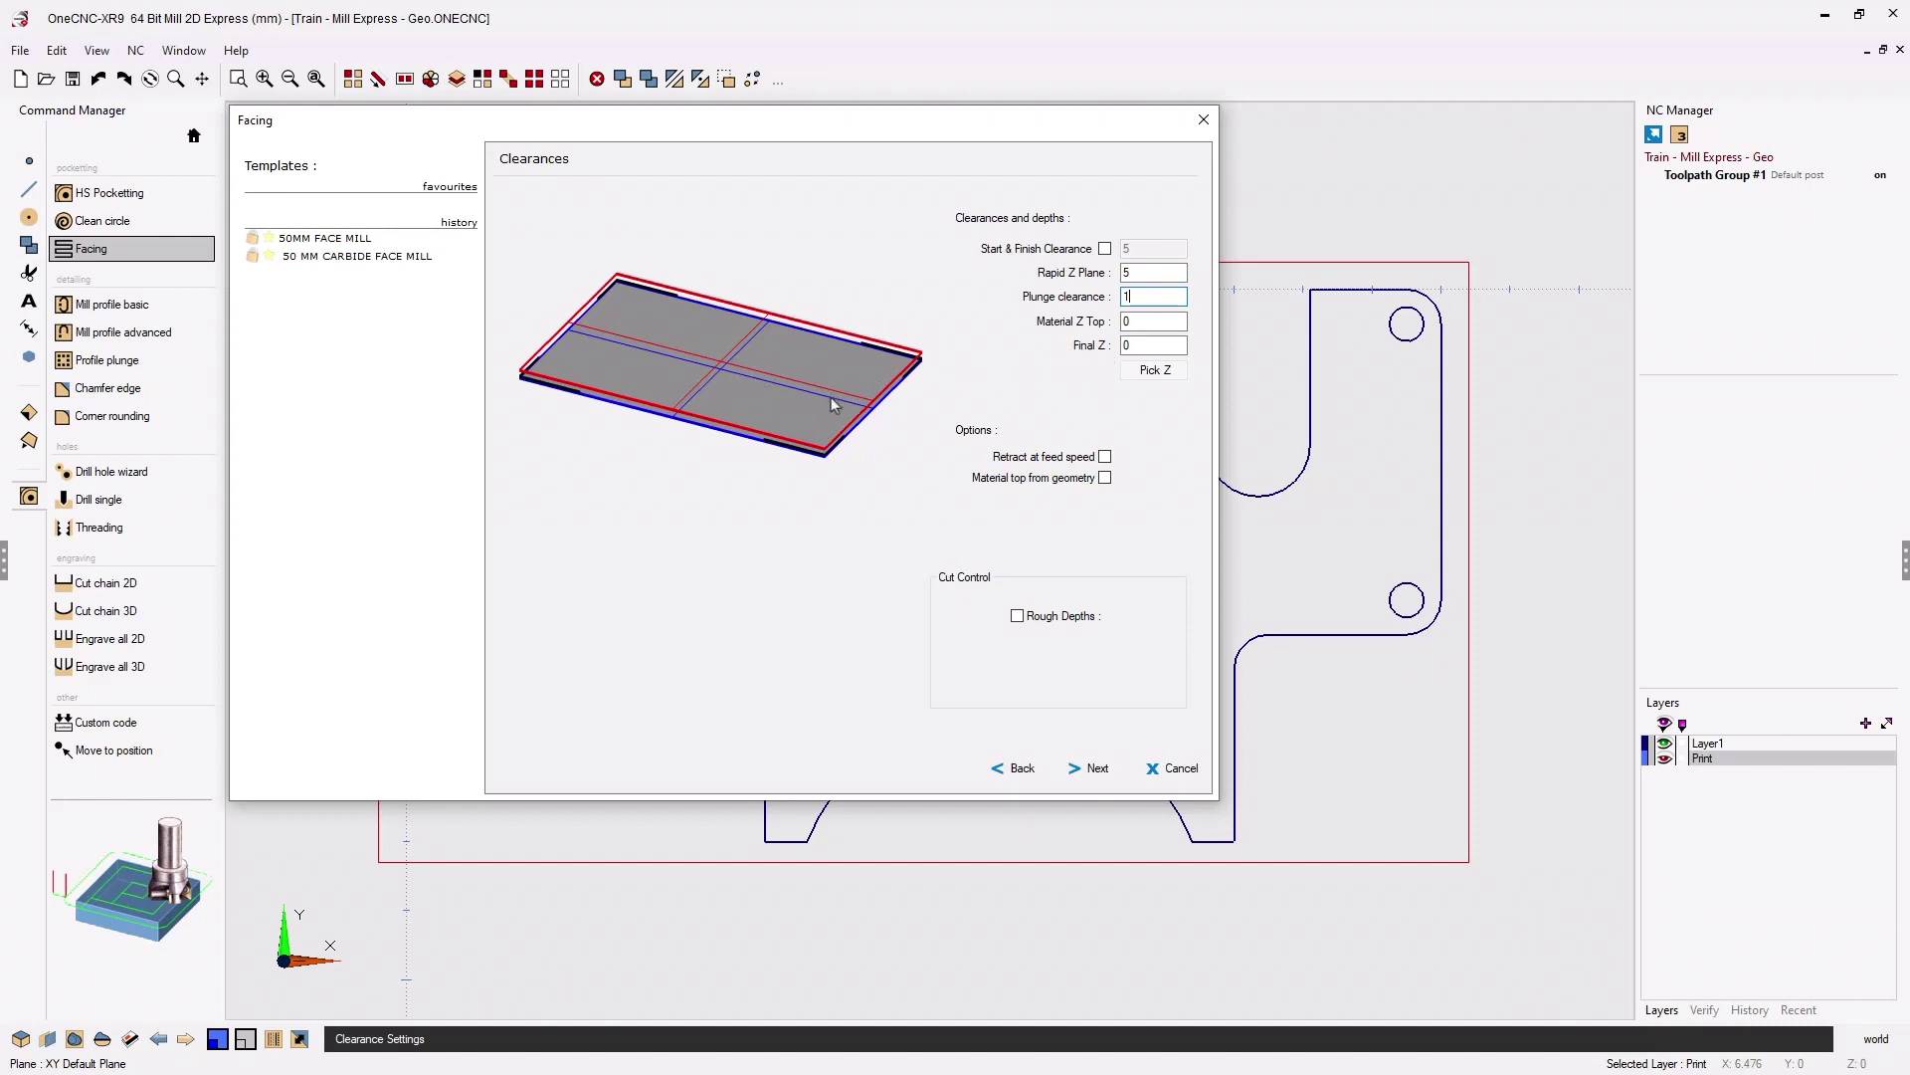
pyautogui.doubleClick(1148, 345)
pyautogui.write('-20')
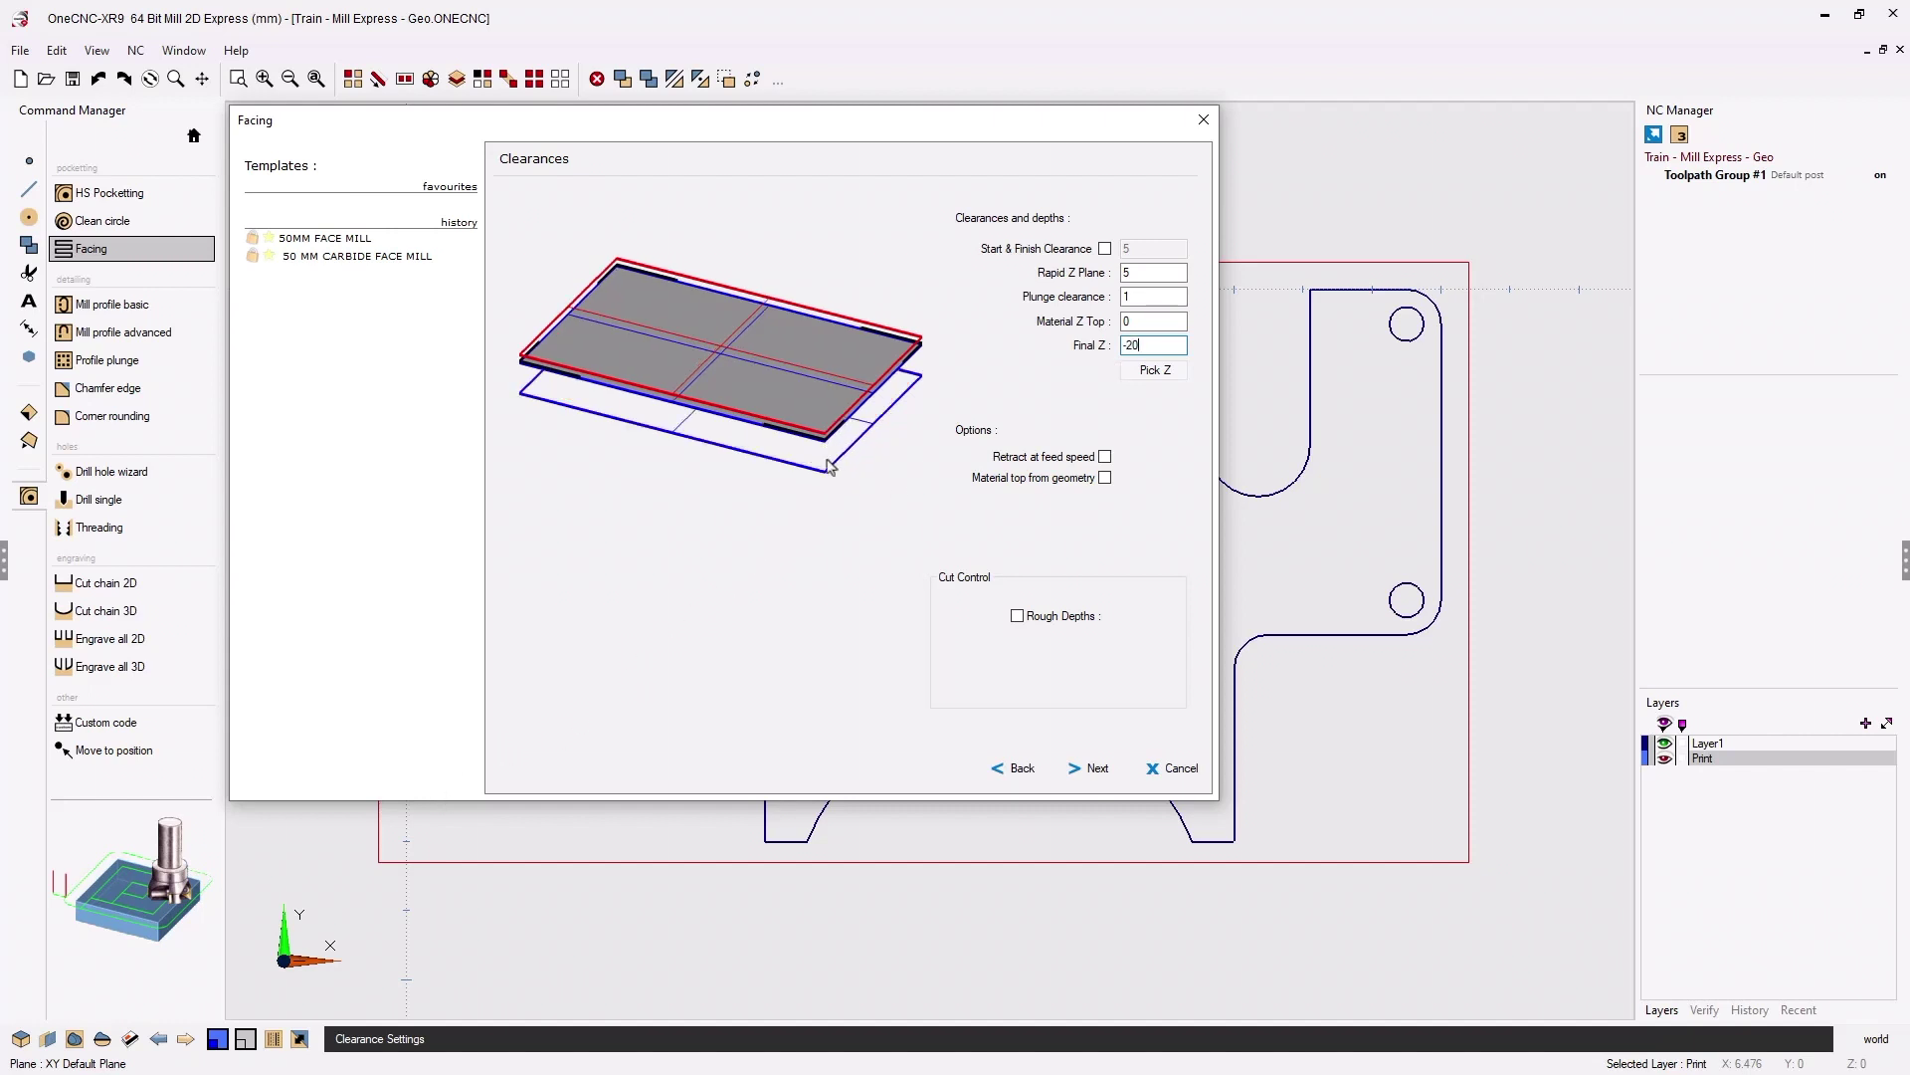
pyautogui.moveTo(1144, 345); pyautogui.dragTo(1113, 364)
pyautogui.write('0')
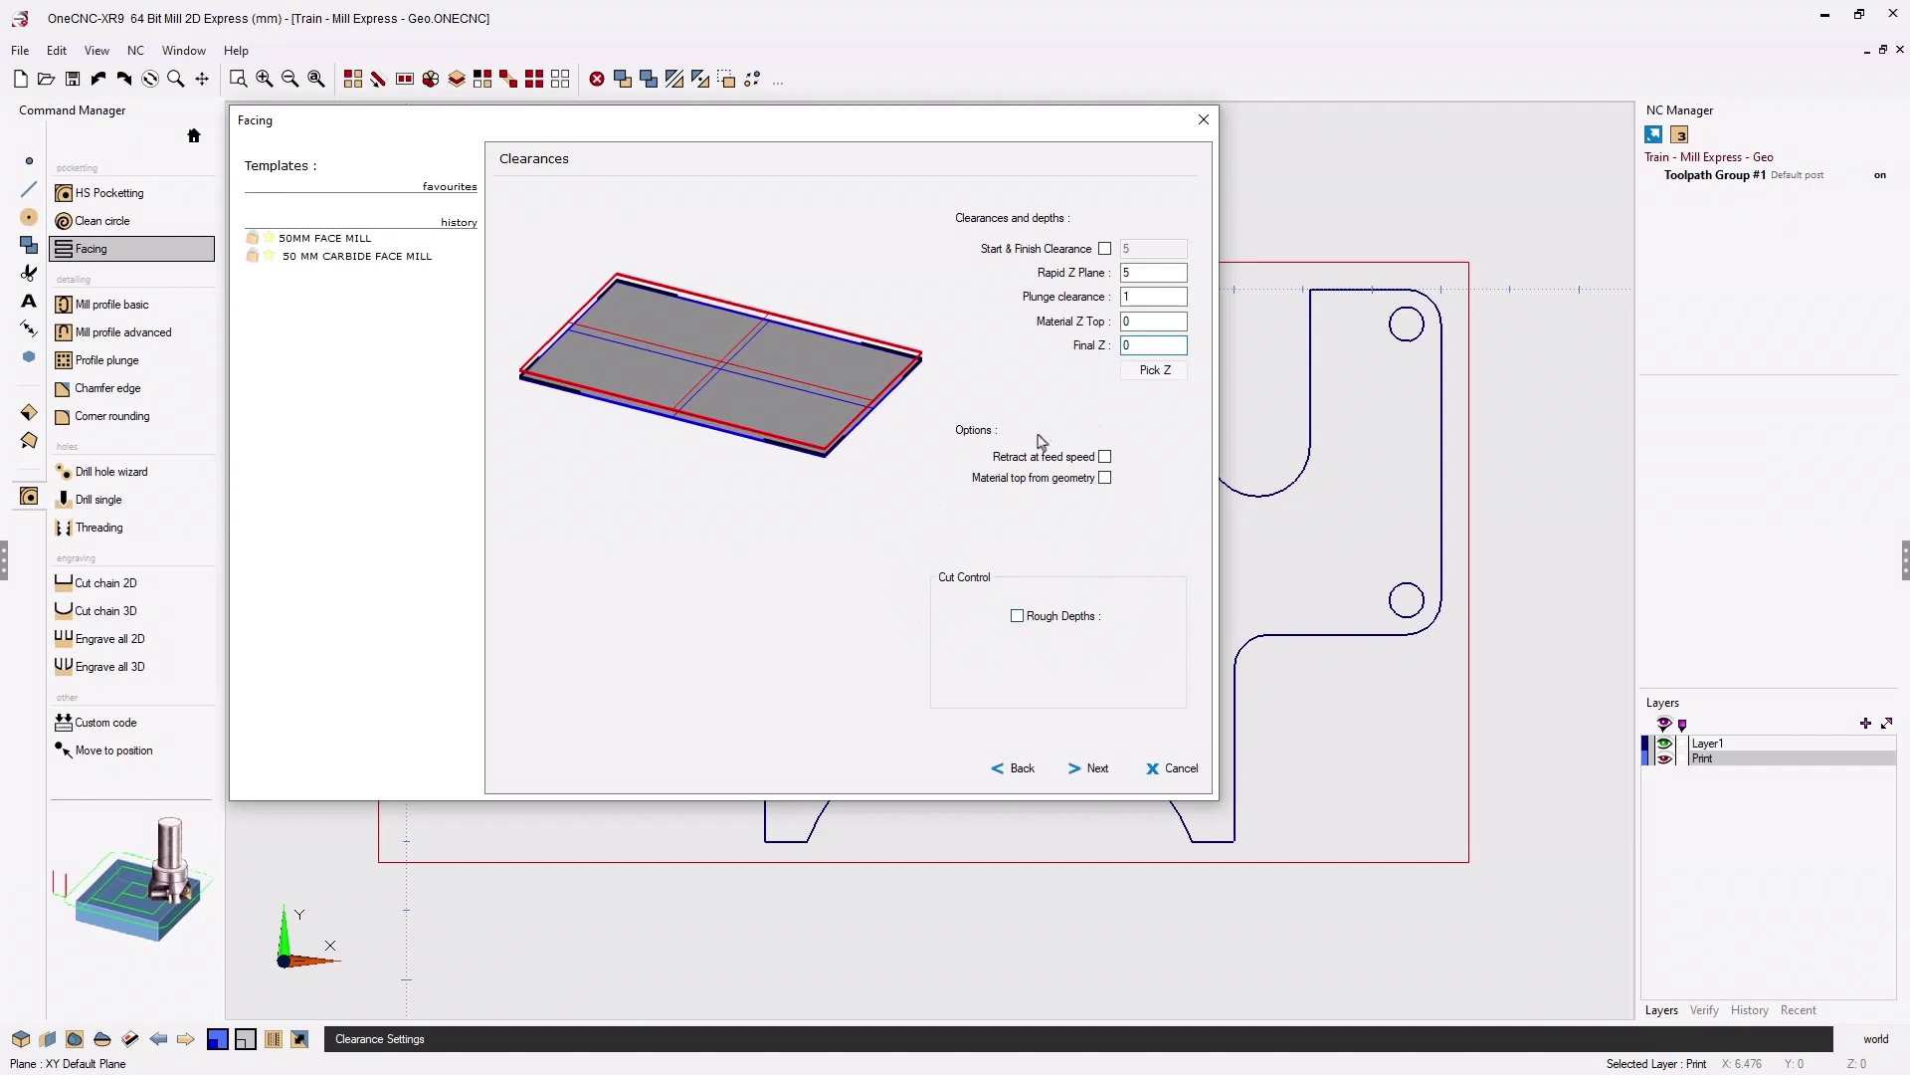
pyautogui.click(1097, 771)
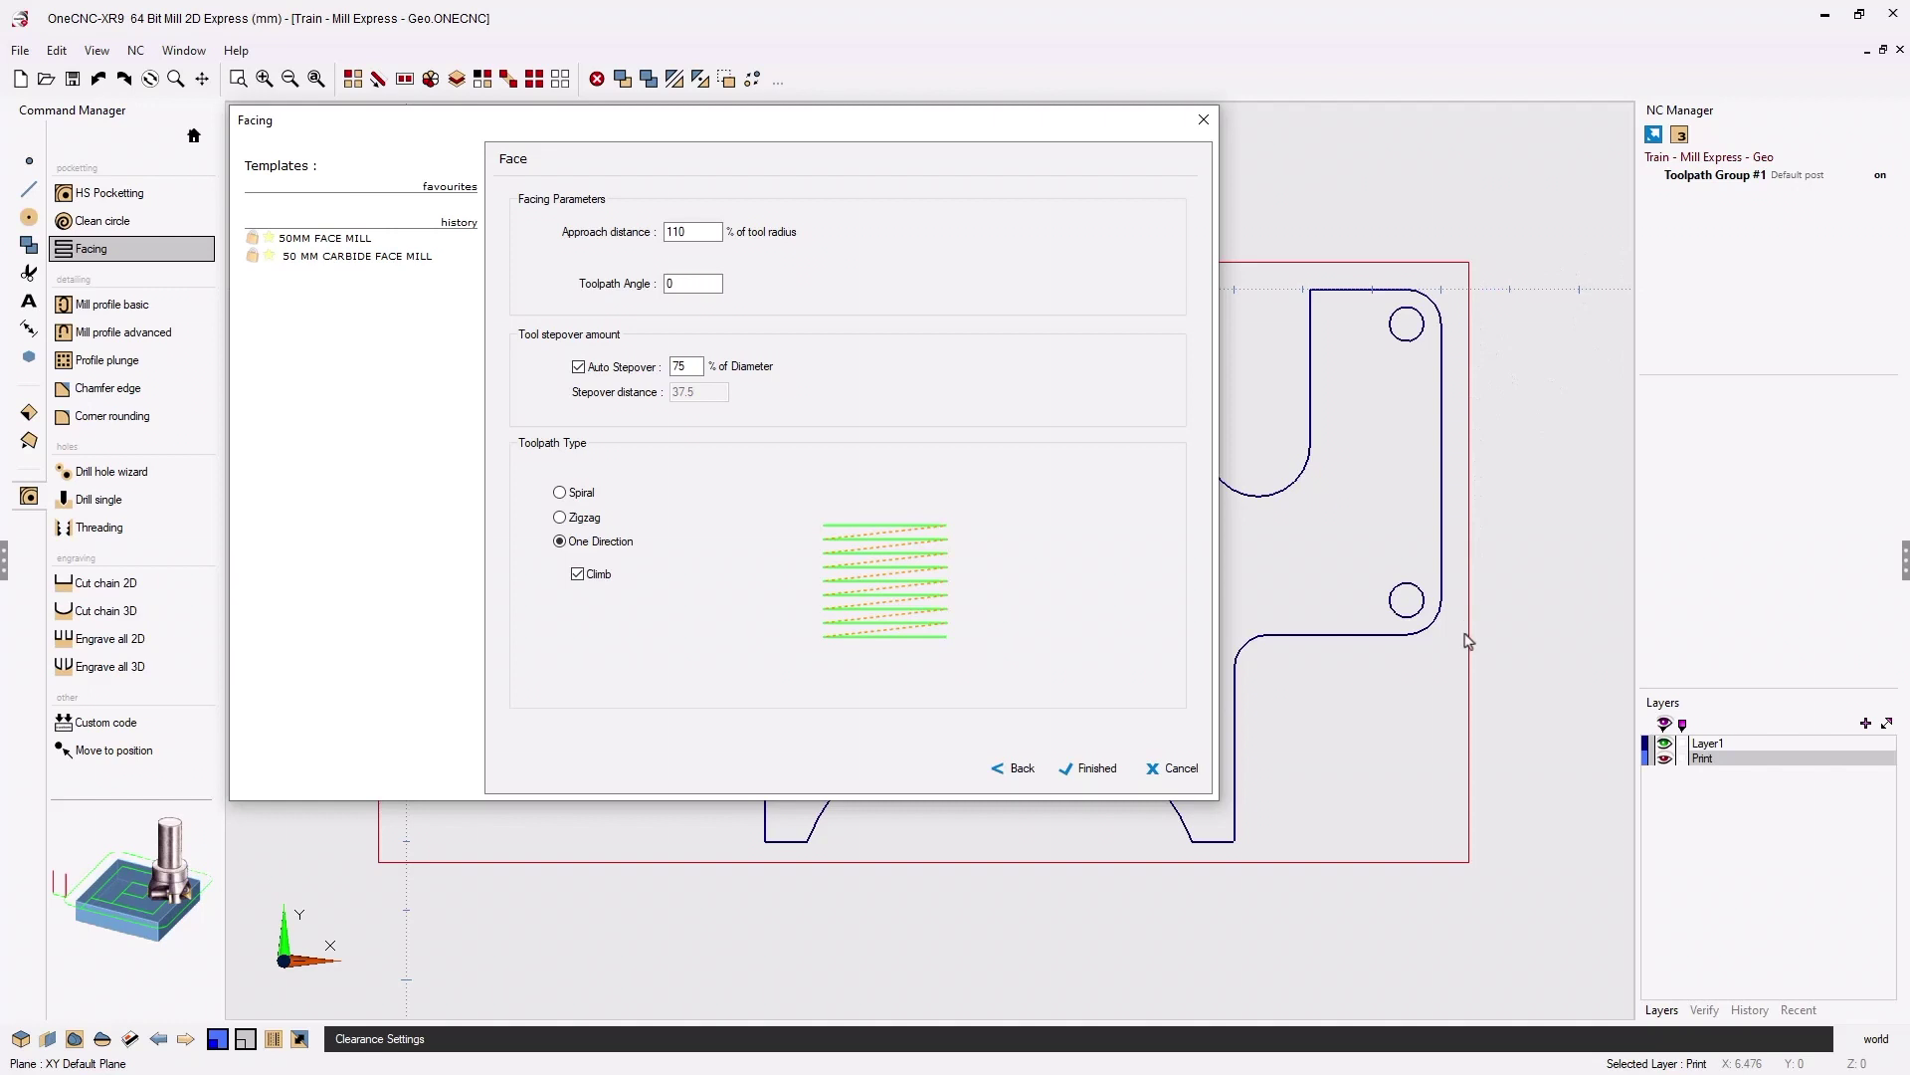
# - Try a 50% stepover and a manual stepover distance, and restore the auto stepover at 75% of the diameter
pyautogui.click(684, 285)
pyautogui.doubleClick(688, 366)
pyautogui.write('50')
pyautogui.click(578, 367)
pyautogui.doubleClick(671, 394)
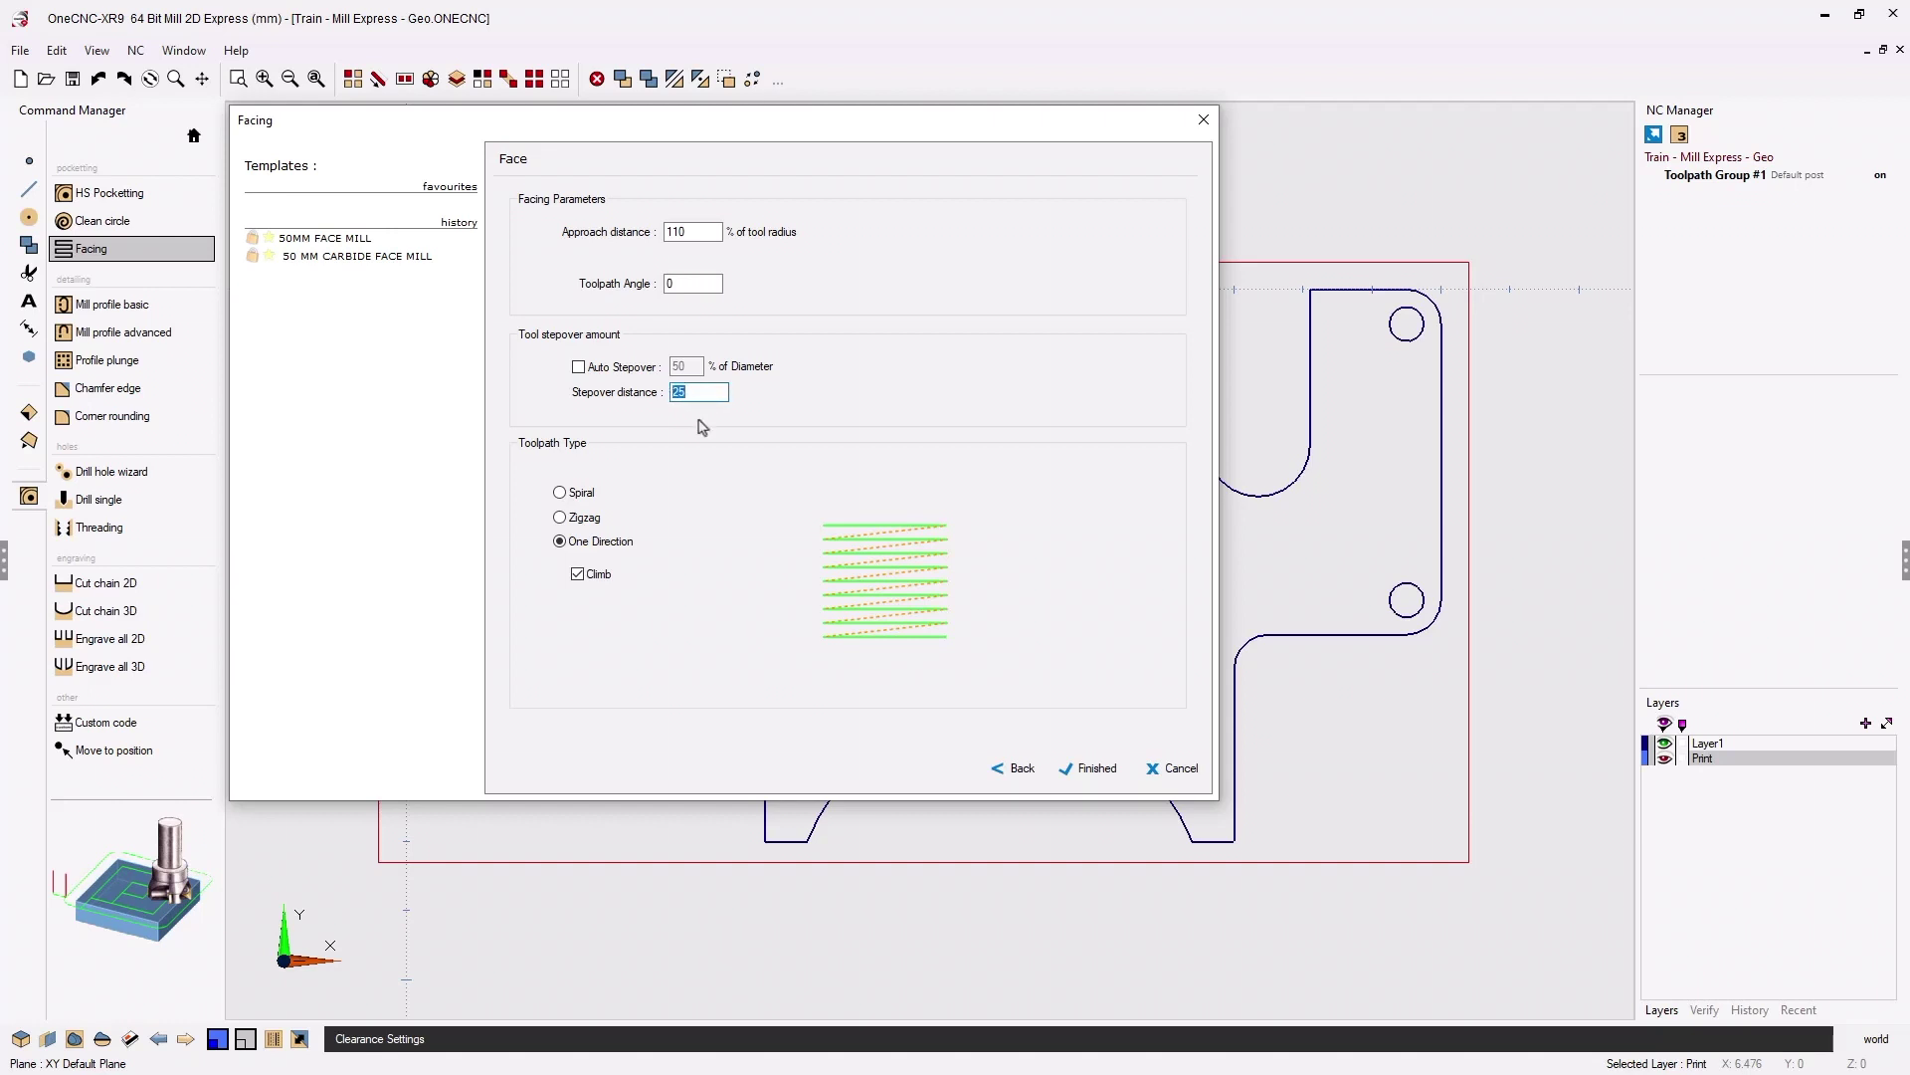
pyautogui.click(578, 367)
pyautogui.doubleClick(695, 369)
pyautogui.write('75')
# - Compare the Spiral and Zigzag toolpath types, choose One Direction with climb cutting, and generate the facing toolpath
pyautogui.click(560, 494)
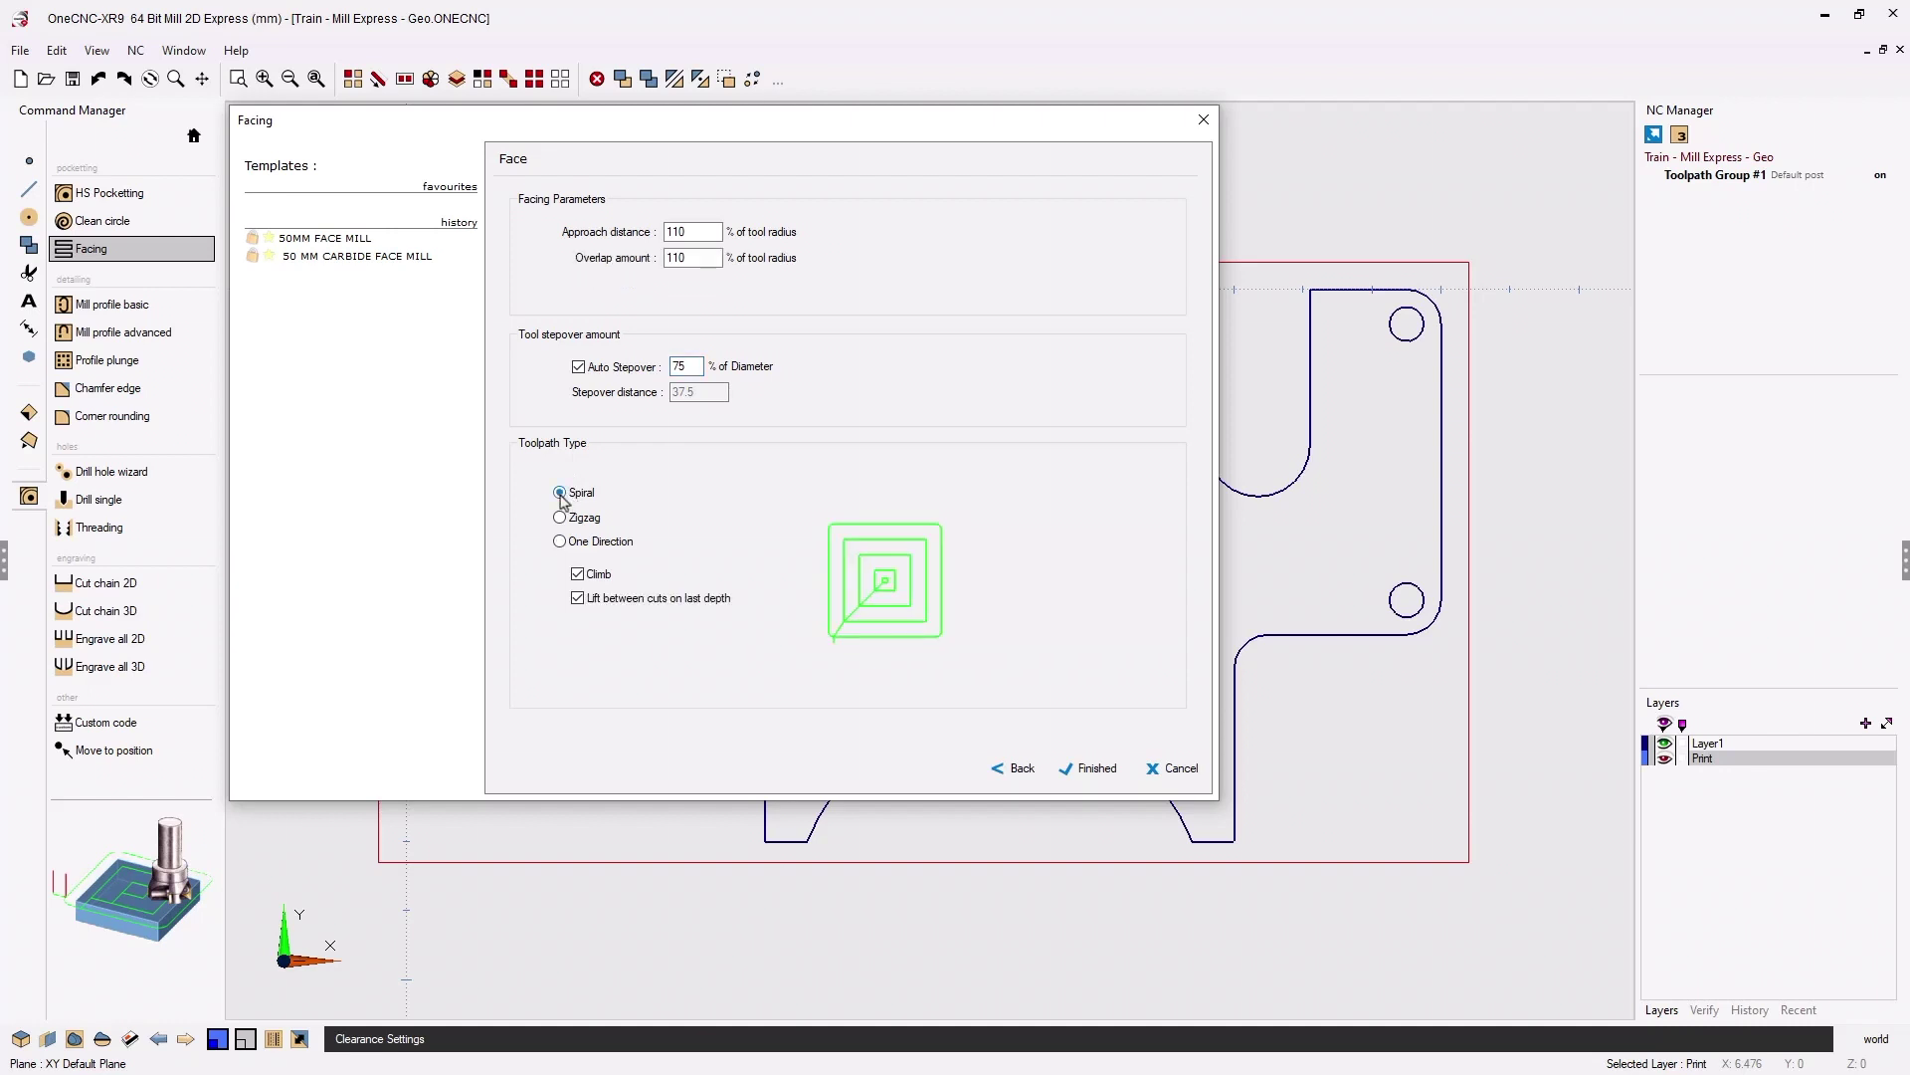
pyautogui.click(560, 518)
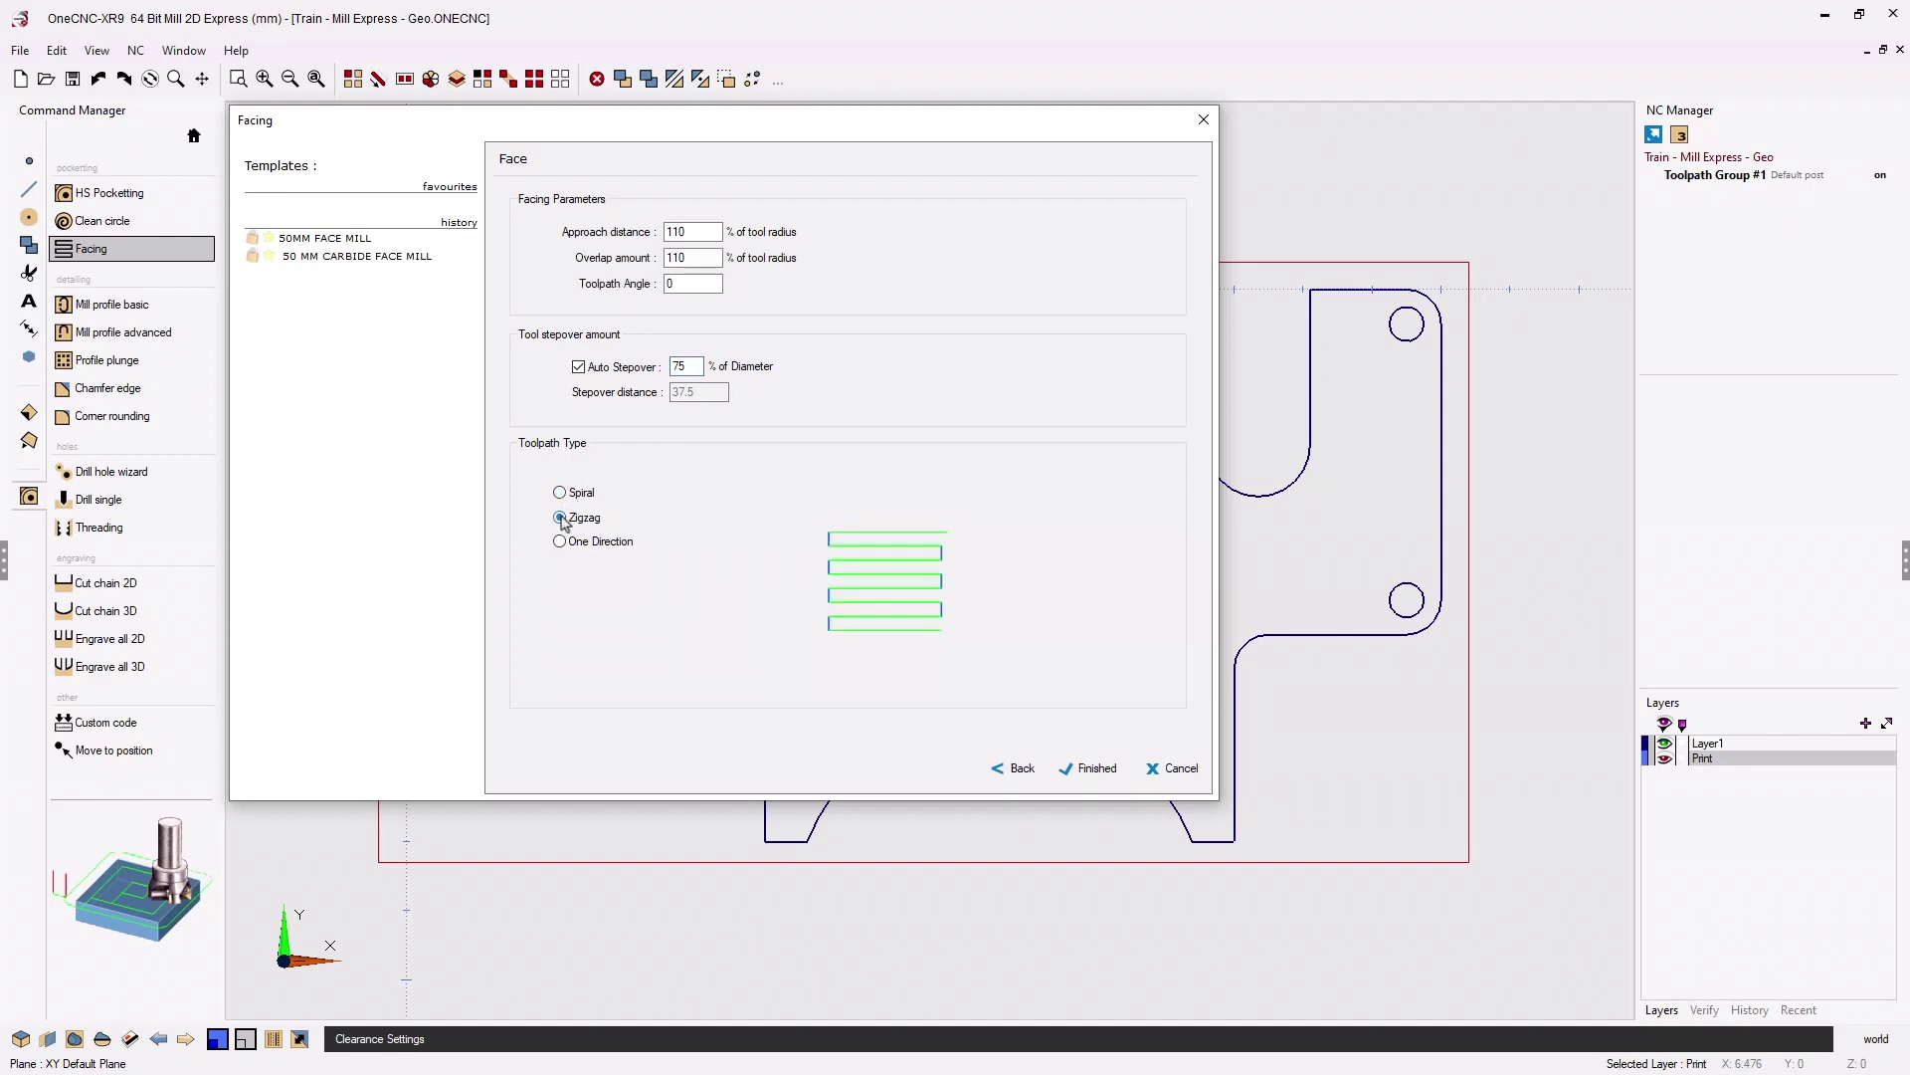
pyautogui.click(560, 542)
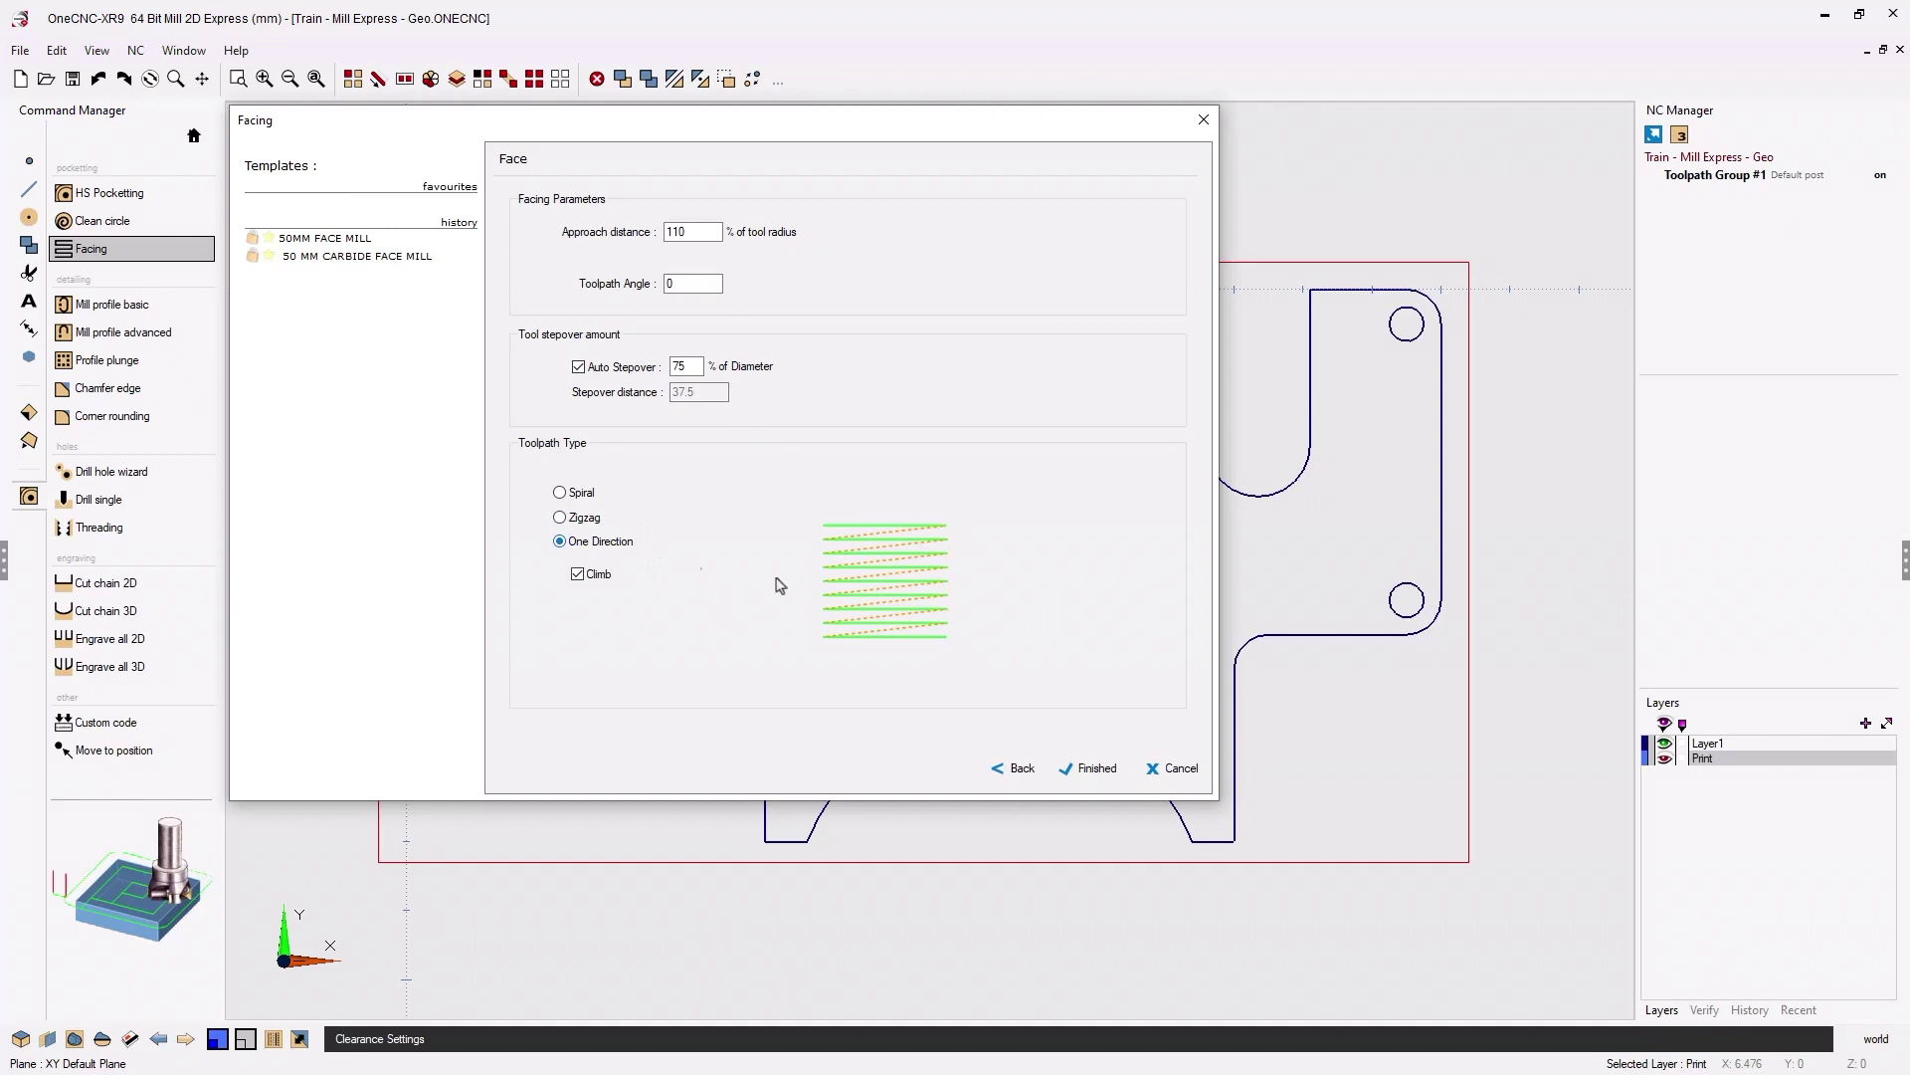
pyautogui.click(1096, 768)
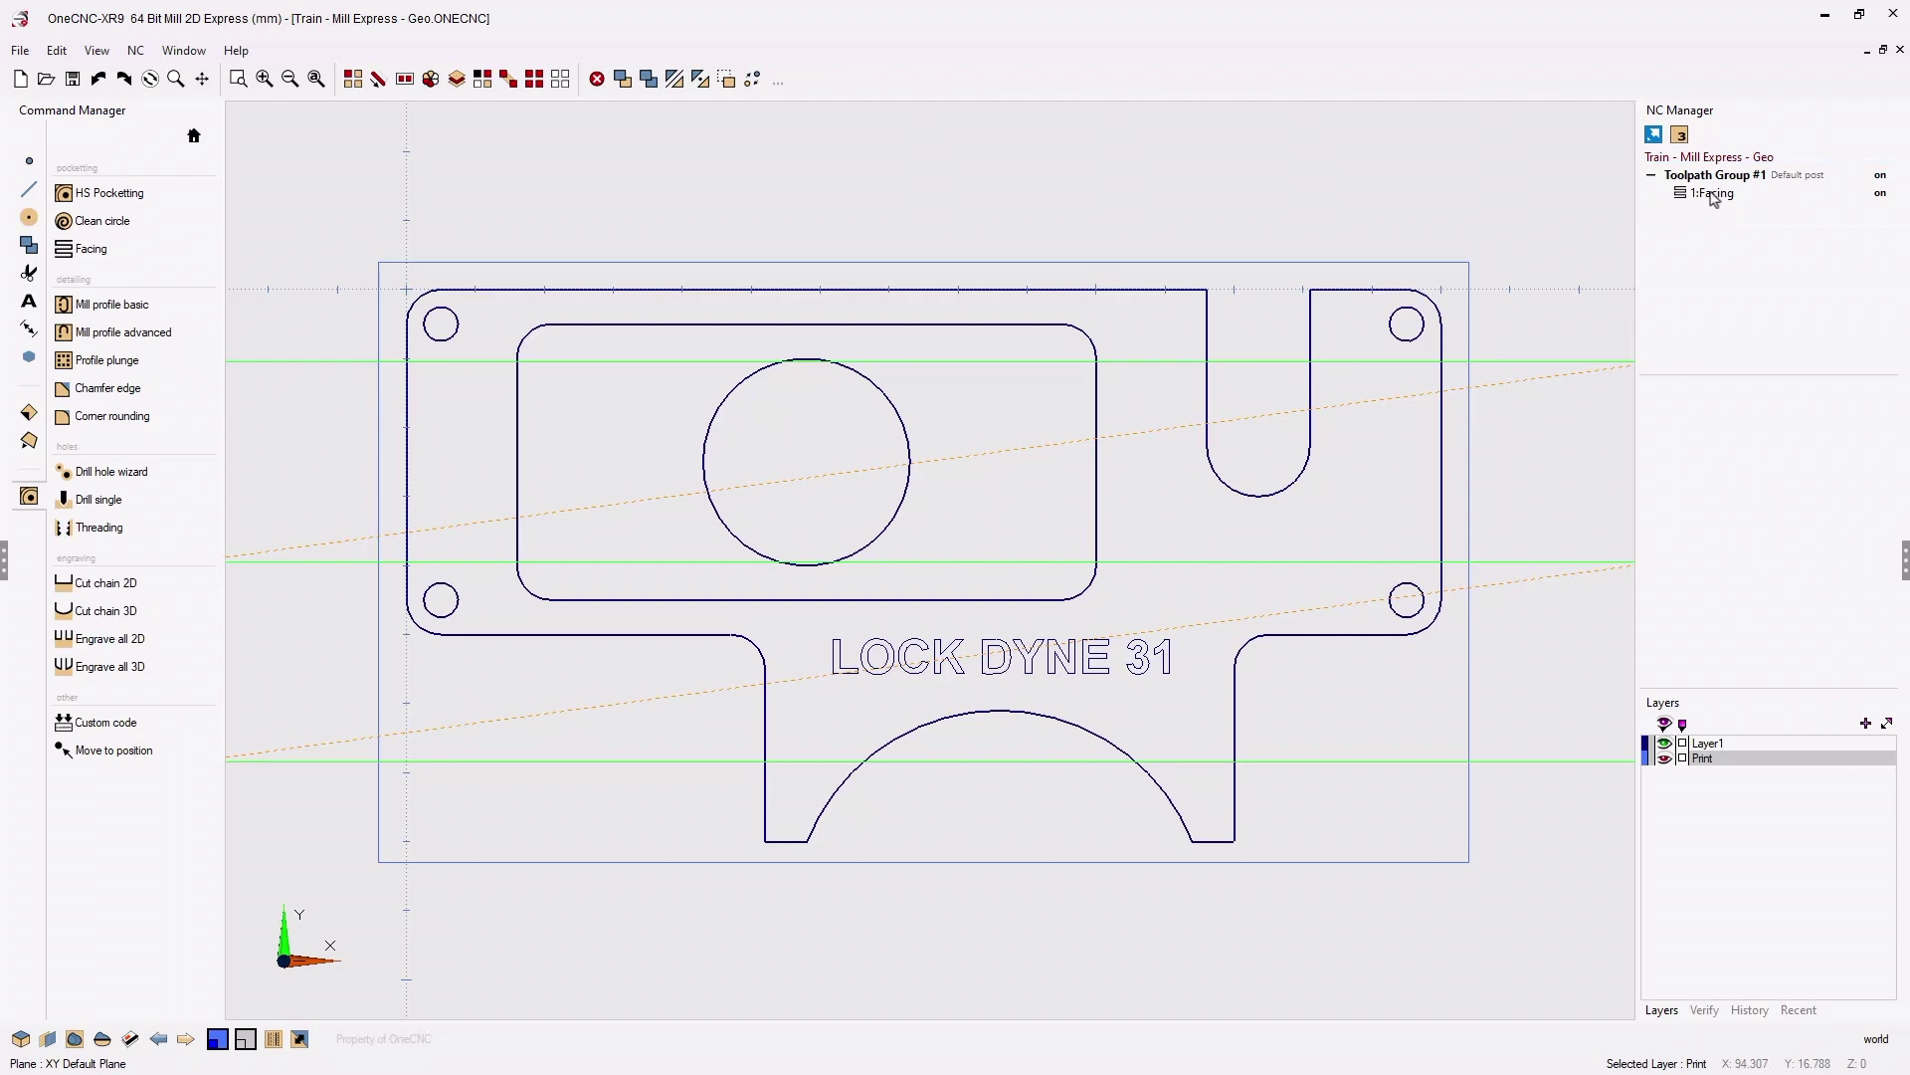
# - Simulate the facing operation on stock bounded by the outer rectangle, with Z top 0.7 and Z bottom -12, inspect the faced block and close the simulation
pyautogui.rightClick(1714, 199)
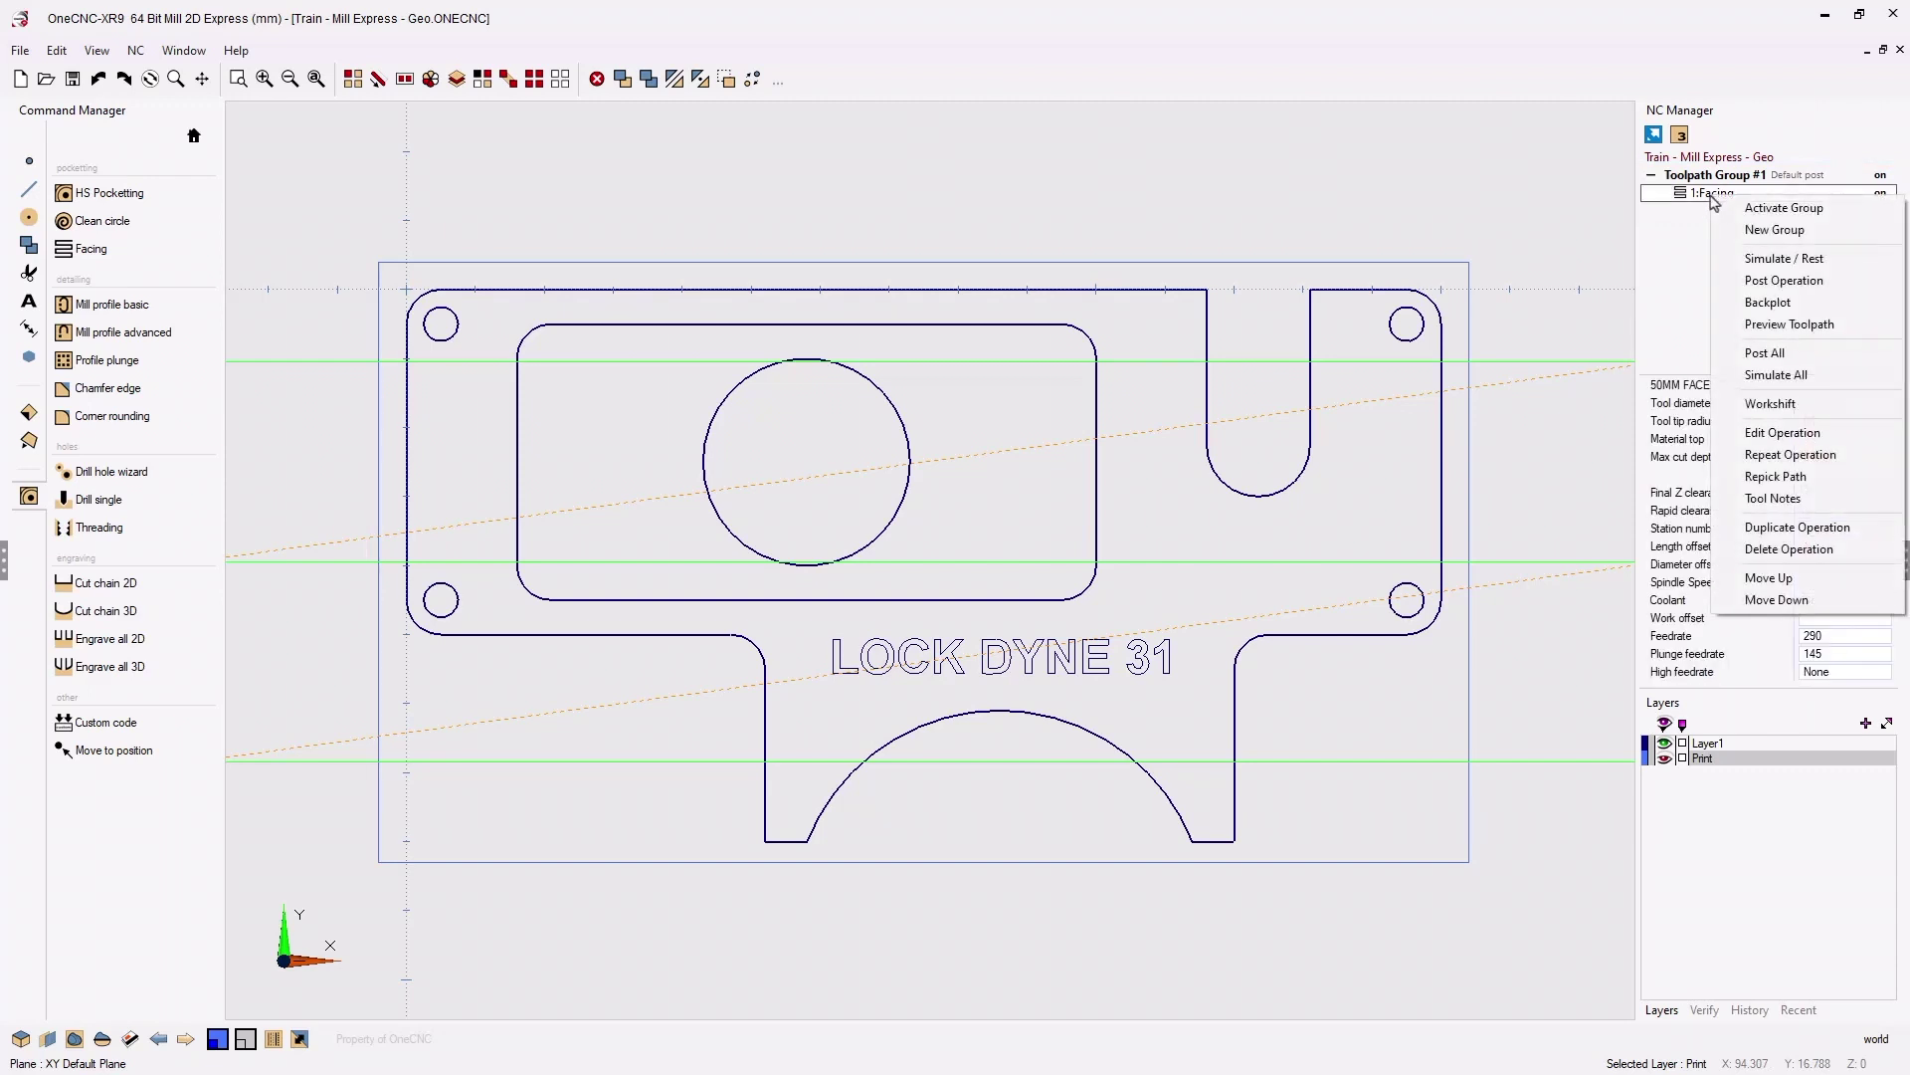
pyautogui.click(1781, 258)
pyautogui.moveTo(1063, 295); pyautogui.dragTo(559, 125)
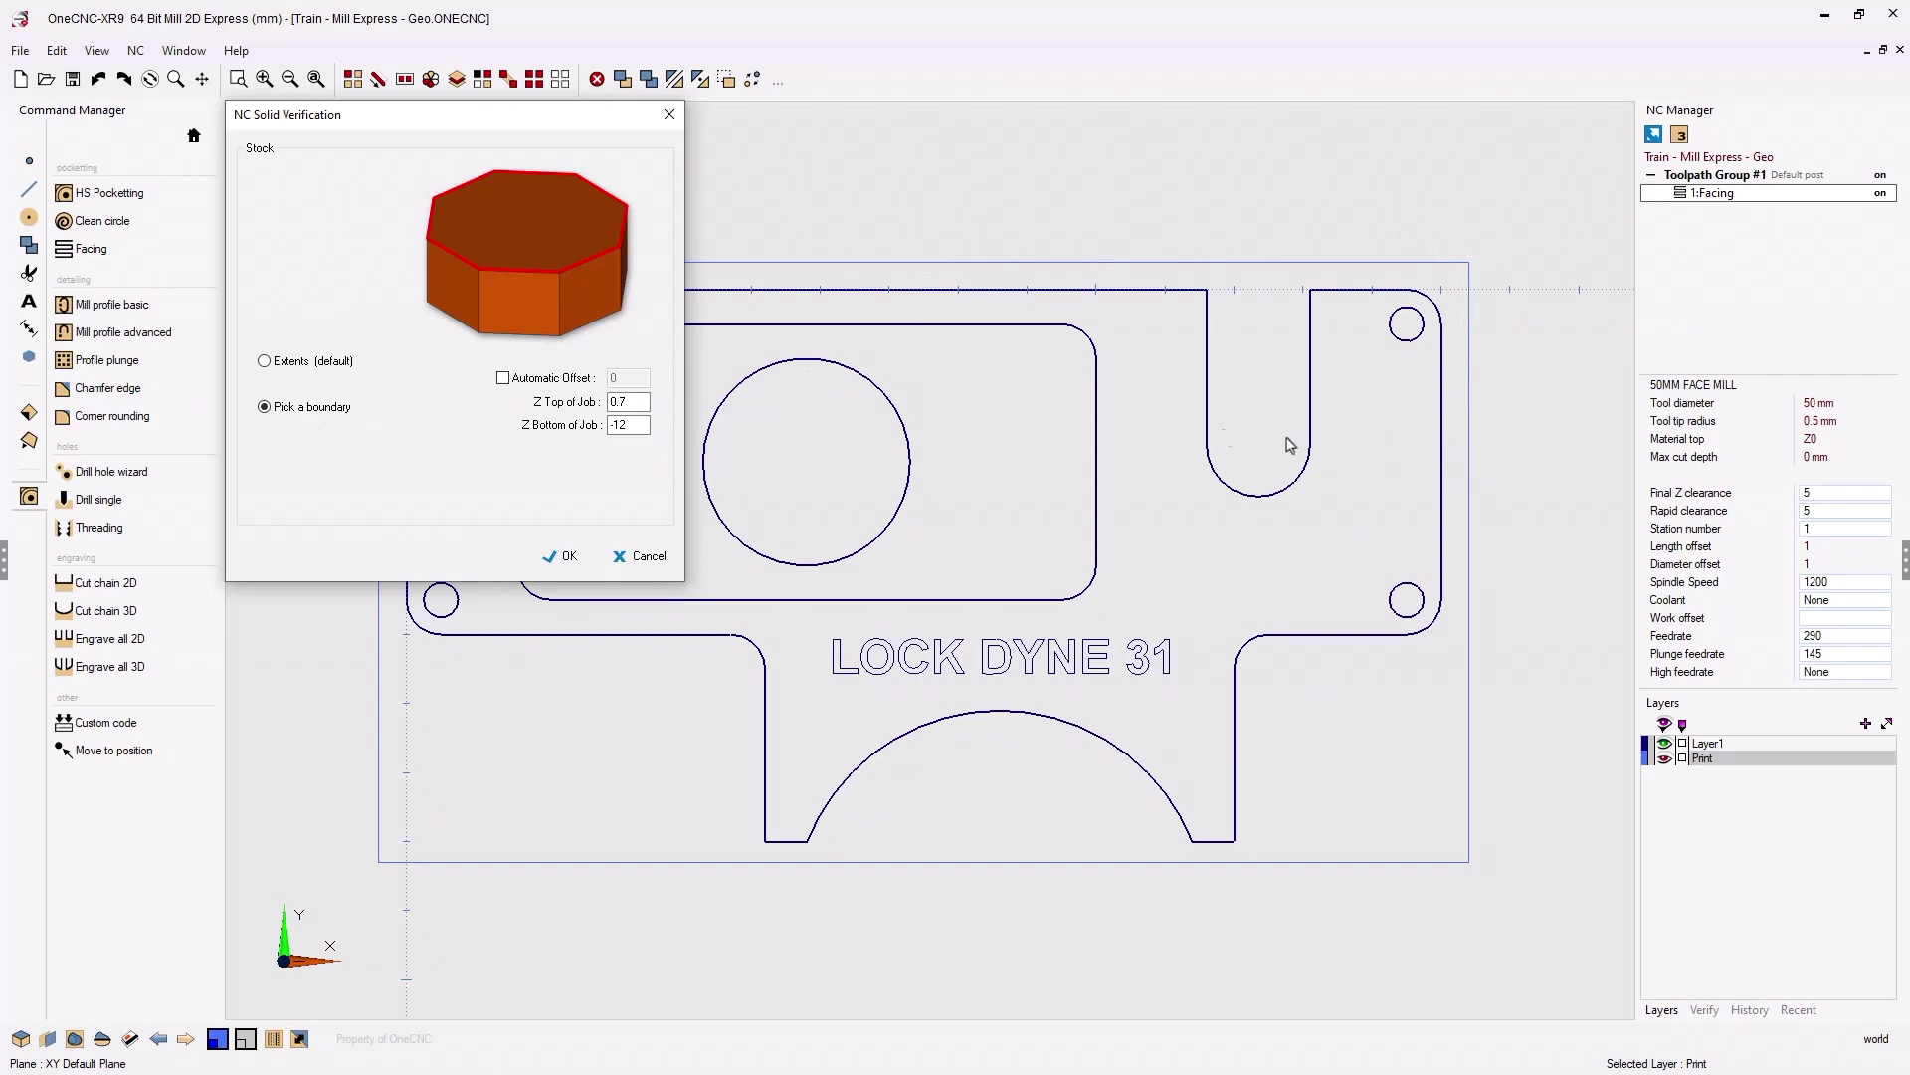
pyautogui.click(637, 404)
pyautogui.click(629, 426)
pyautogui.press('Return')
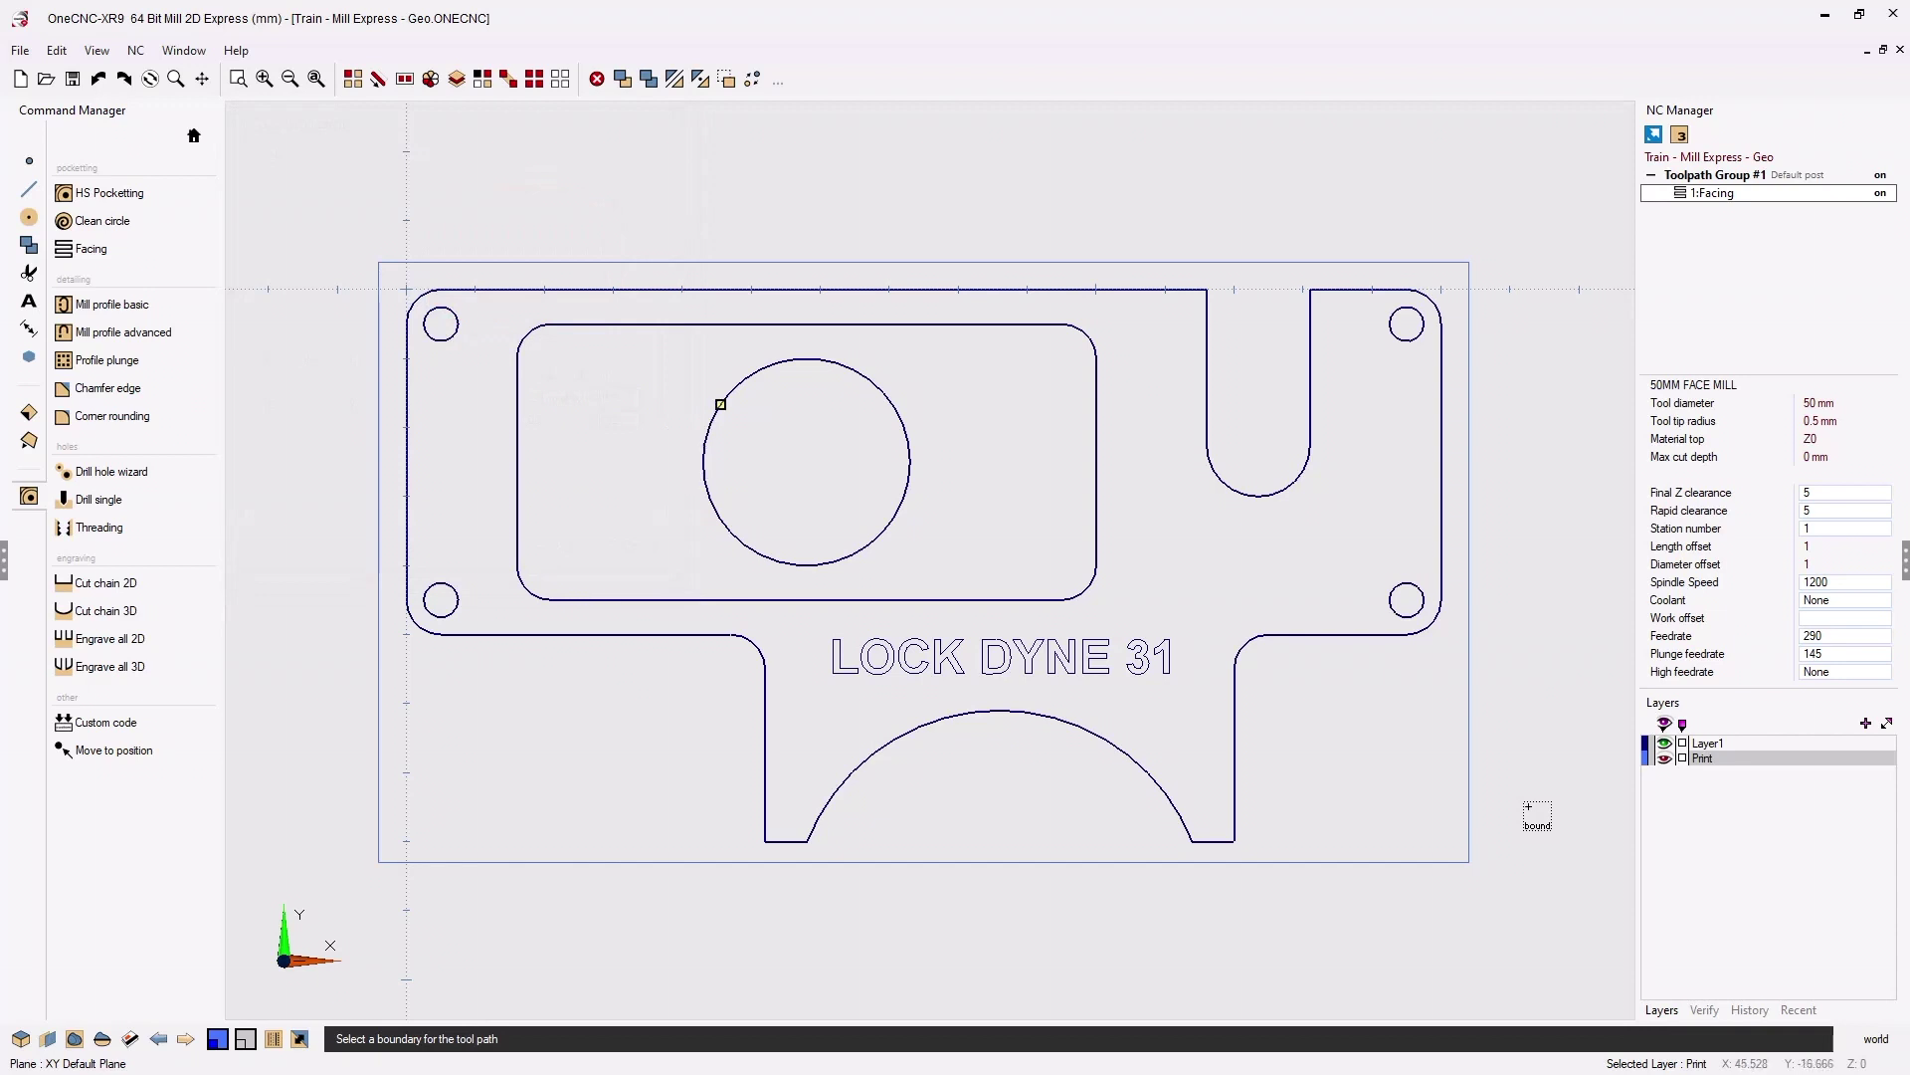
pyautogui.click(748, 261)
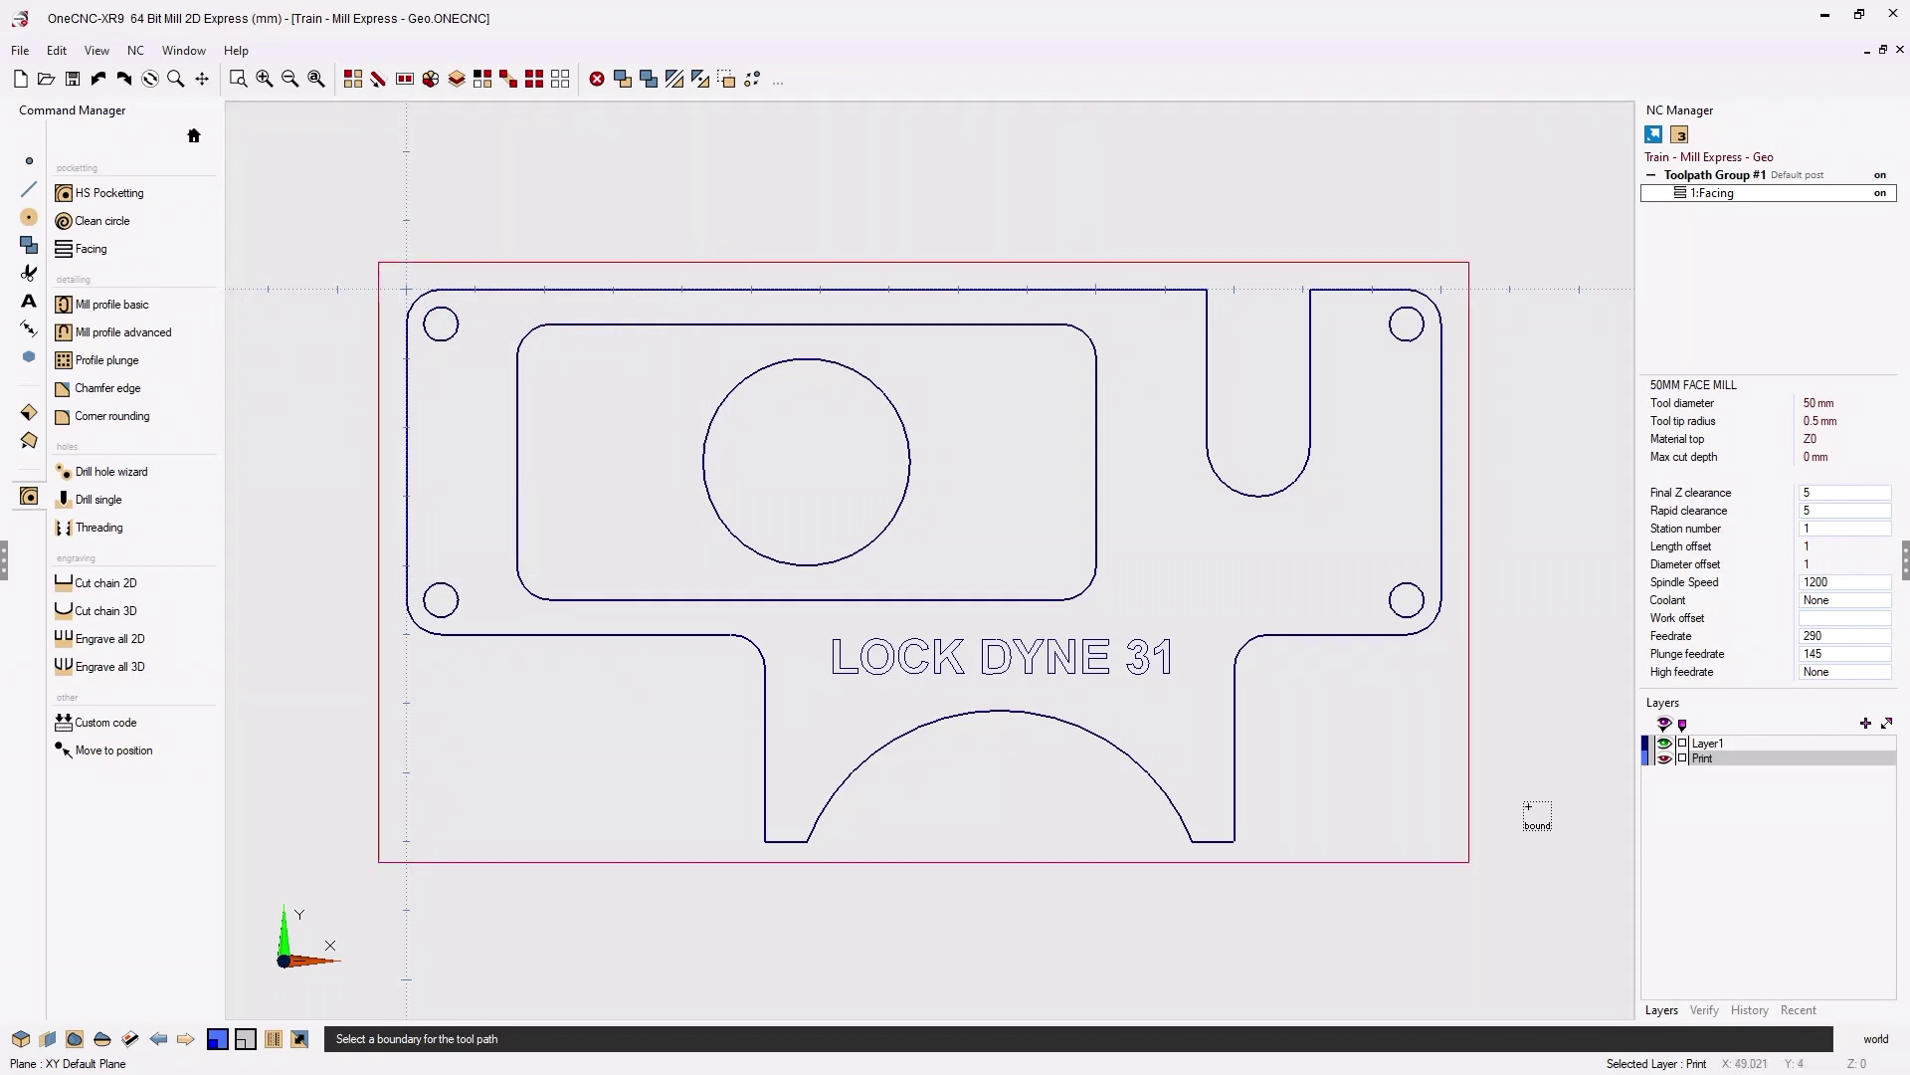
pyautogui.press('Return')
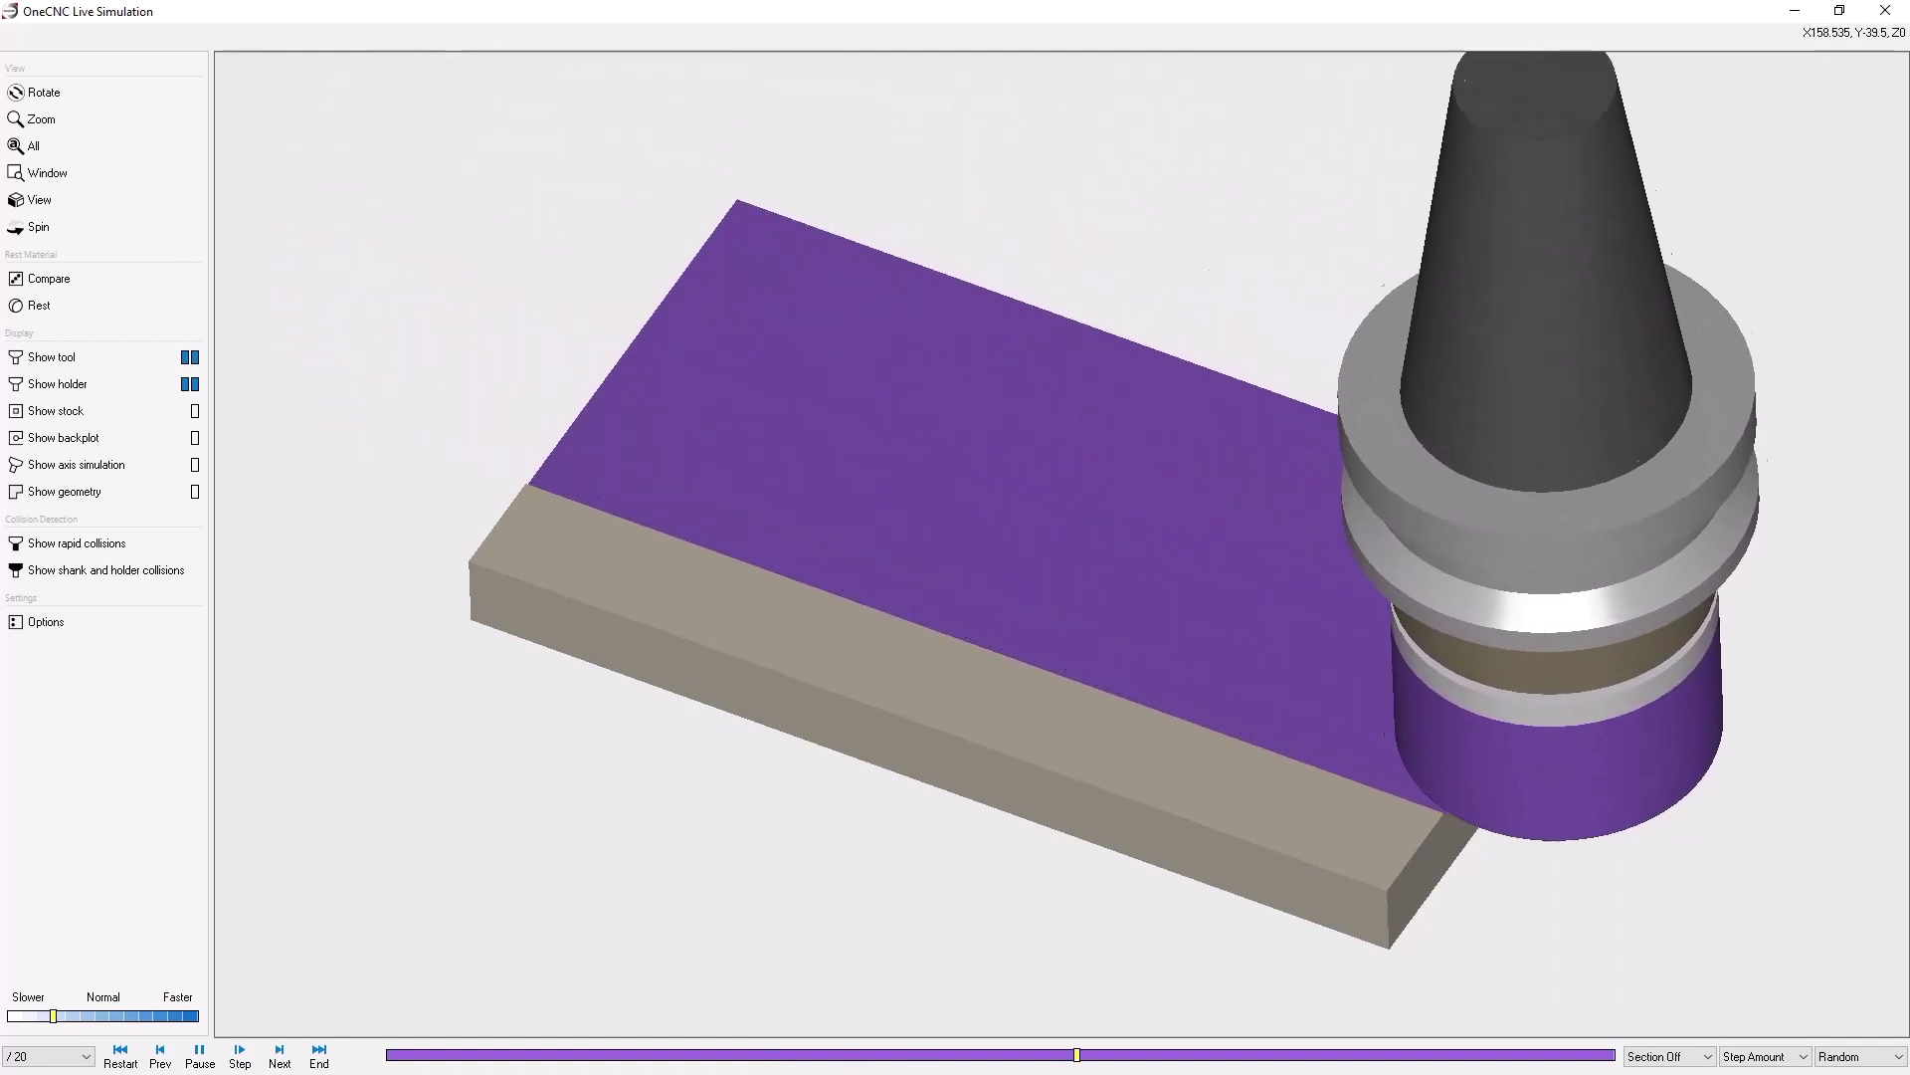
pyautogui.moveTo(1268, 579); pyautogui.dragTo(1423, 483)
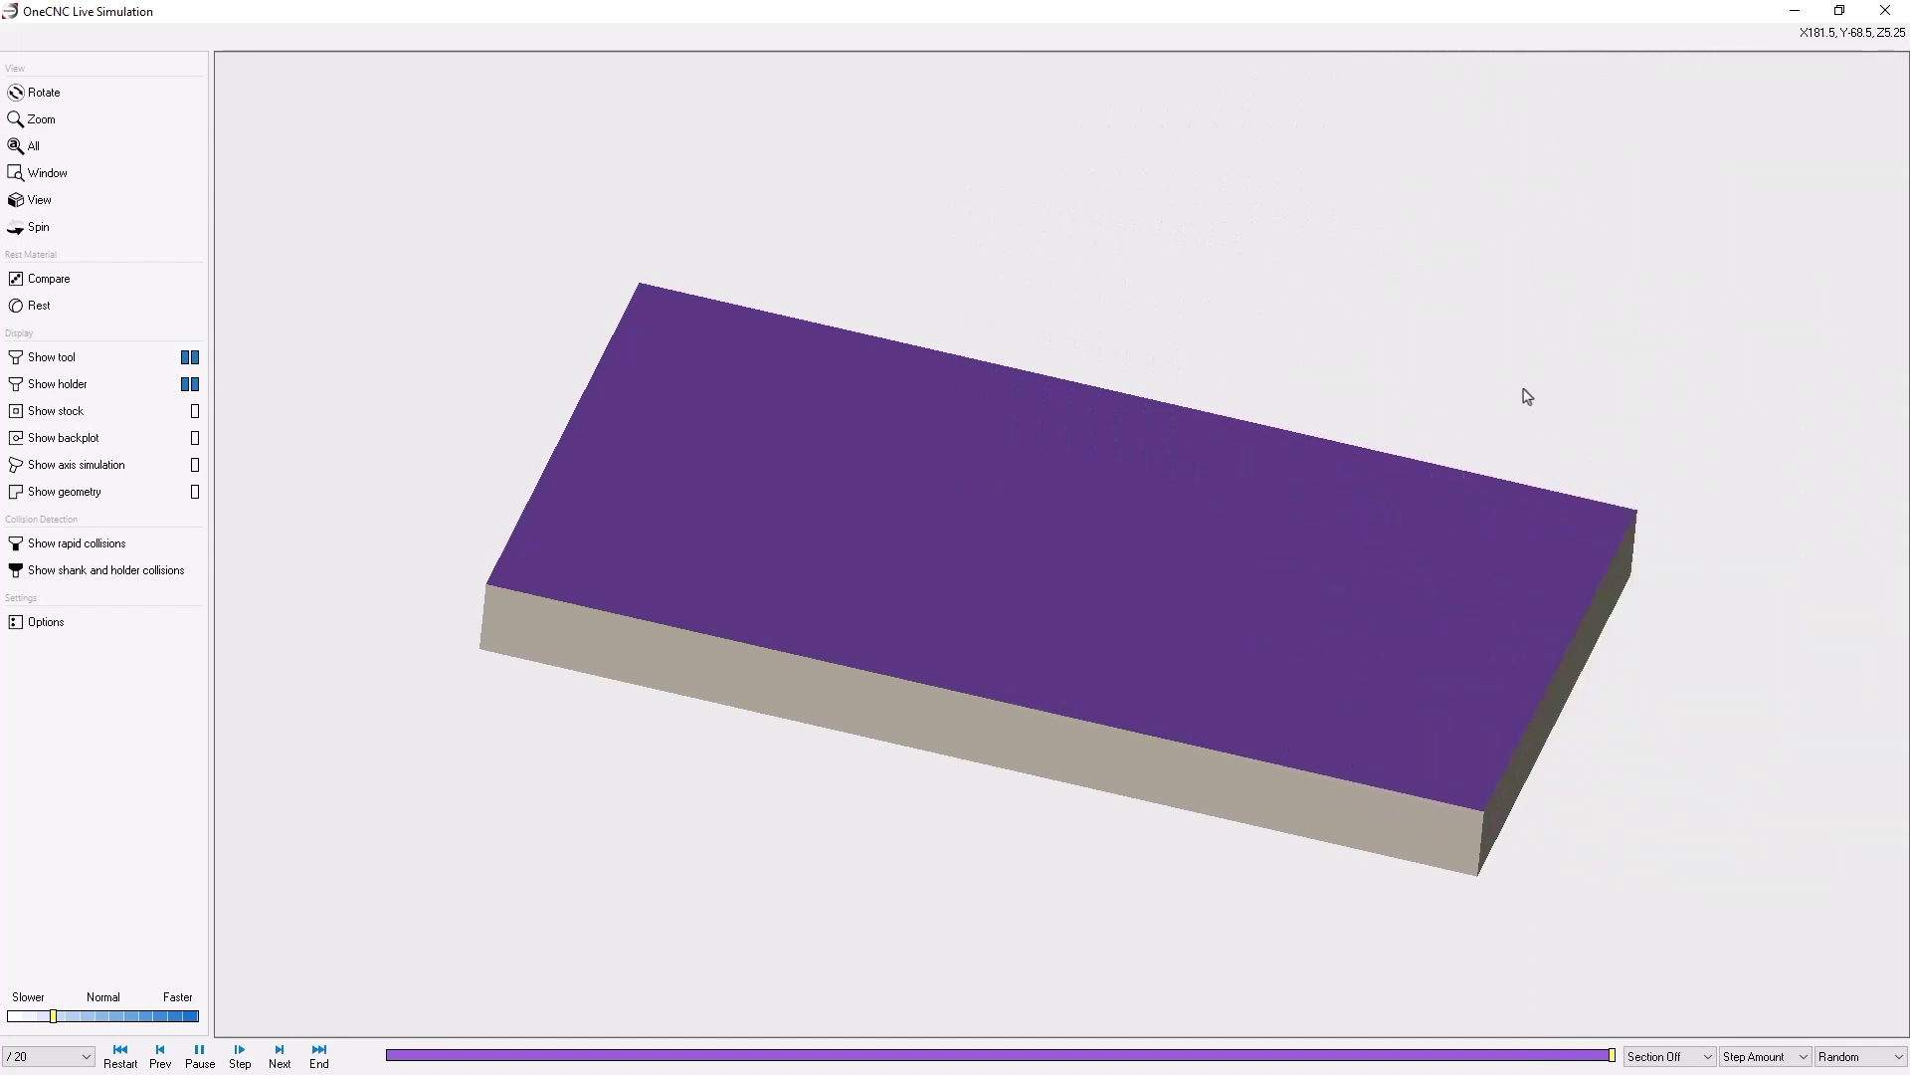
pyautogui.click(1885, 10)
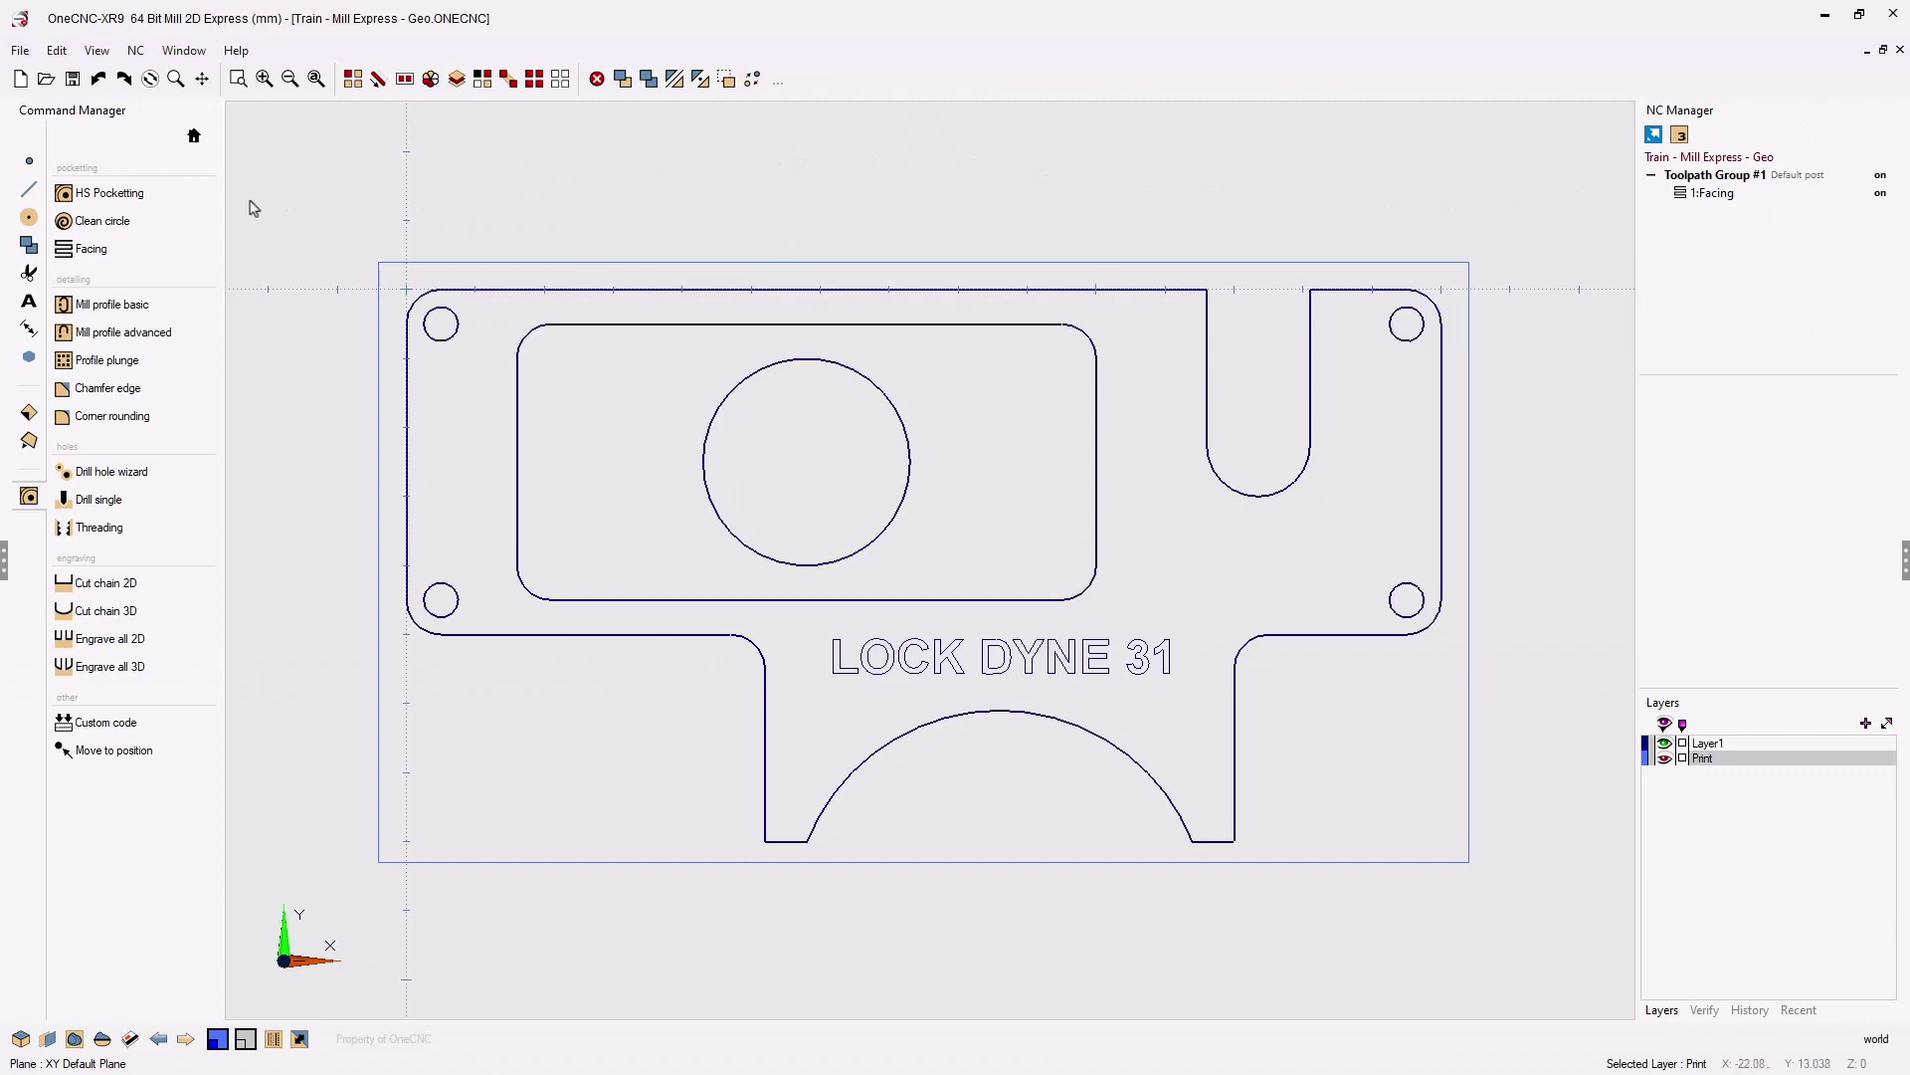
# - Start an HS Pocketting operation on the large rounded rectangle, without any islands
pyautogui.click(139, 196)
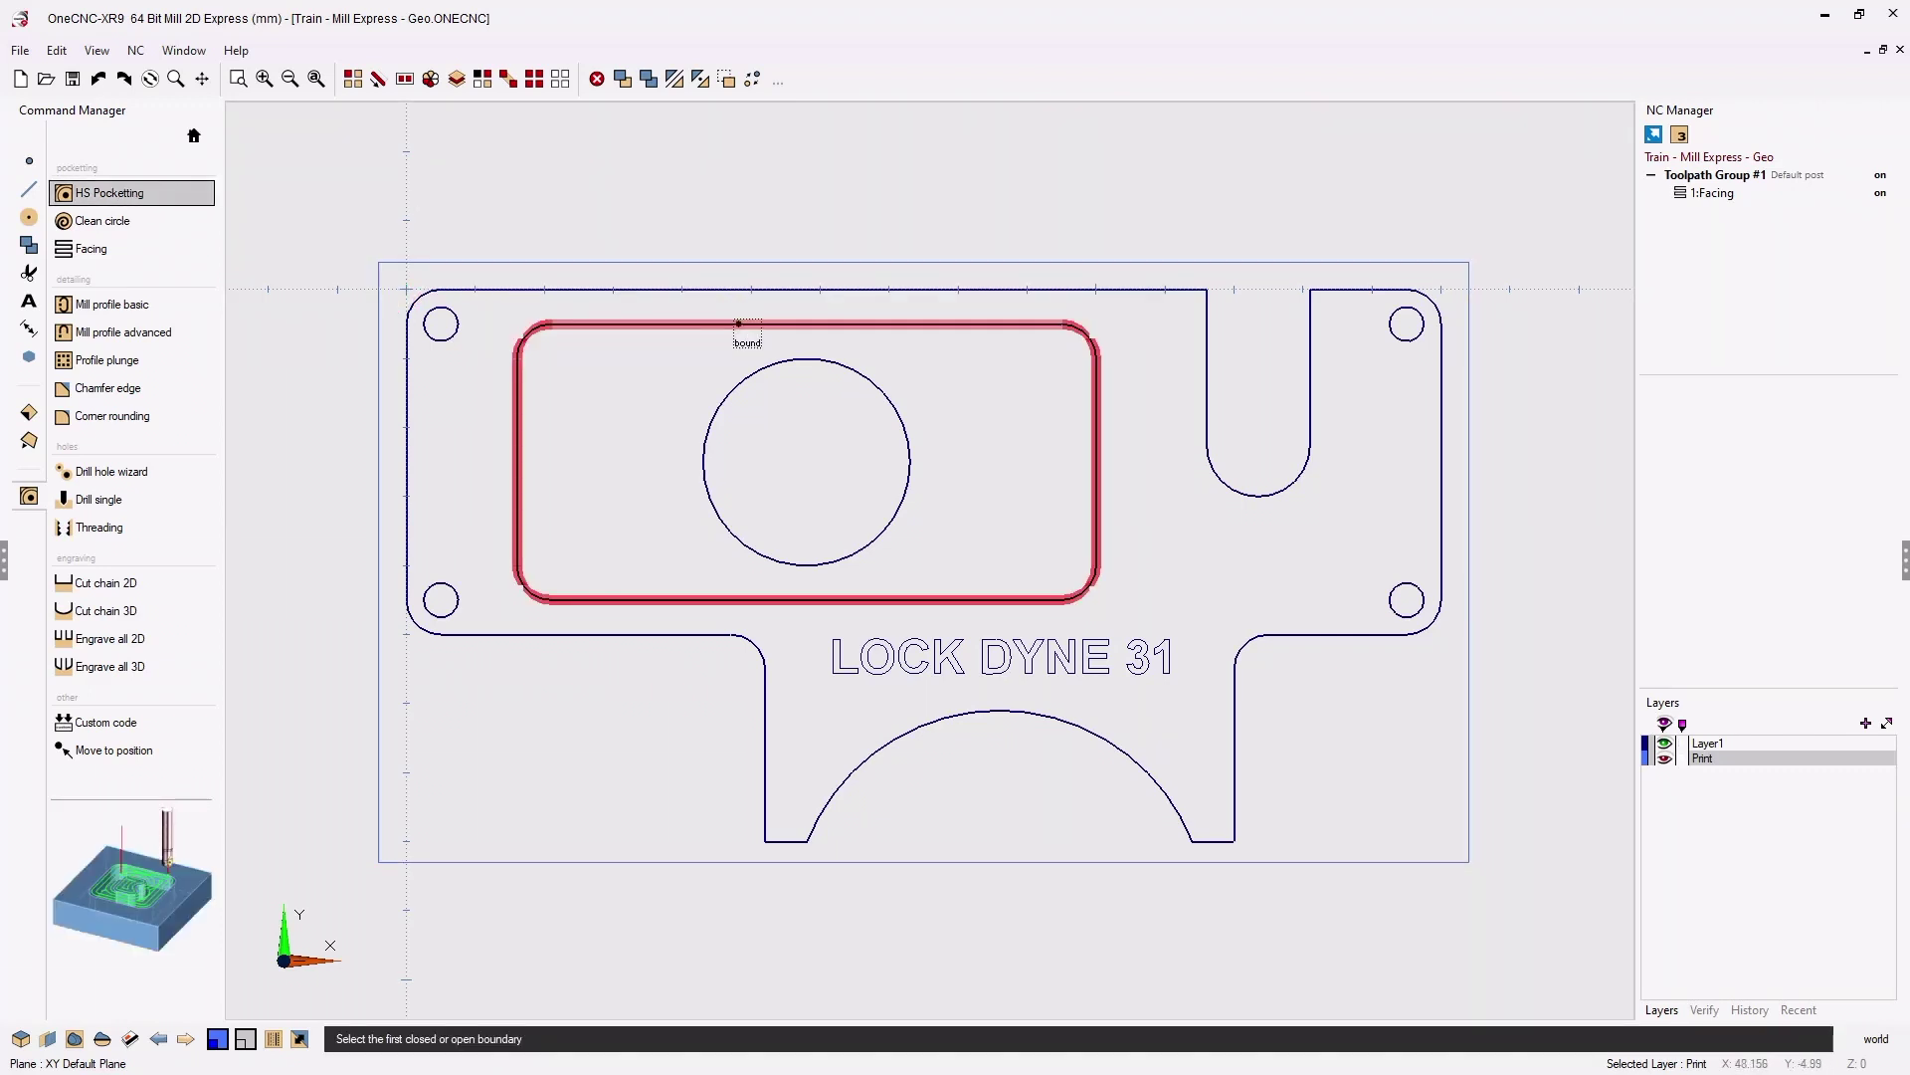
pyautogui.click(739, 323)
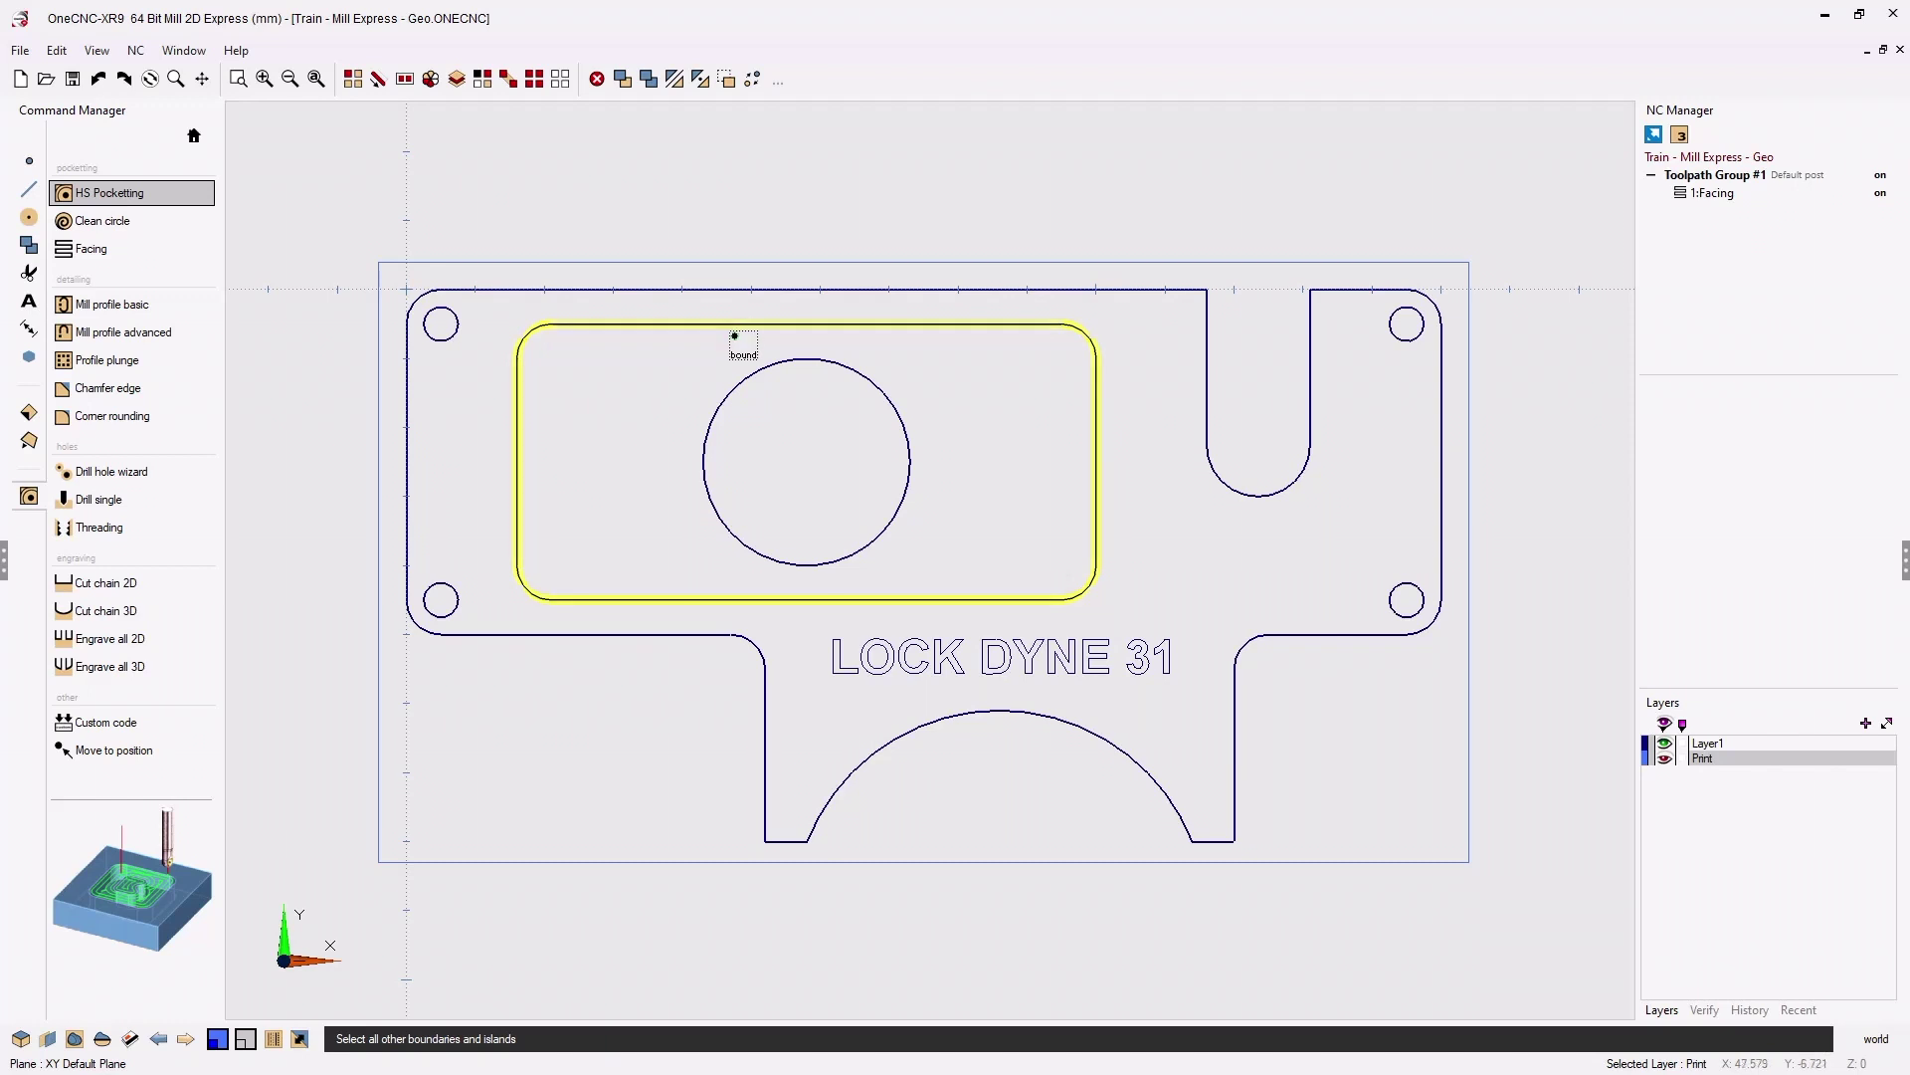
pyautogui.rightClick(740, 337)
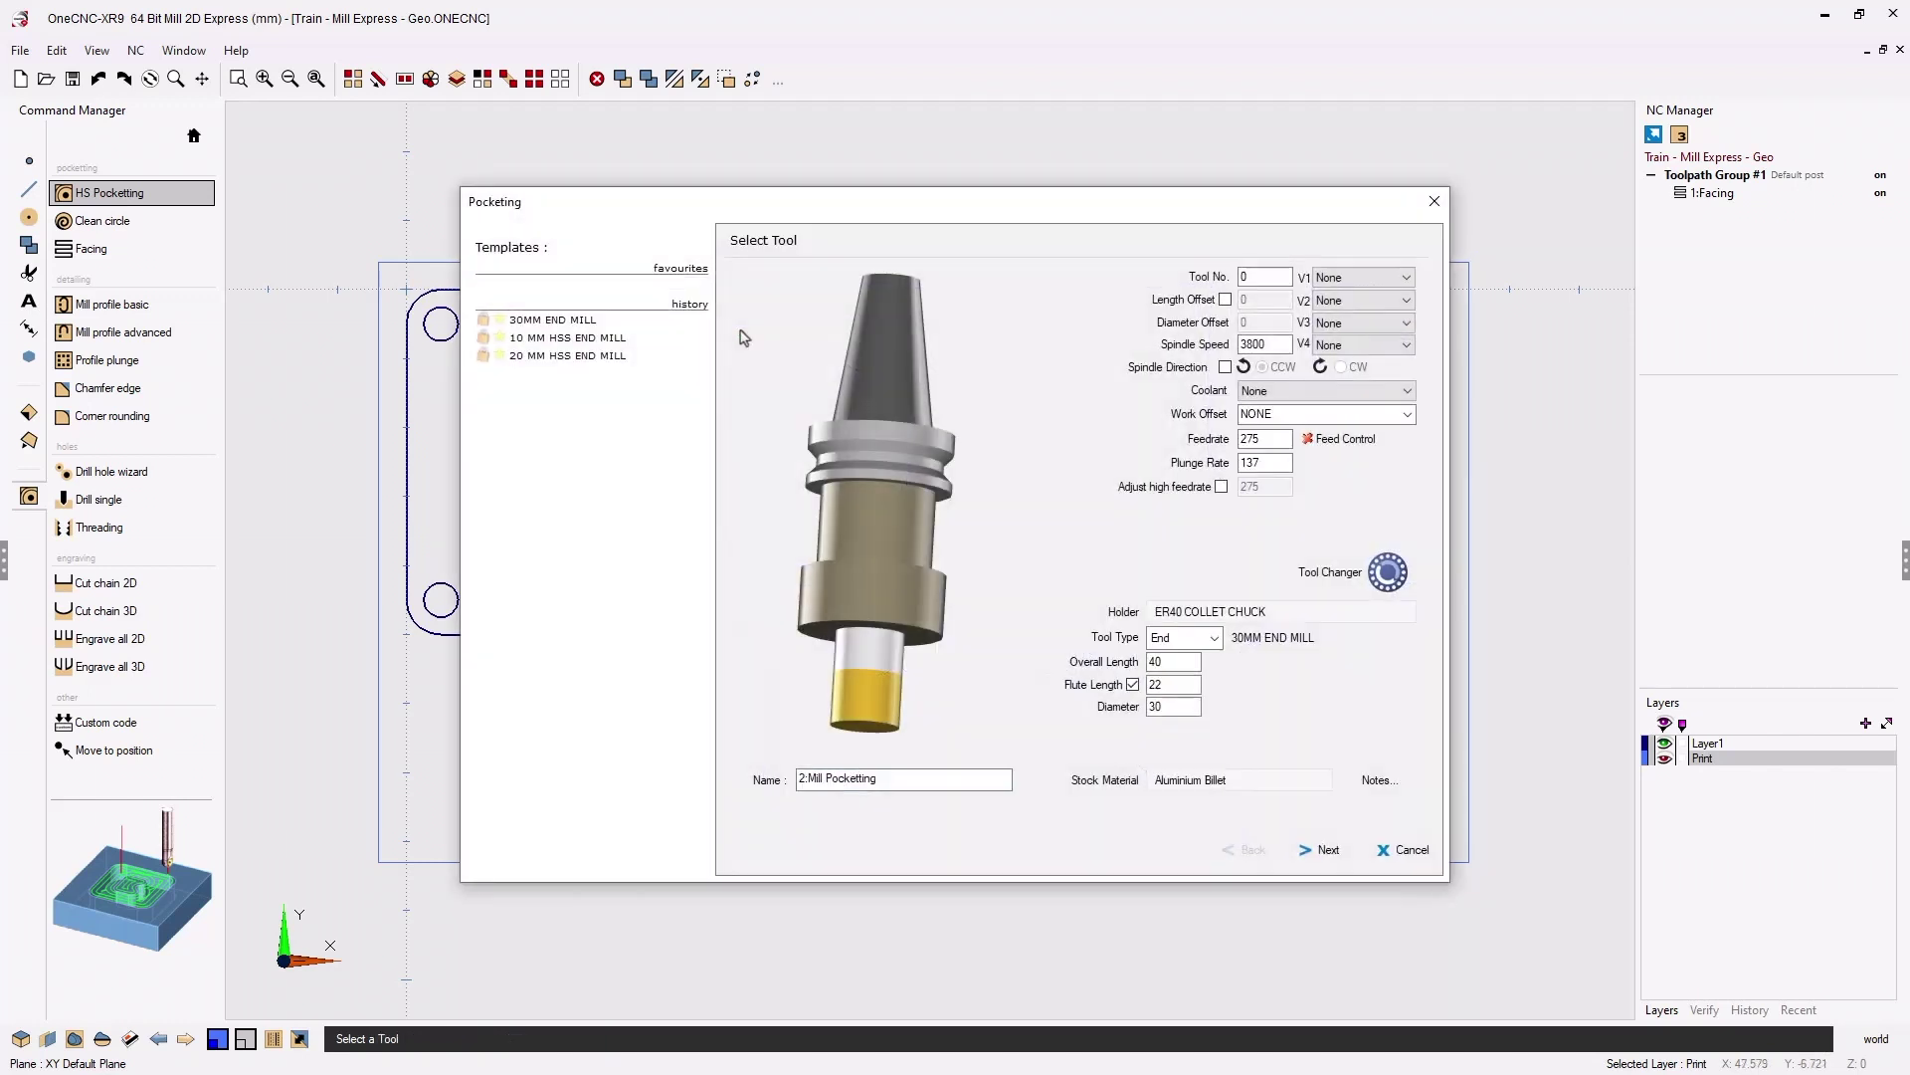
pyautogui.moveTo(686, 215); pyautogui.dragTo(459, 133)
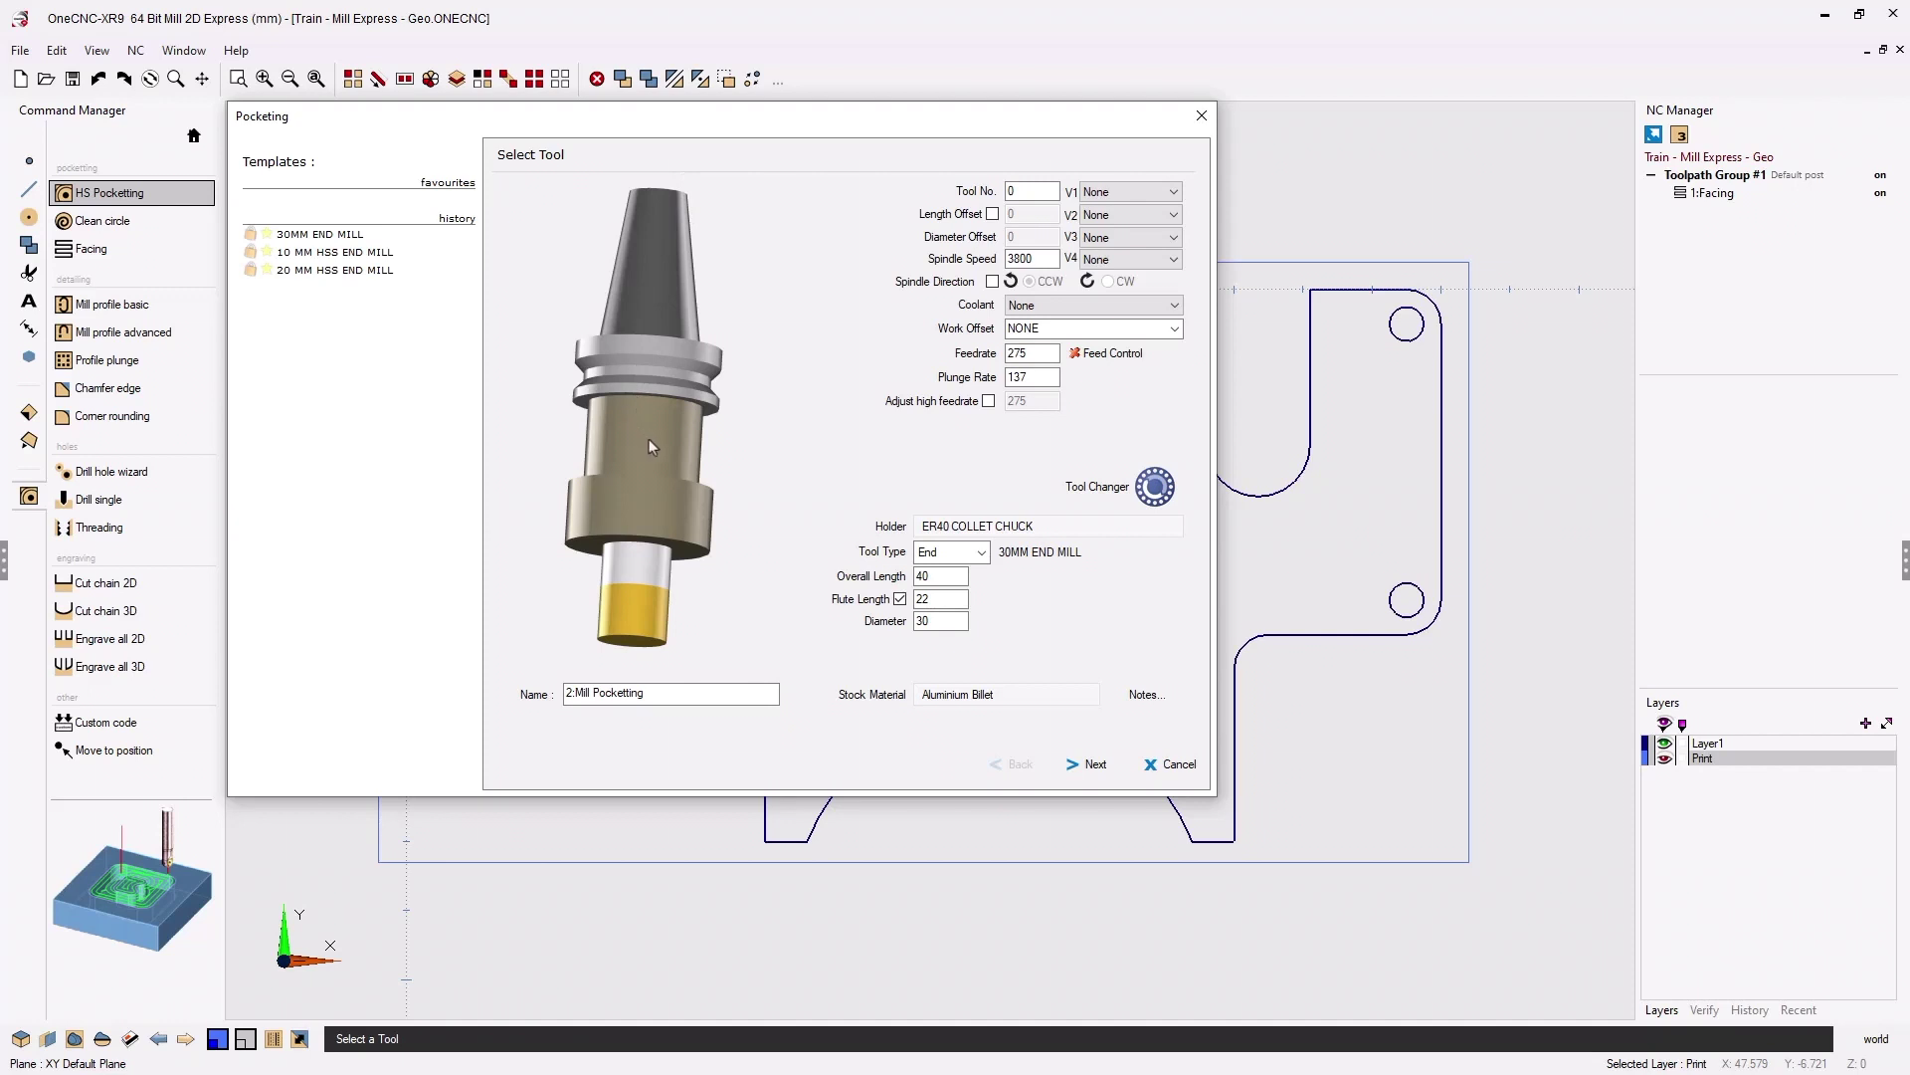
# - Look through the recently used tools and the library's Chamfer, Tapered, Thread and Dove tool types
pyautogui.click(1152, 489)
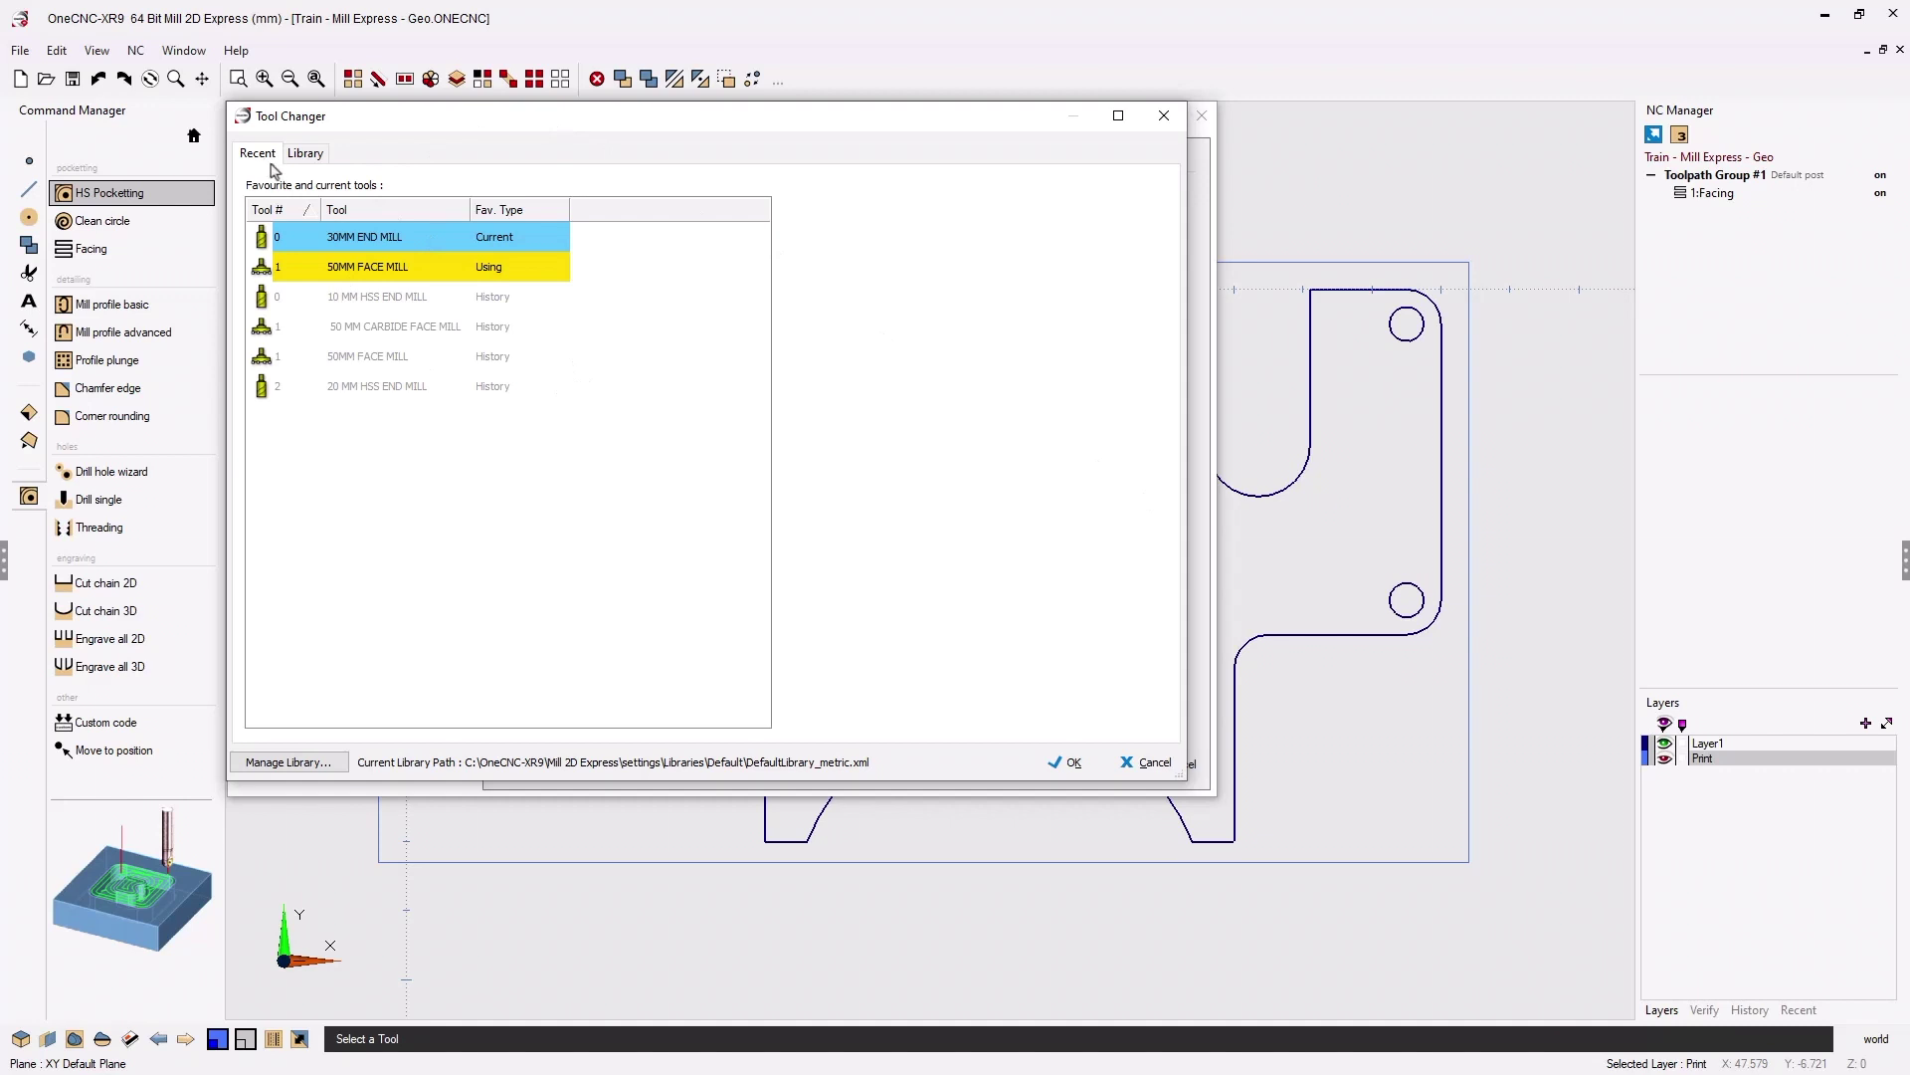
pyautogui.click(360, 305)
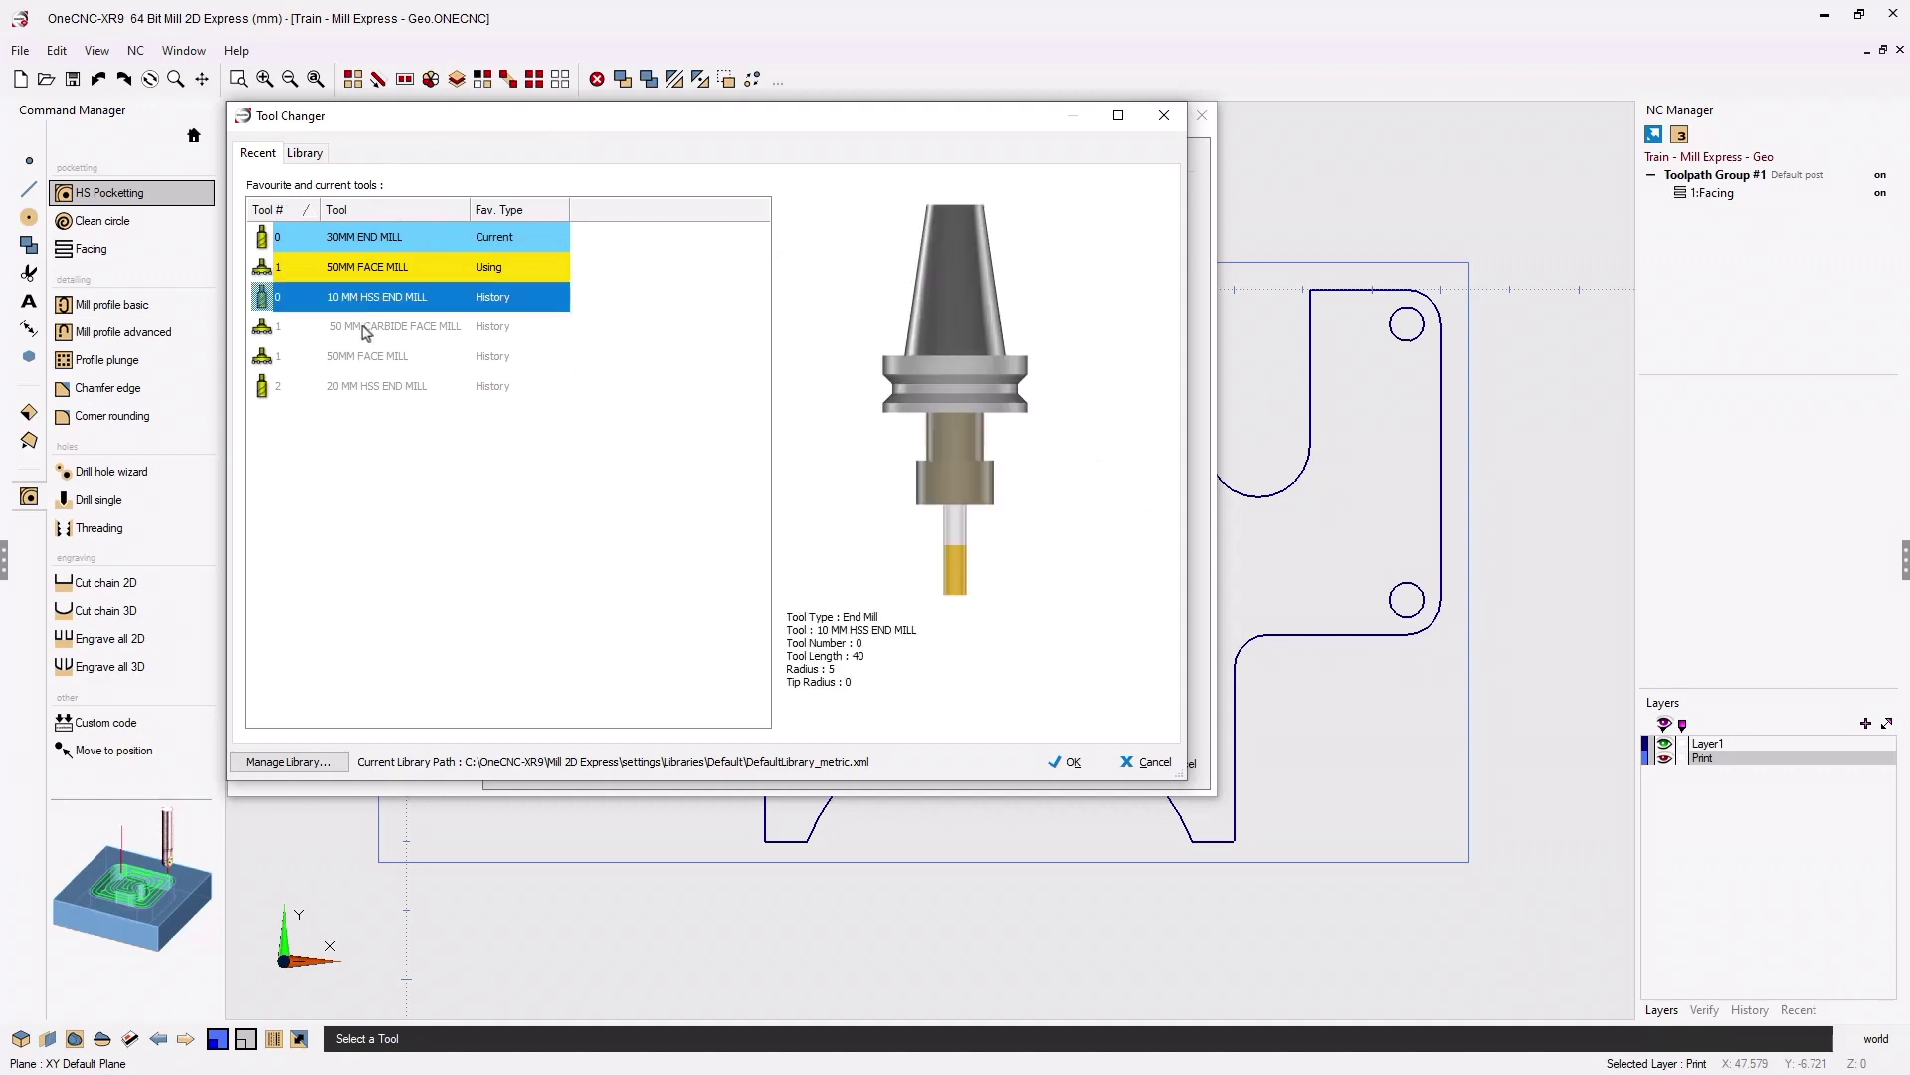
pyautogui.click(364, 329)
pyautogui.click(367, 357)
pyautogui.click(372, 390)
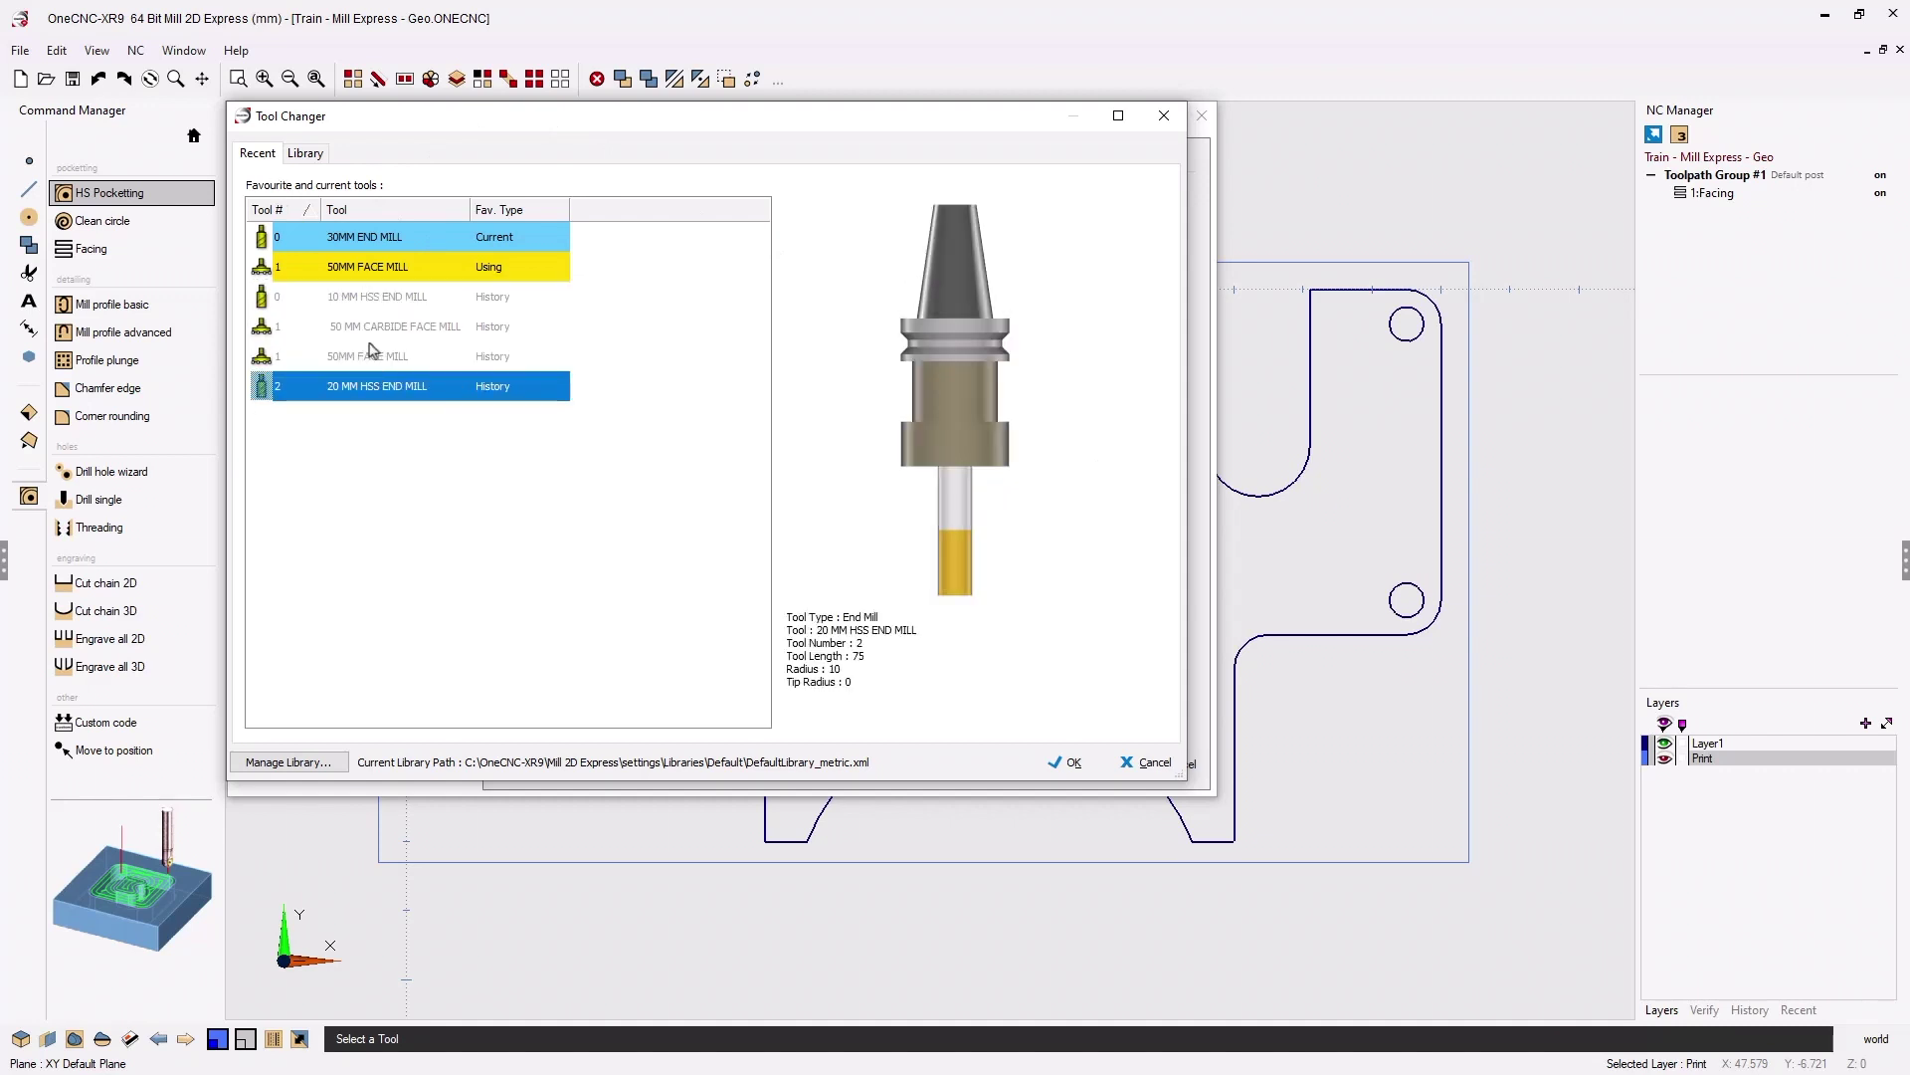
pyautogui.click(370, 335)
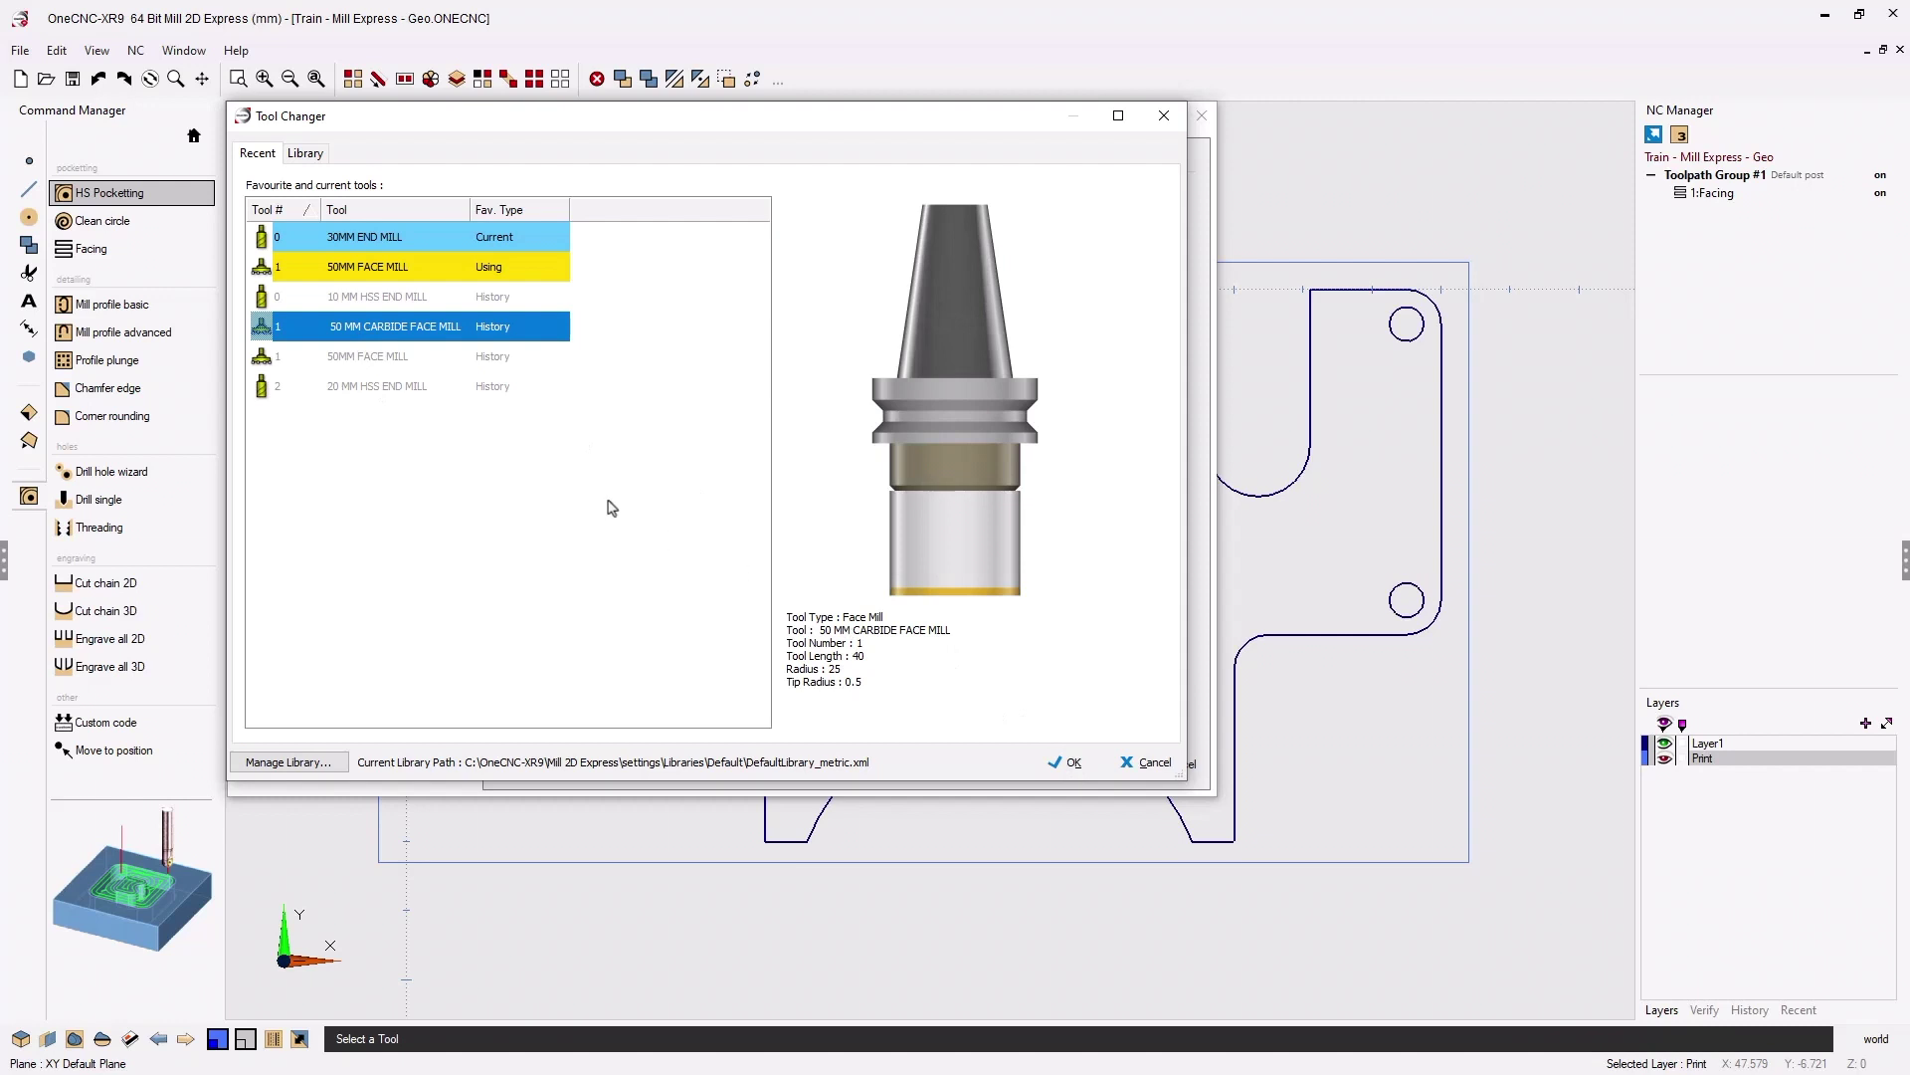
pyautogui.click(309, 154)
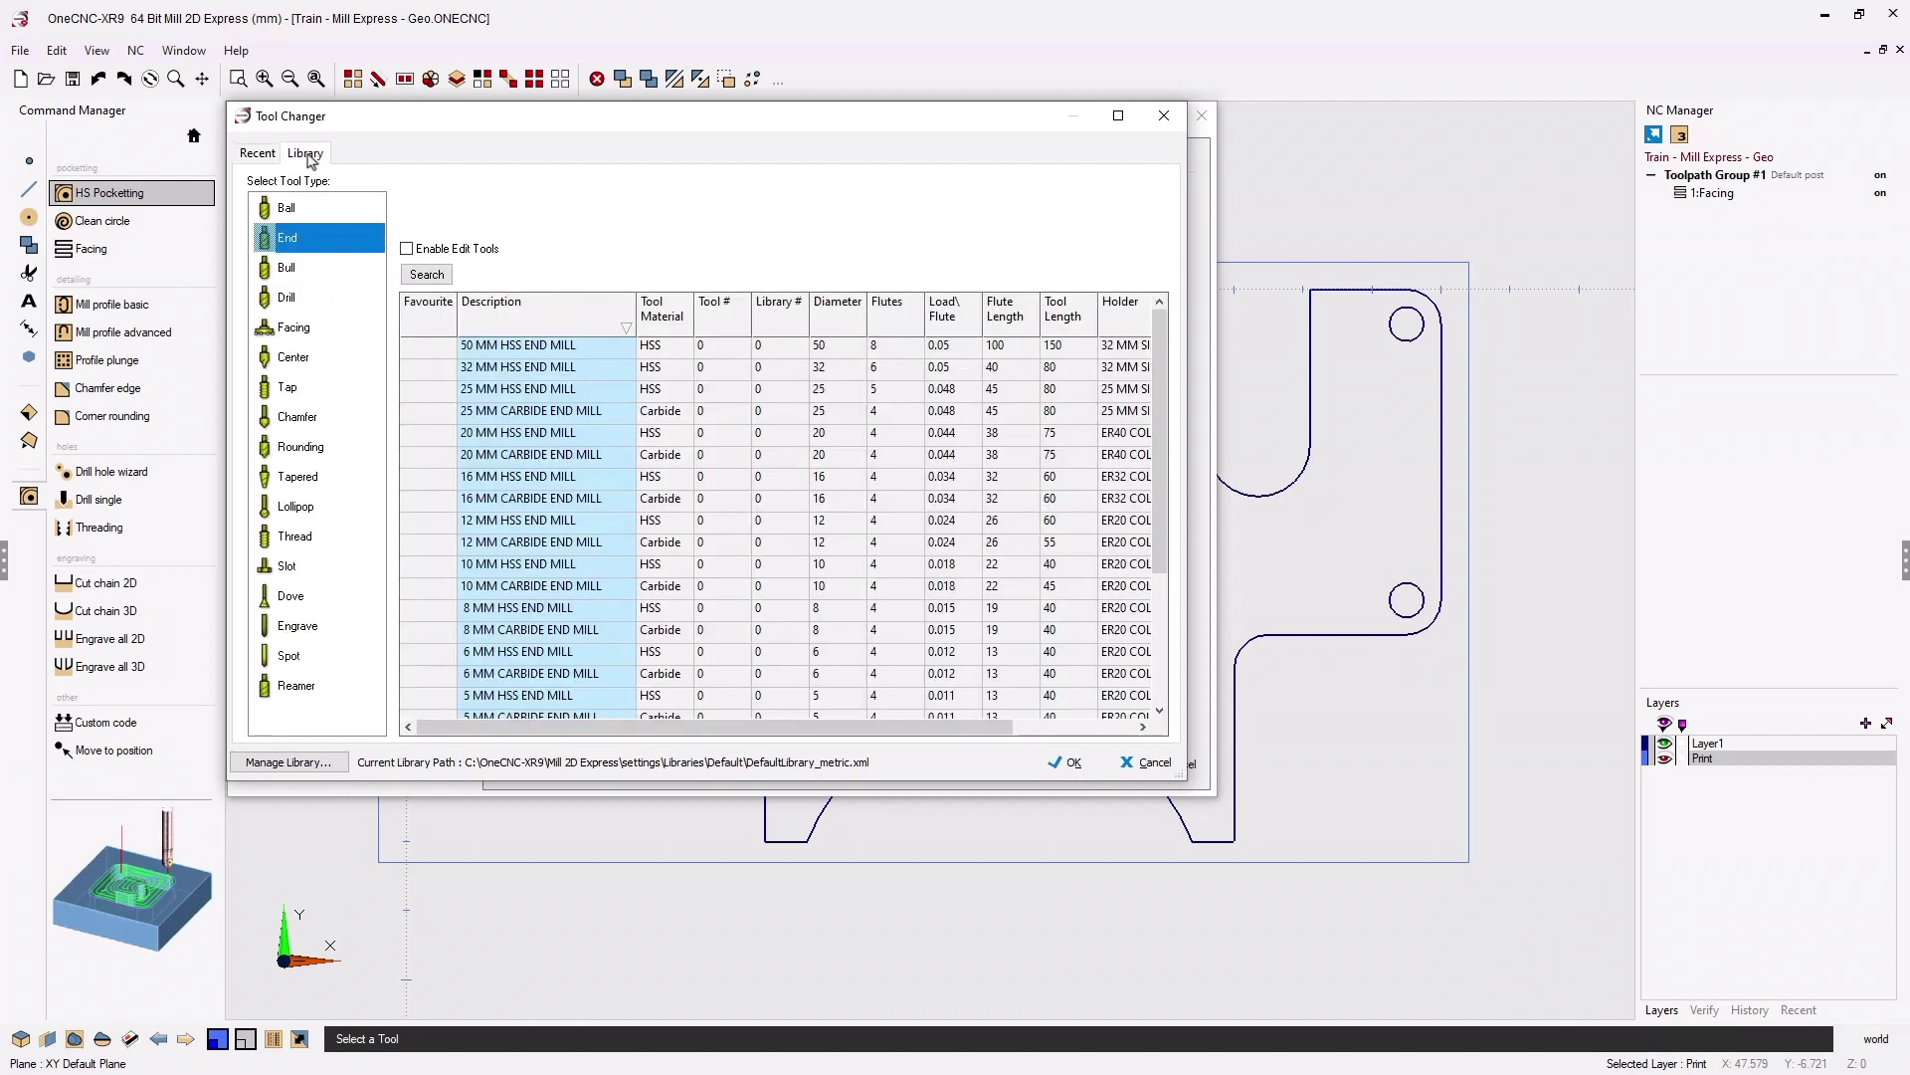
pyautogui.click(297, 426)
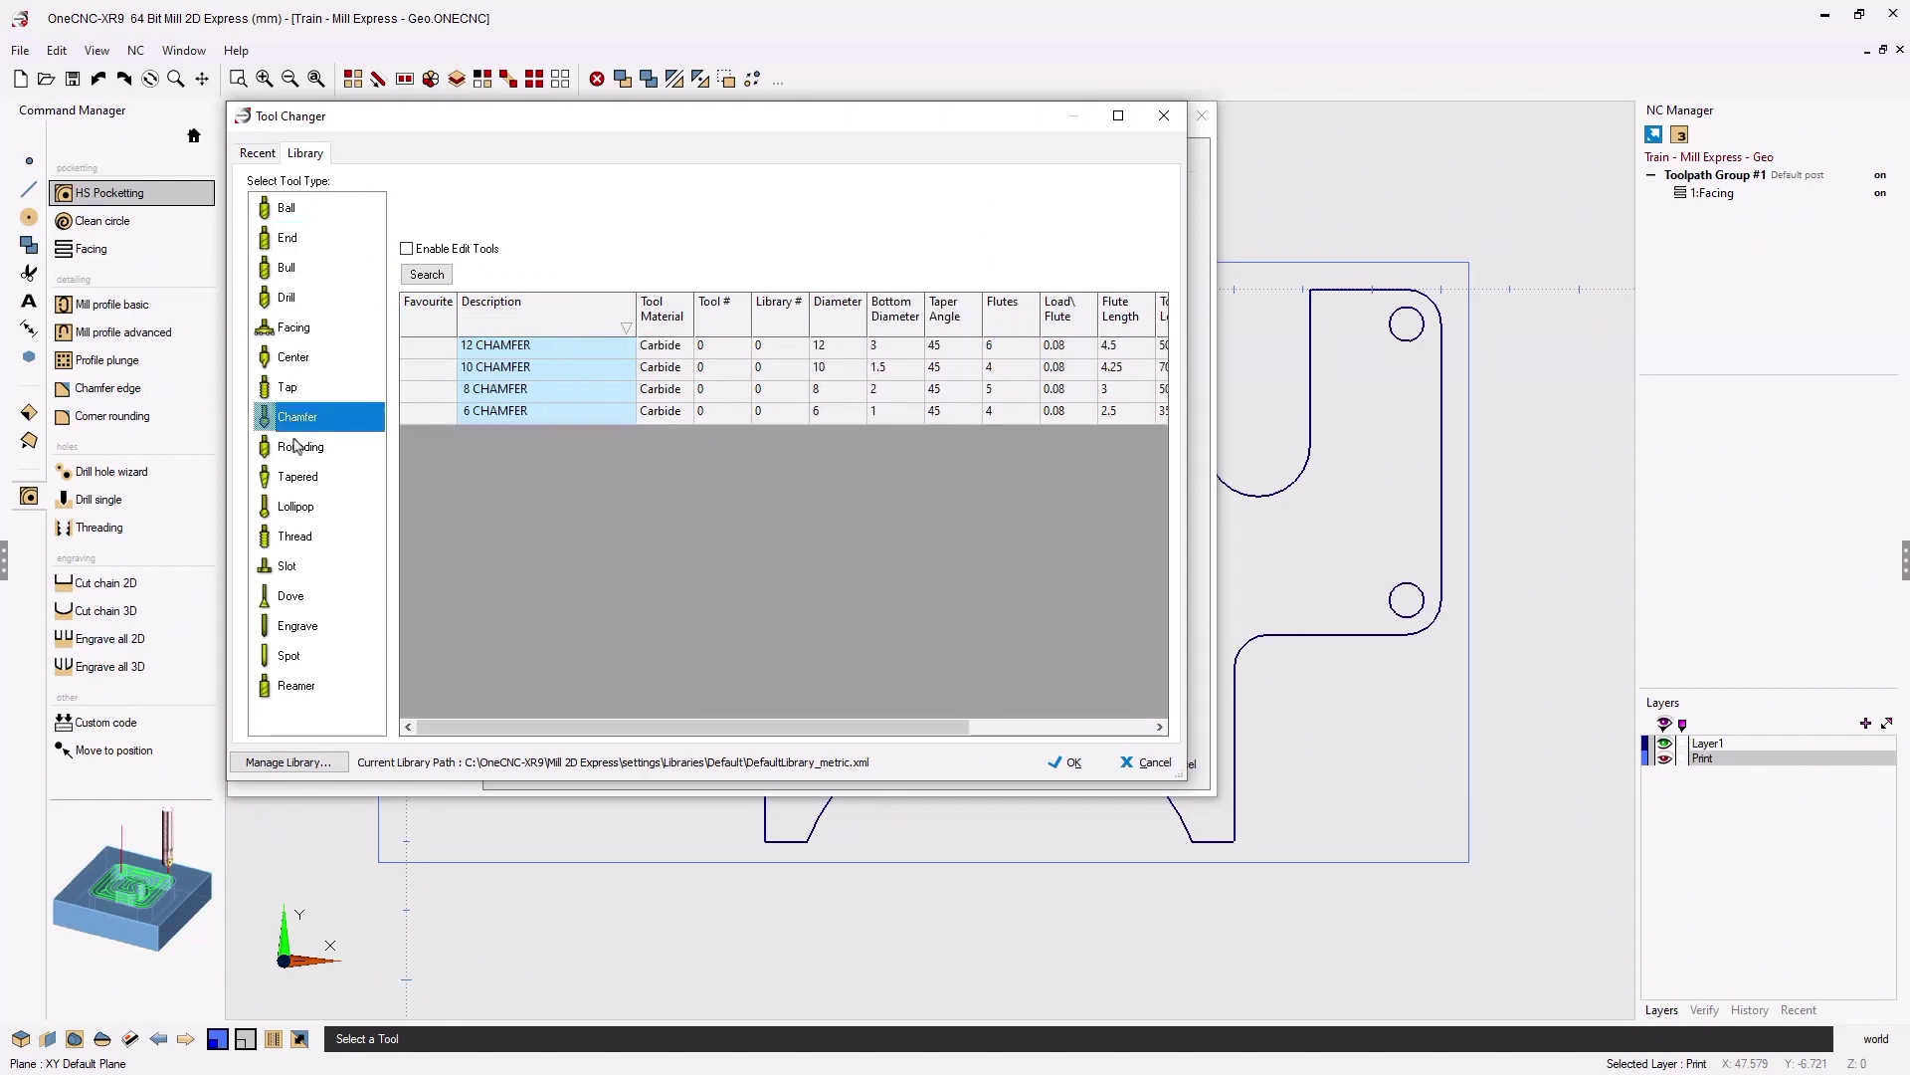
pyautogui.click(296, 483)
pyautogui.click(295, 537)
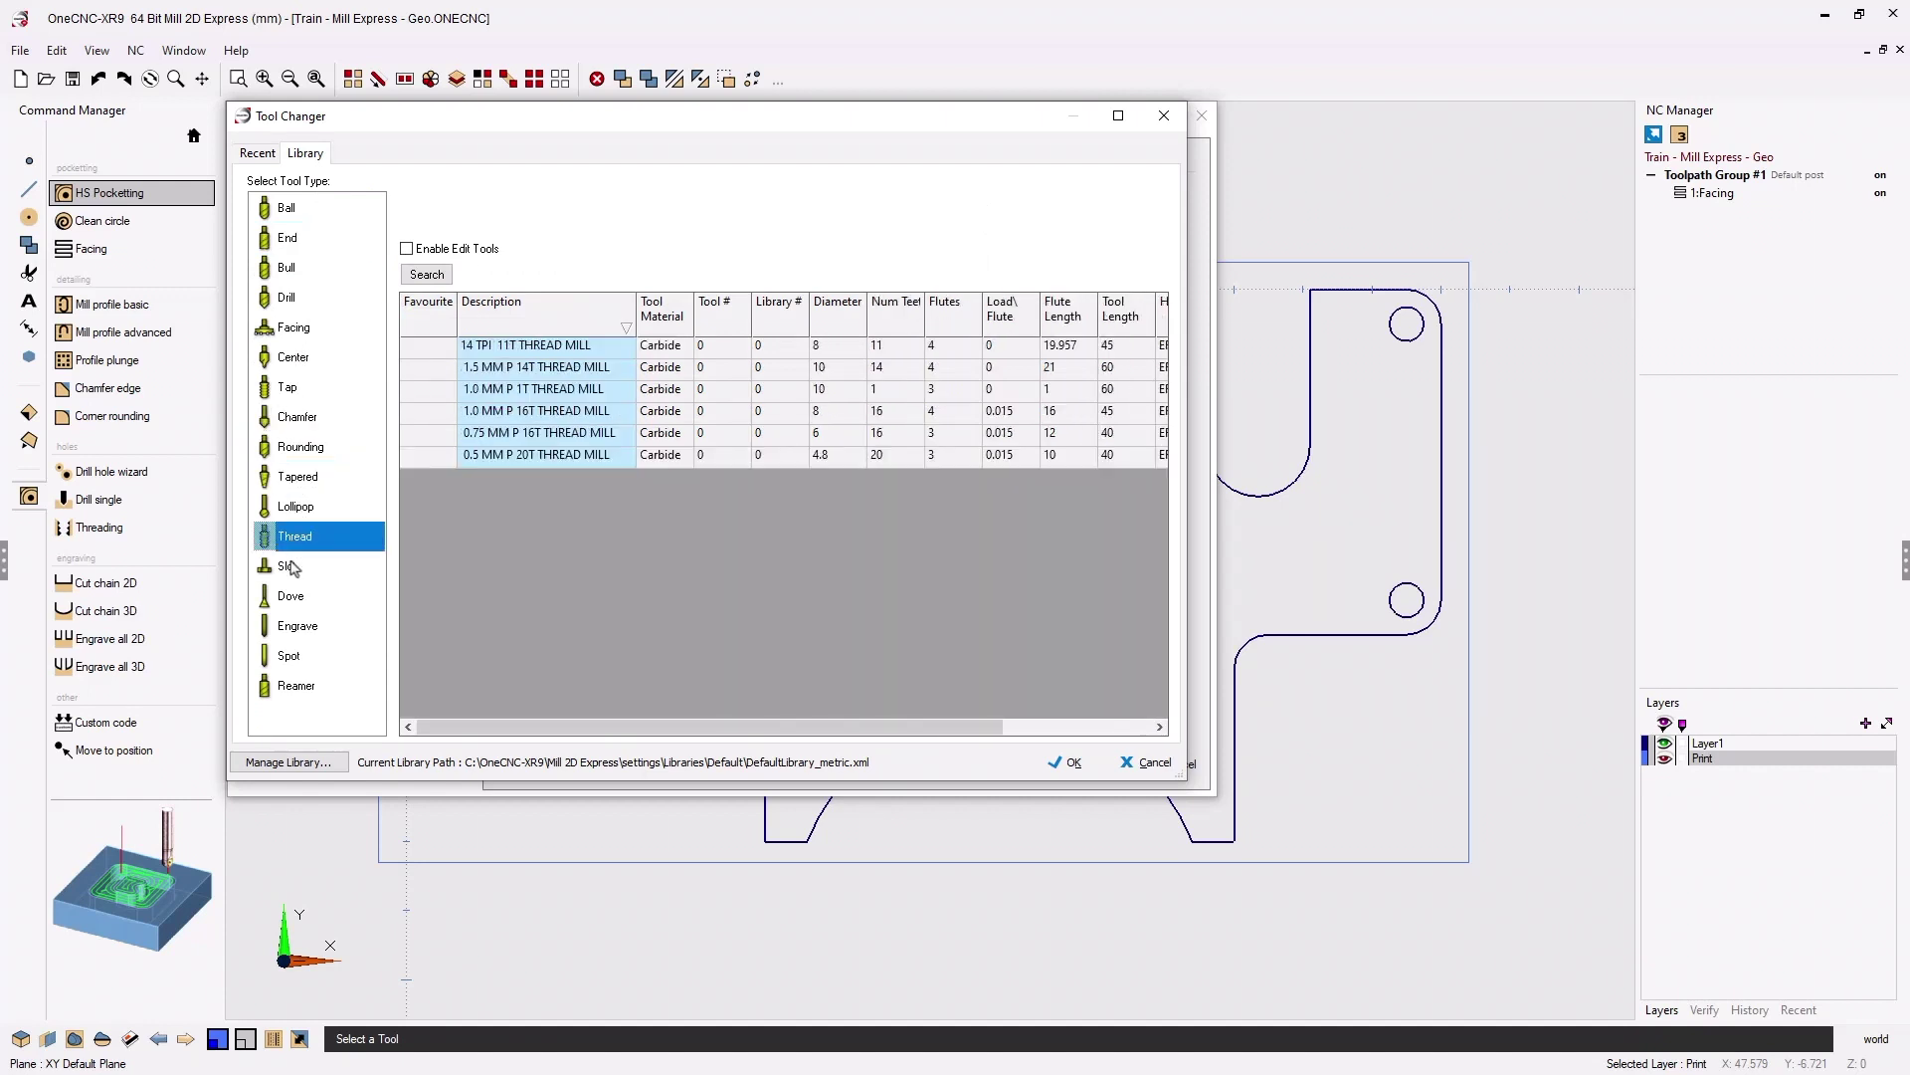
pyautogui.click(291, 603)
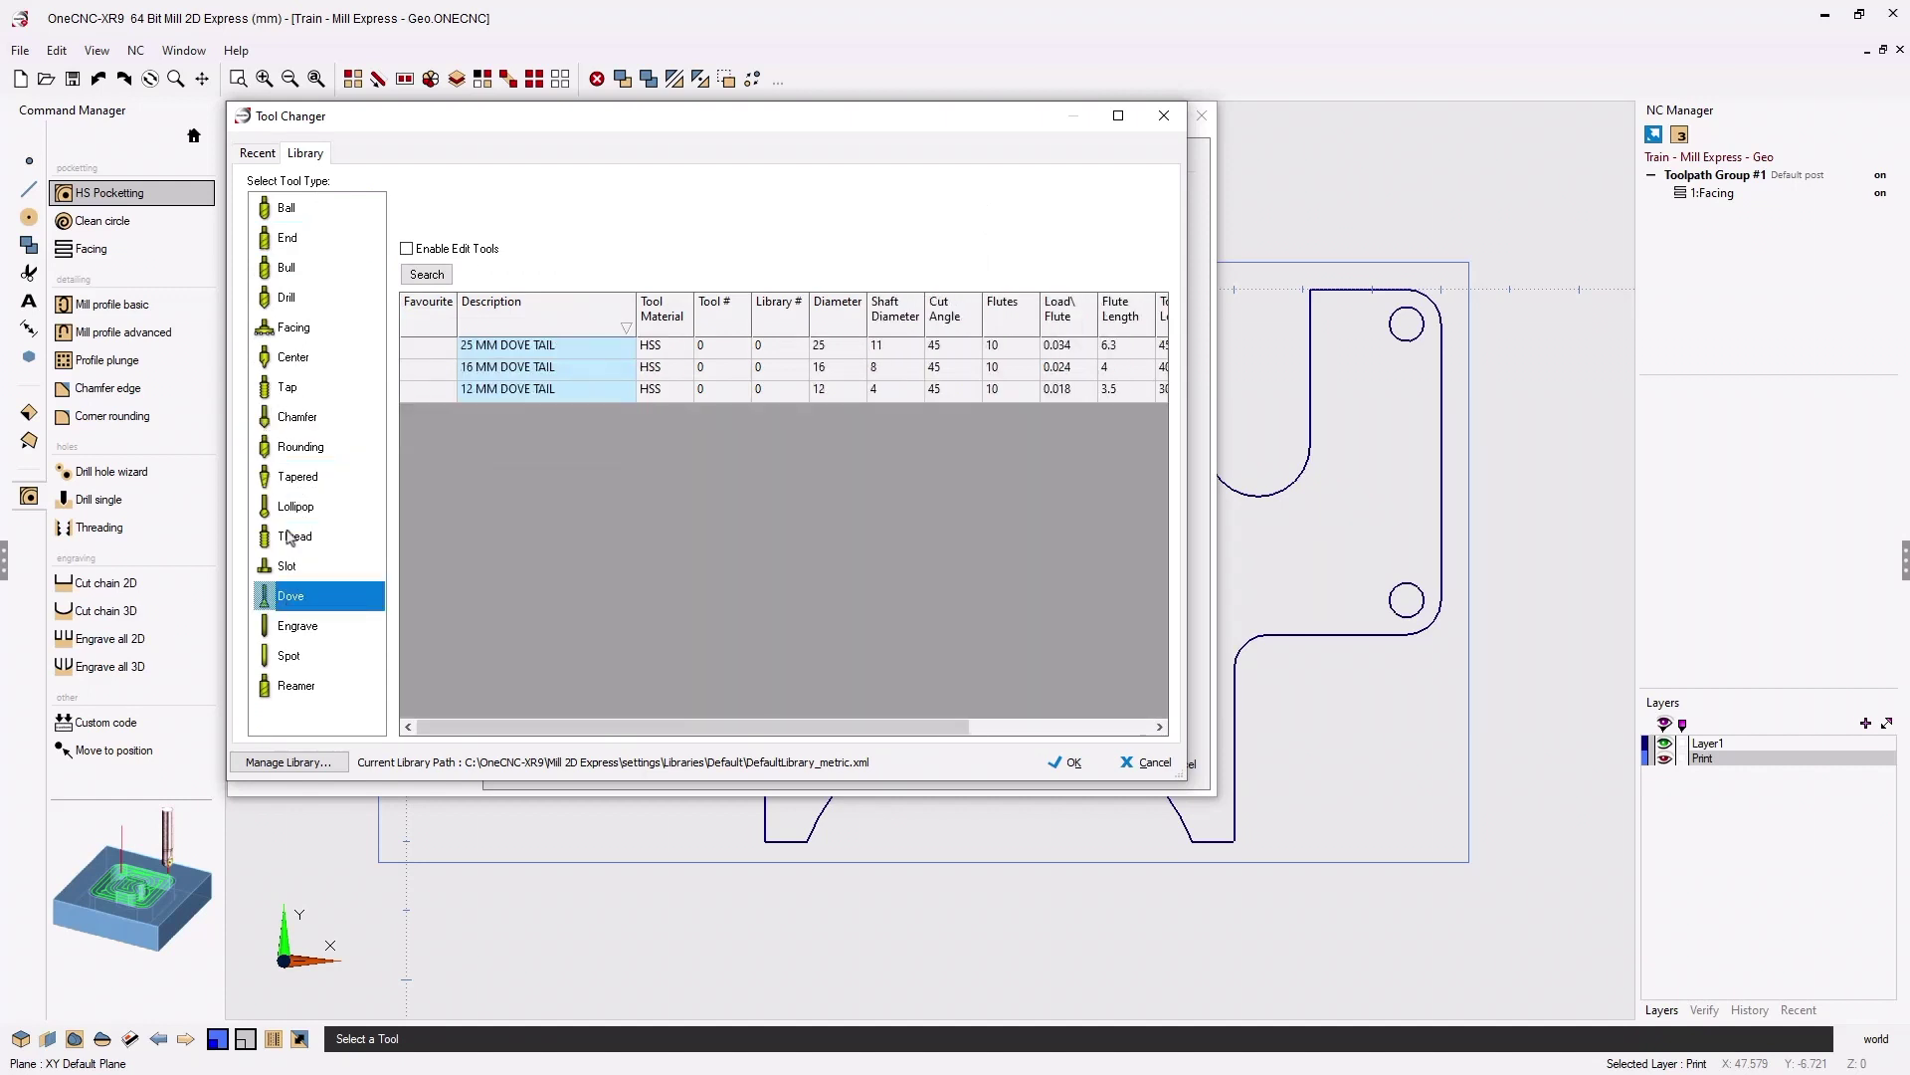
# - Choose the 10 MM HSS END MILL from the library's end mills as the pocketing tool
pyautogui.click(290, 242)
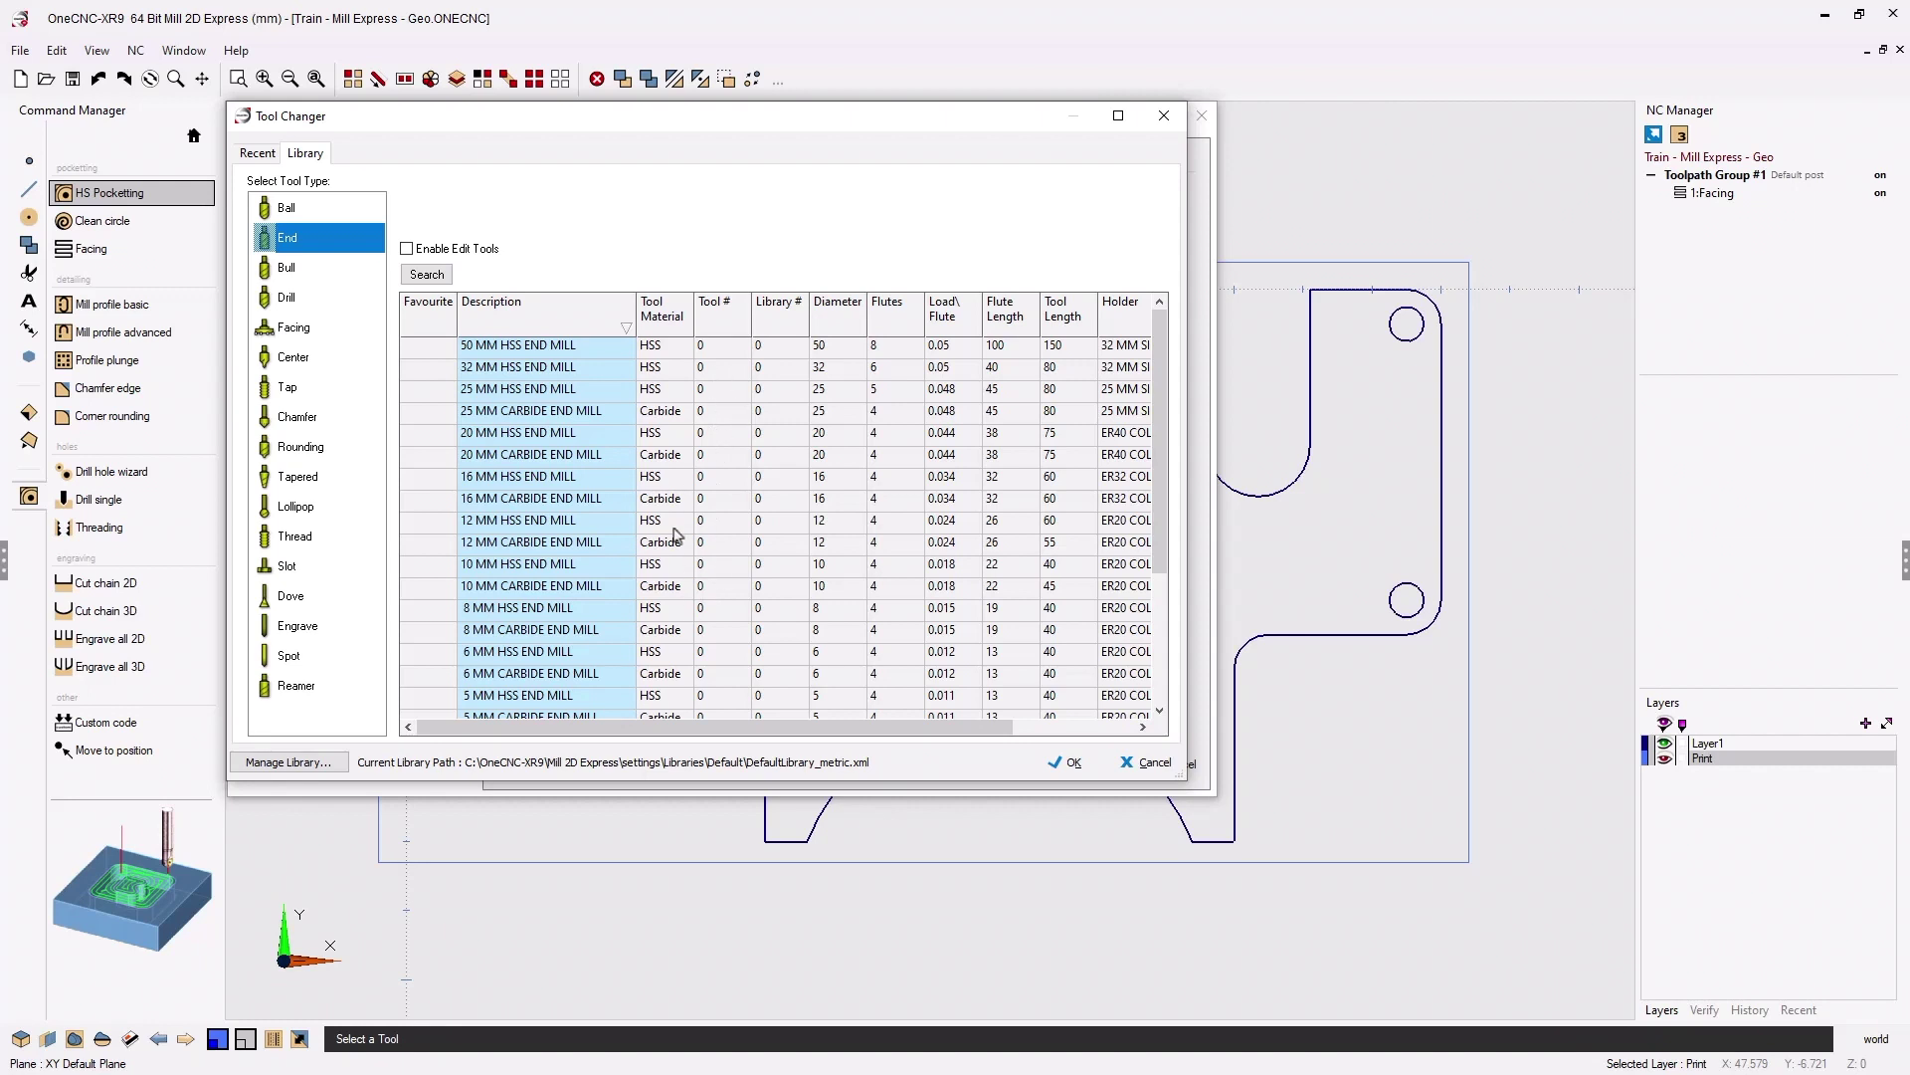
pyautogui.scroll(-1, 674, 534)
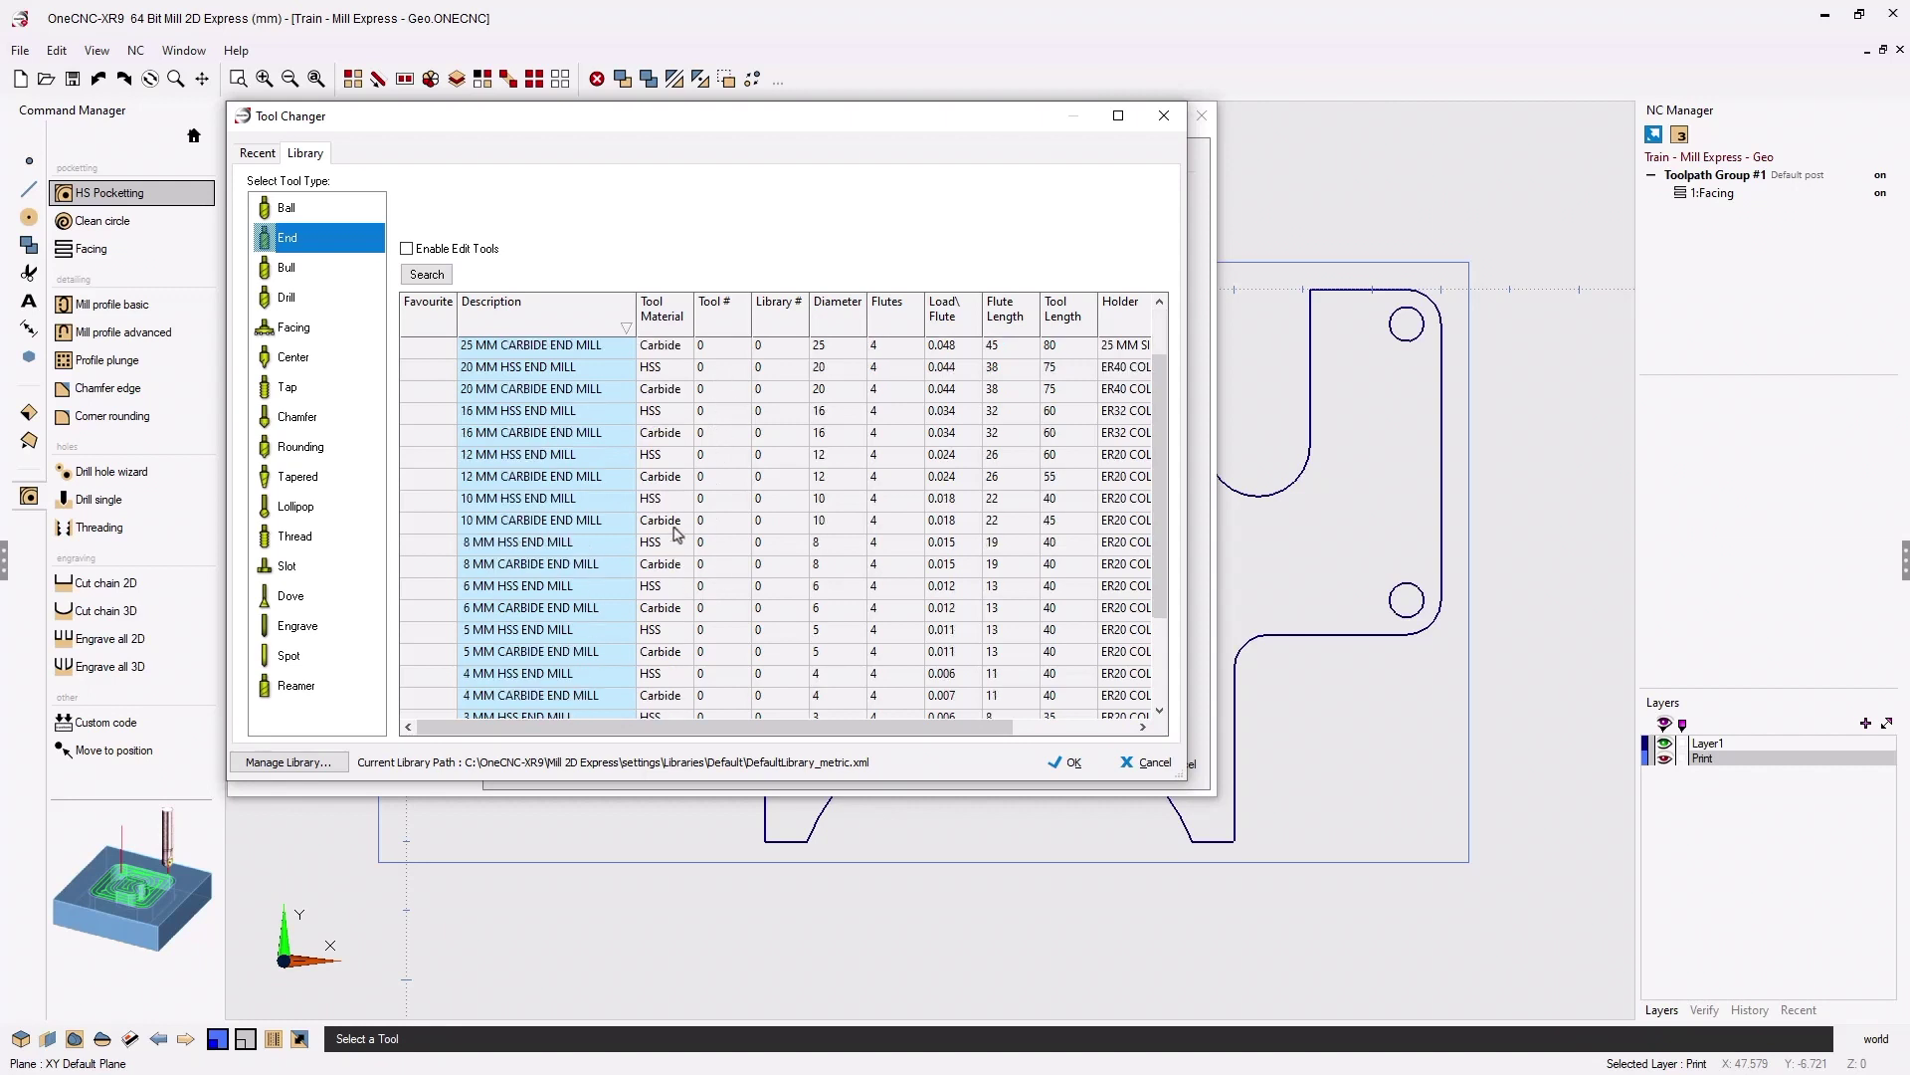
pyautogui.click(550, 504)
pyautogui.moveTo(640, 730); pyautogui.dragTo(702, 734)
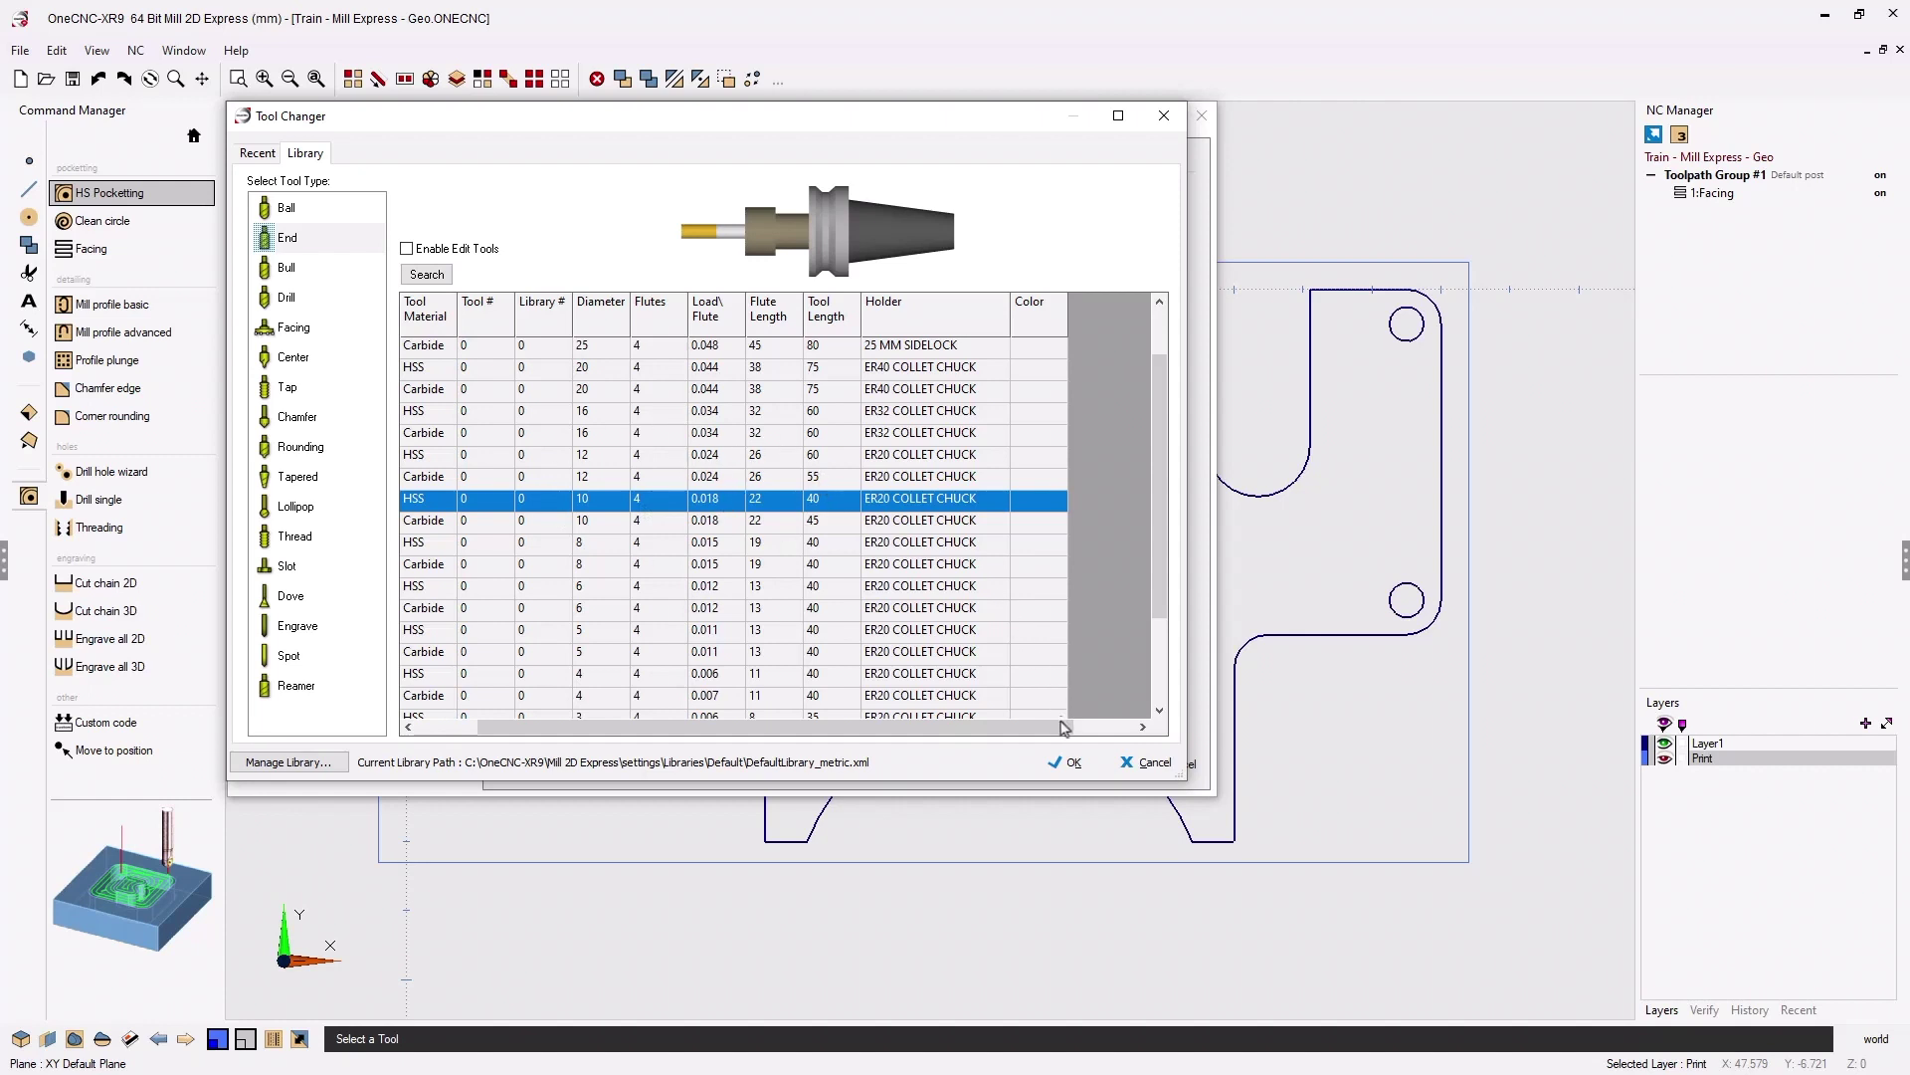
pyautogui.click(1071, 764)
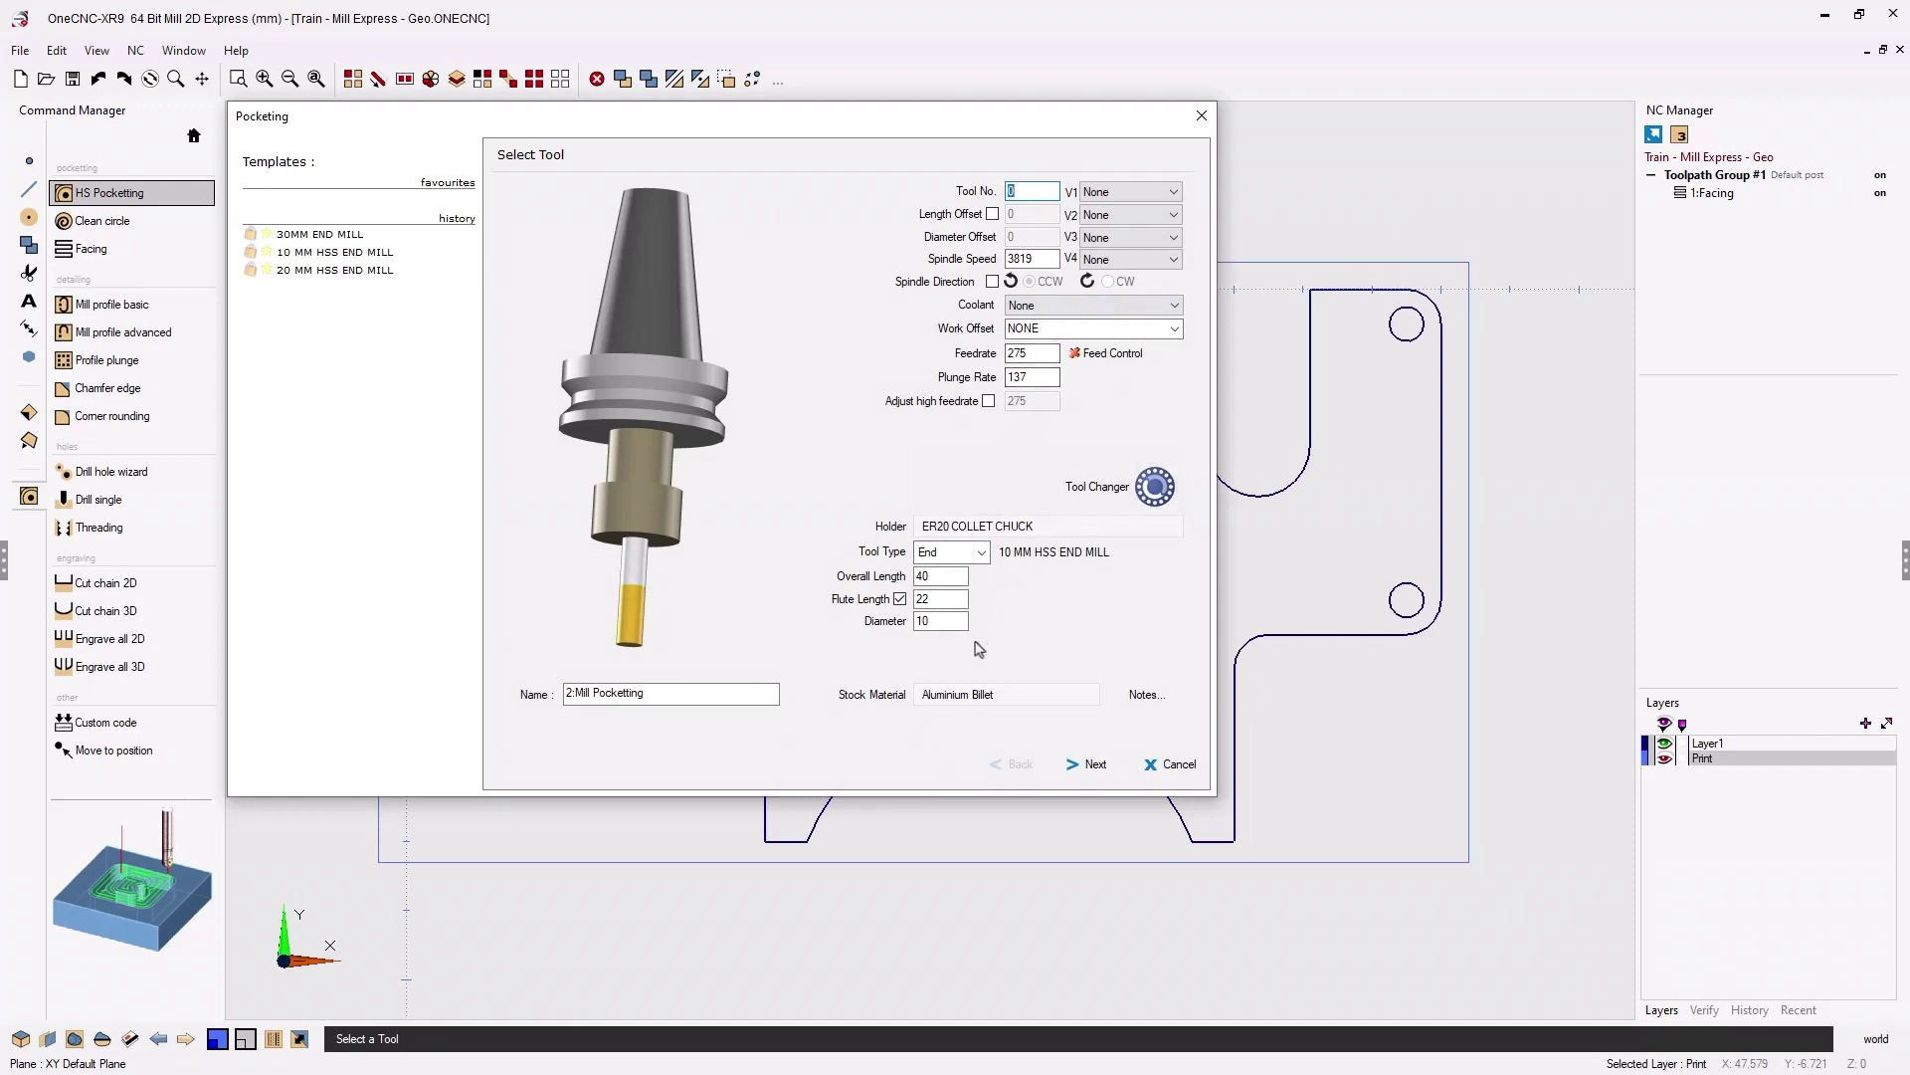
# - Try Nickel as the stock material and set it back to Aluminium Billet
pyautogui.click(978, 695)
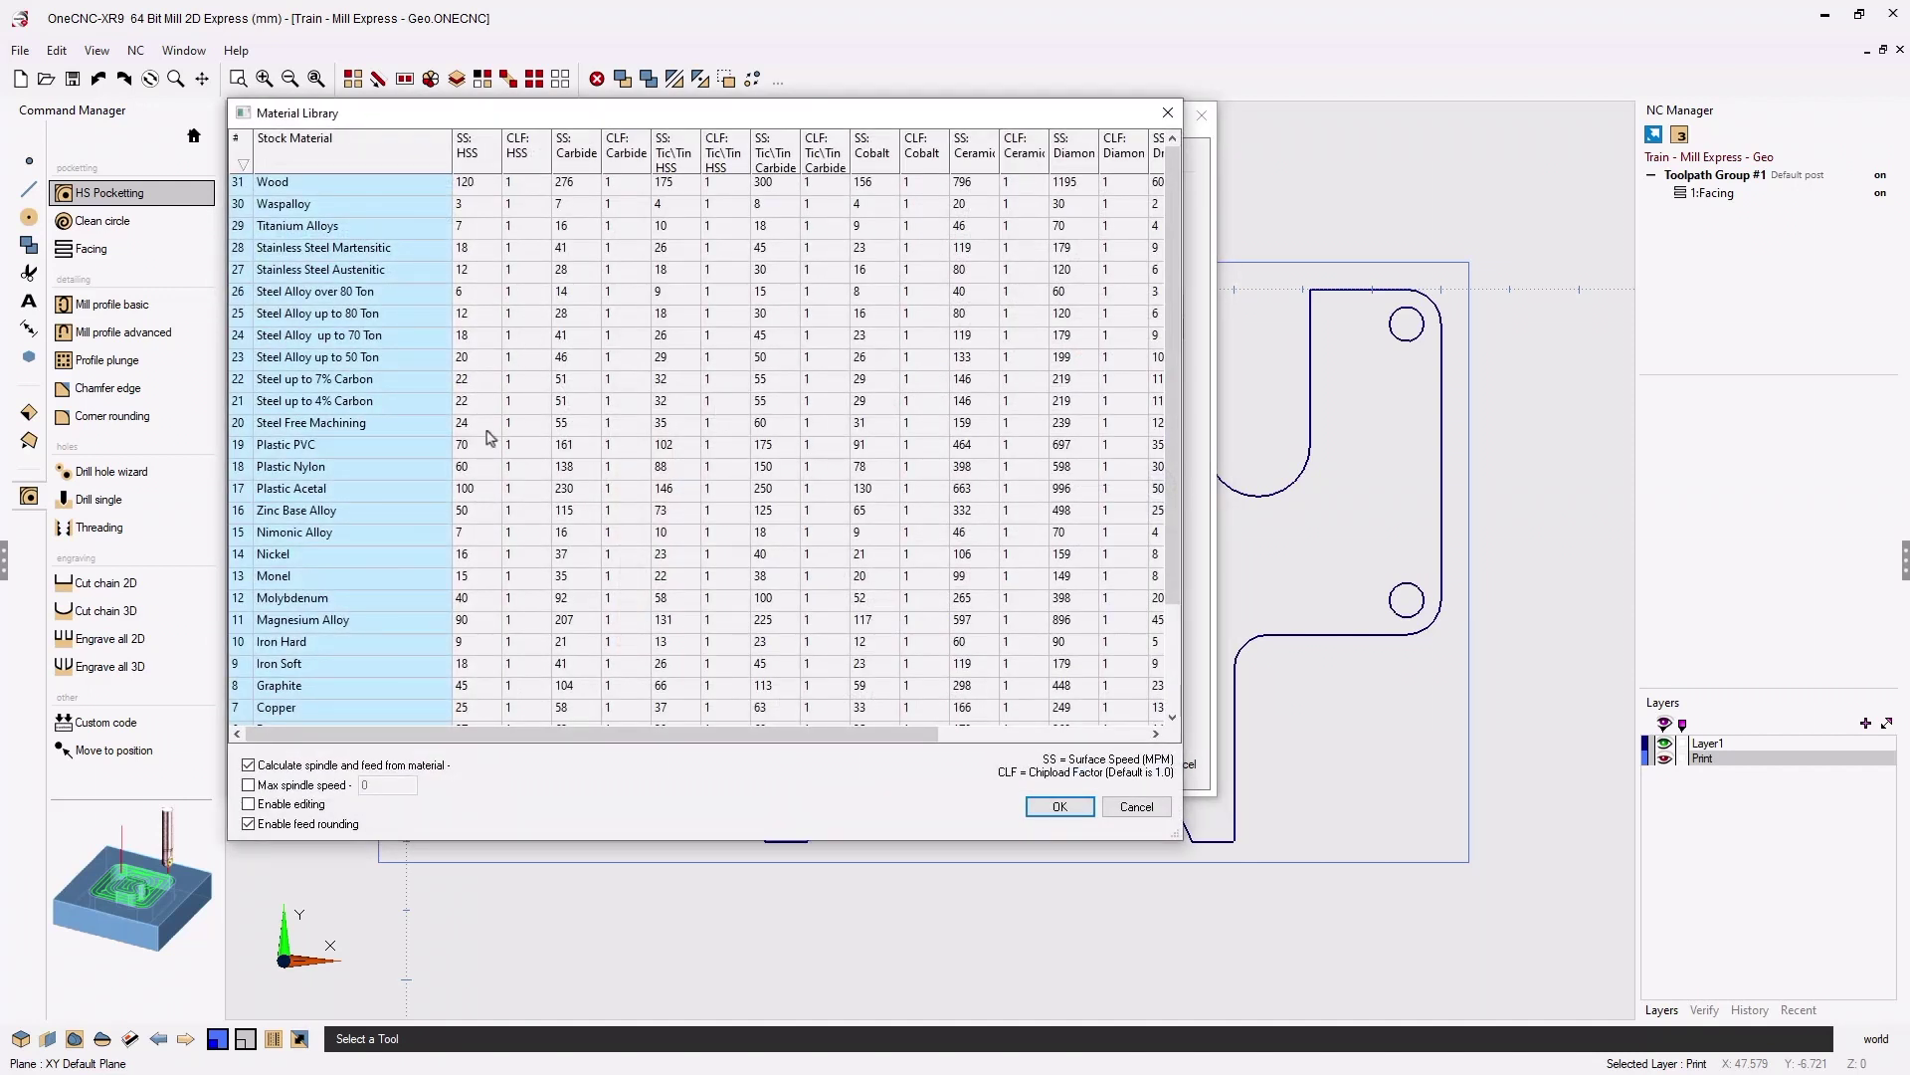
pyautogui.click(405, 561)
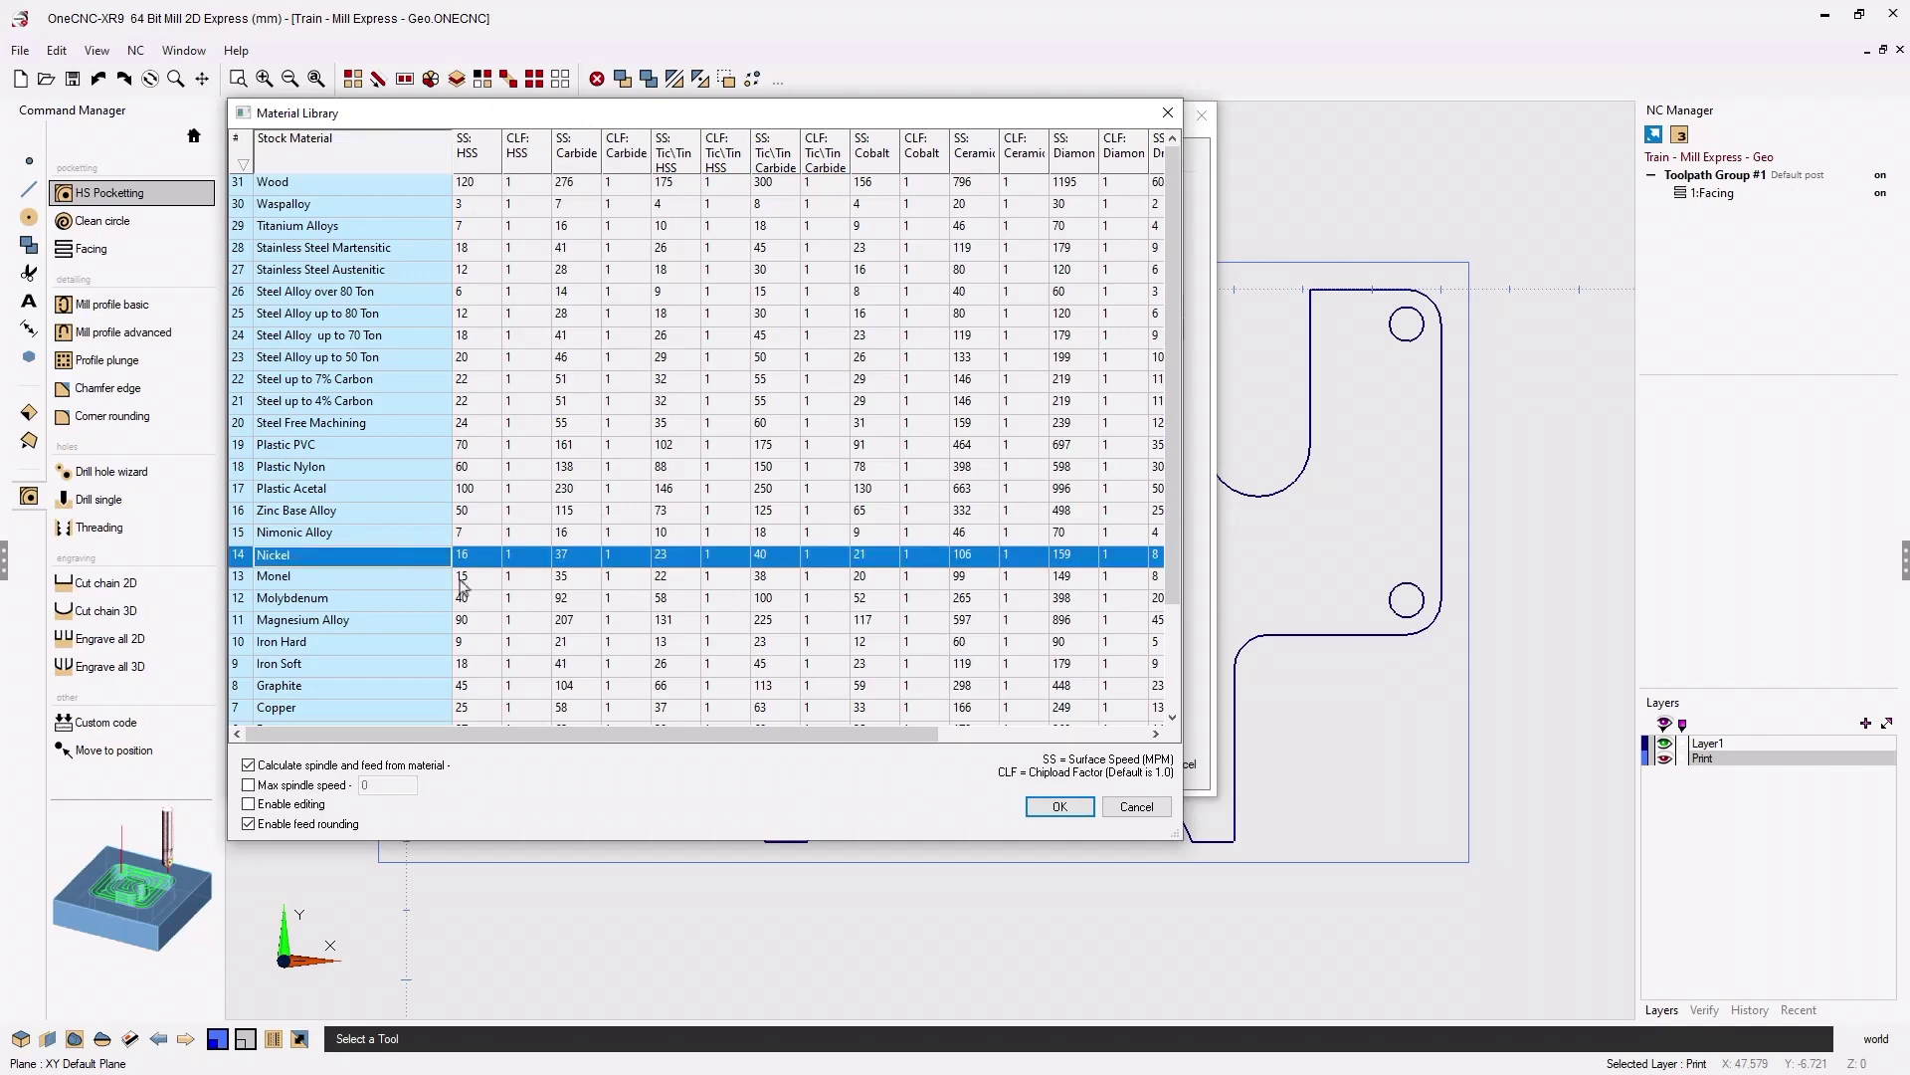
pyautogui.click(1058, 807)
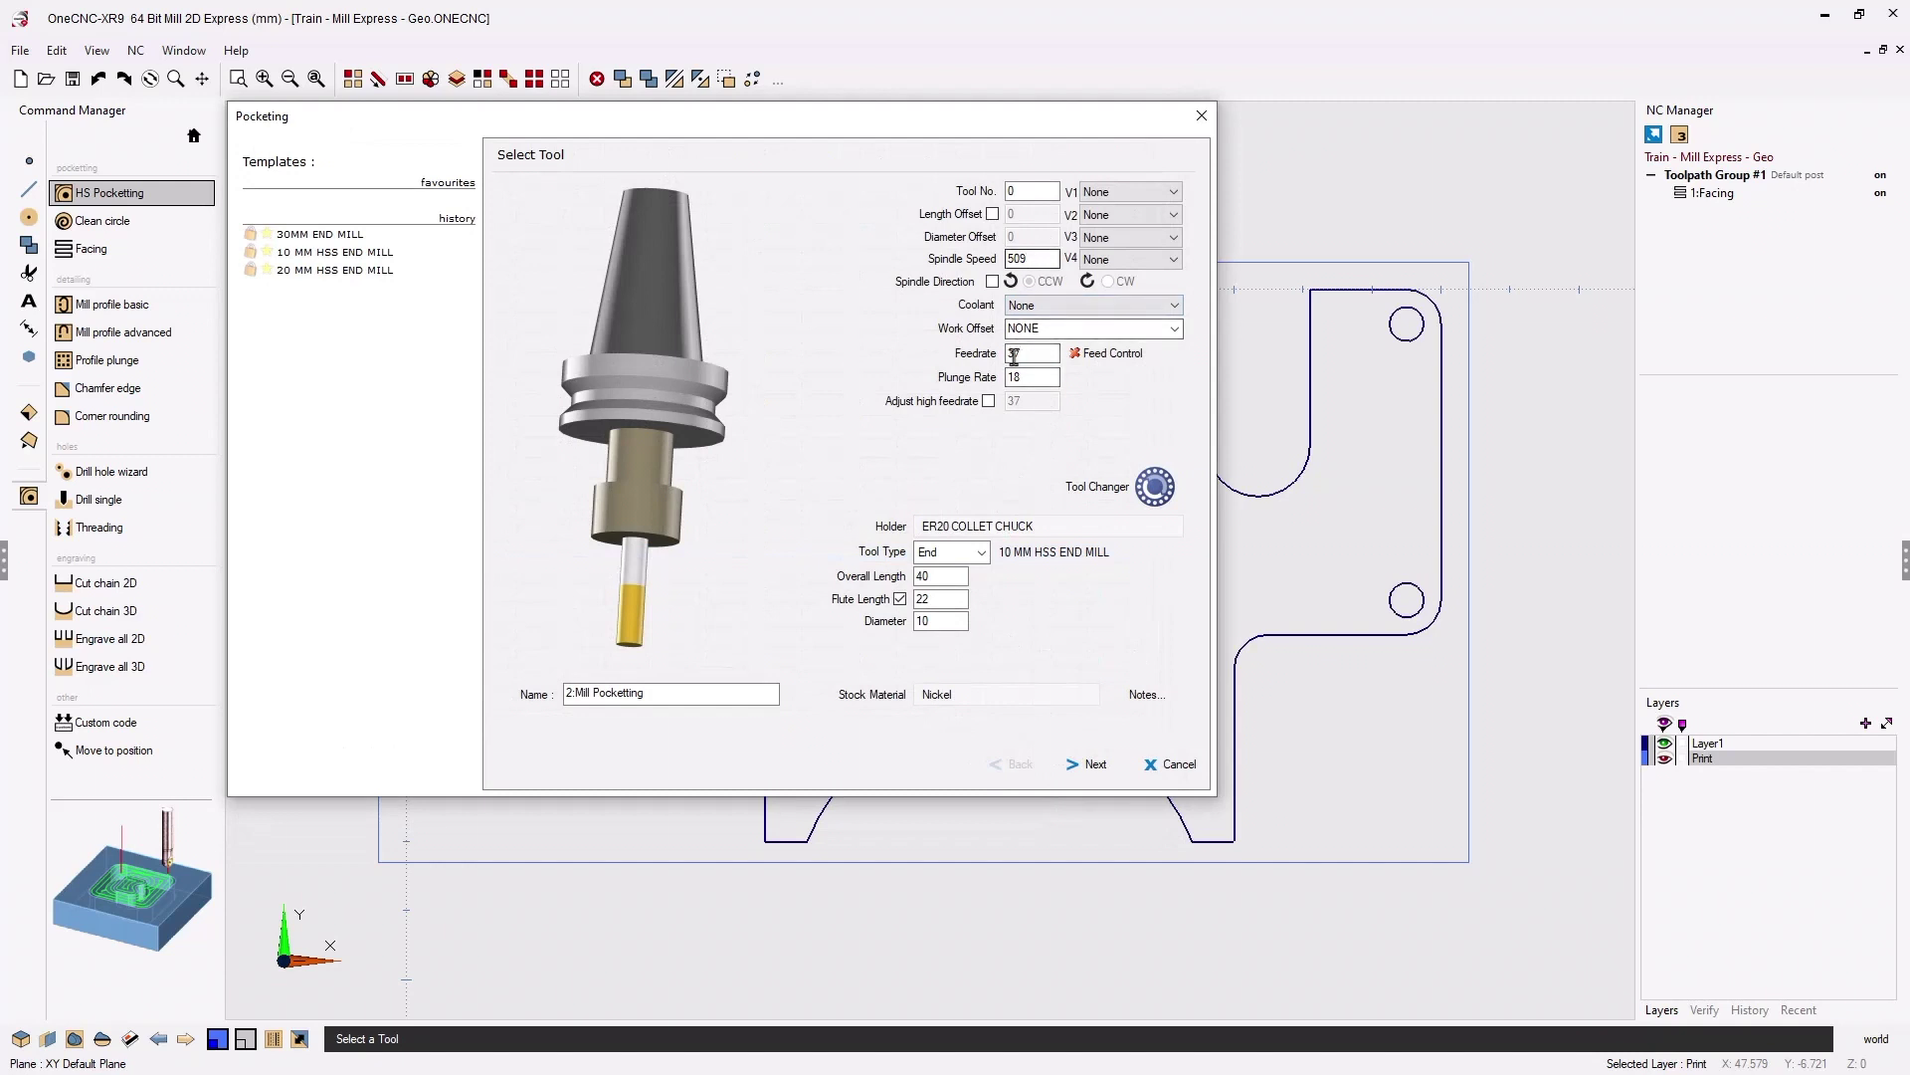
pyautogui.click(963, 702)
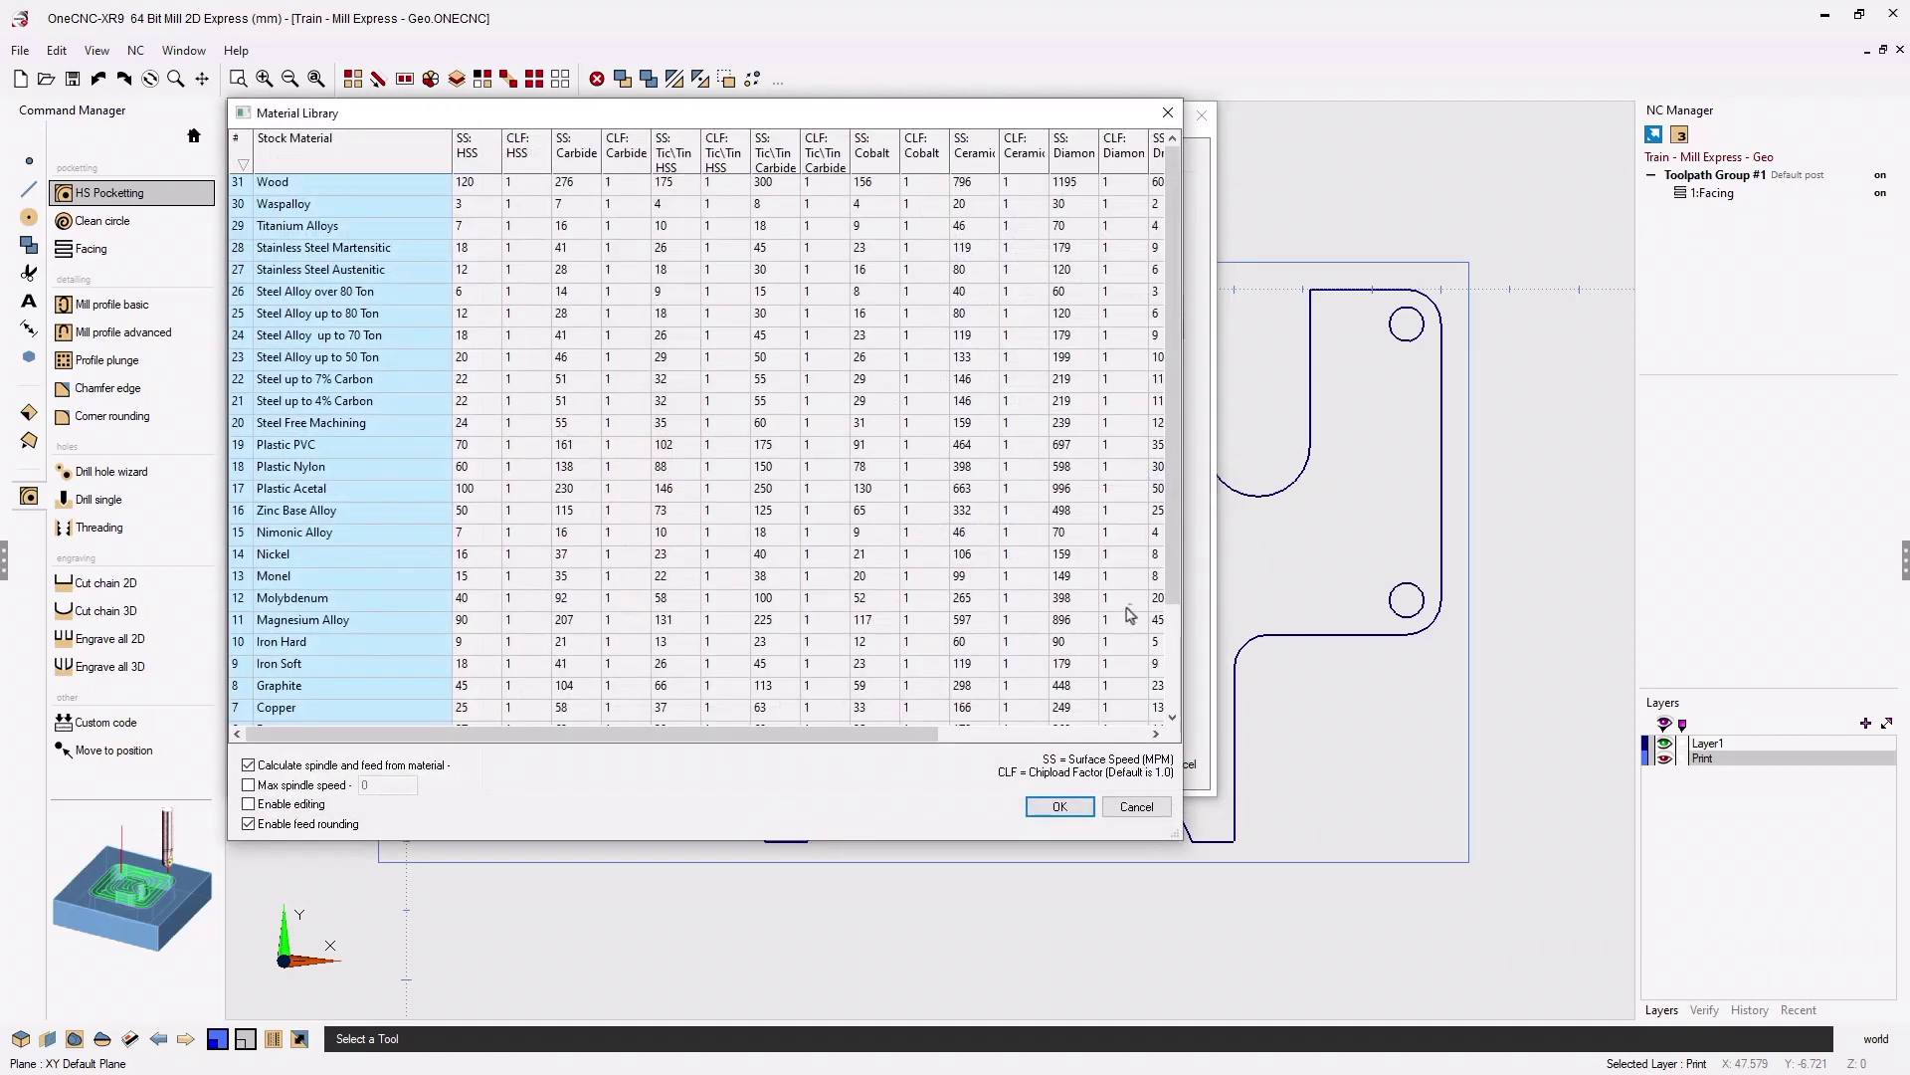
pyautogui.moveTo(1171, 597); pyautogui.dragTo(1172, 709)
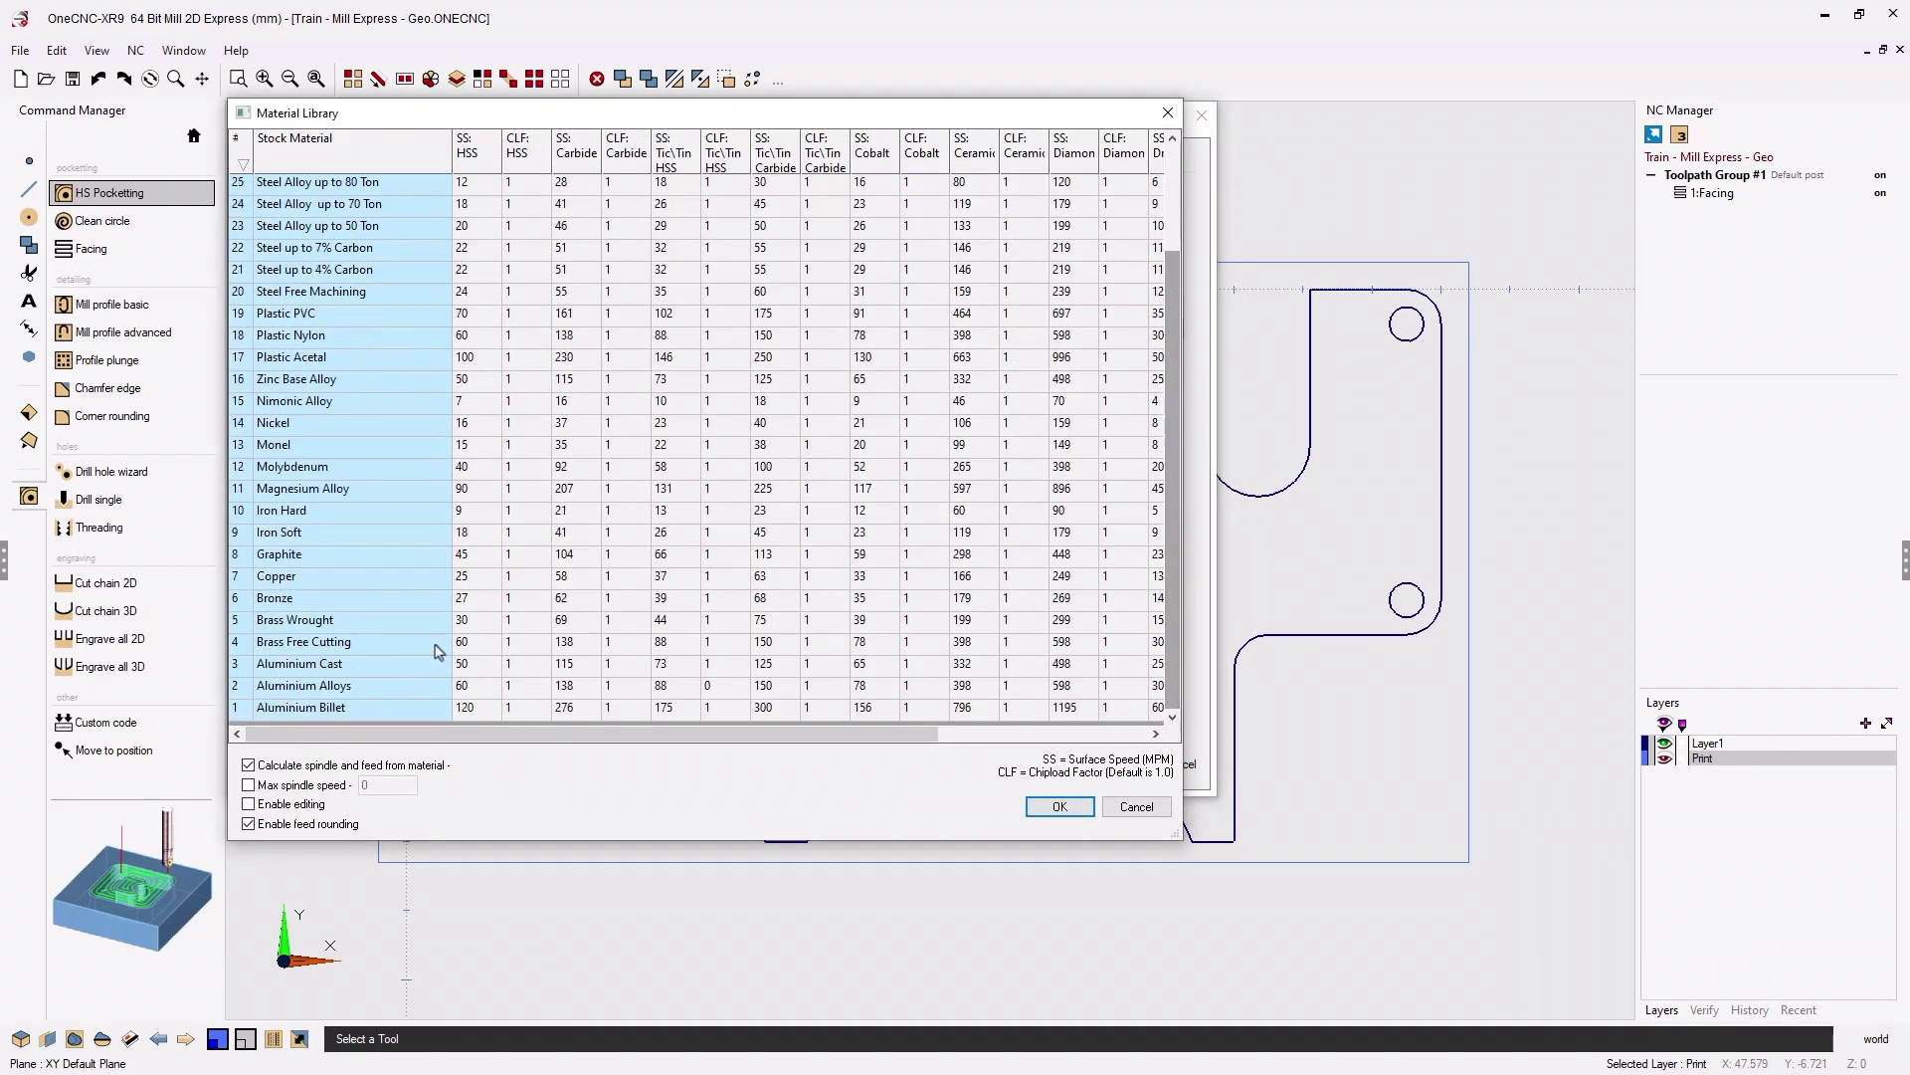
pyautogui.click(367, 709)
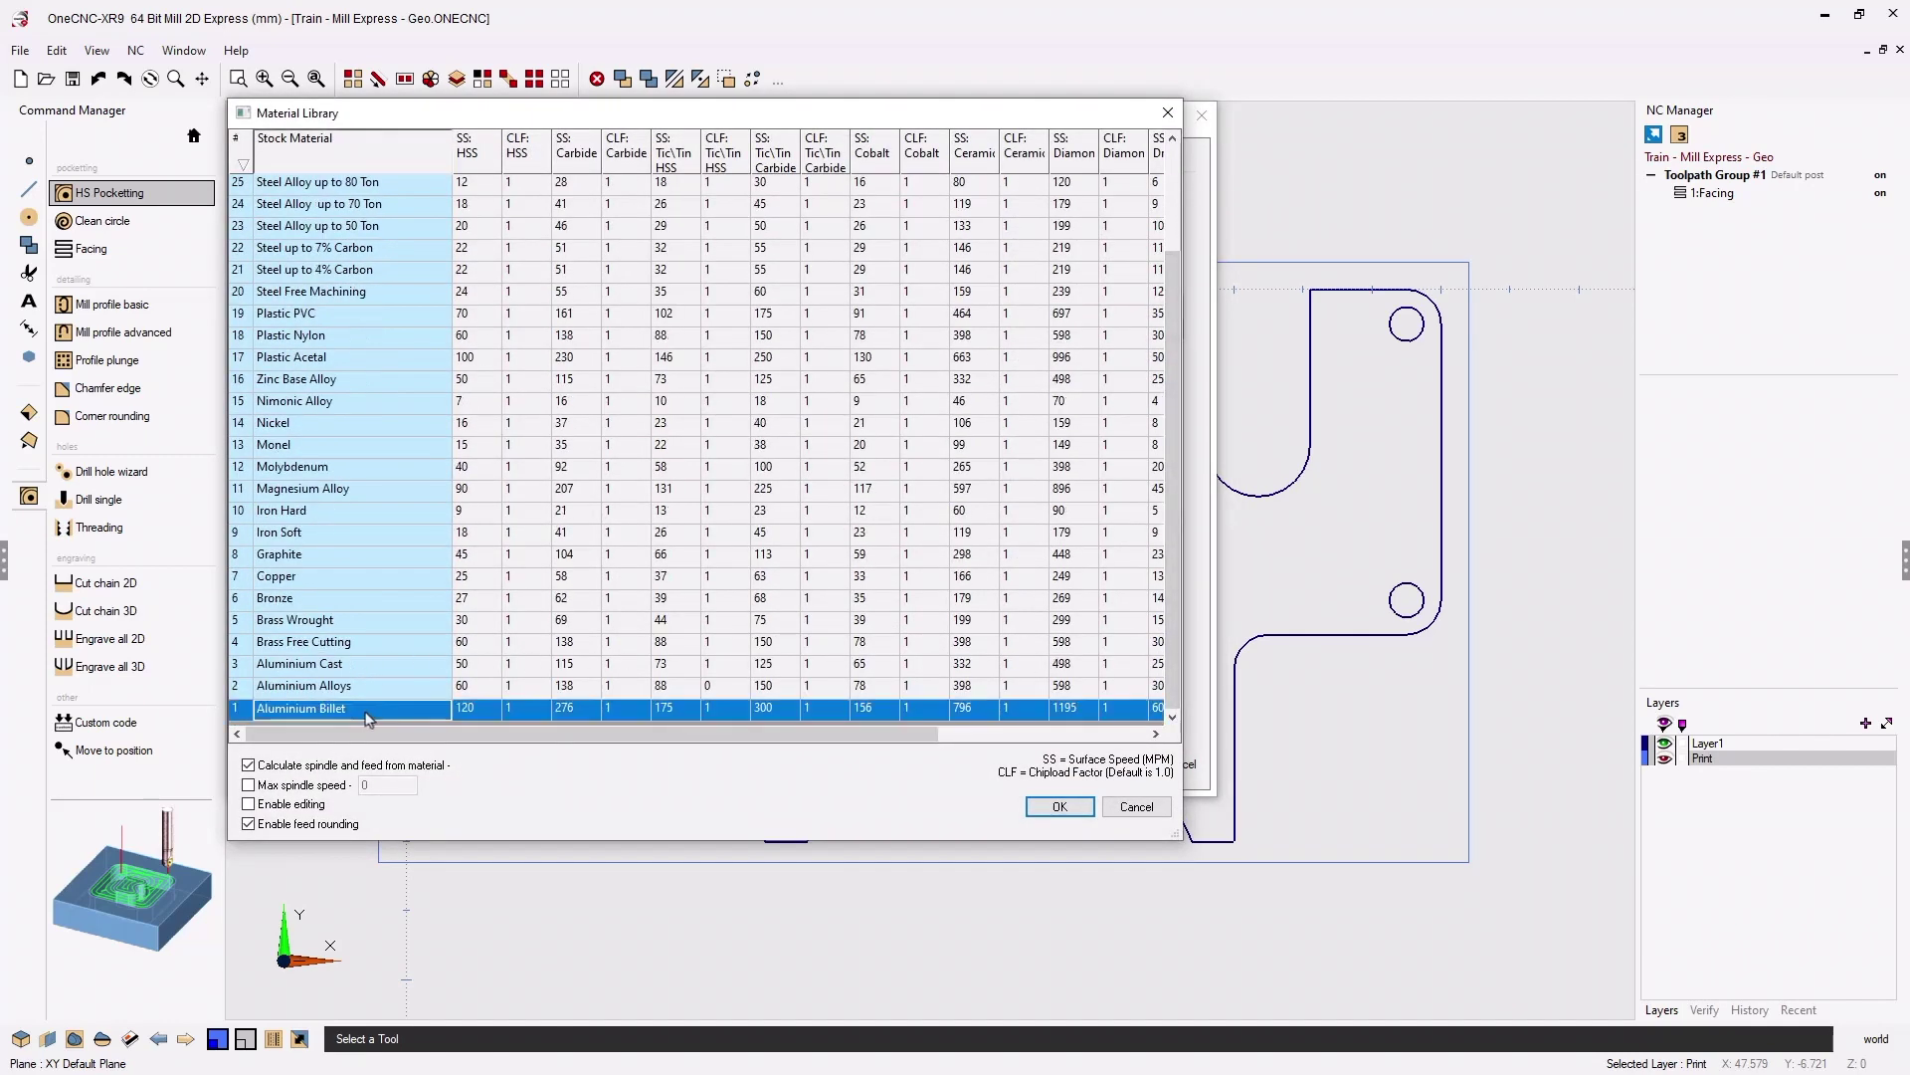
pyautogui.click(1061, 807)
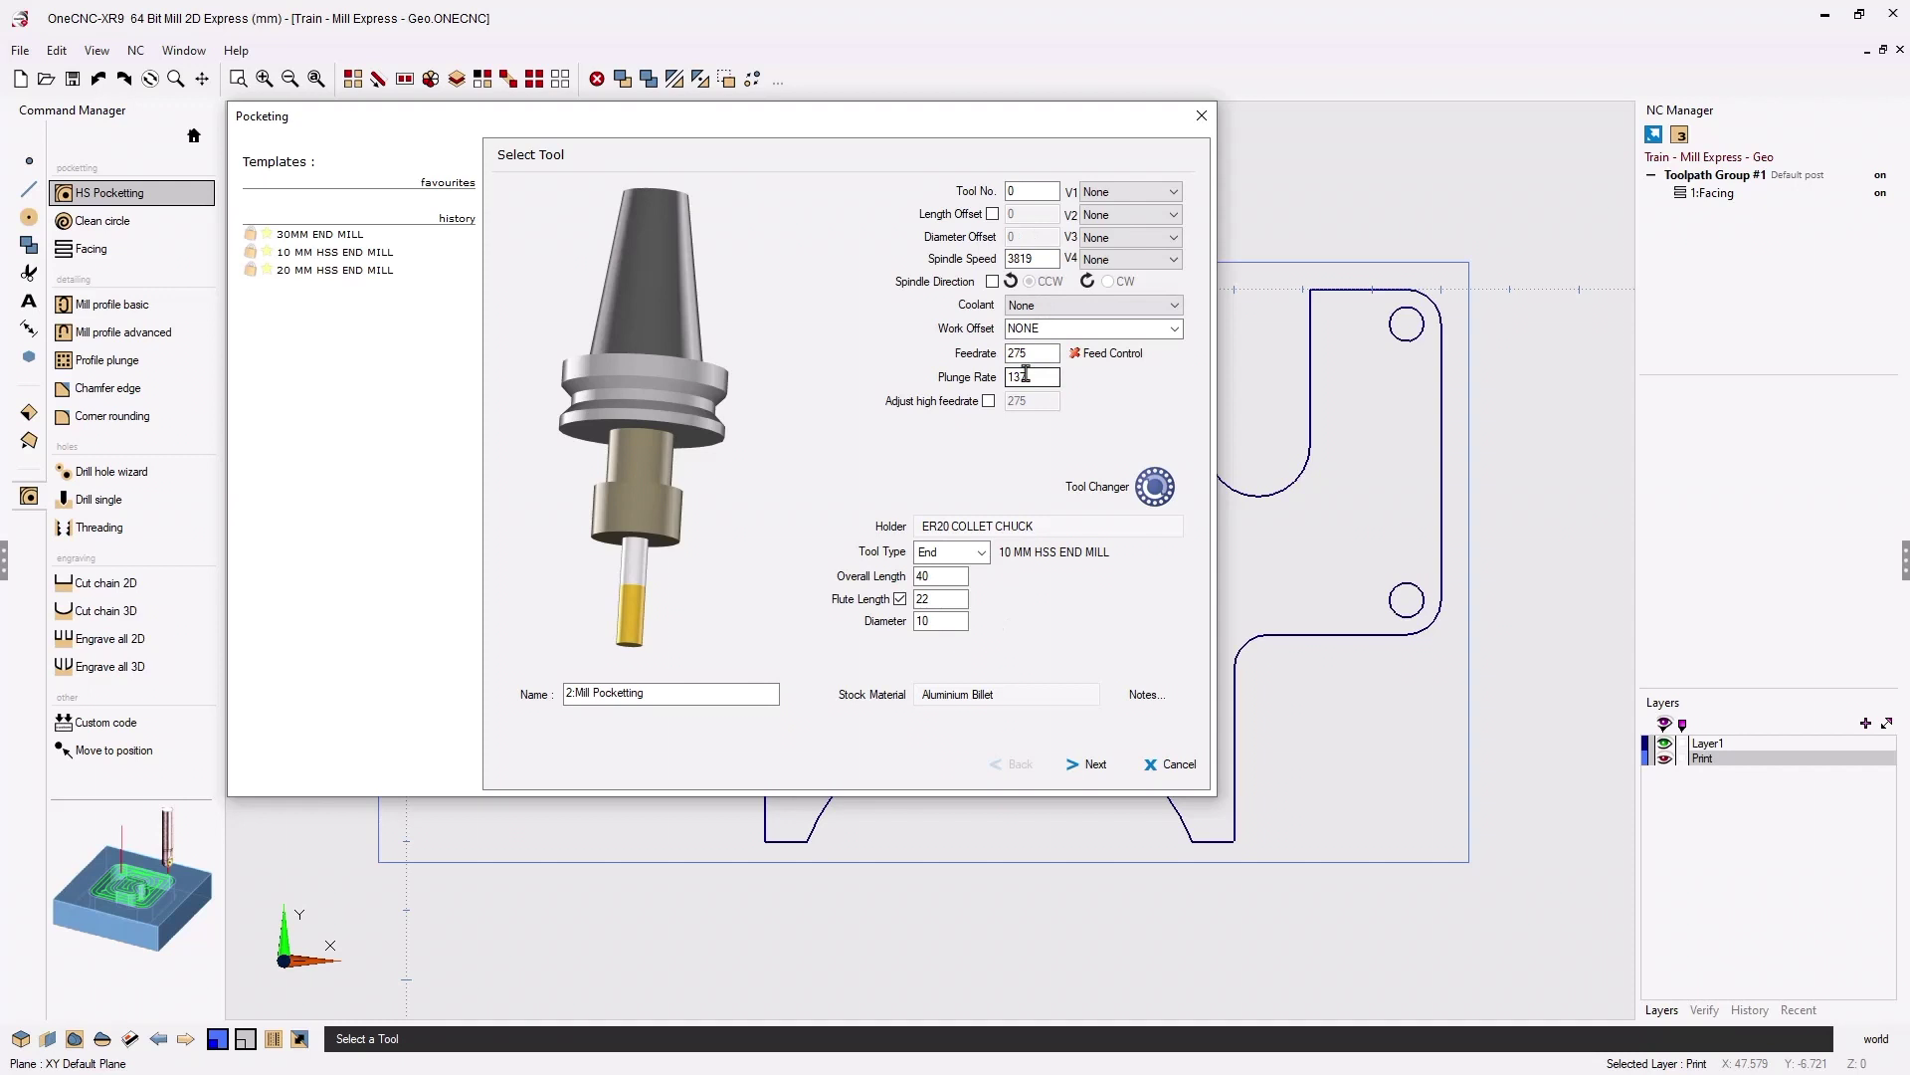
# - Set the pocketing tool number to 2 and spindle speed to 3800, and accept the clearances with a final Z of -7
pyautogui.click(1008, 191)
pyautogui.write('2')
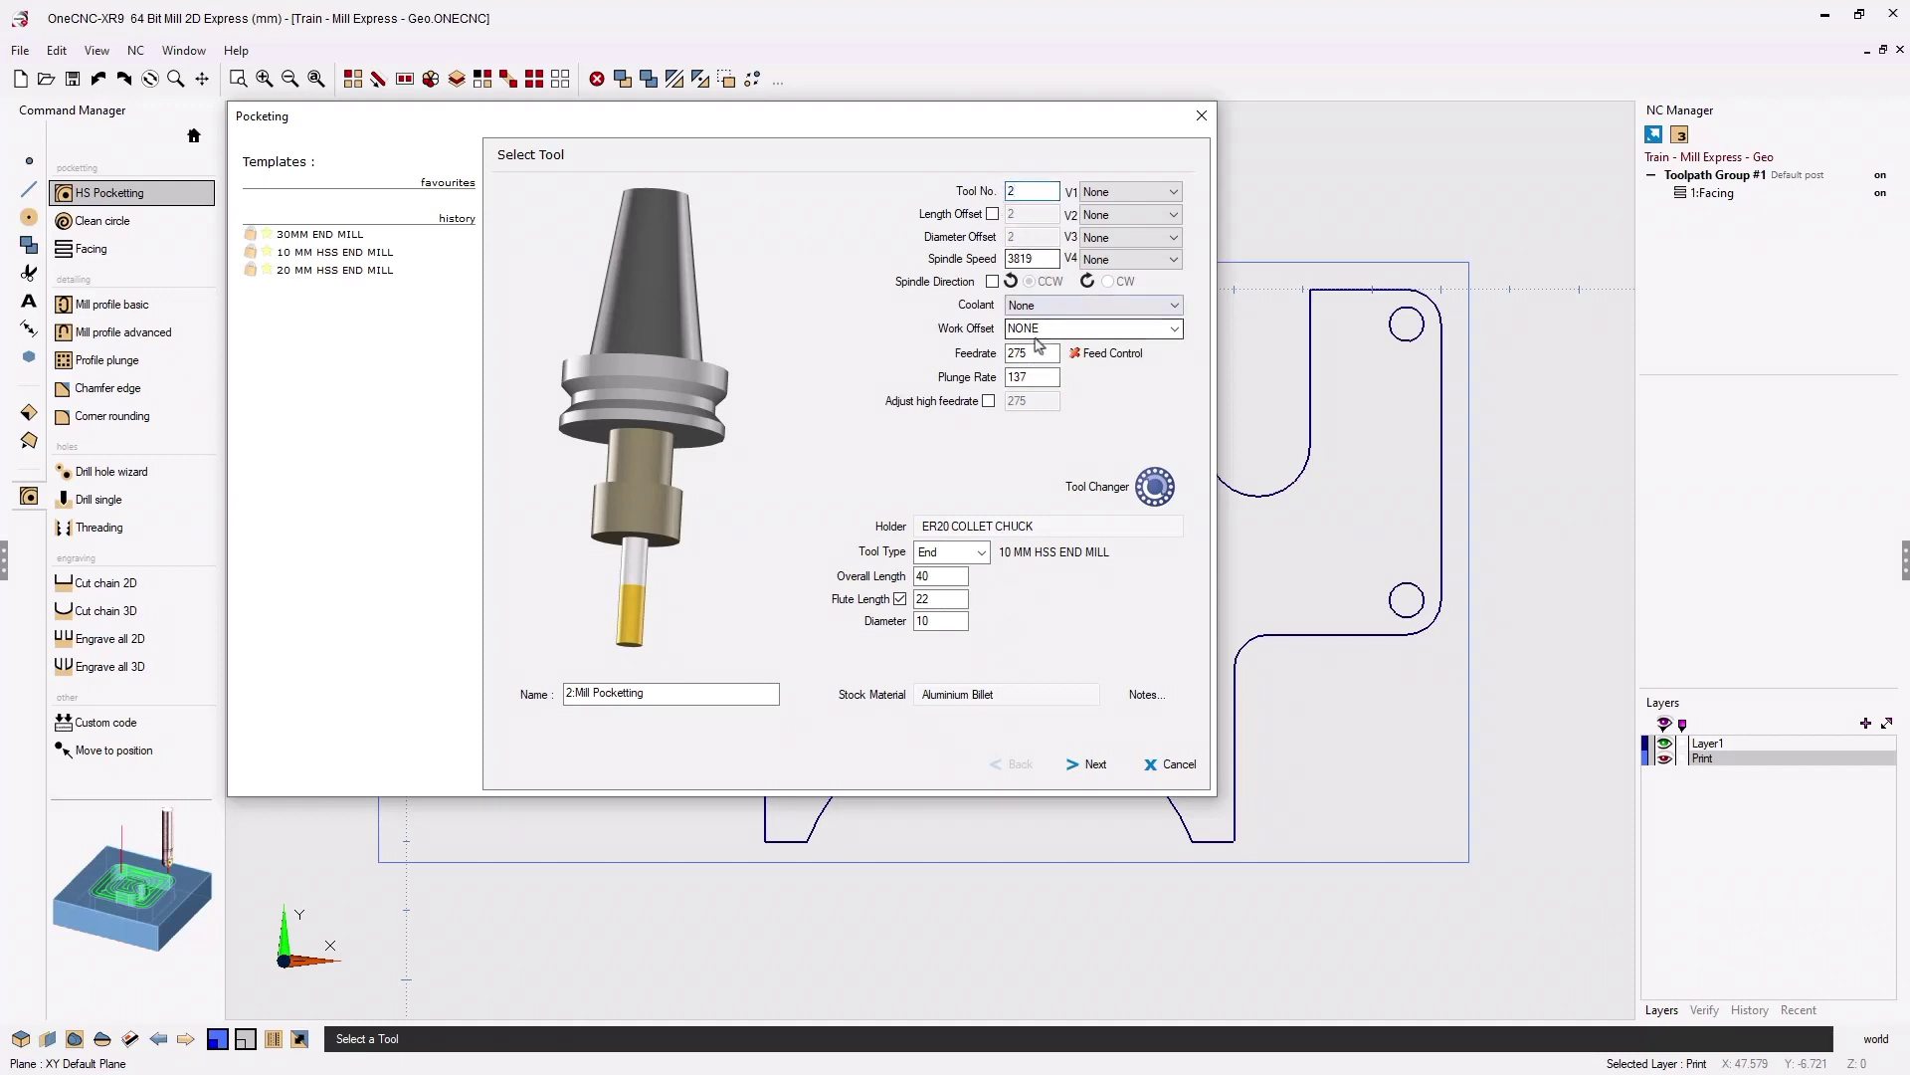
pyautogui.moveTo(1041, 262); pyautogui.dragTo(1002, 256)
pyautogui.write('3800')
pyautogui.click(1094, 764)
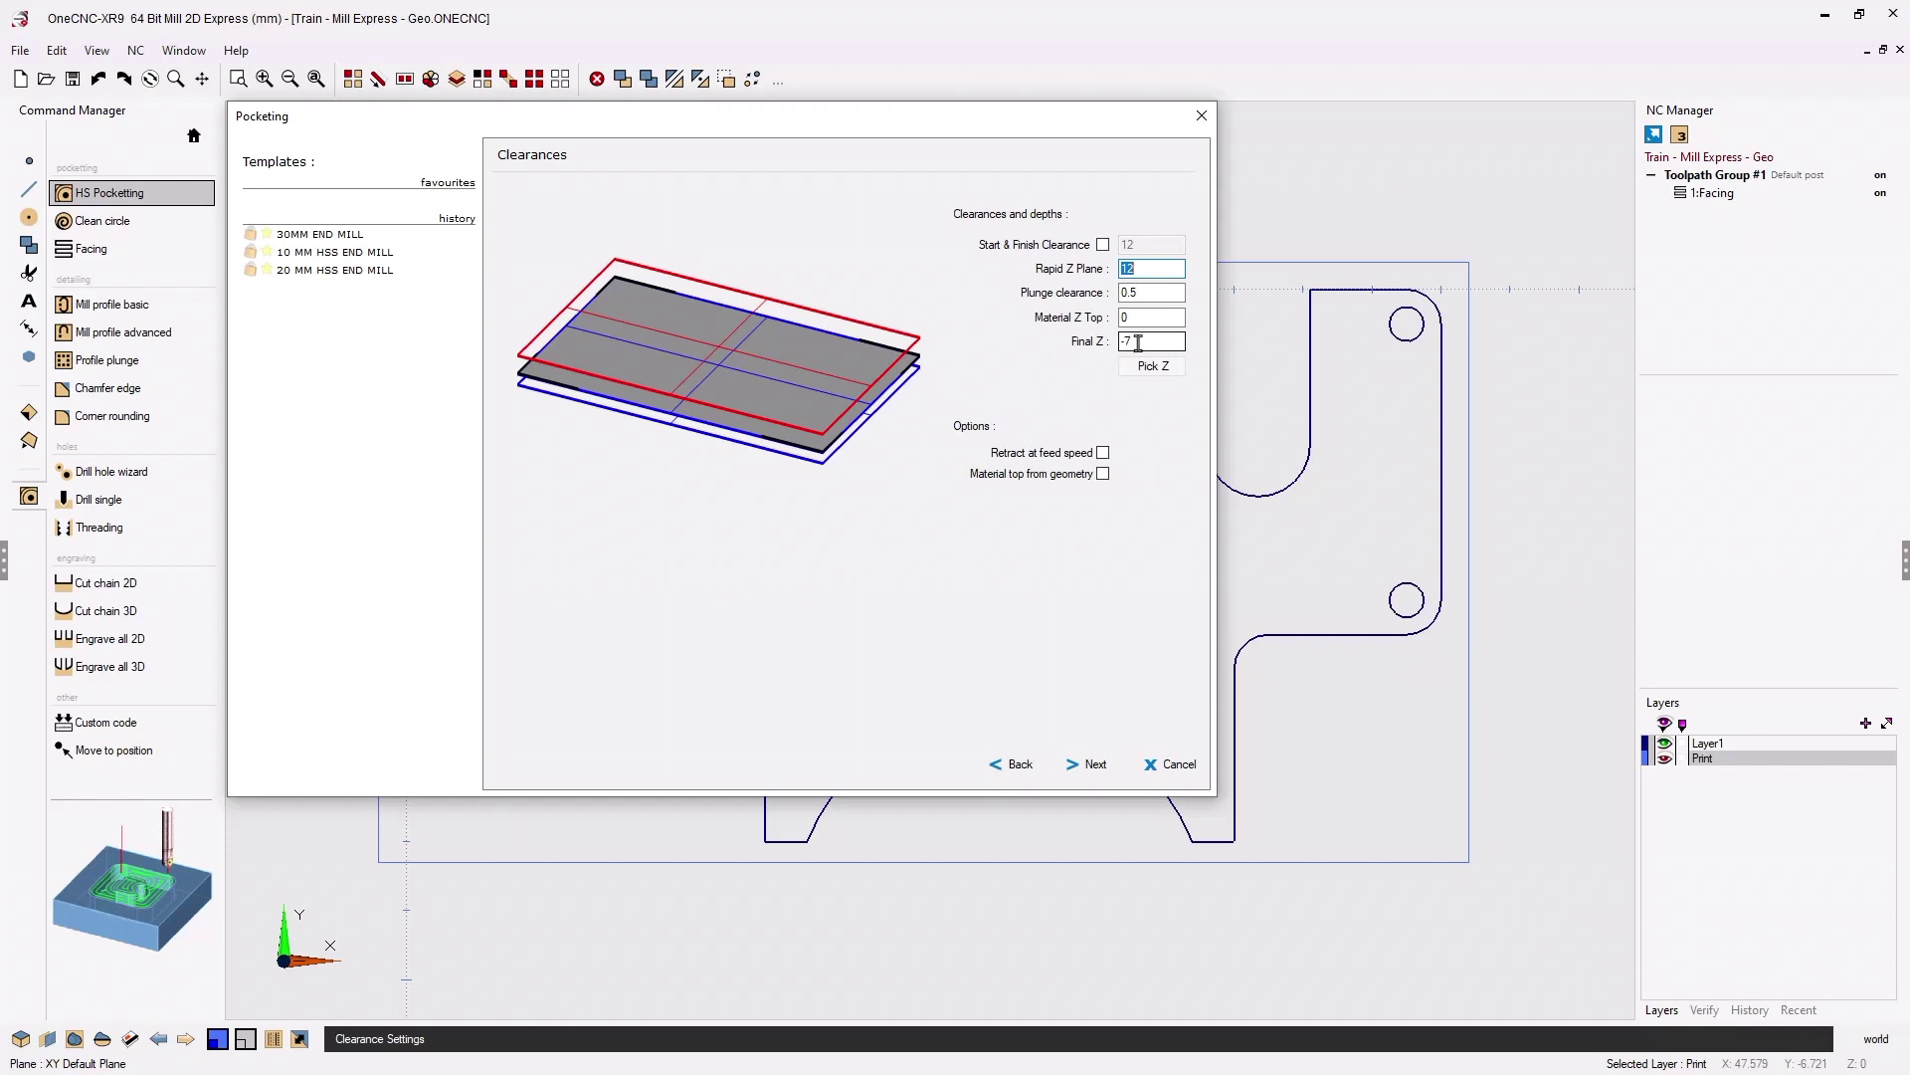
pyautogui.click(1094, 767)
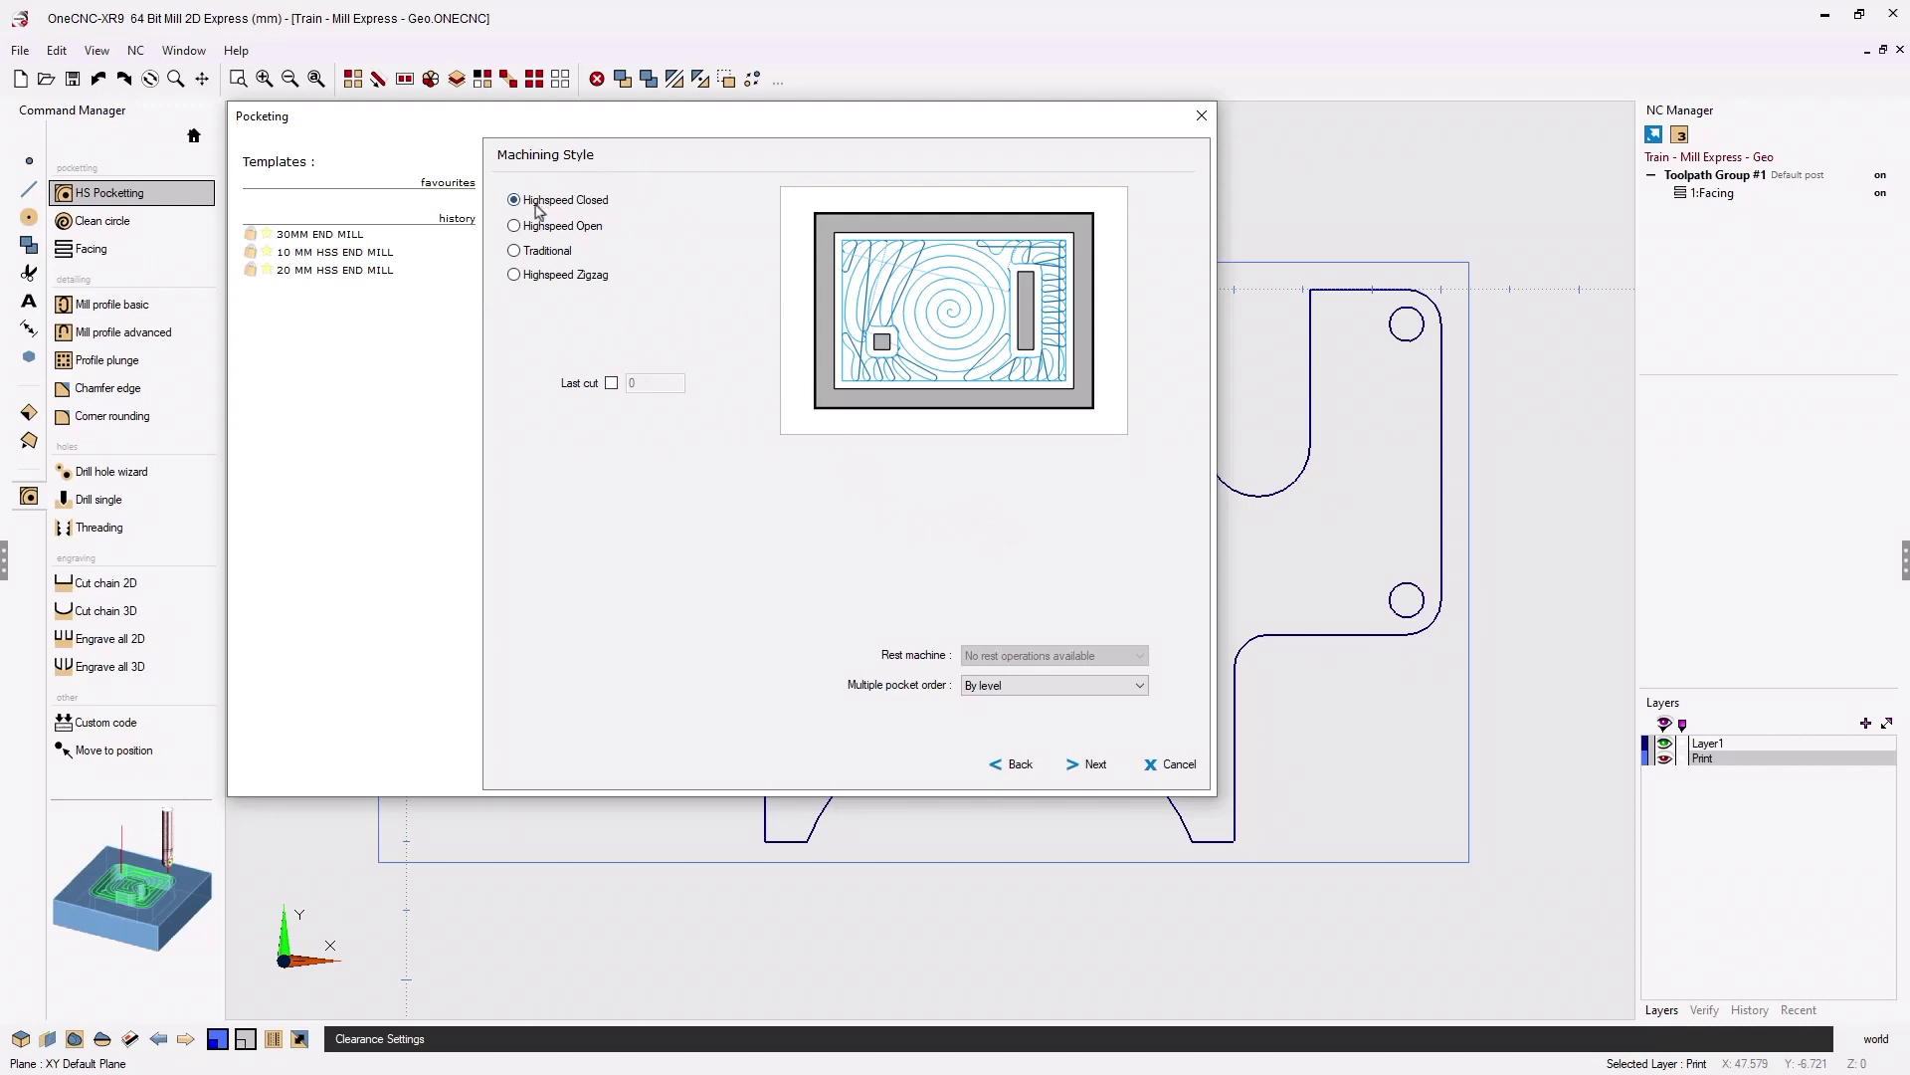
# - Compare the Highspeed Open, Traditional and Highspeed Zigzag machining styles, and accept Highspeed Closed for the pocket
pyautogui.click(514, 226)
pyautogui.click(513, 249)
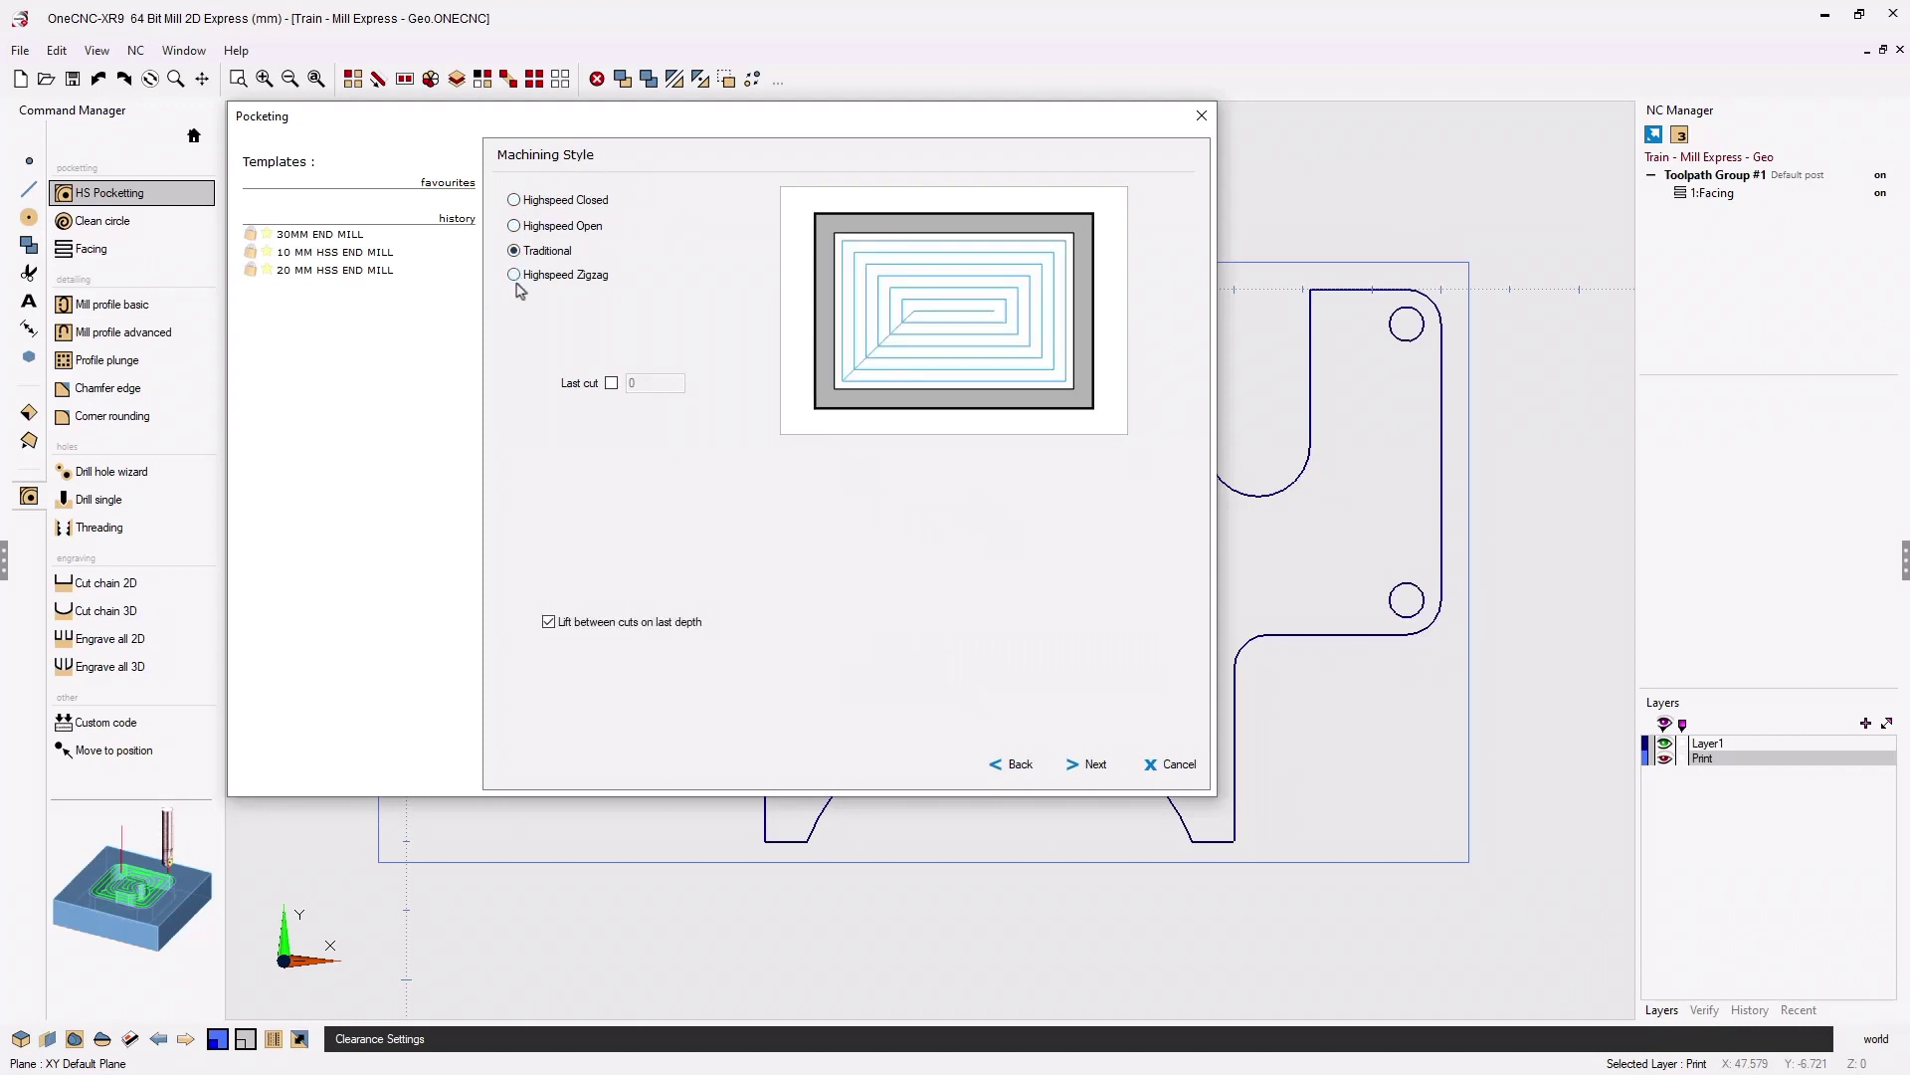
pyautogui.click(514, 273)
pyautogui.click(514, 200)
pyautogui.click(516, 226)
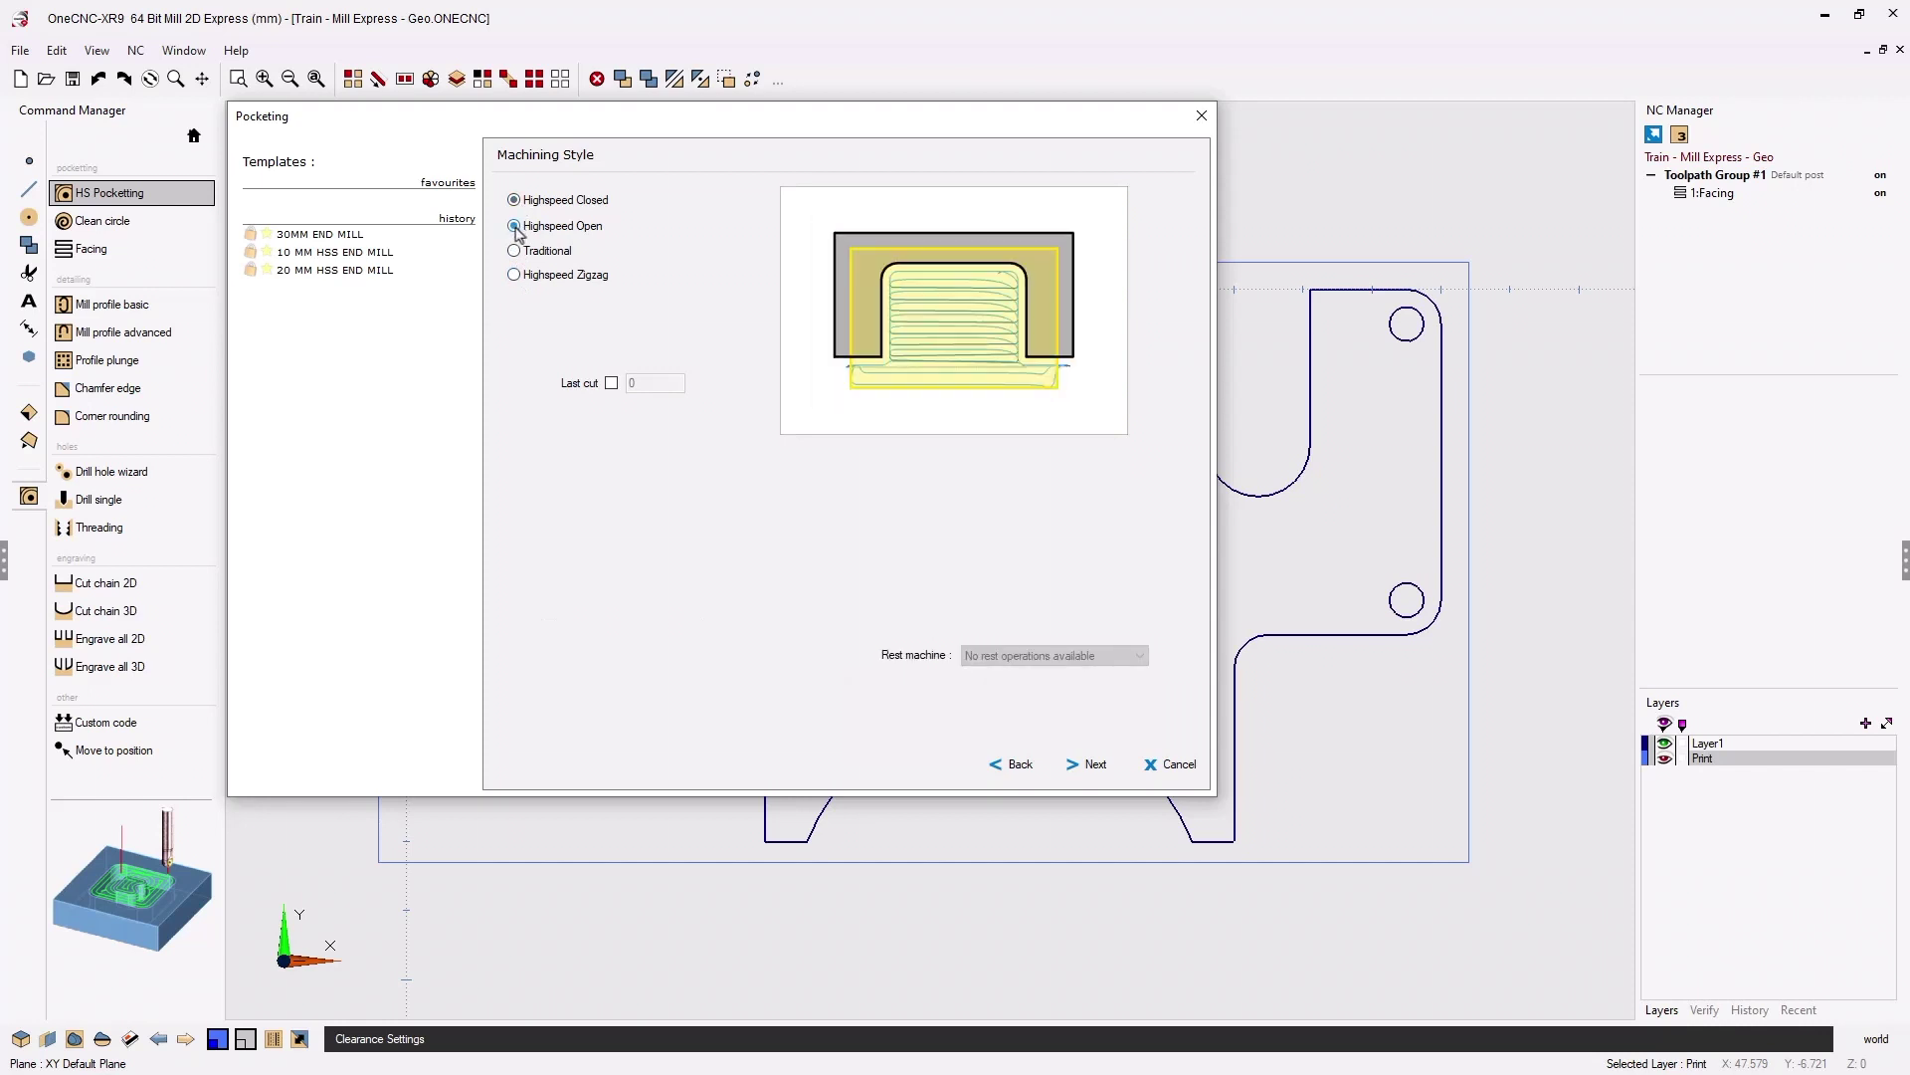
pyautogui.click(514, 251)
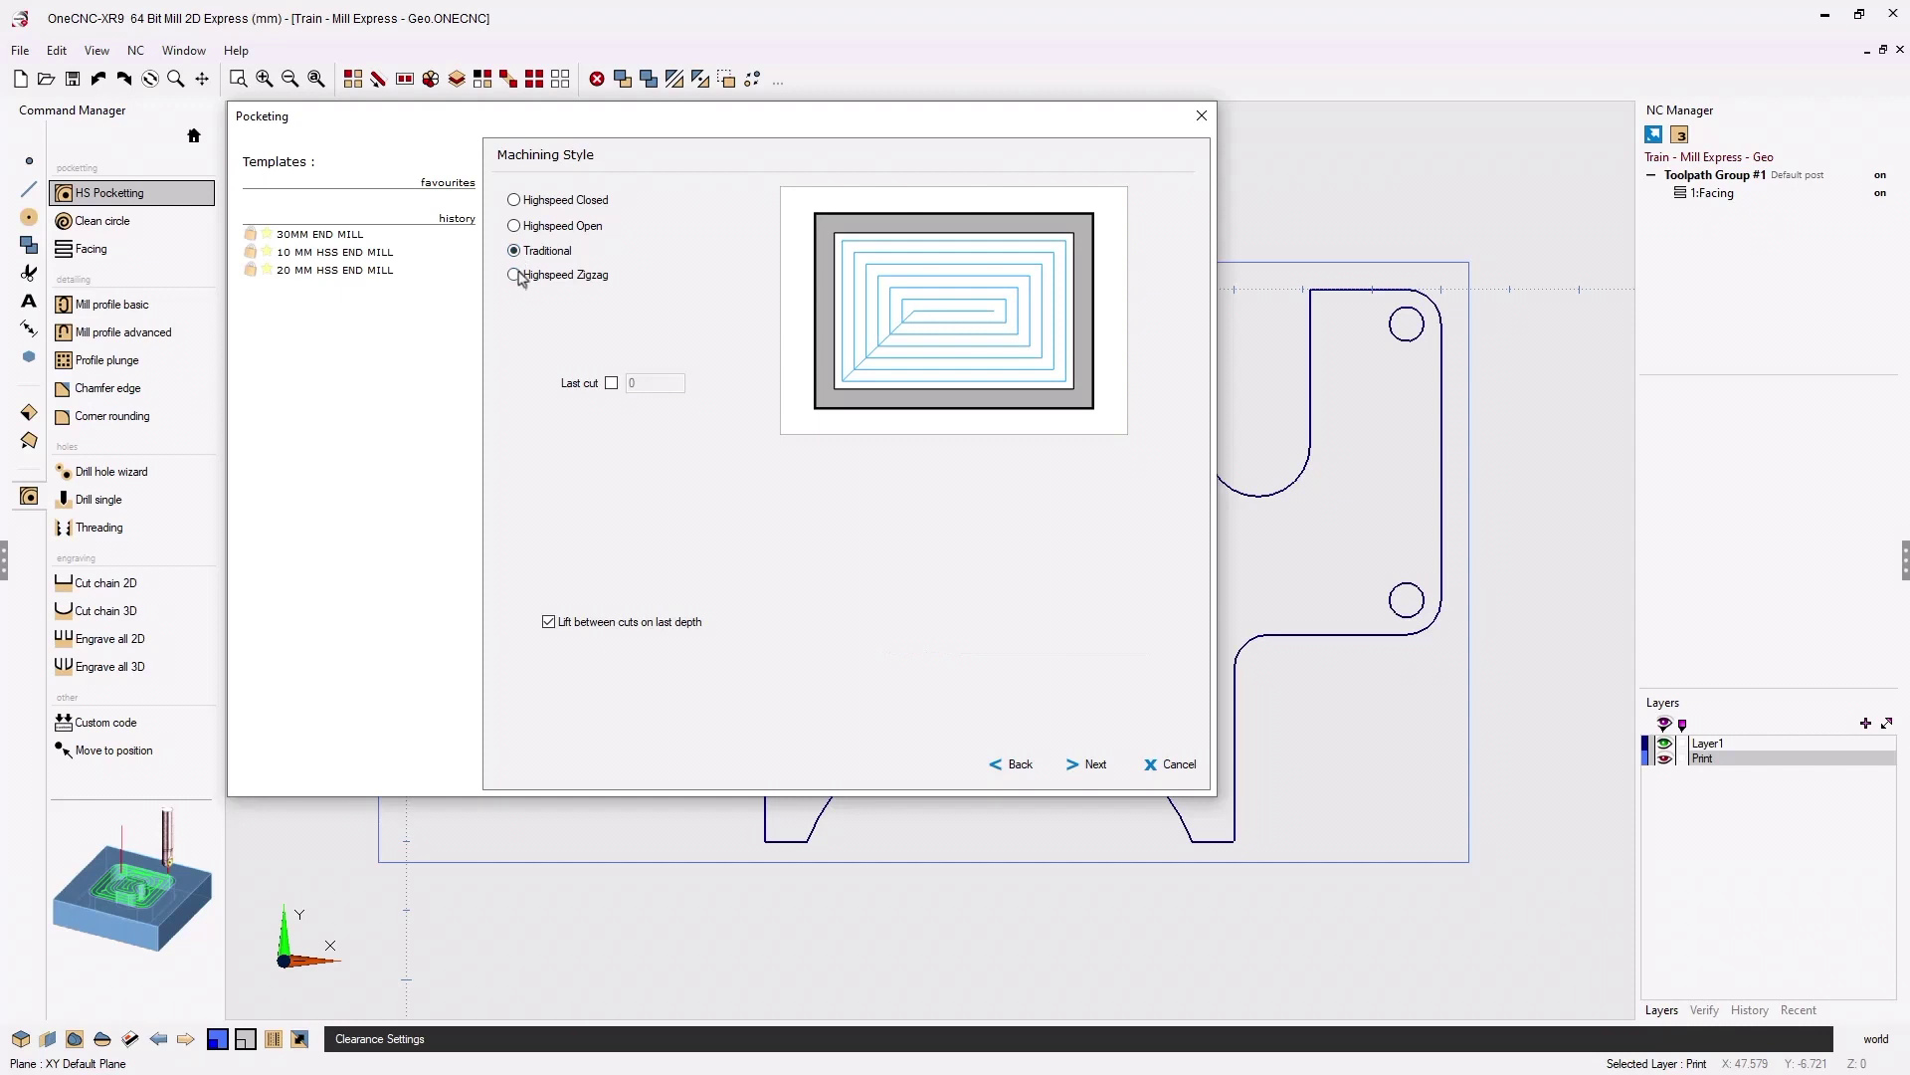
pyautogui.click(514, 274)
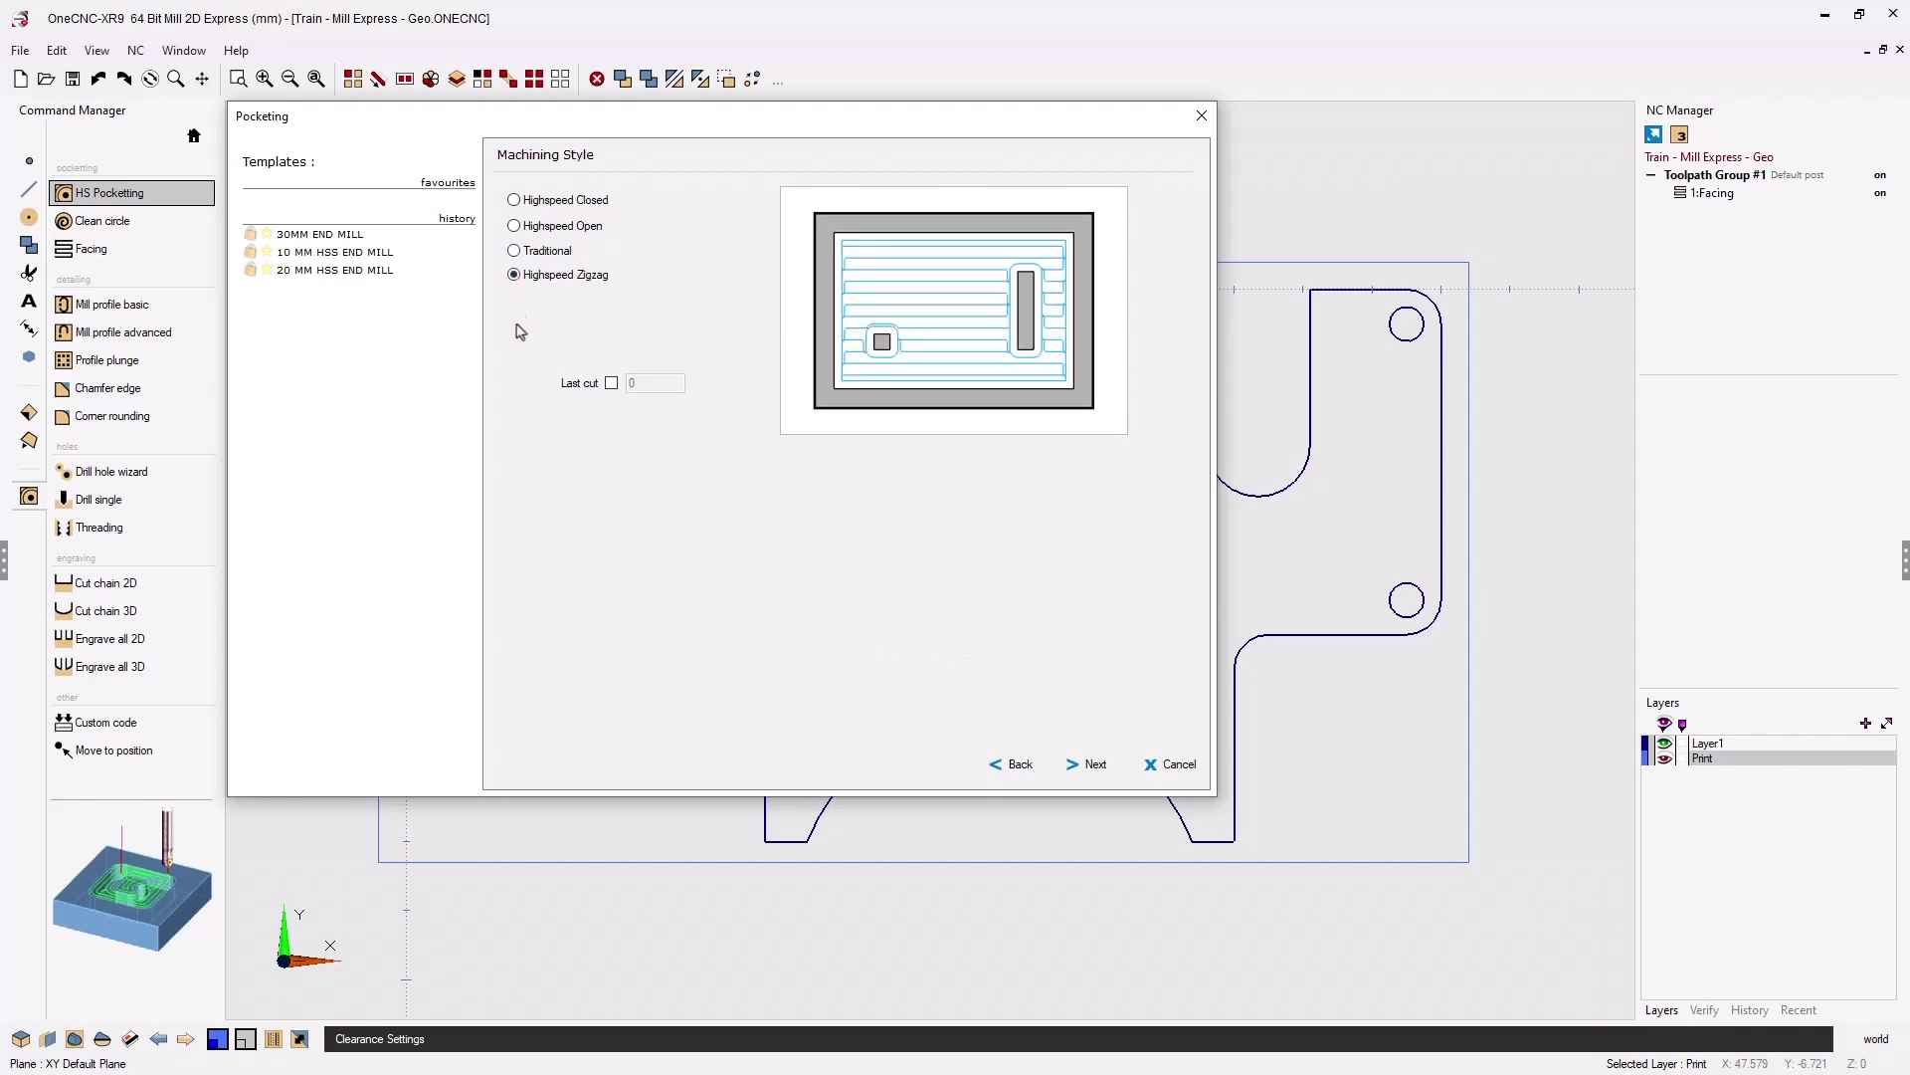
pyautogui.click(515, 201)
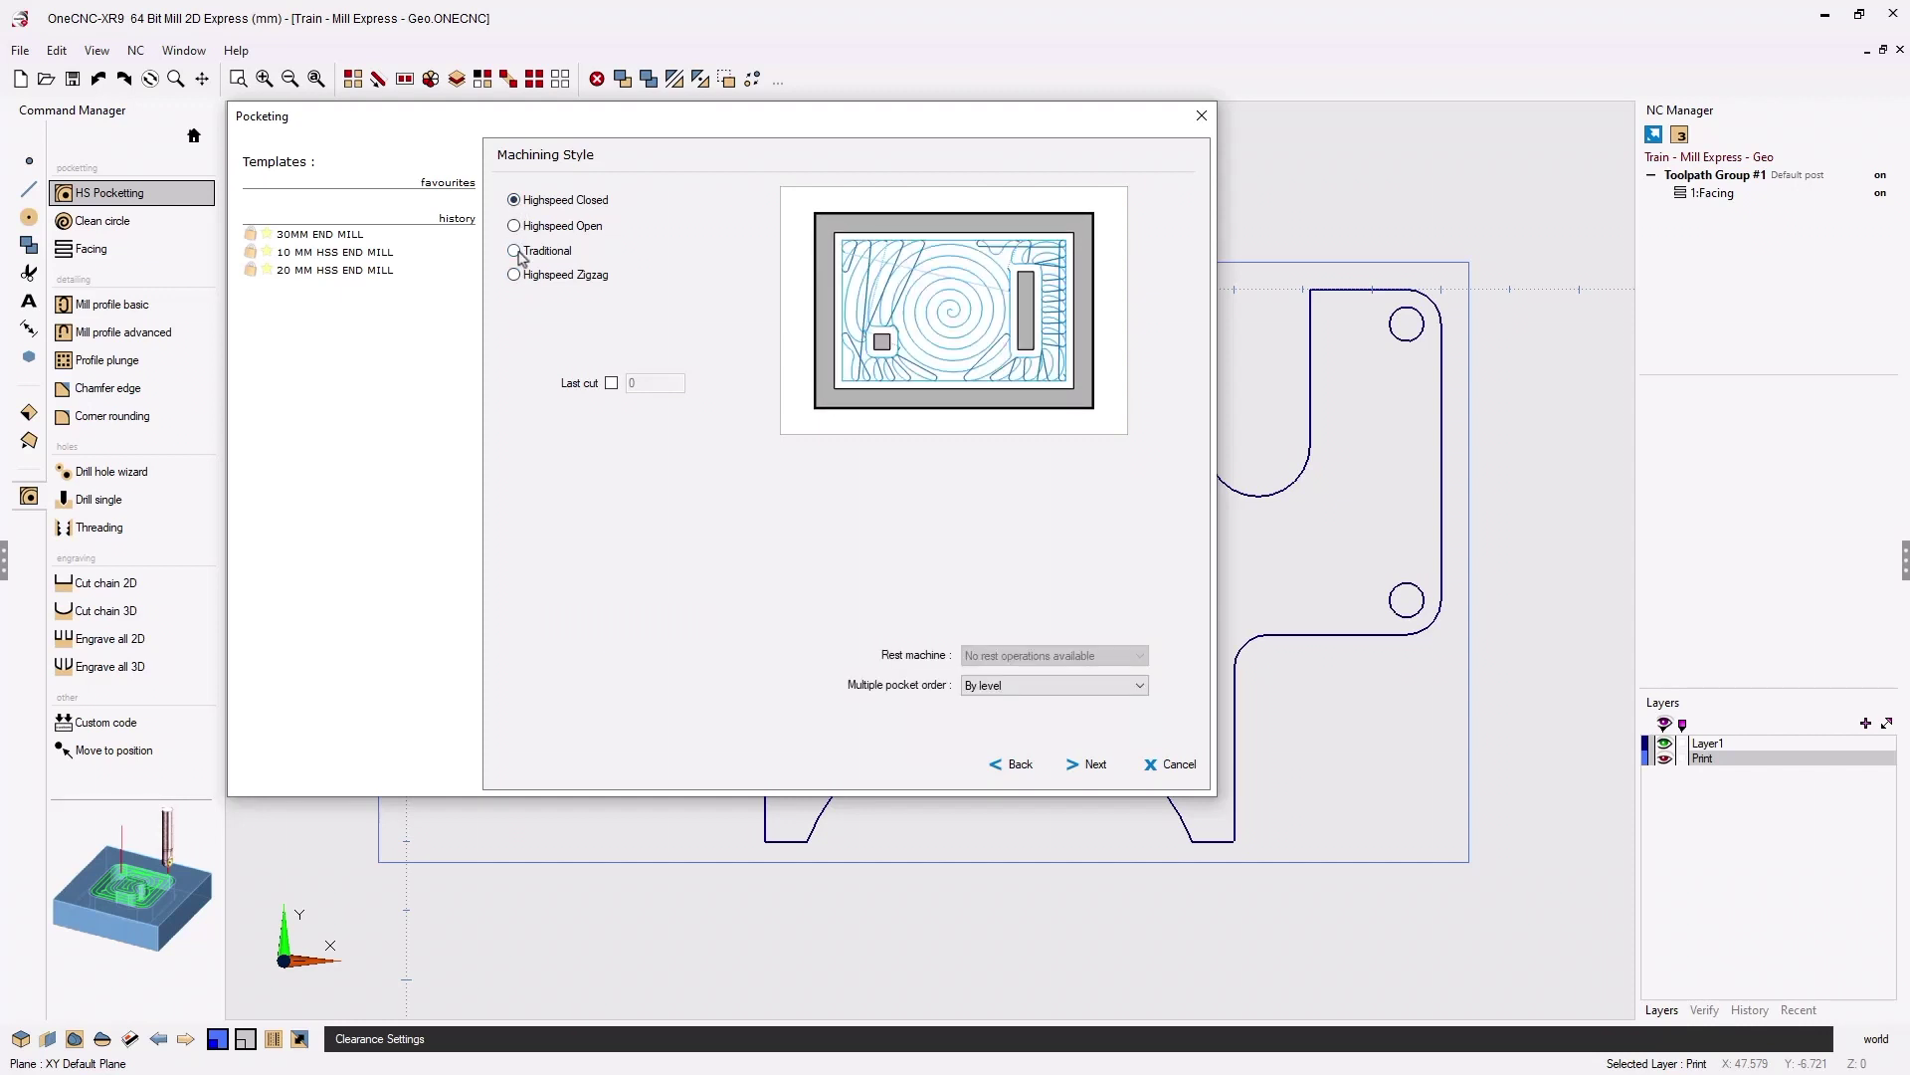
pyautogui.click(1094, 764)
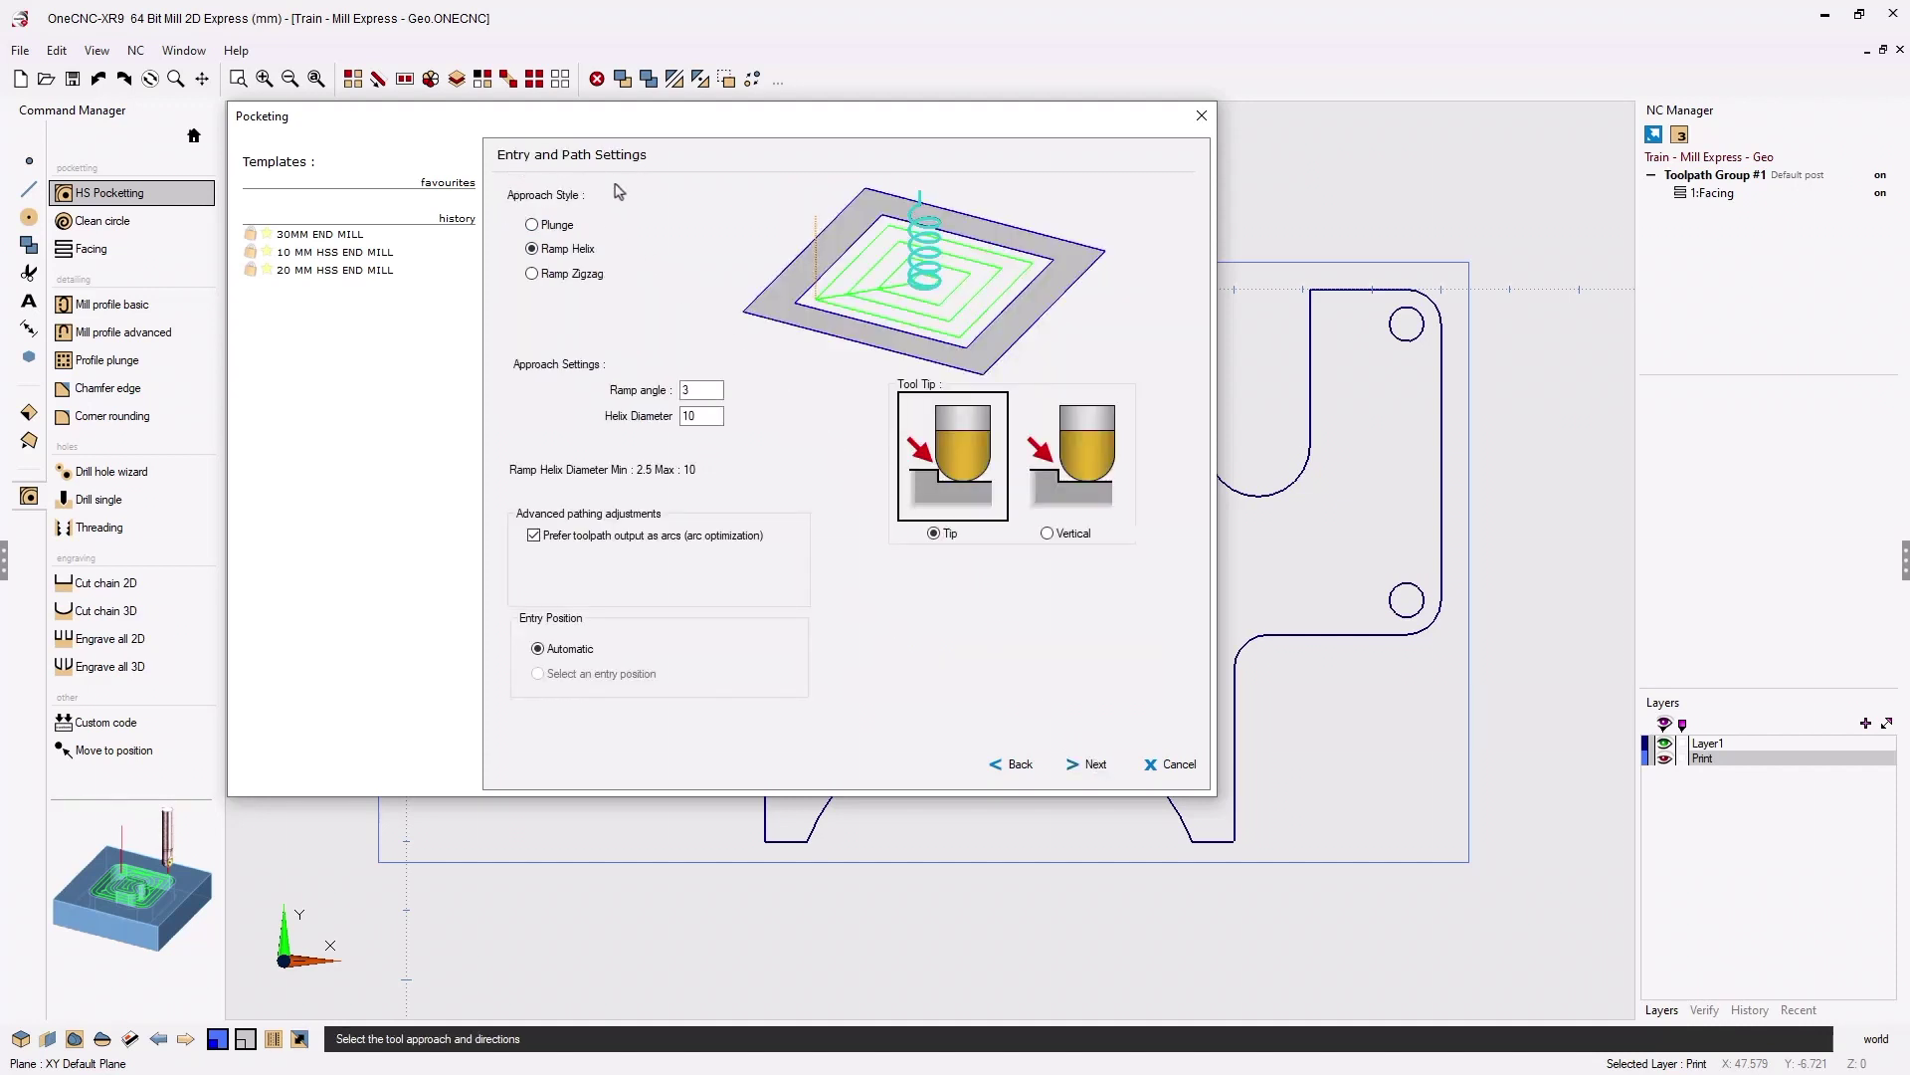
# - Compare the Plunge and Ramp Zigzag approach styles, and accept Ramp Helix with a ramp angle of 3 and helix diameter of 10
pyautogui.click(532, 225)
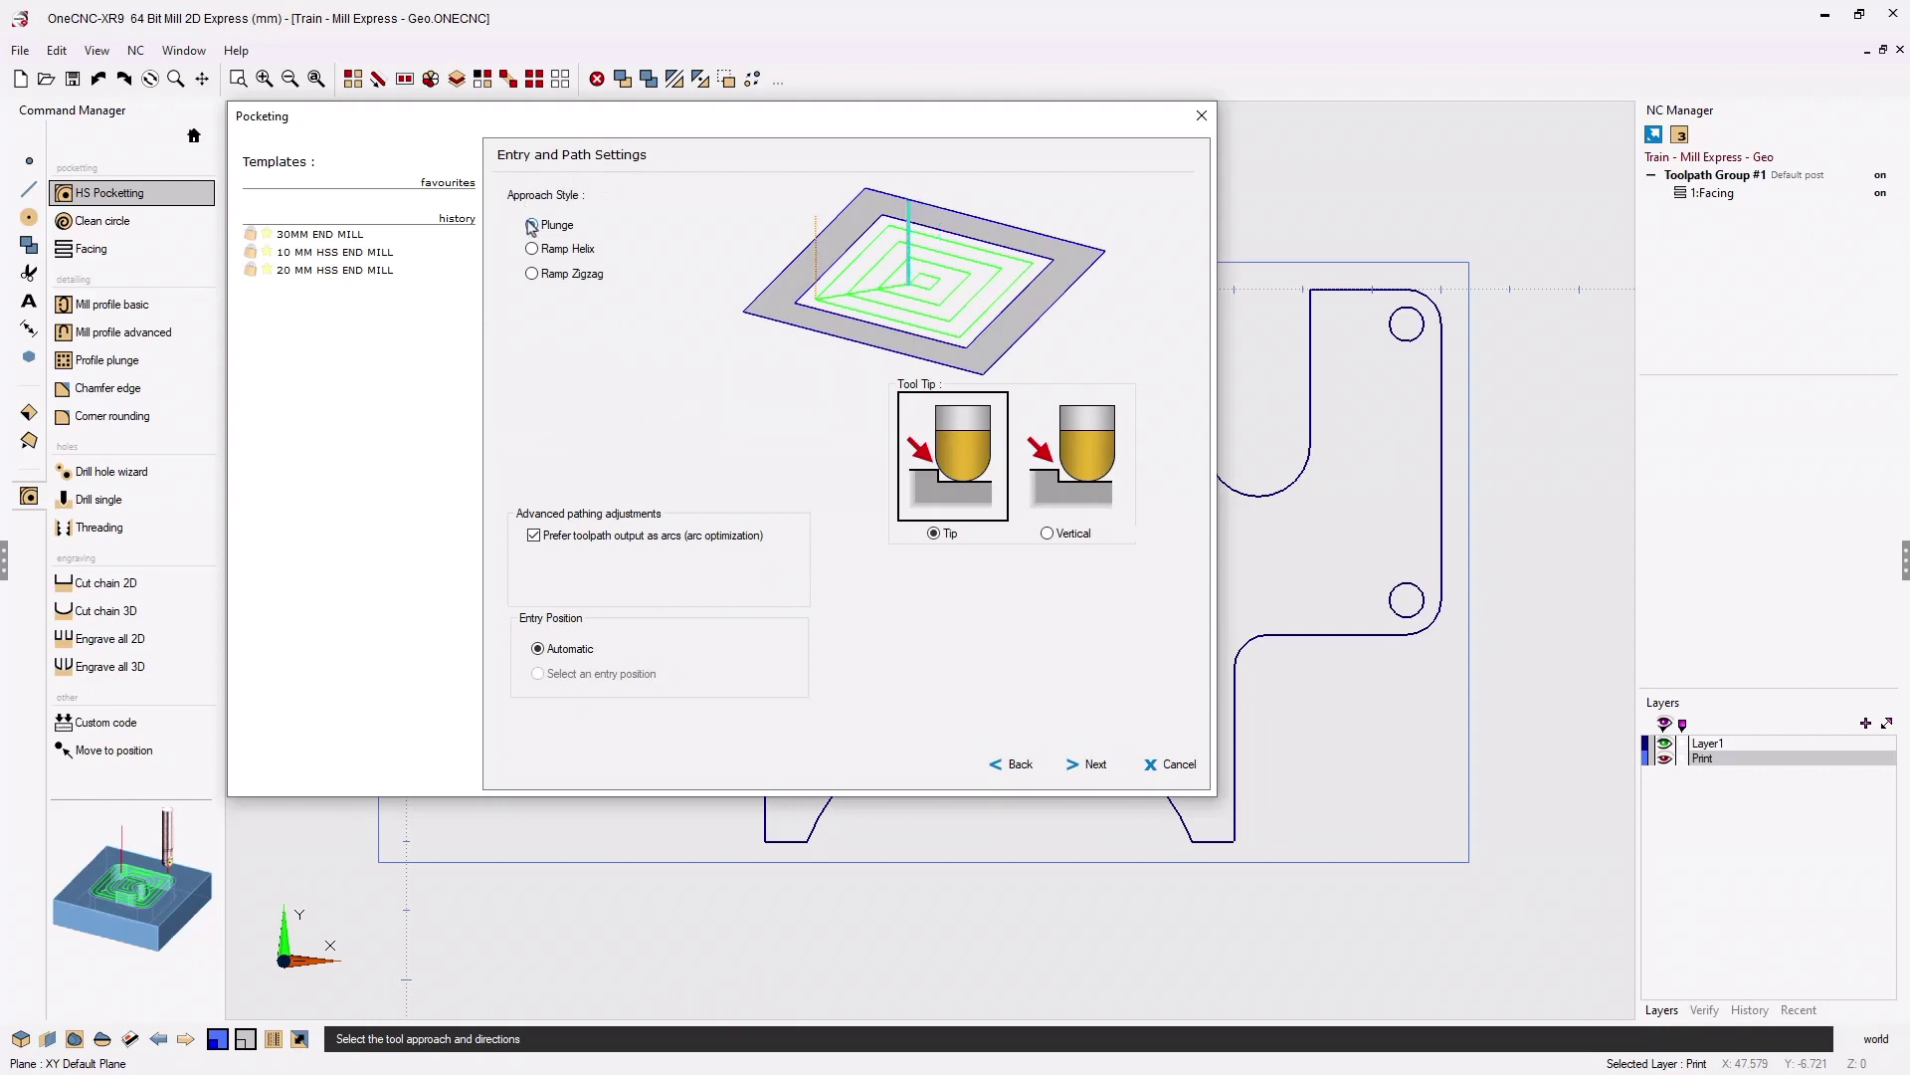
pyautogui.click(532, 249)
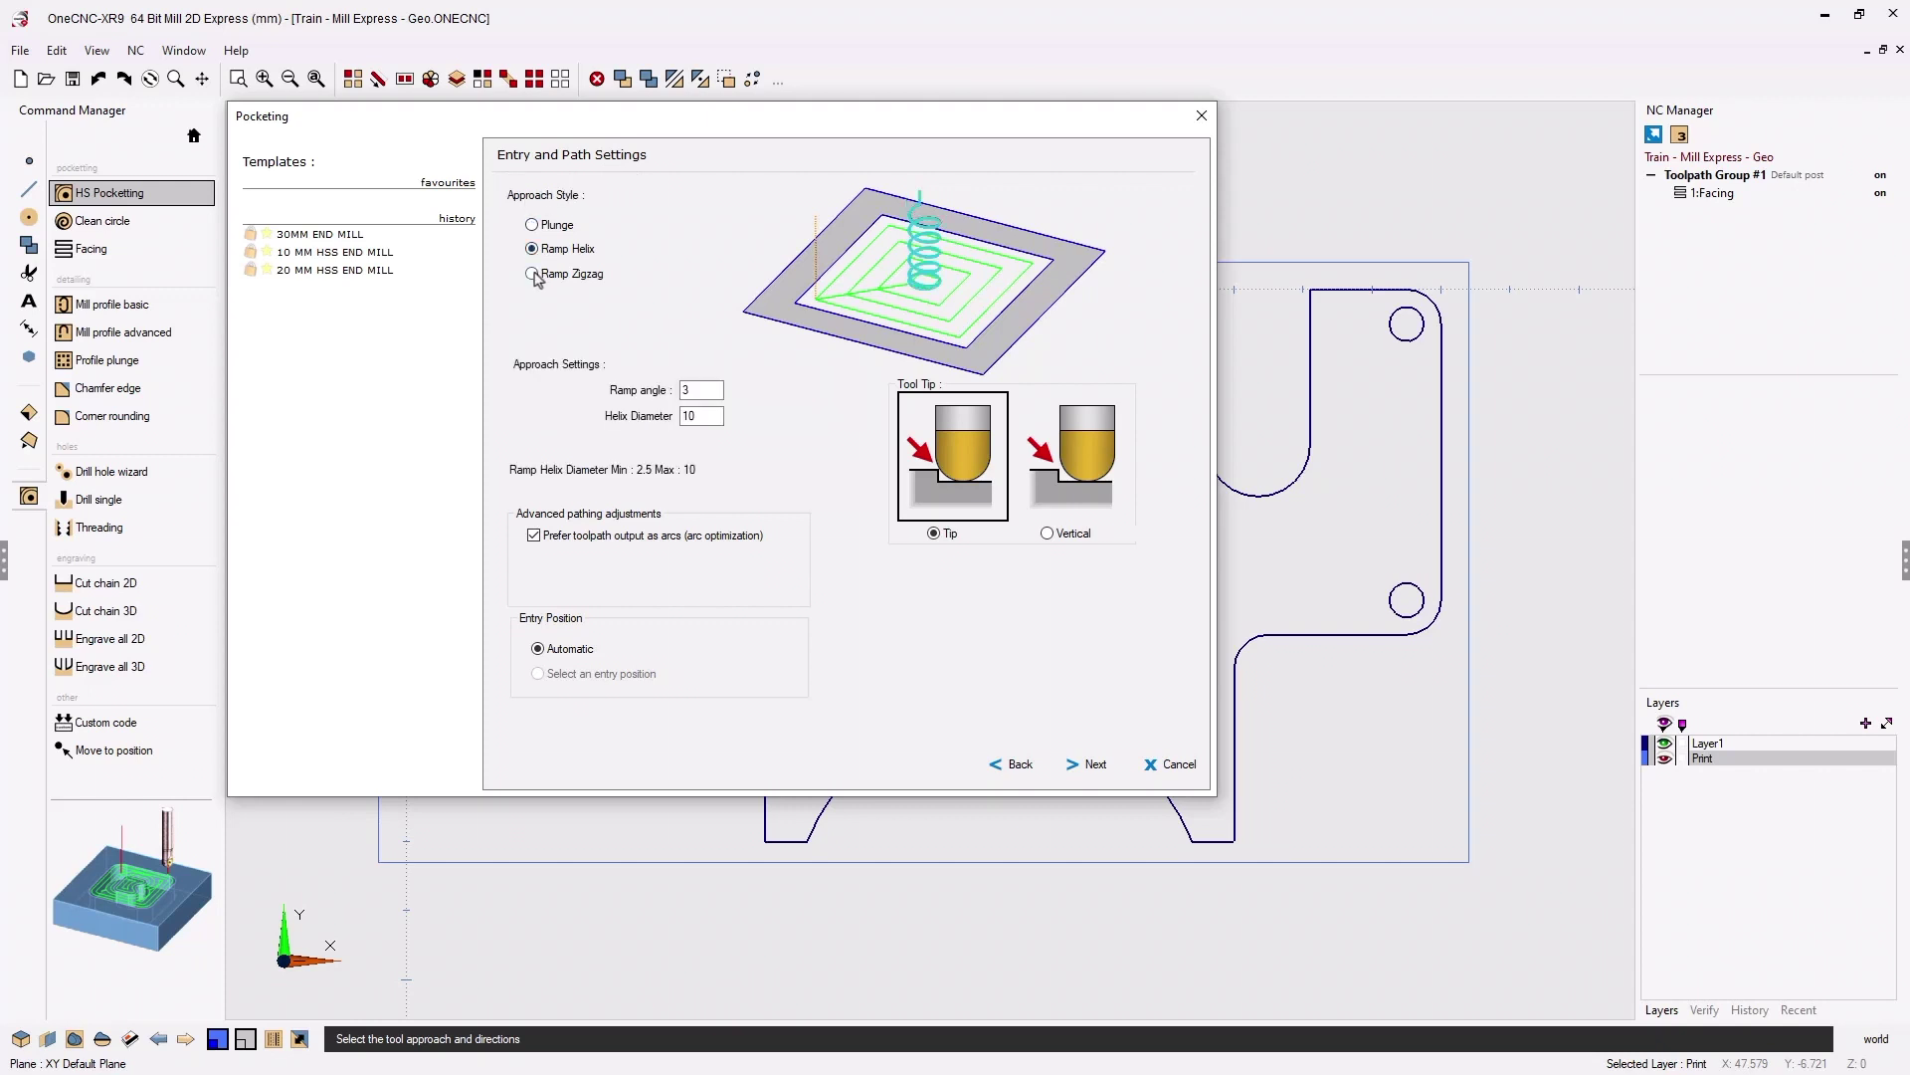
pyautogui.click(534, 273)
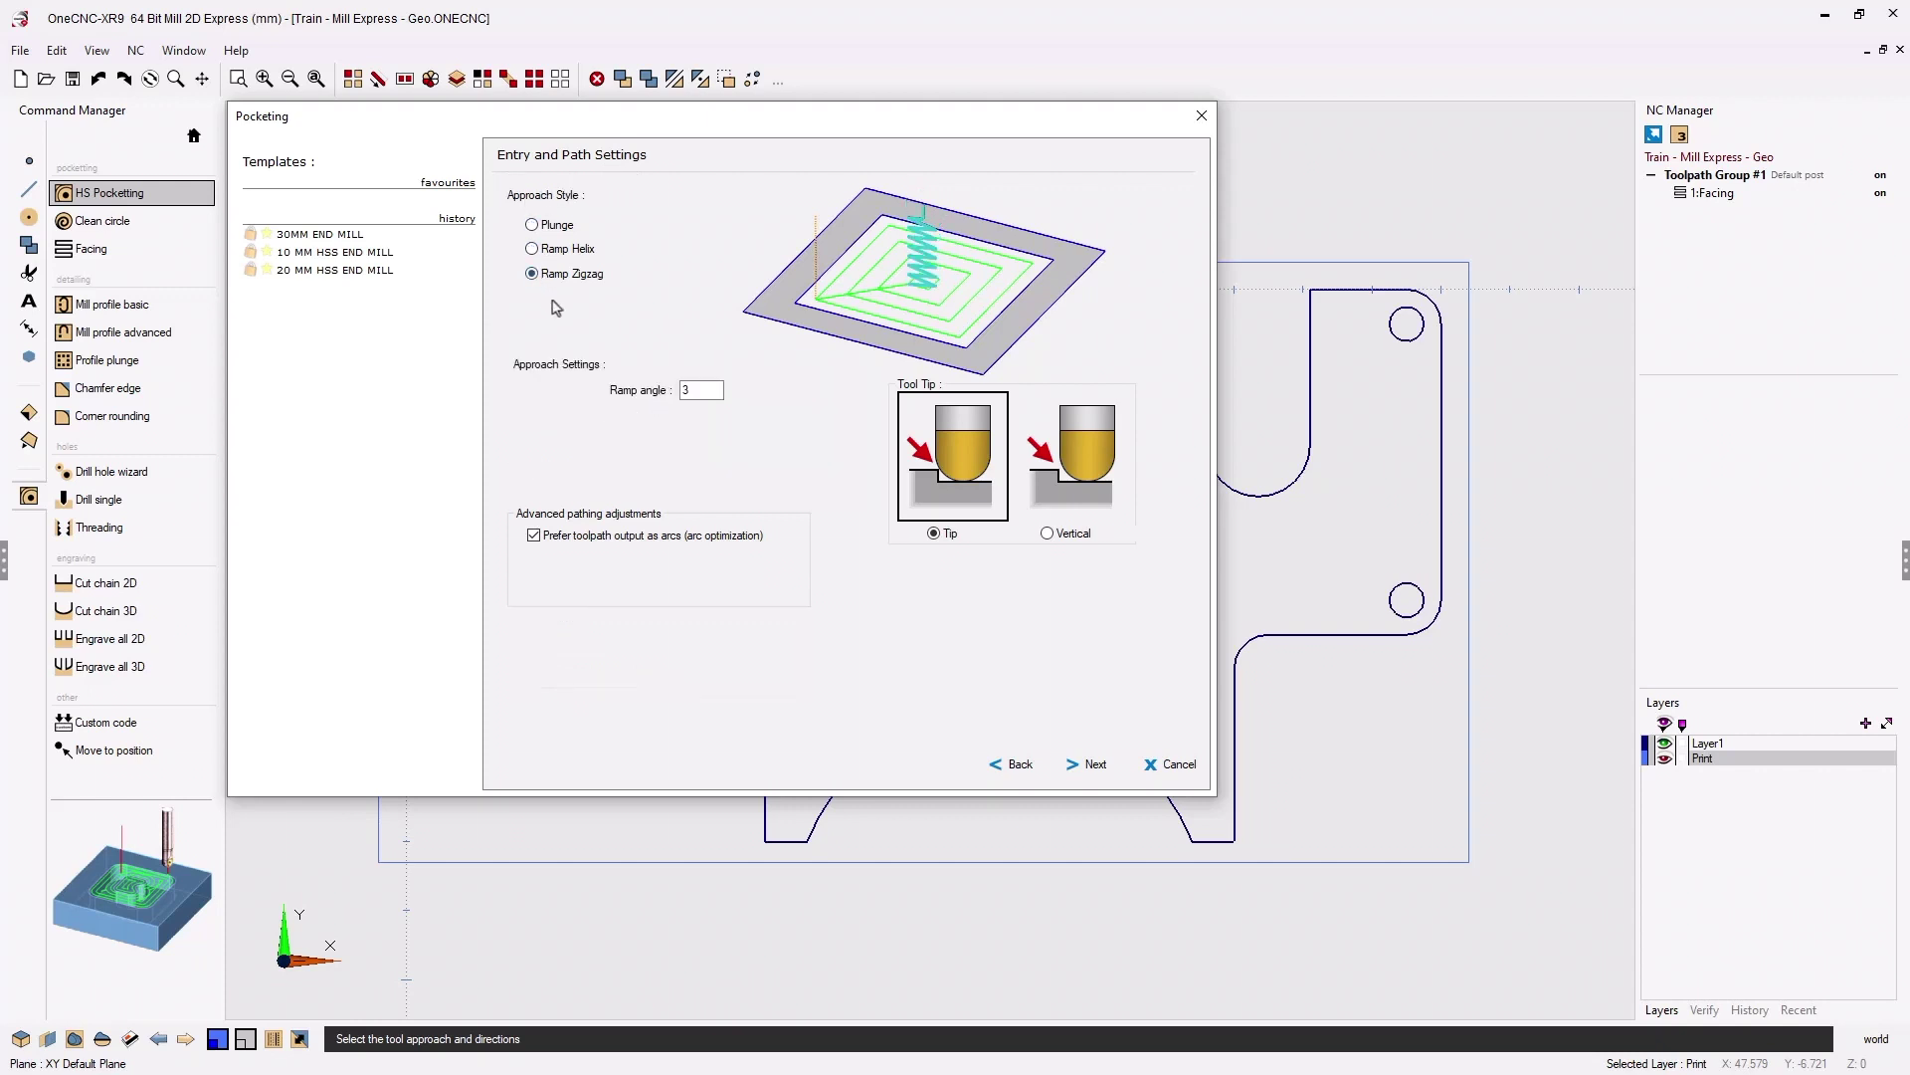
pyautogui.click(533, 250)
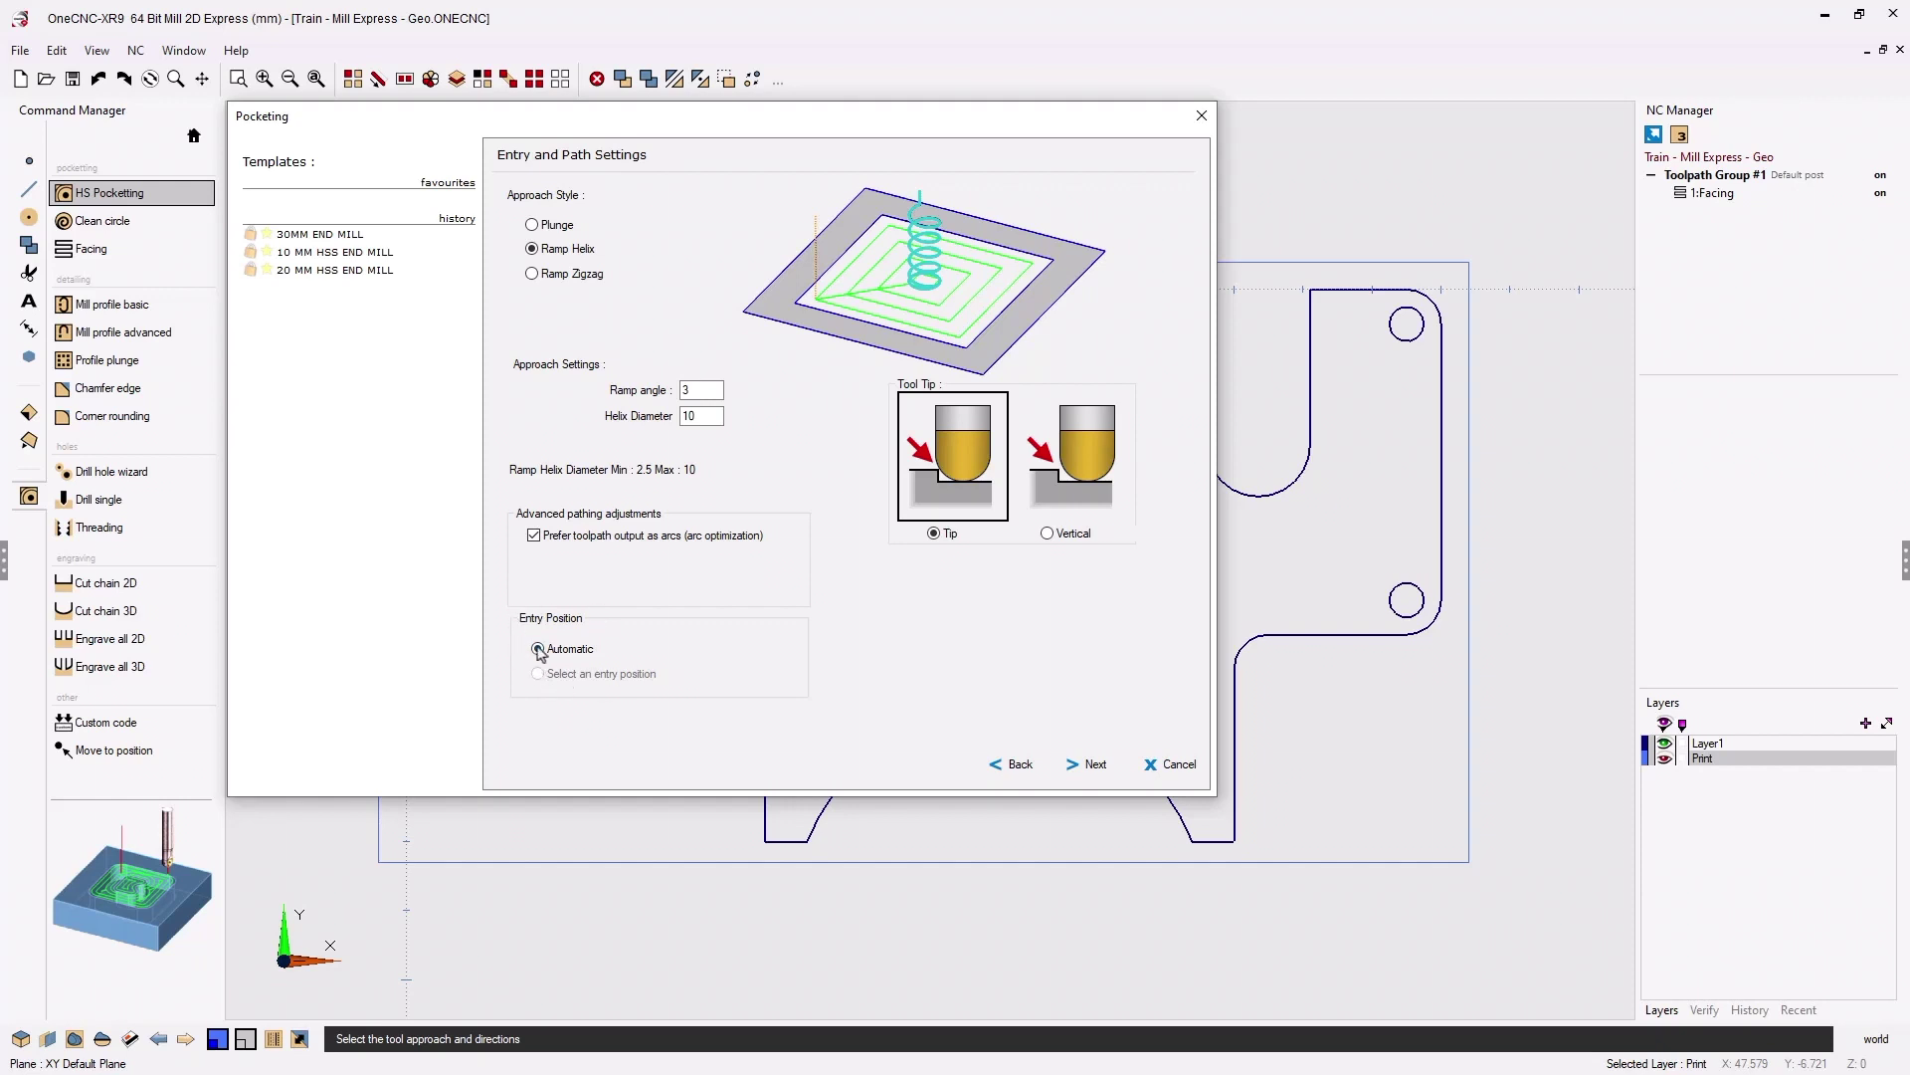
pyautogui.click(1094, 764)
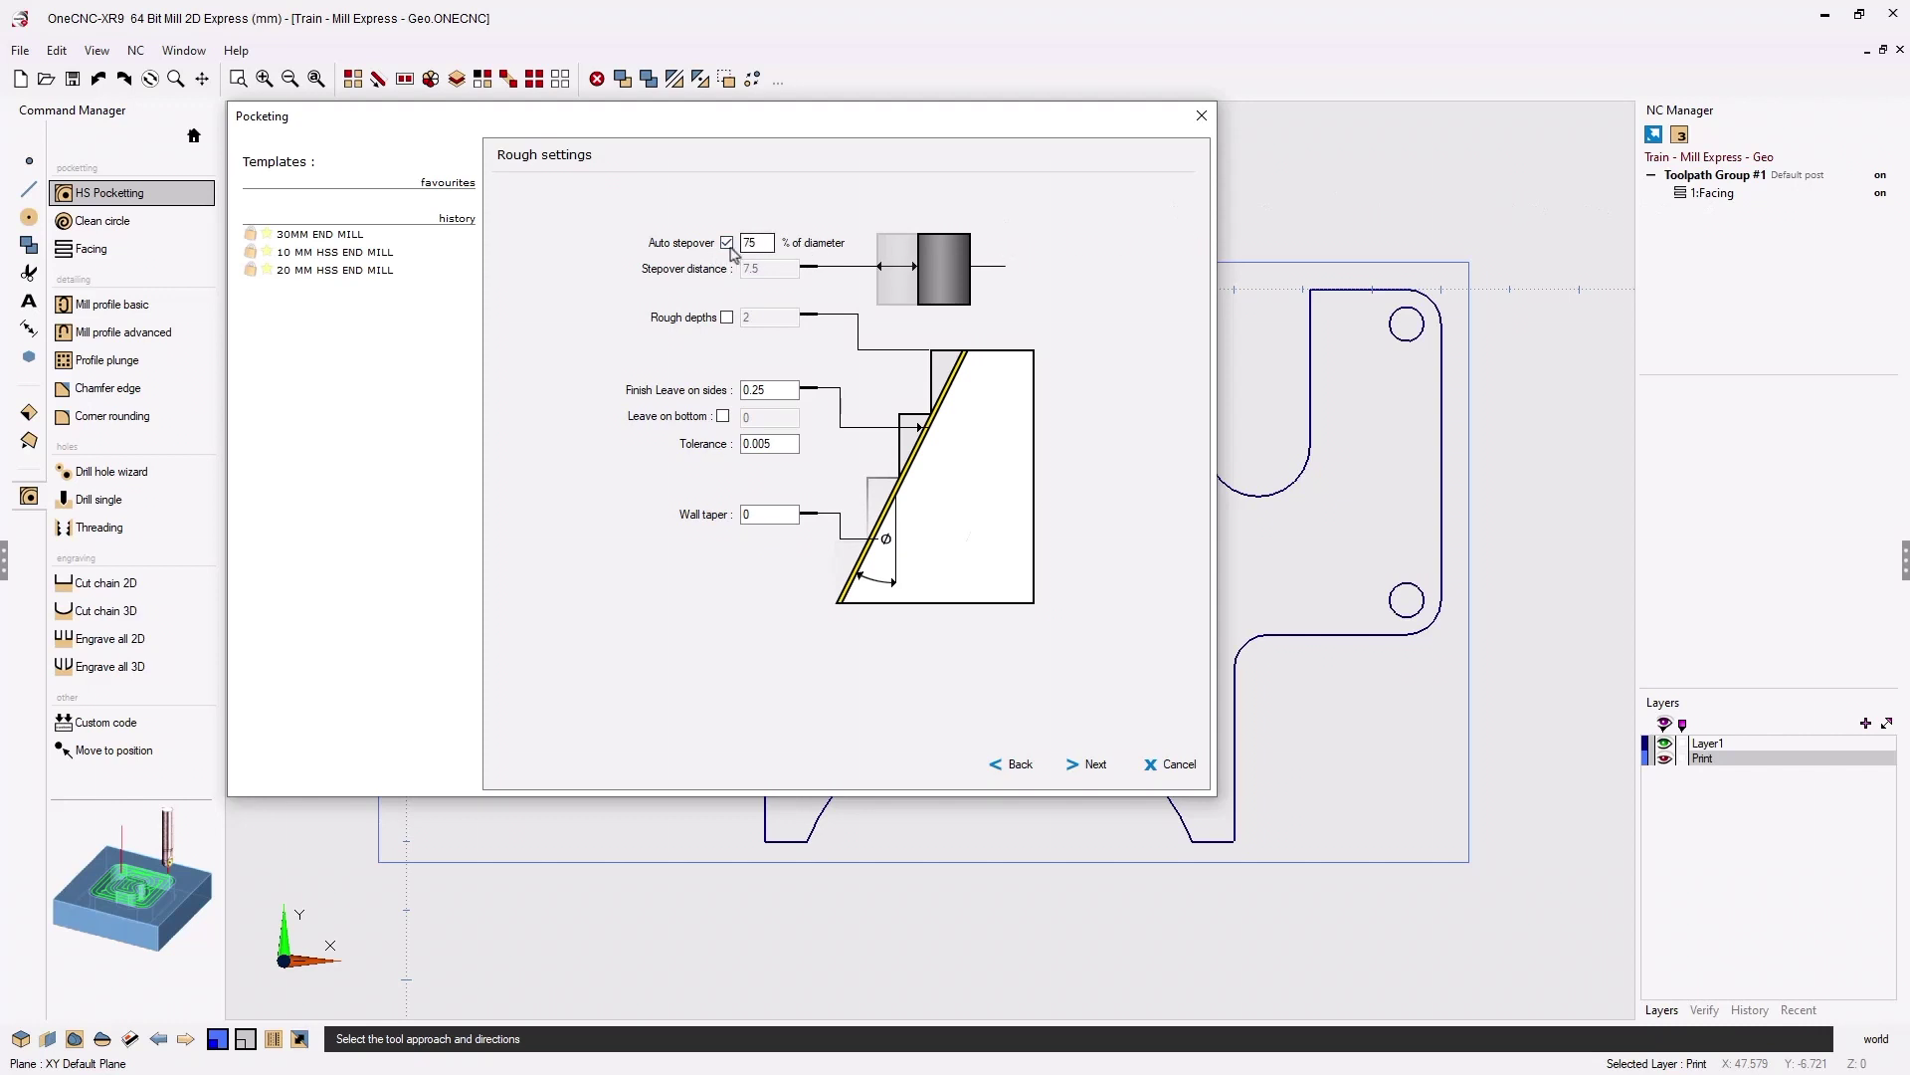
# - Try a manual stepover distance and rough depths, and accept the rough settings with 75% auto stepover and rough depths off
pyautogui.click(727, 242)
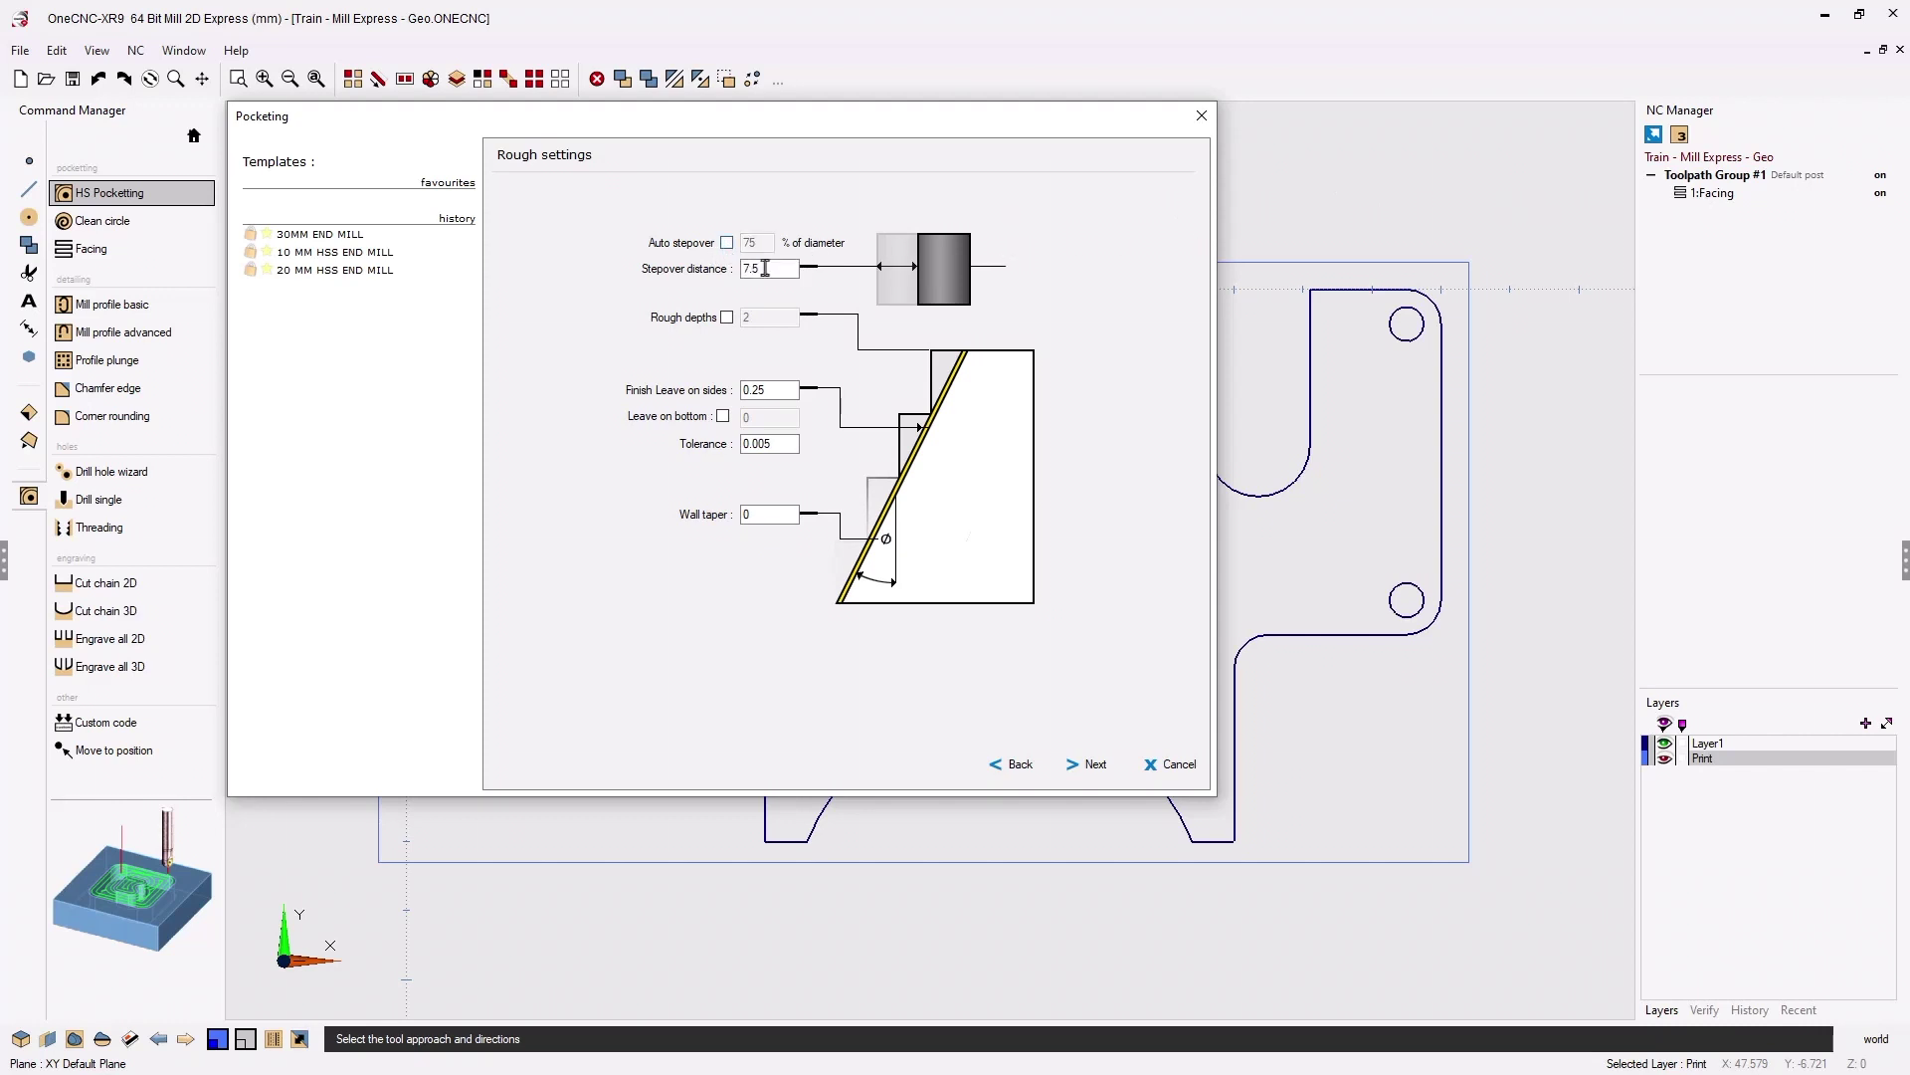
pyautogui.moveTo(778, 270); pyautogui.dragTo(745, 273)
pyautogui.click(727, 243)
pyautogui.click(727, 318)
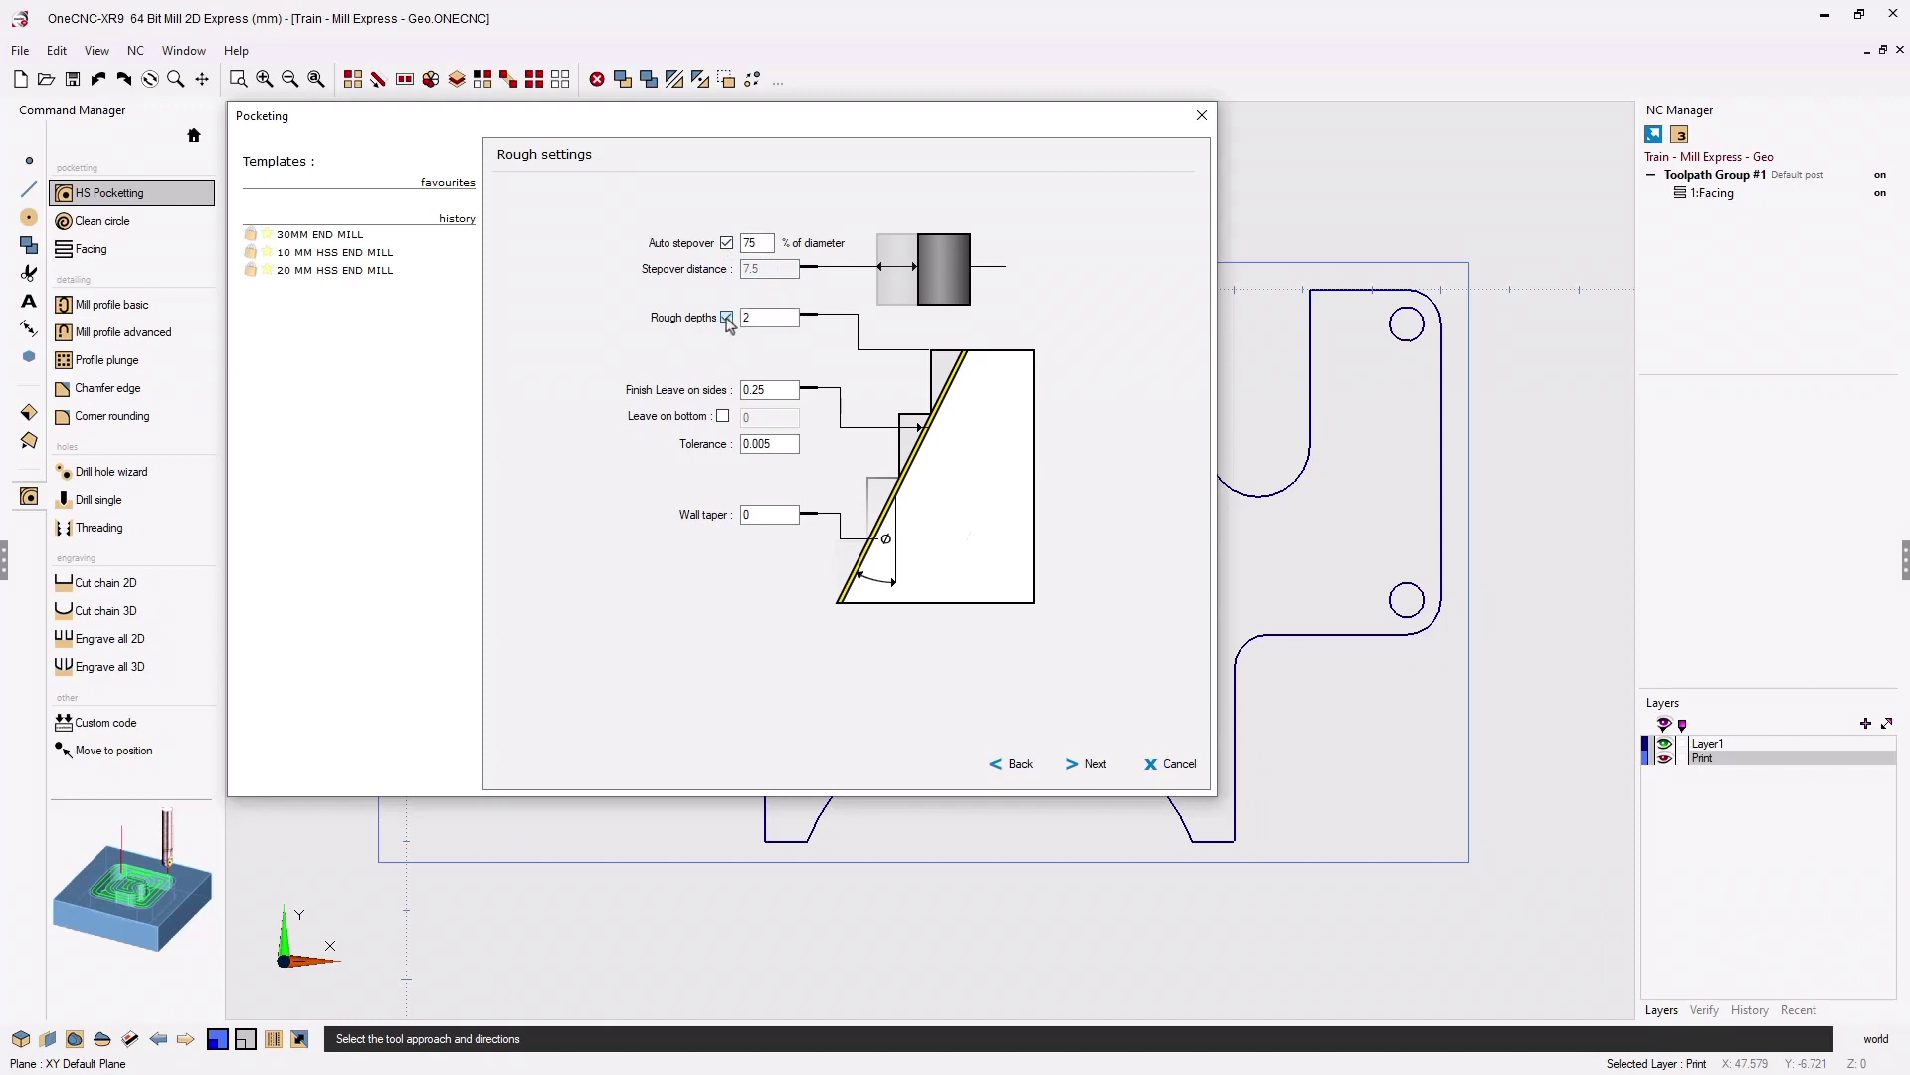
pyautogui.click(728, 319)
pyautogui.click(1092, 764)
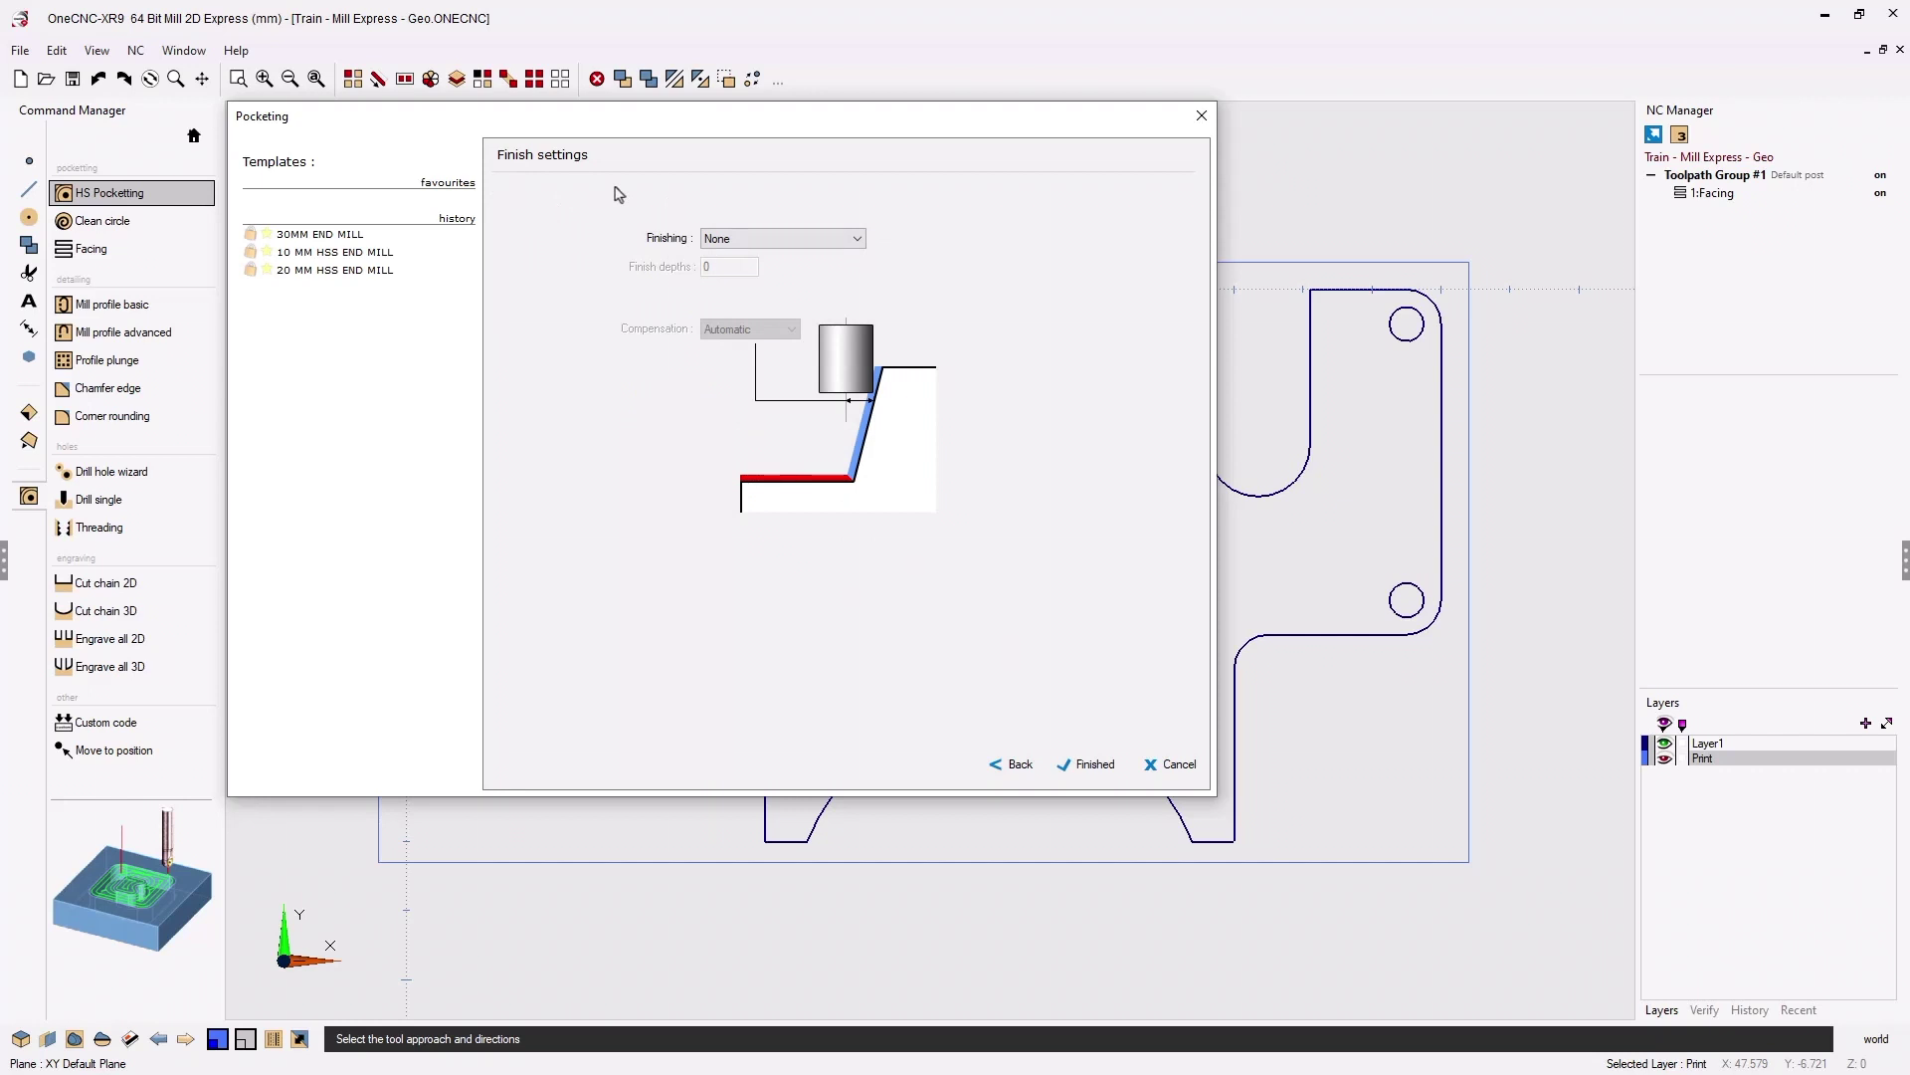
# - Try Bottom only finishing and recheck the rough settings, and complete the pocketing operation with finishing set to None
pyautogui.click(728, 241)
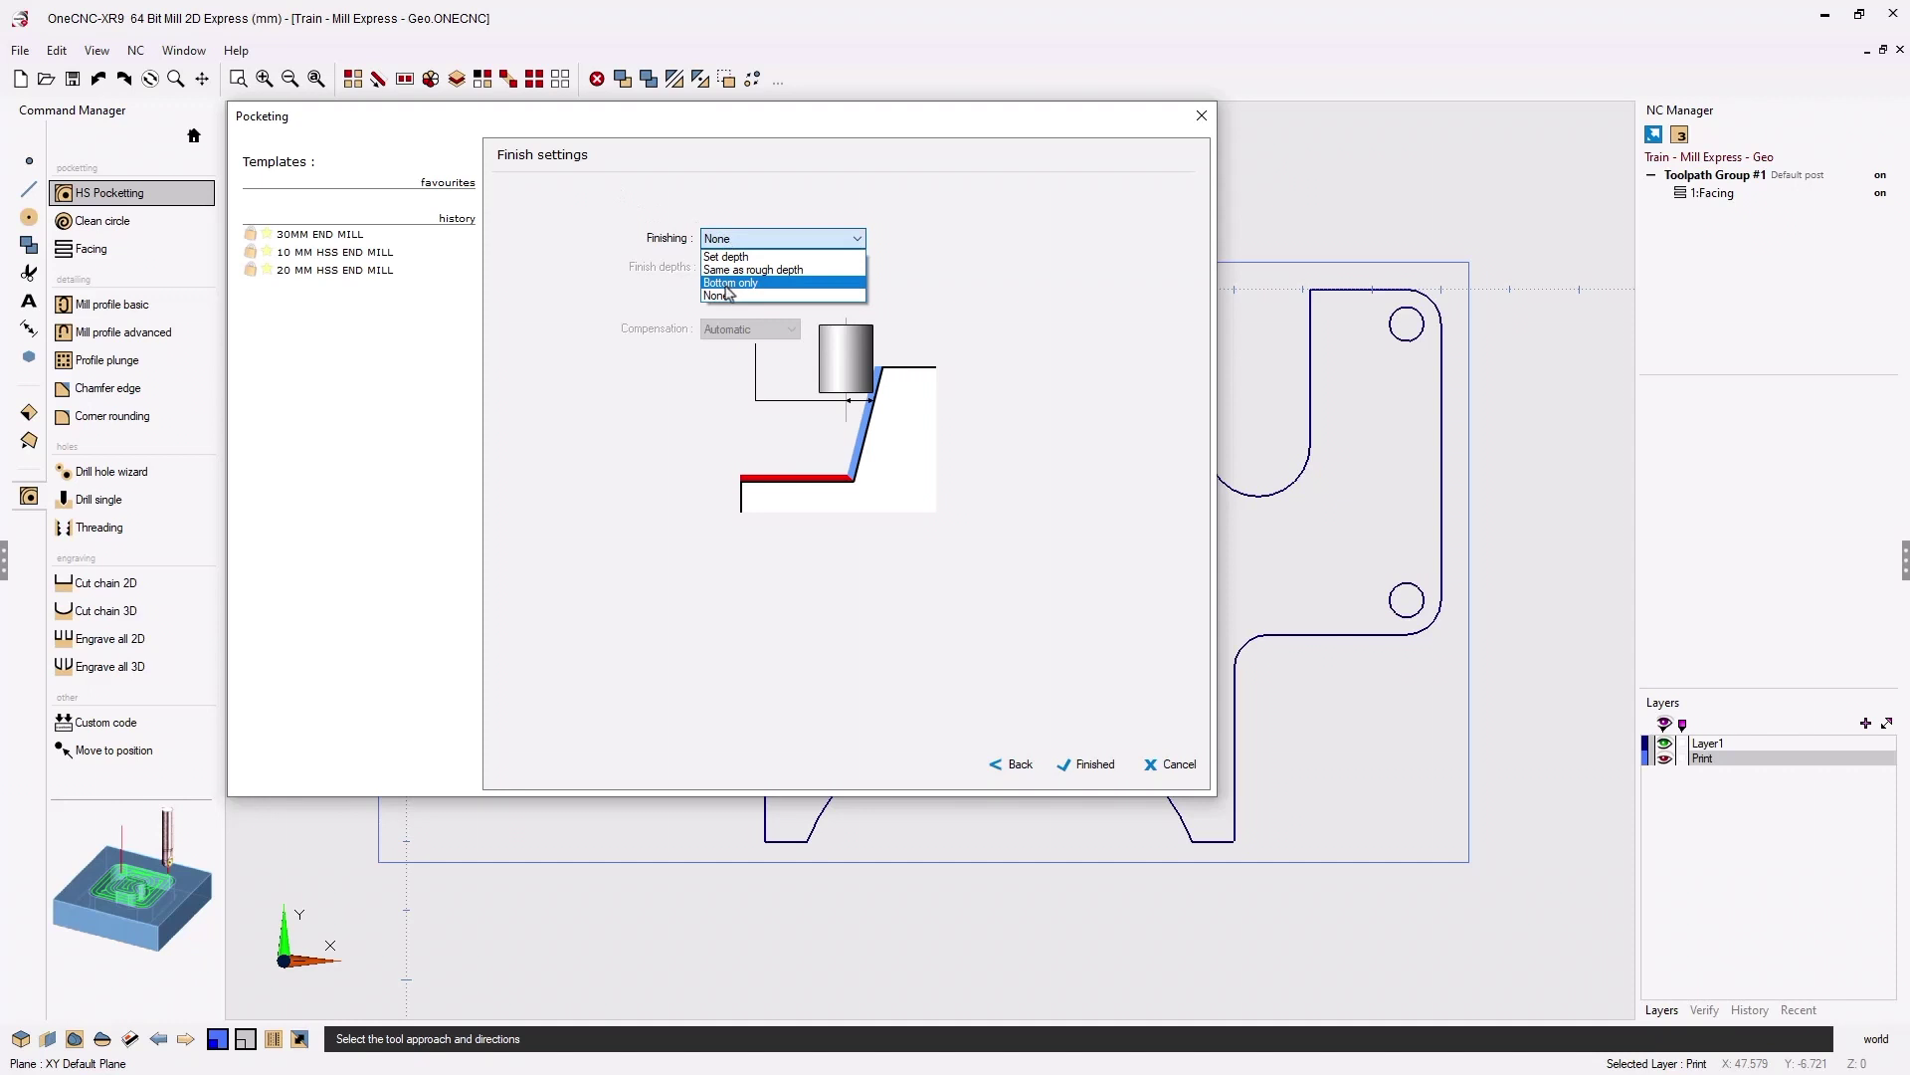
pyautogui.click(727, 285)
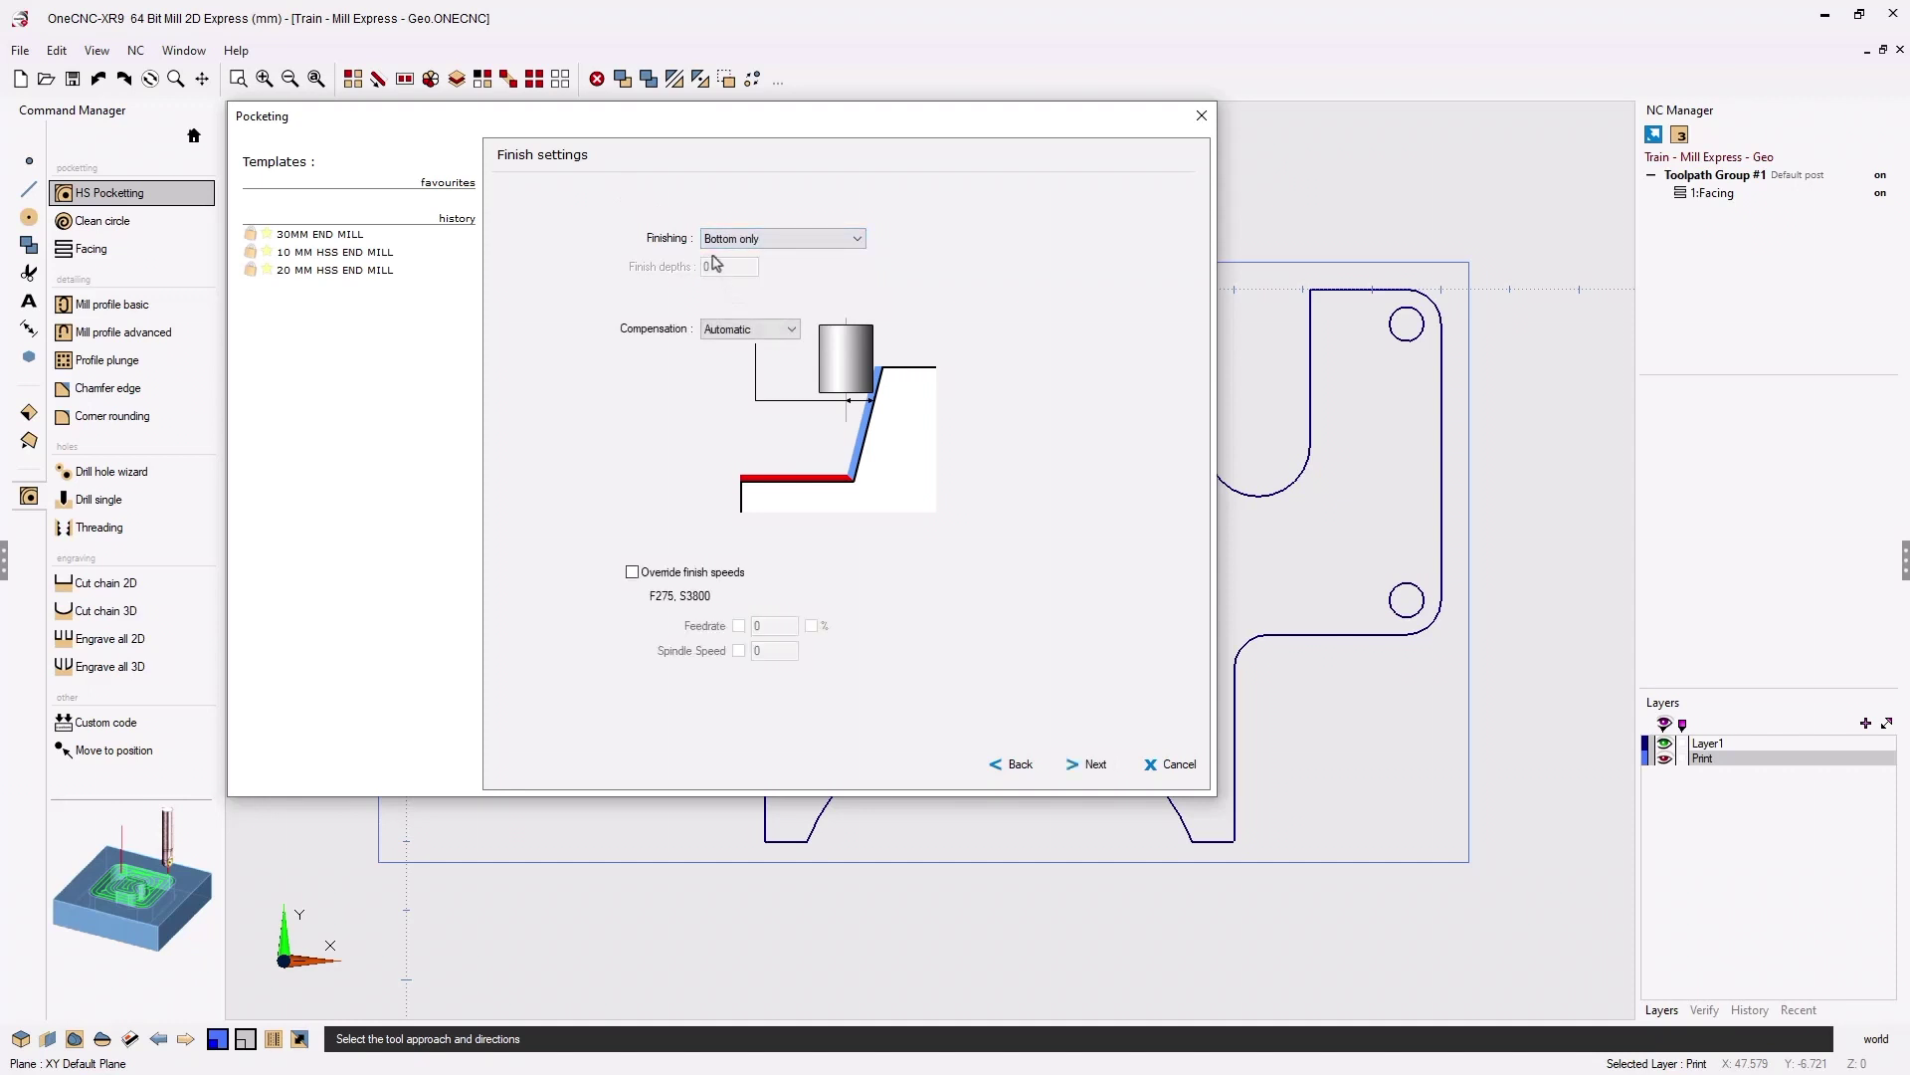
pyautogui.click(1013, 766)
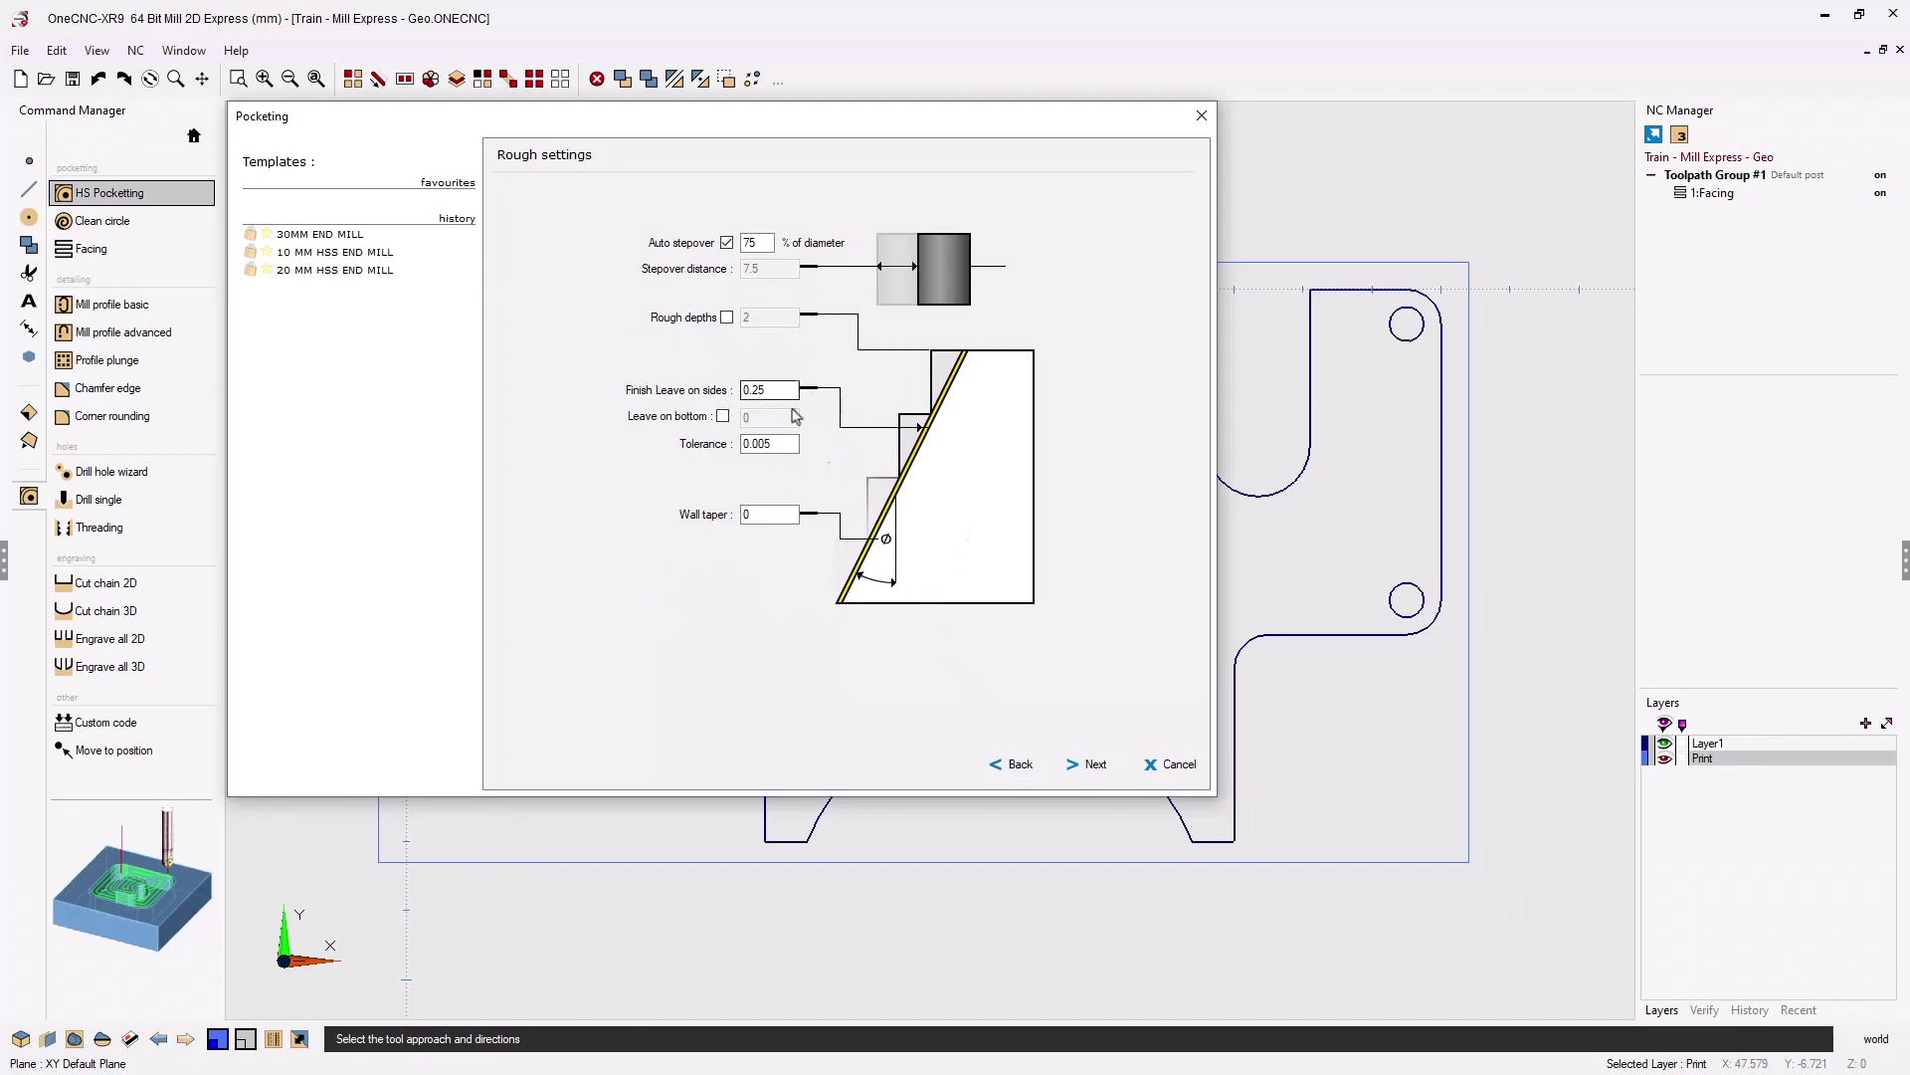
pyautogui.click(1089, 765)
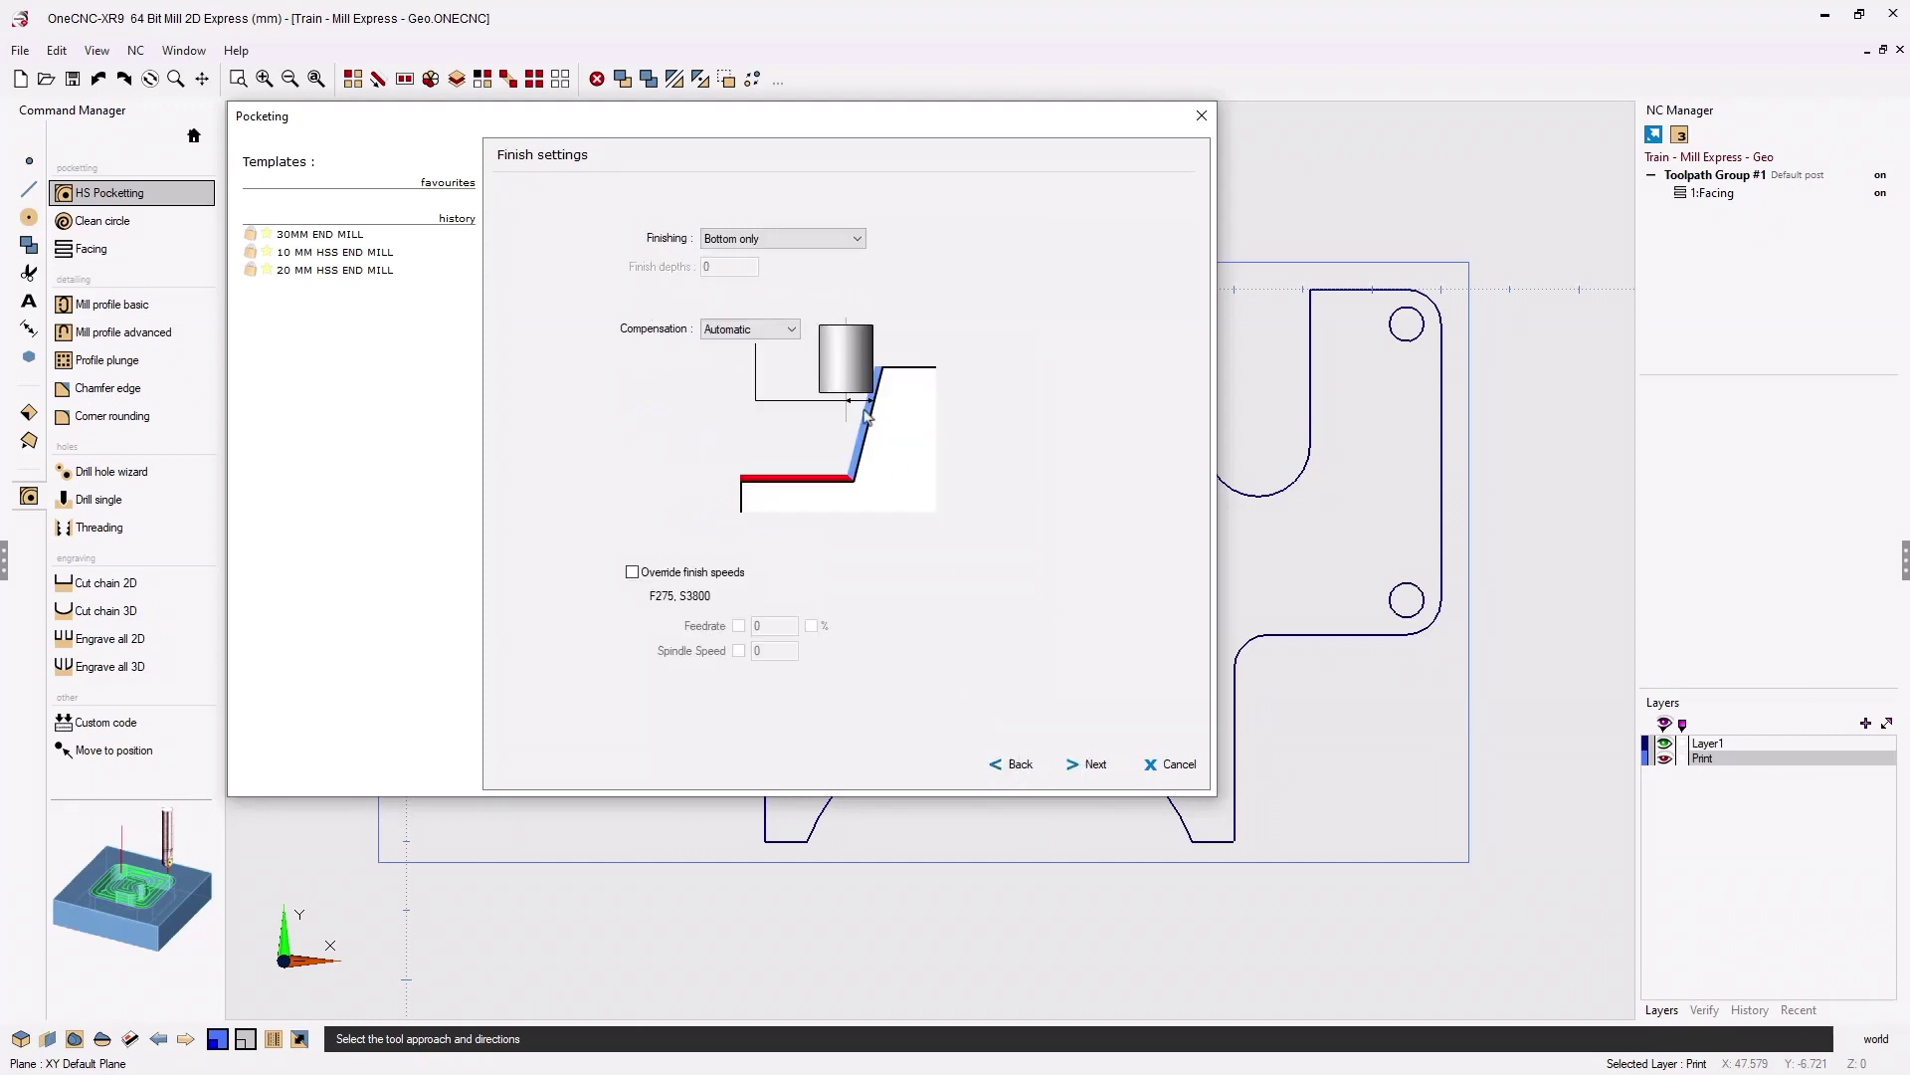
pyautogui.click(788, 242)
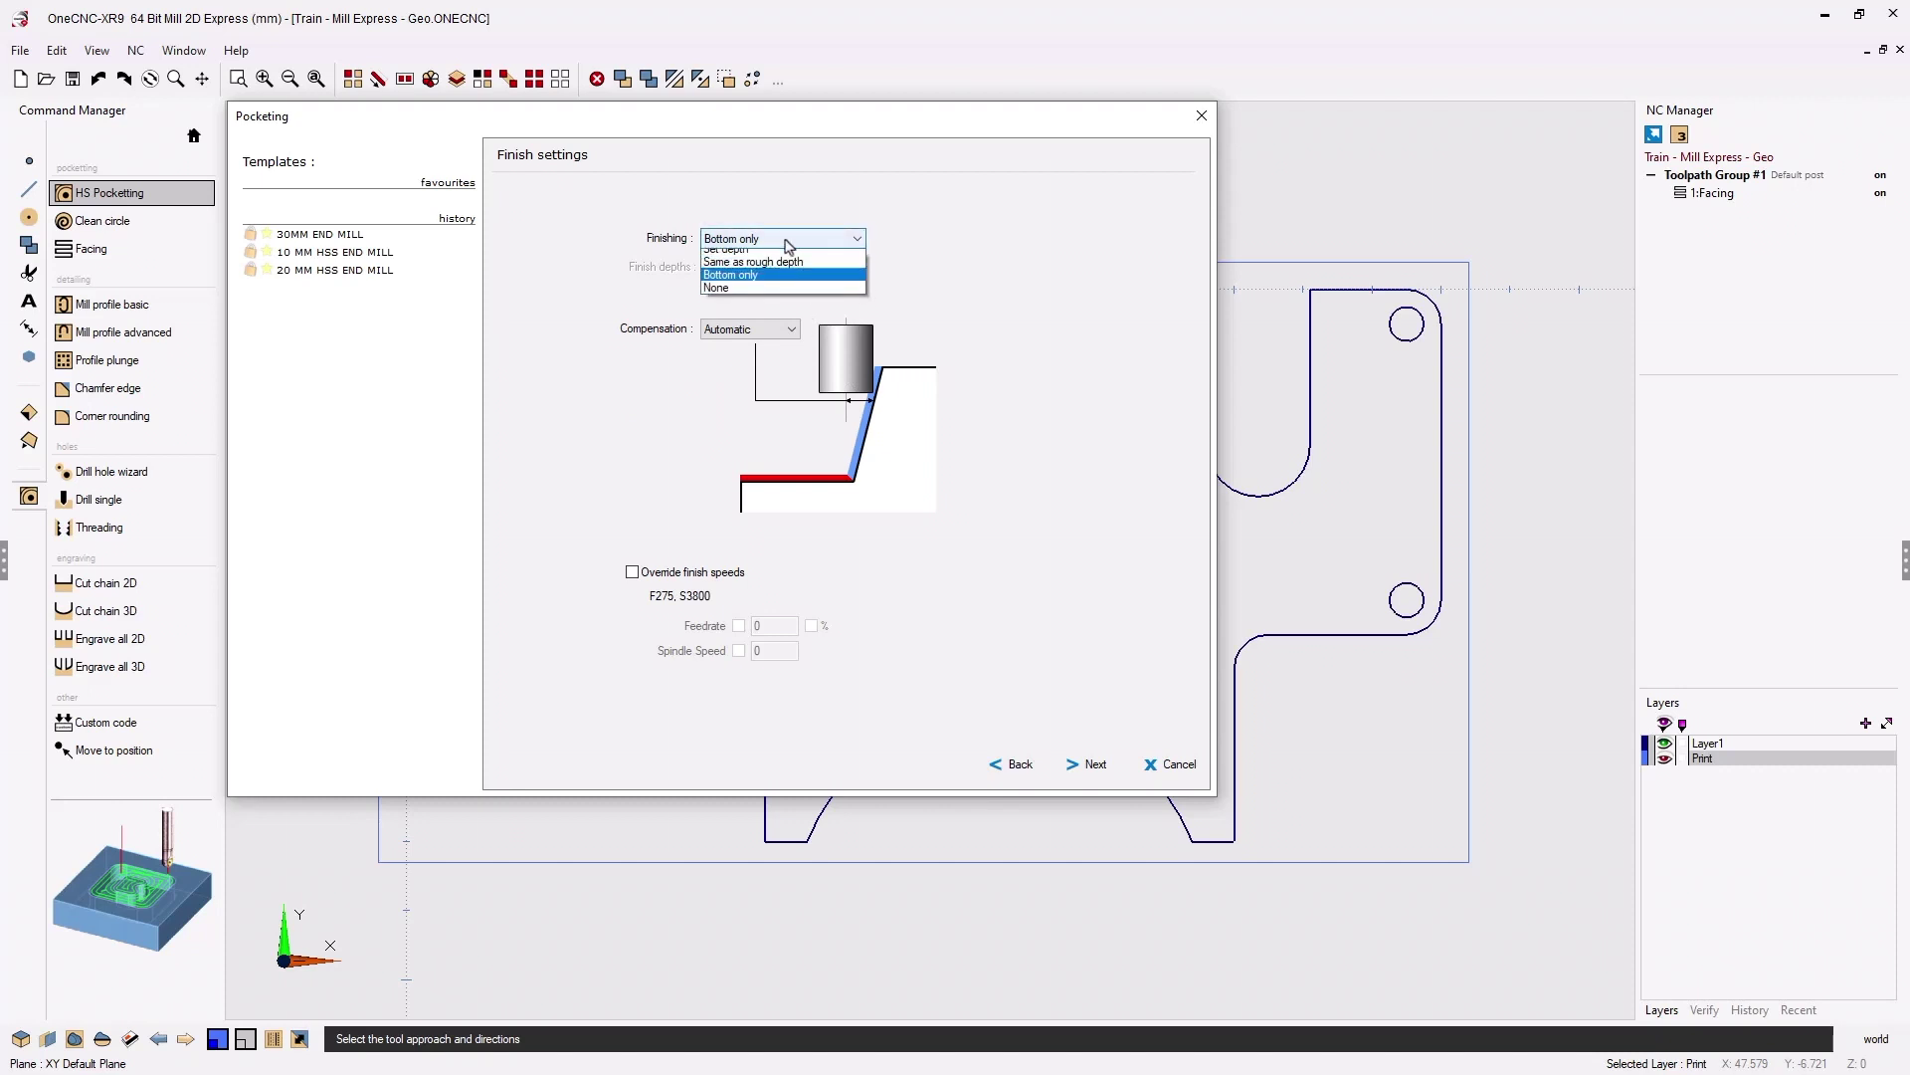
pyautogui.click(746, 296)
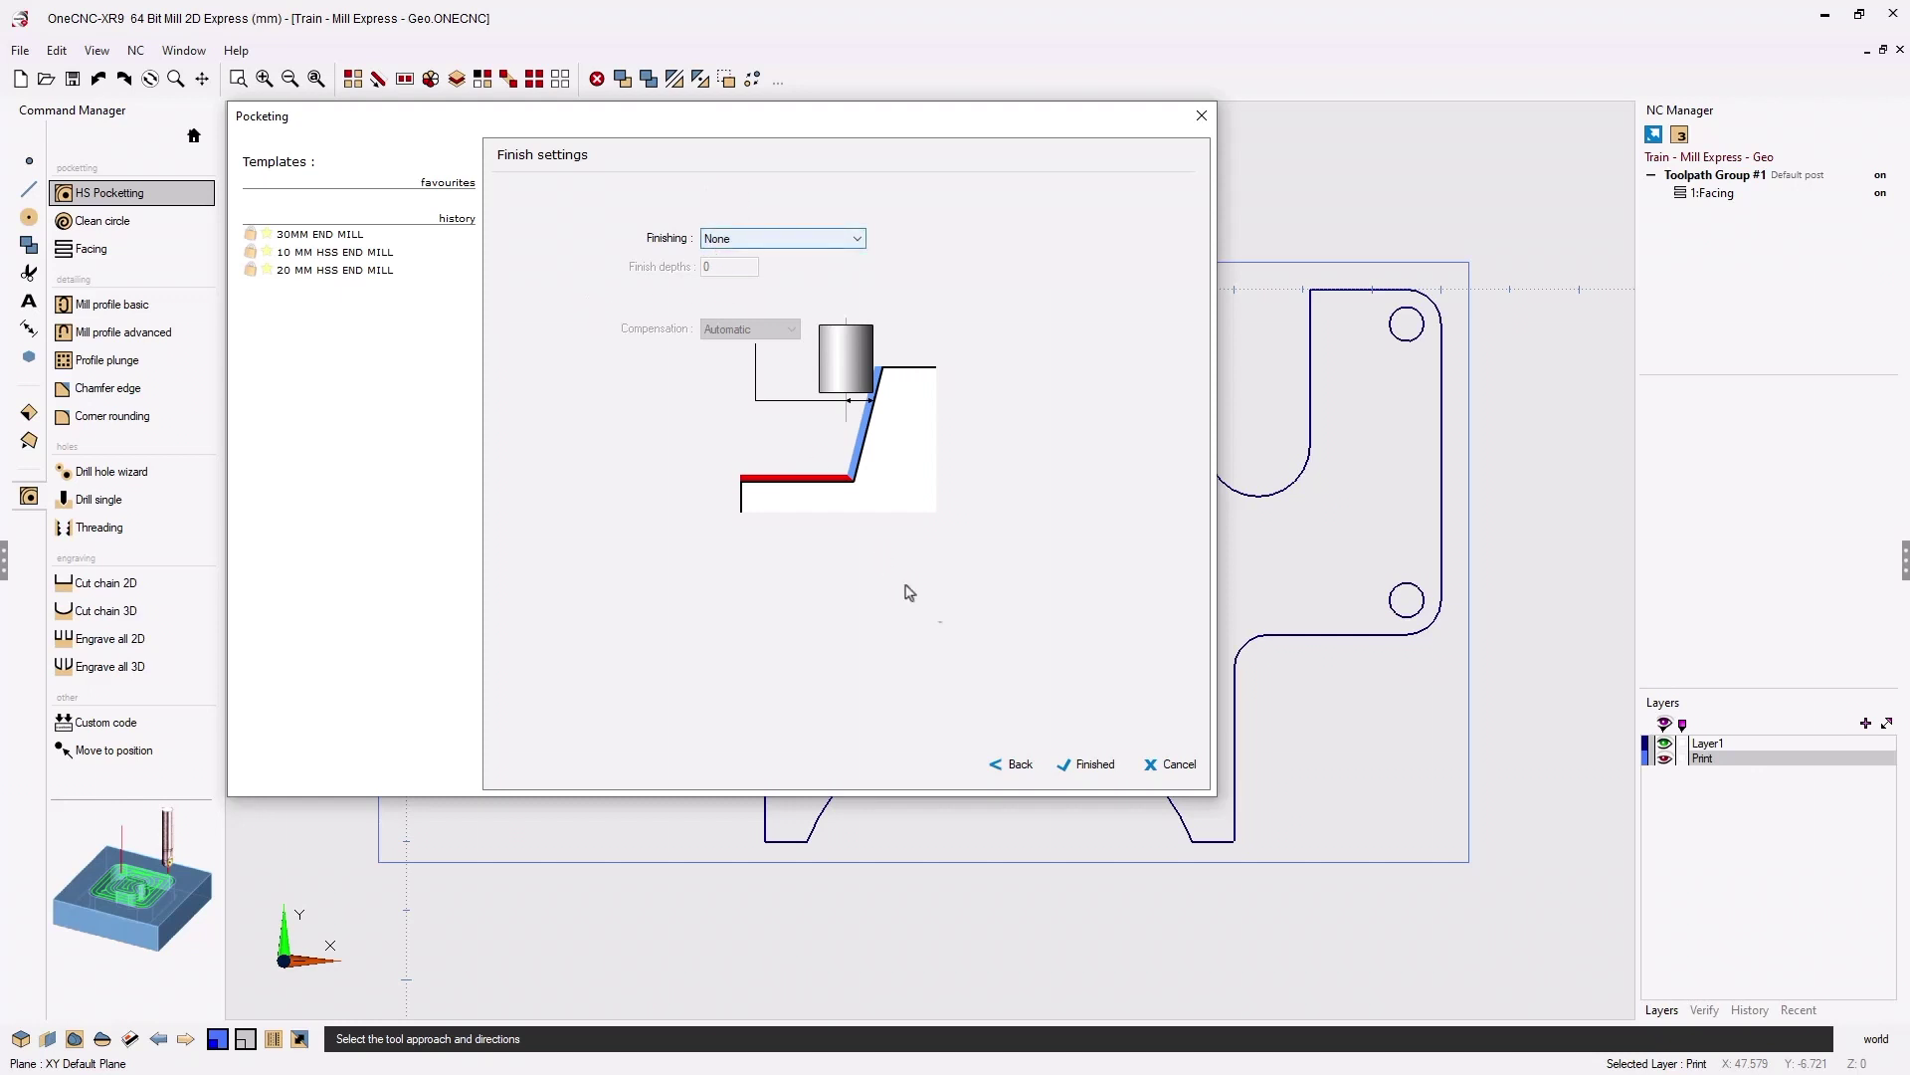
pyautogui.click(1091, 764)
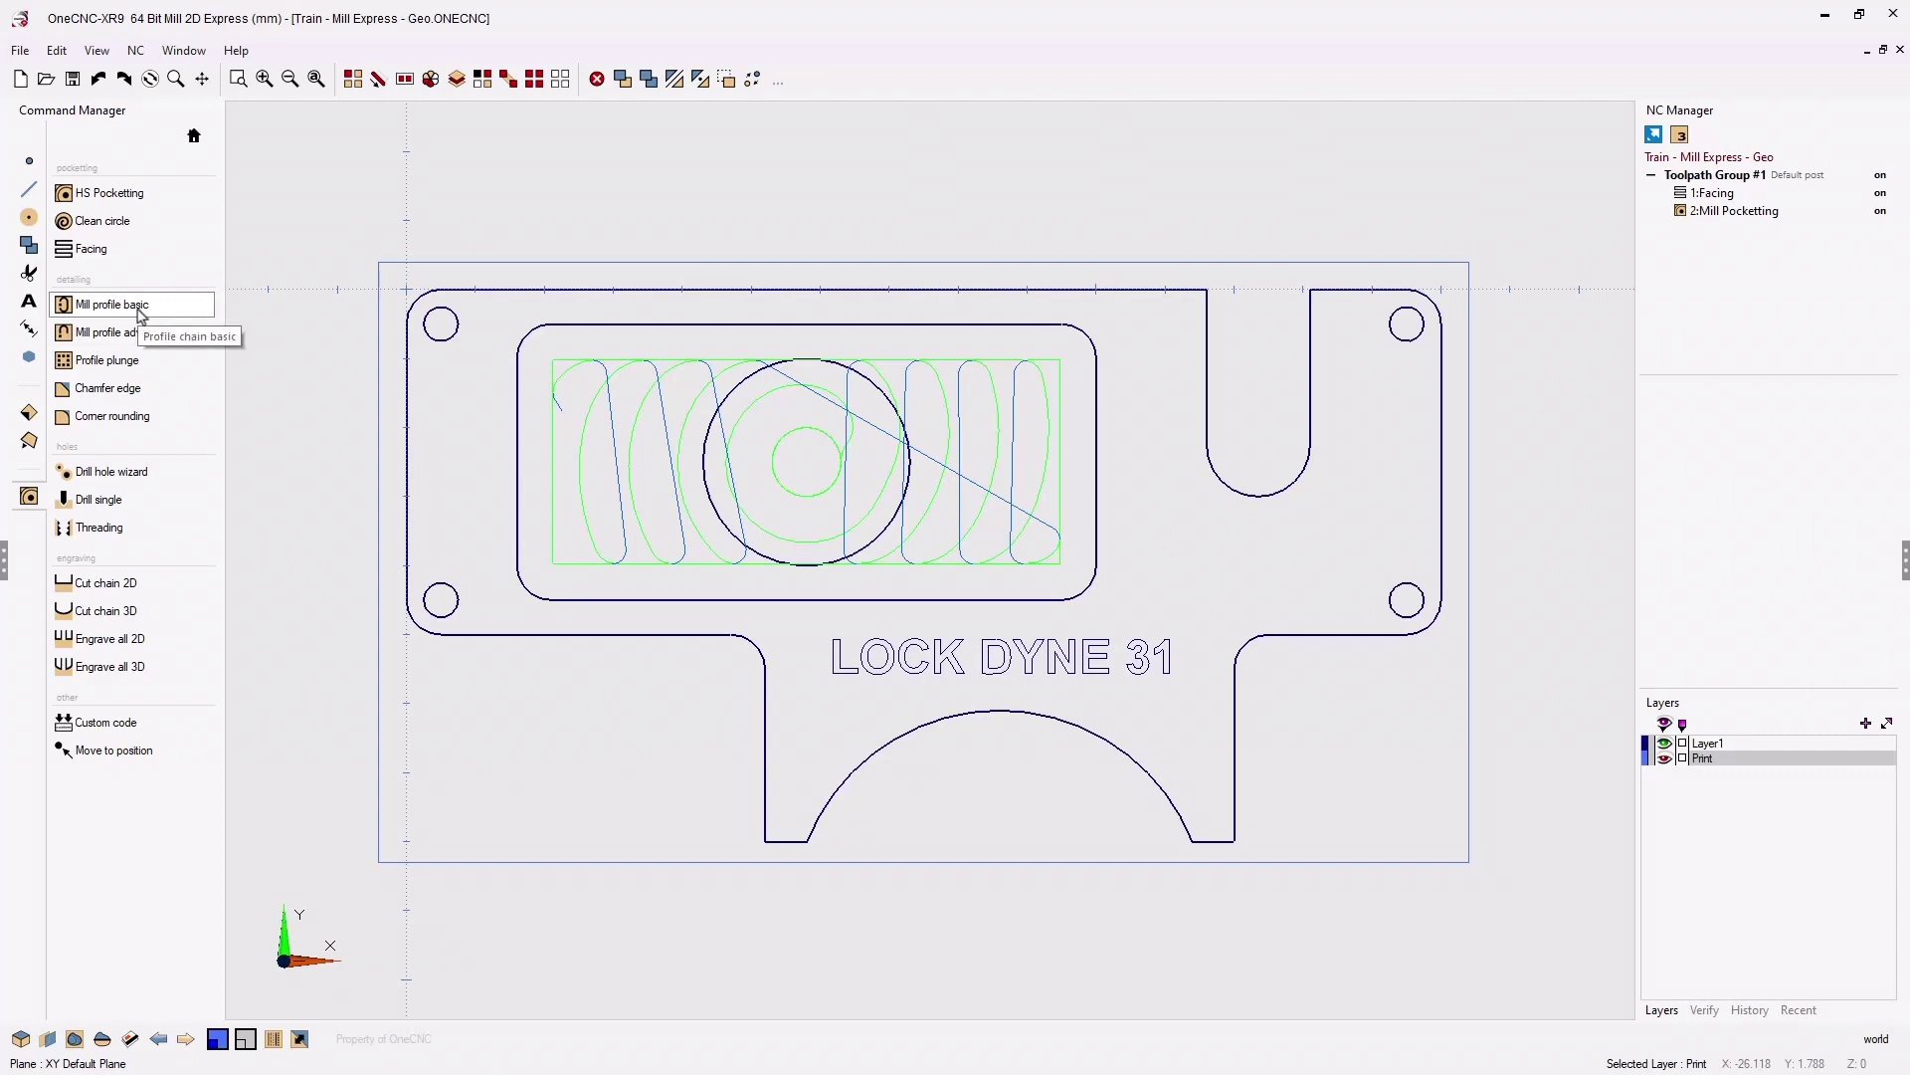
# - Start a basic mill profile and chain the whole rounded rectangle from its upper edge, cutting leftward on the inside
pyautogui.click(140, 314)
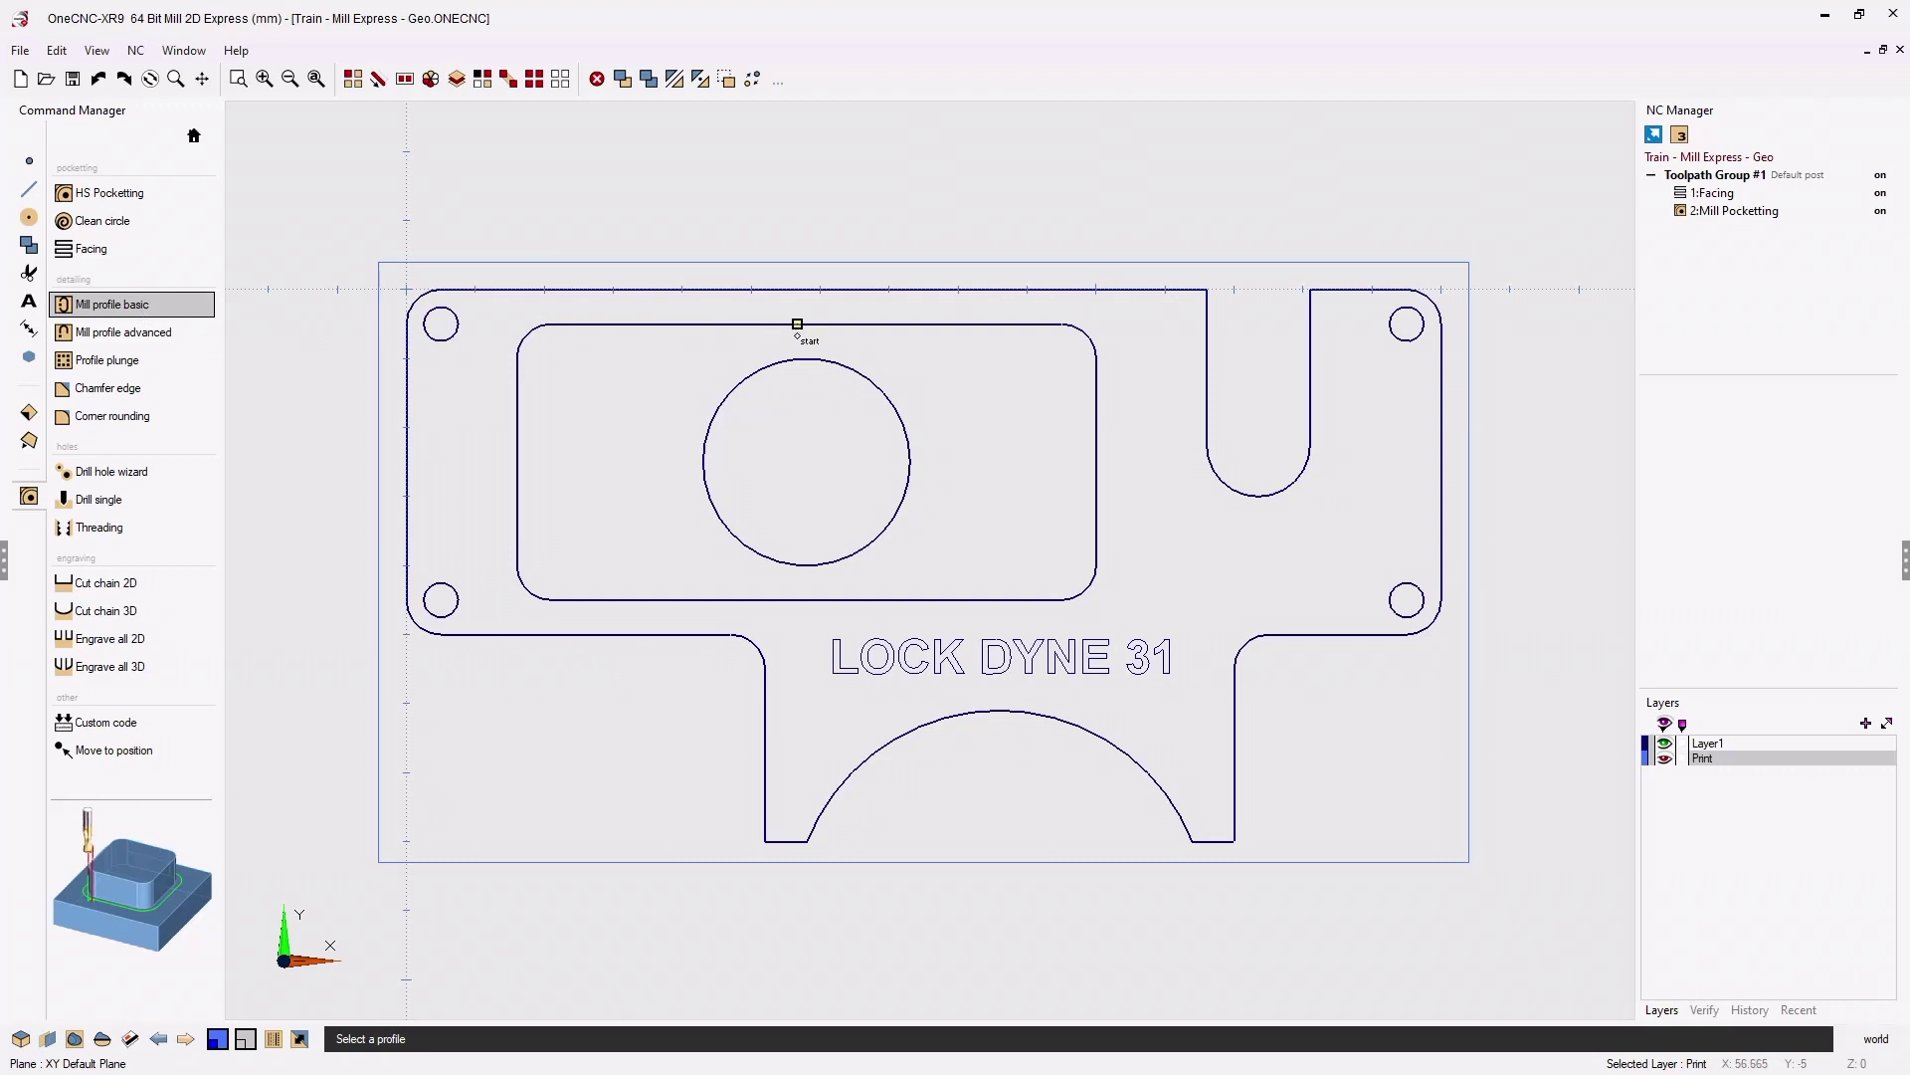
pyautogui.click(797, 324)
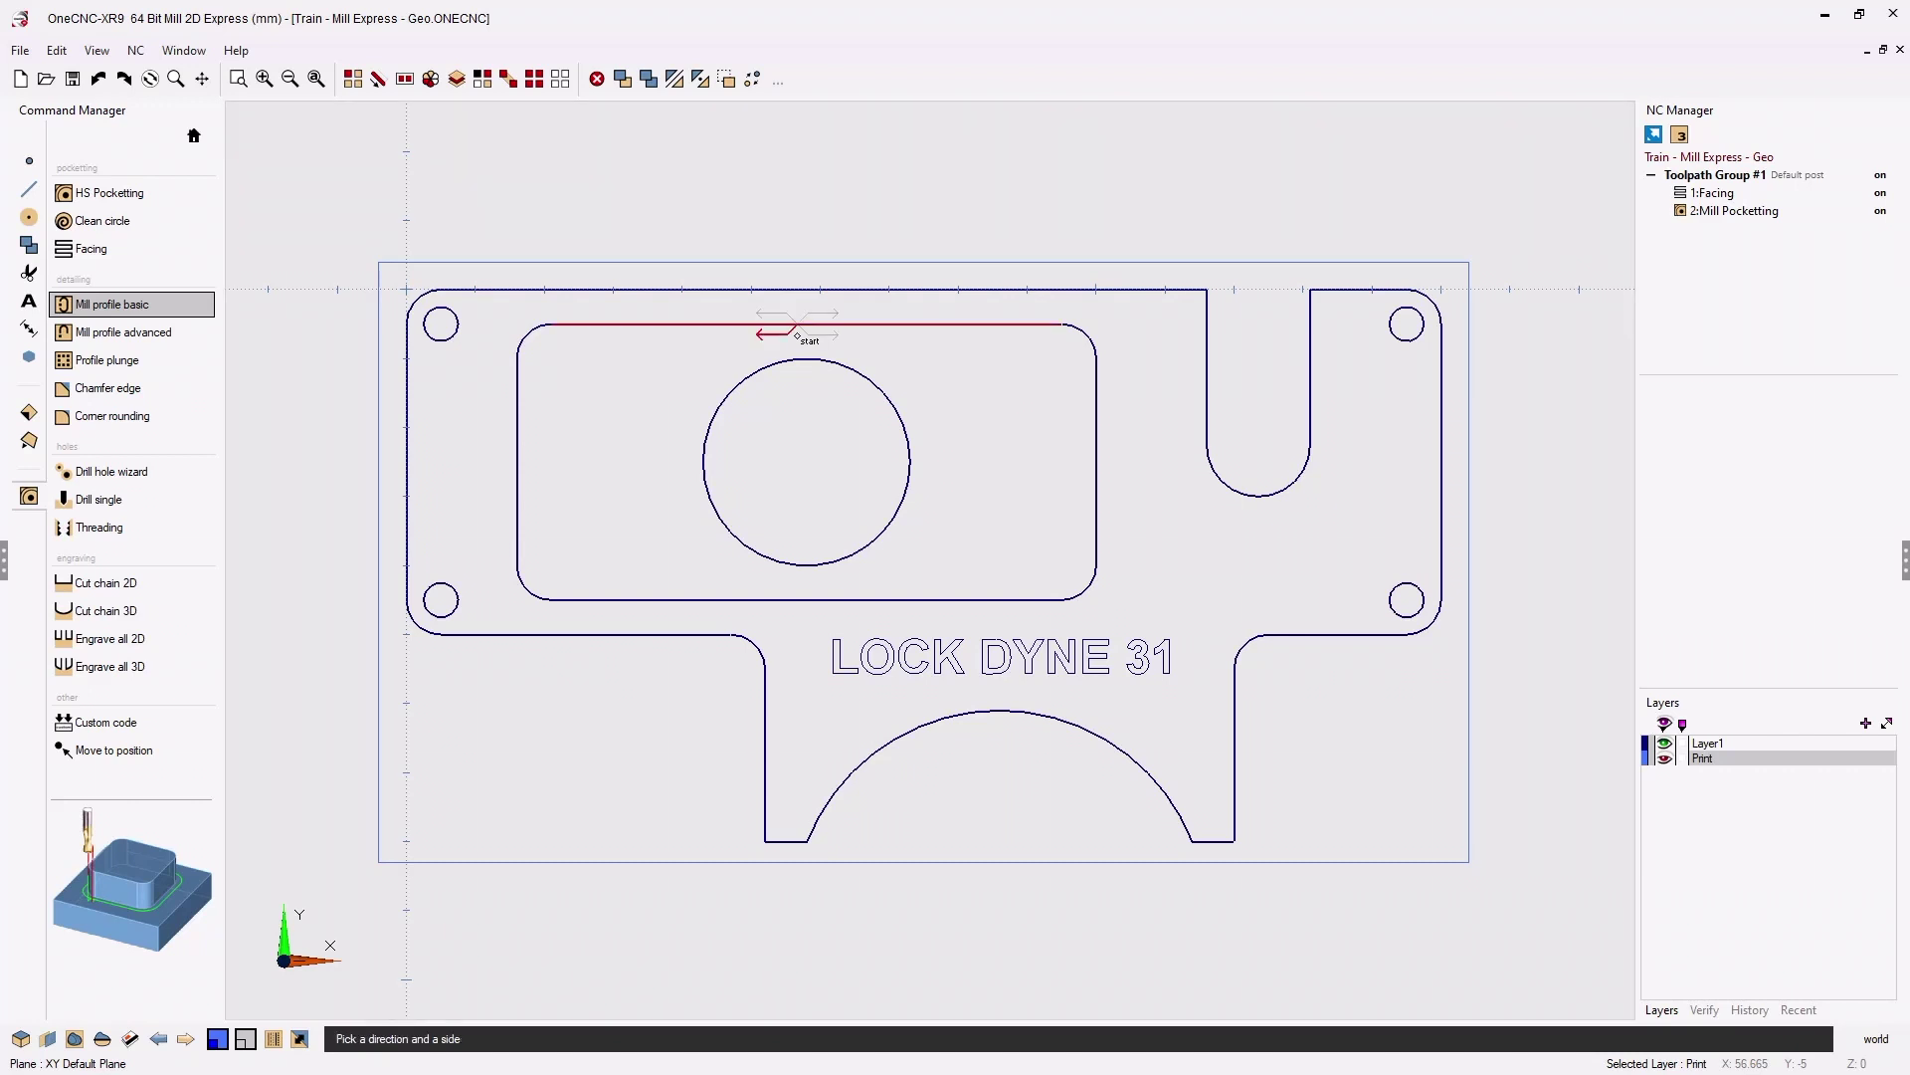
pyautogui.click(781, 341)
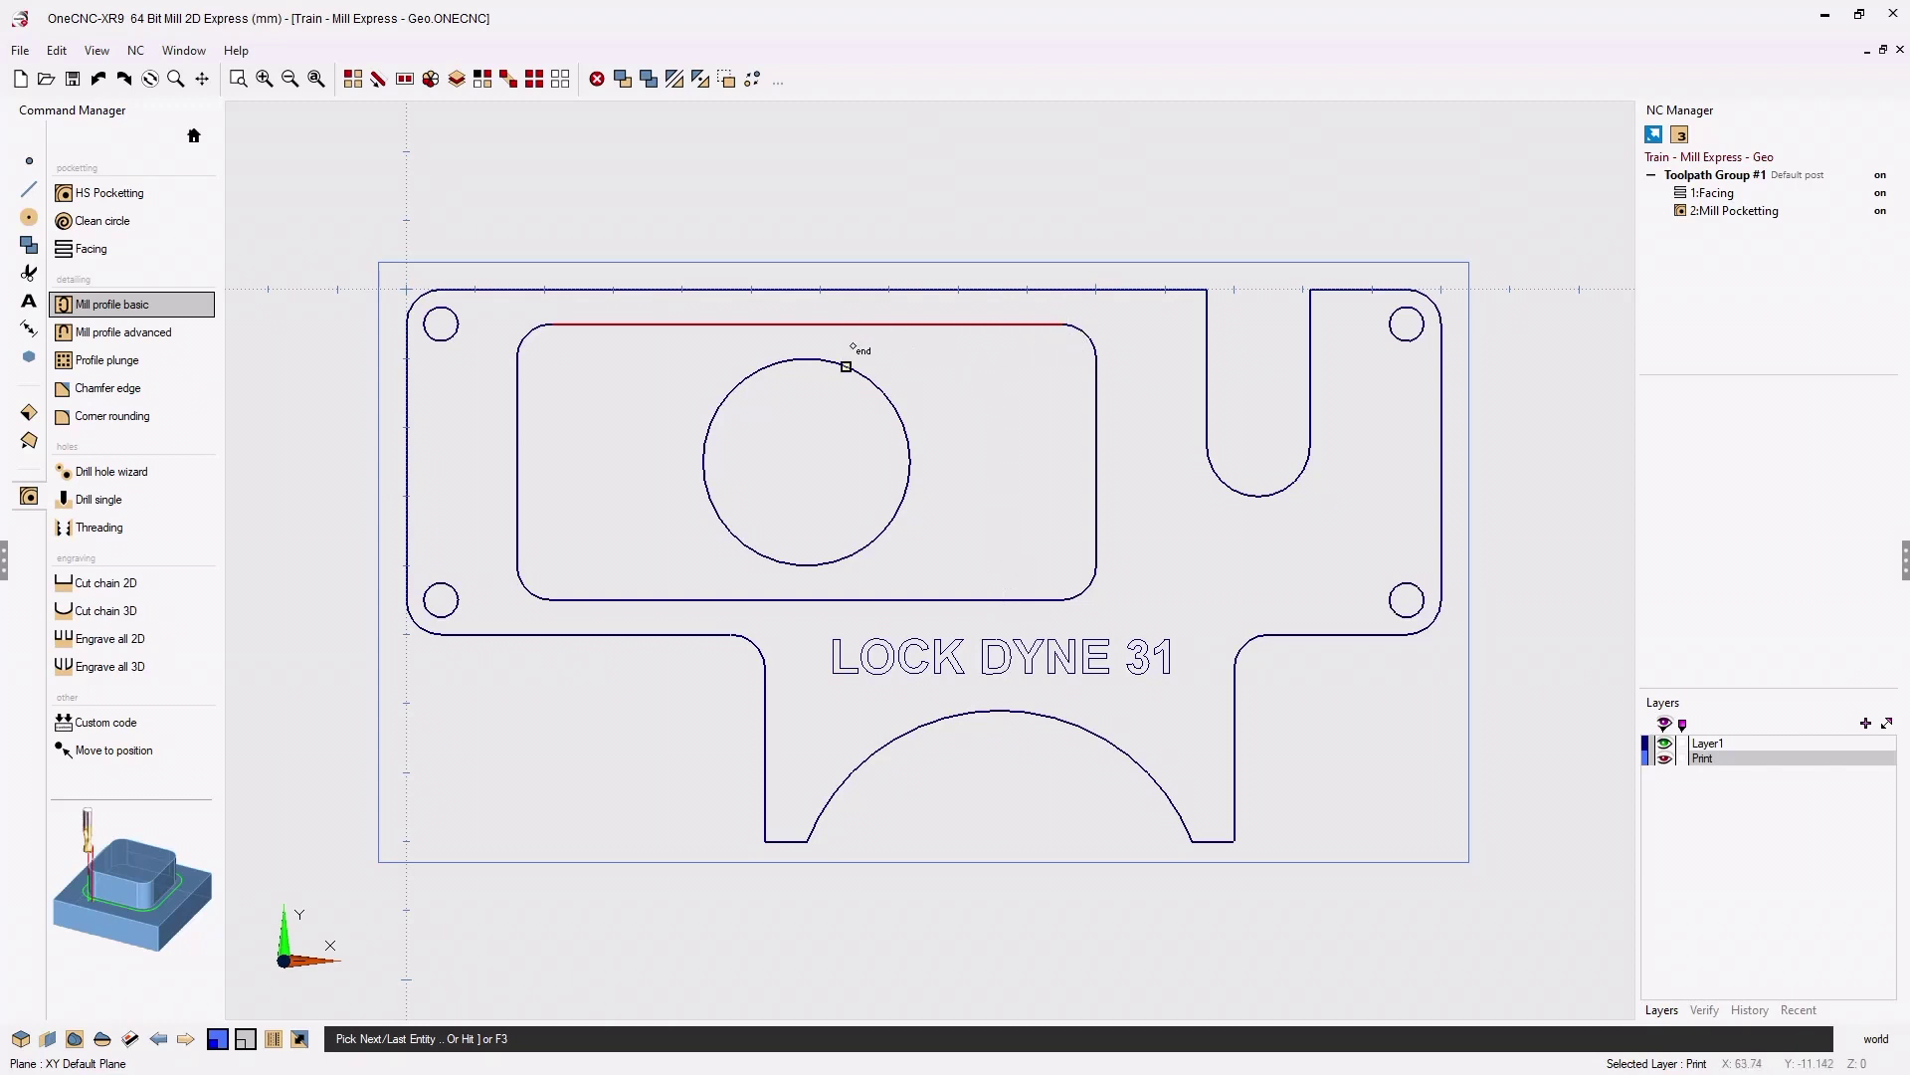
pyautogui.press('F3')
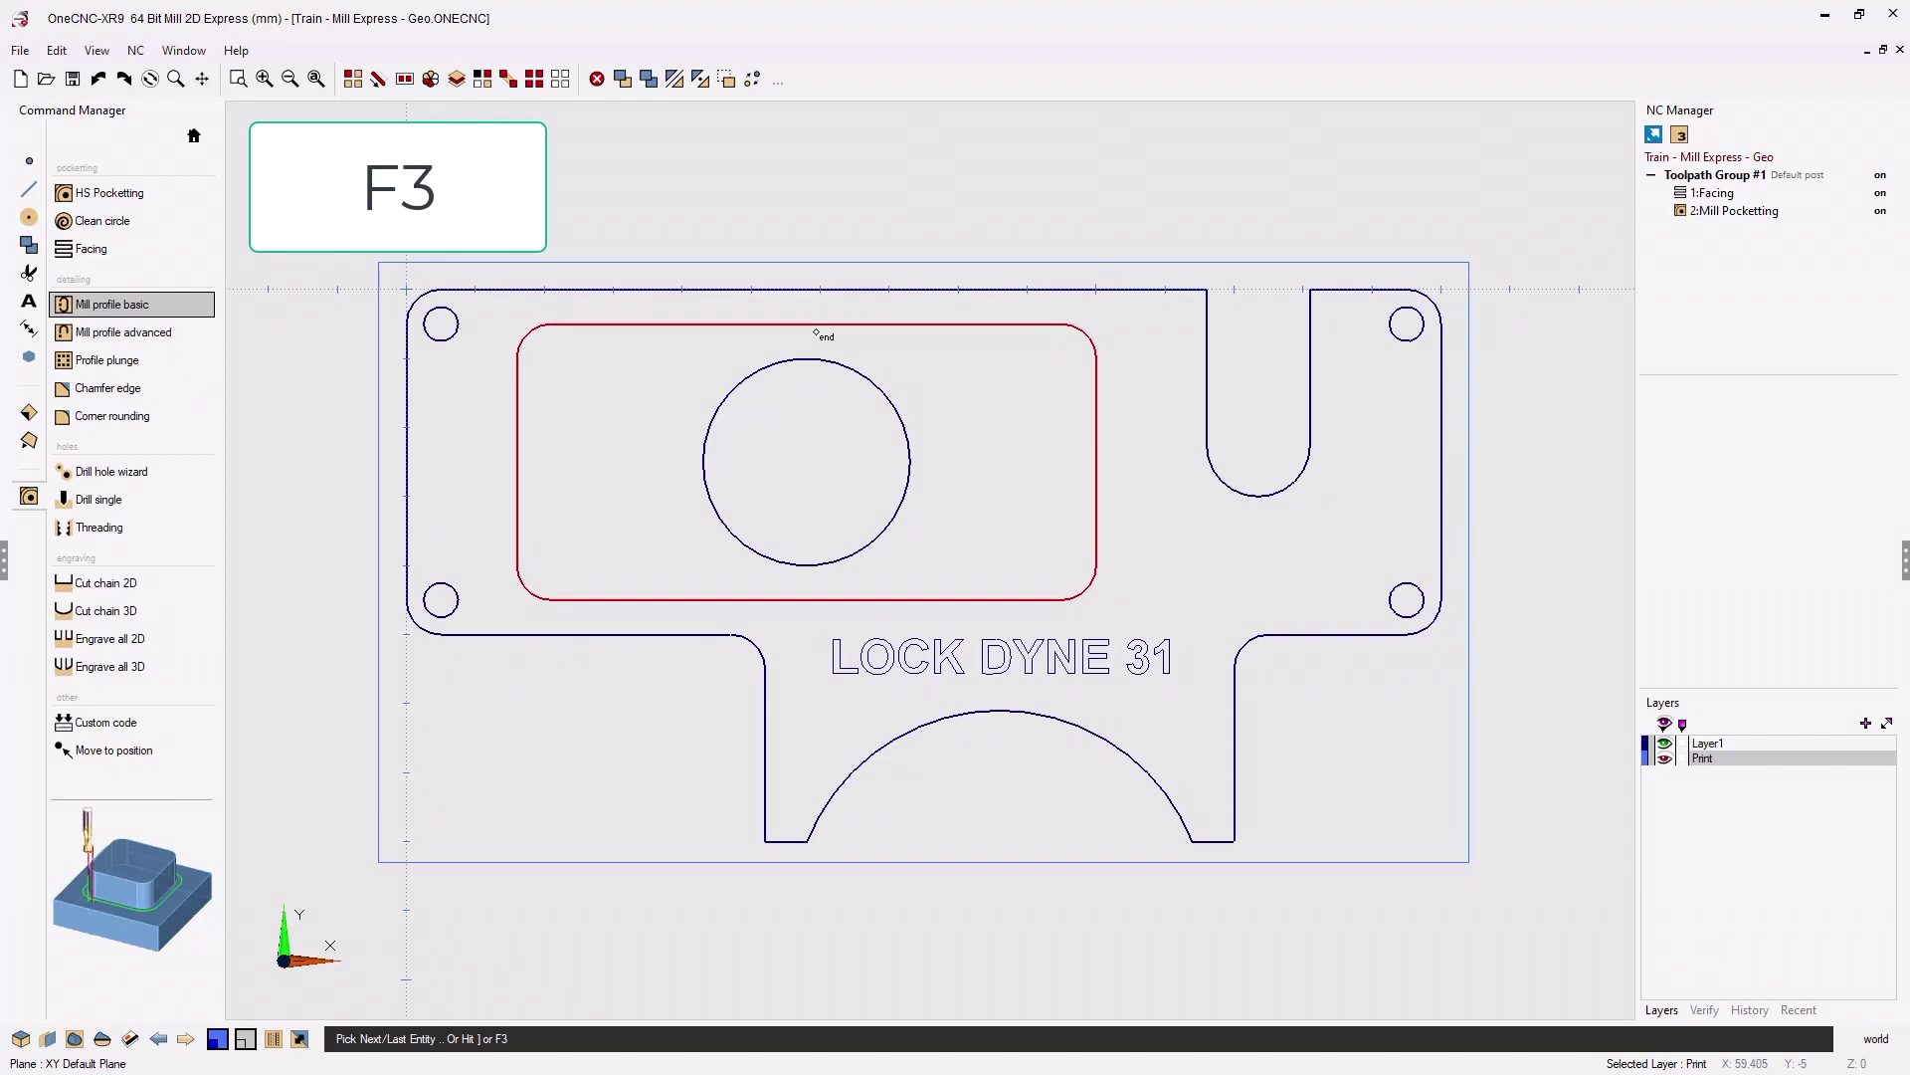
pyautogui.click(814, 324)
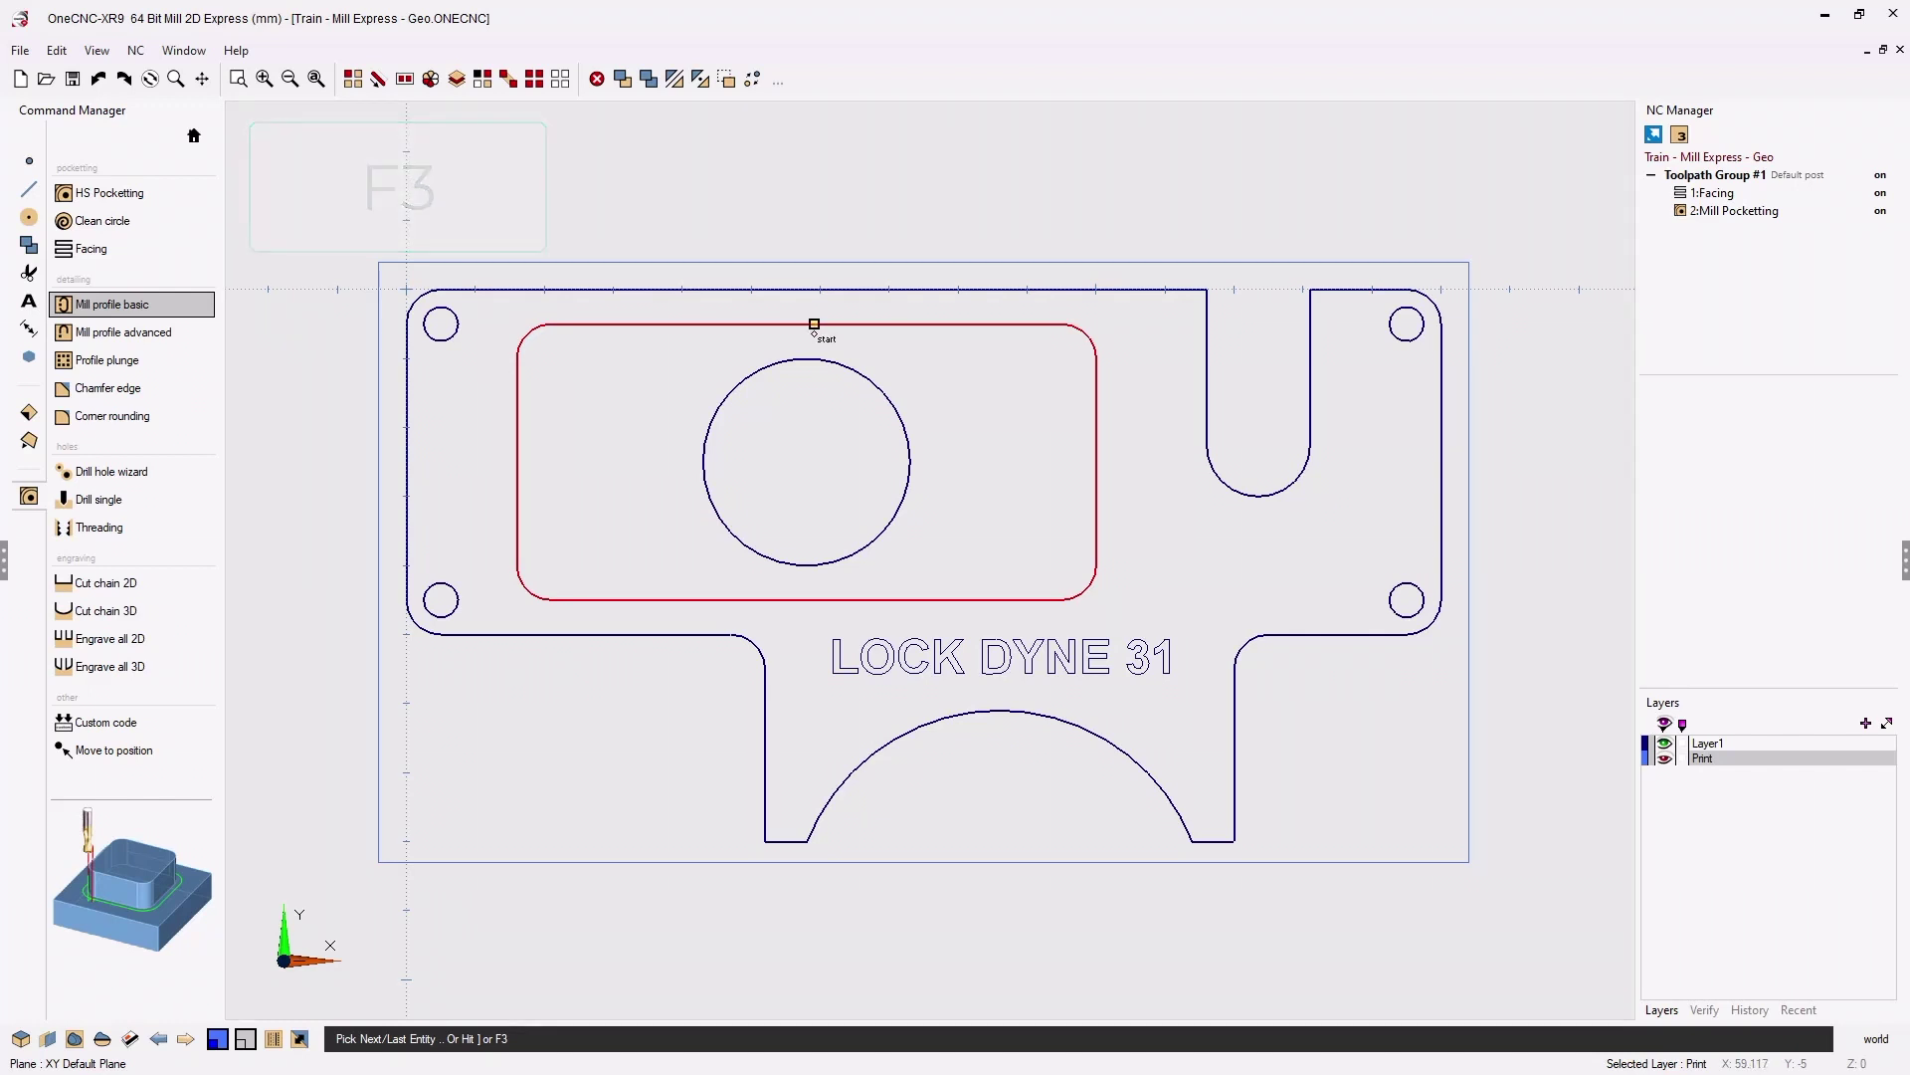
pyautogui.rightClick(814, 342)
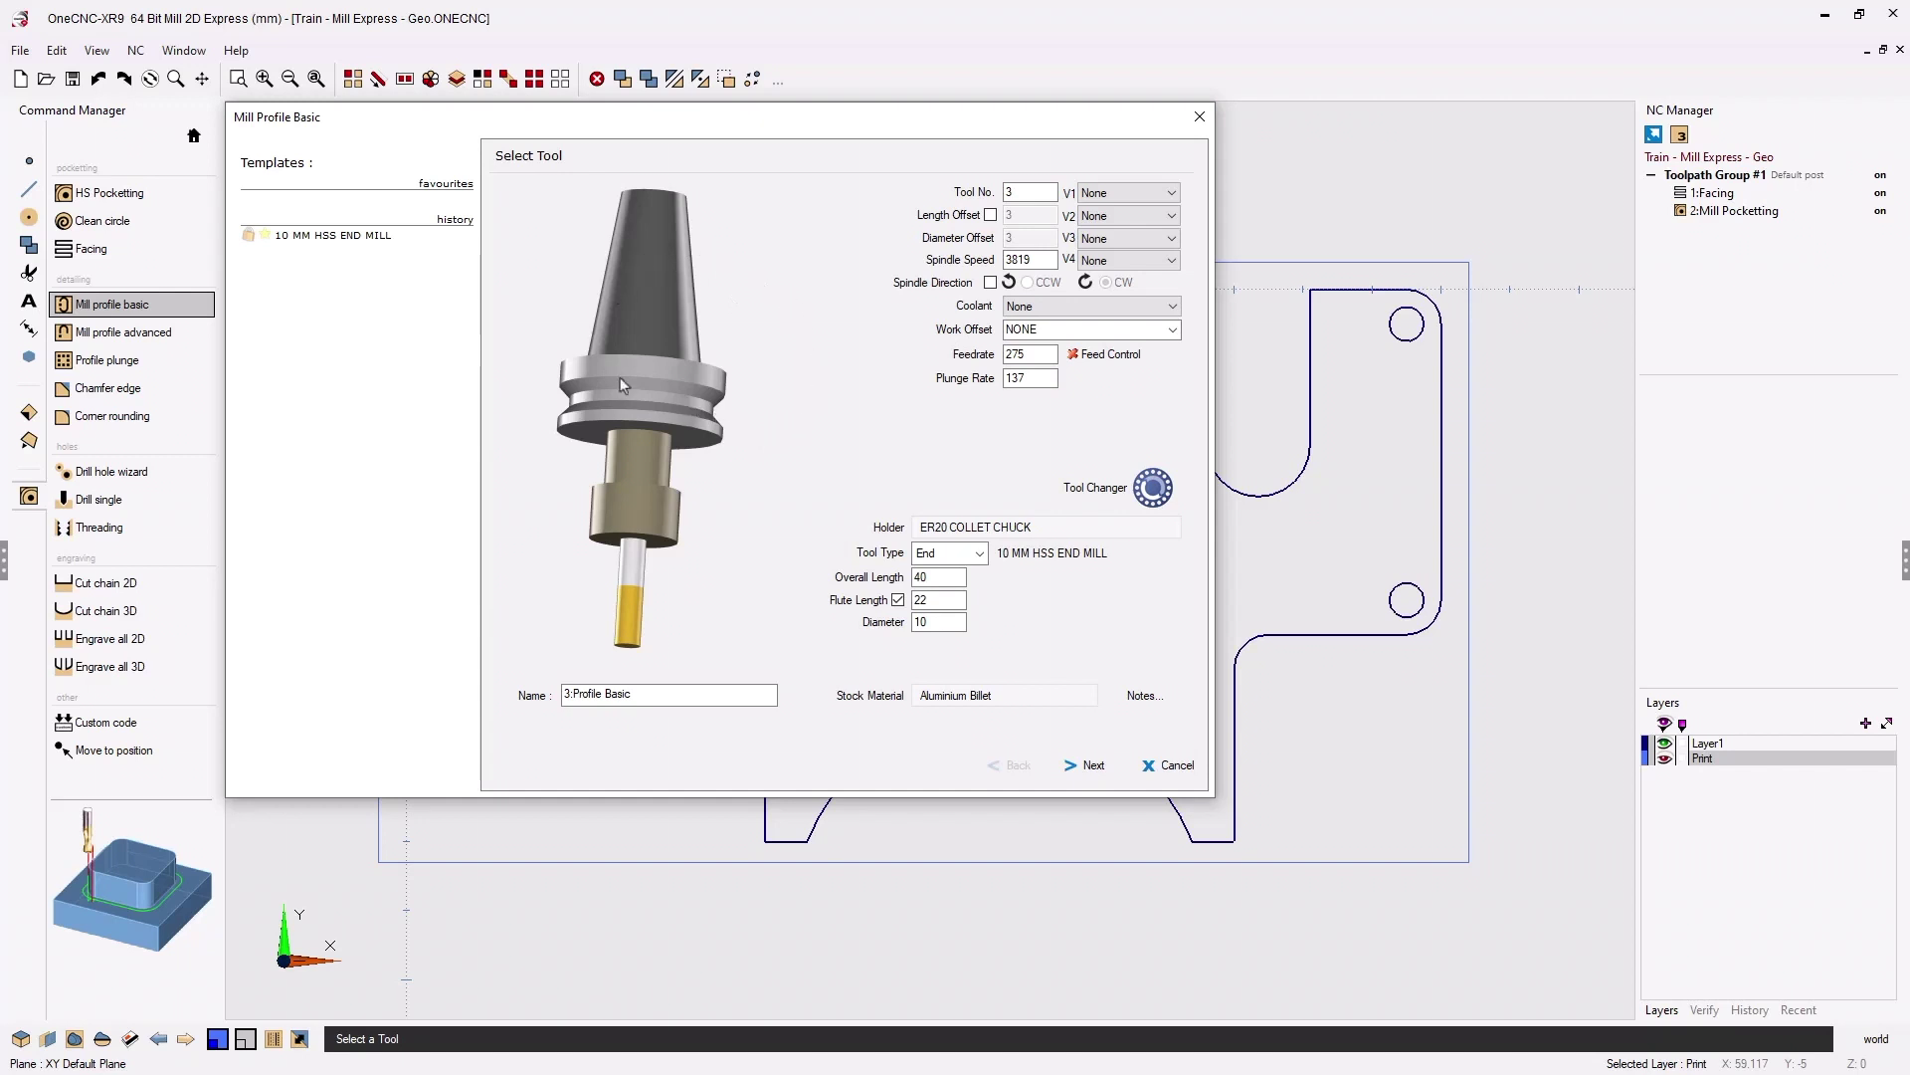
# - Set the spindle speed of the profile's 10 mm HSS end mill to 4200 and accept the tool settings
pyautogui.doubleClick(1017, 194)
pyautogui.moveTo(1019, 194); pyautogui.dragTo(1002, 192)
pyautogui.moveTo(1024, 197); pyautogui.dragTo(999, 193)
pyautogui.moveTo(1038, 259); pyautogui.dragTo(1015, 256)
pyautogui.write('4200')
pyautogui.click(1093, 766)
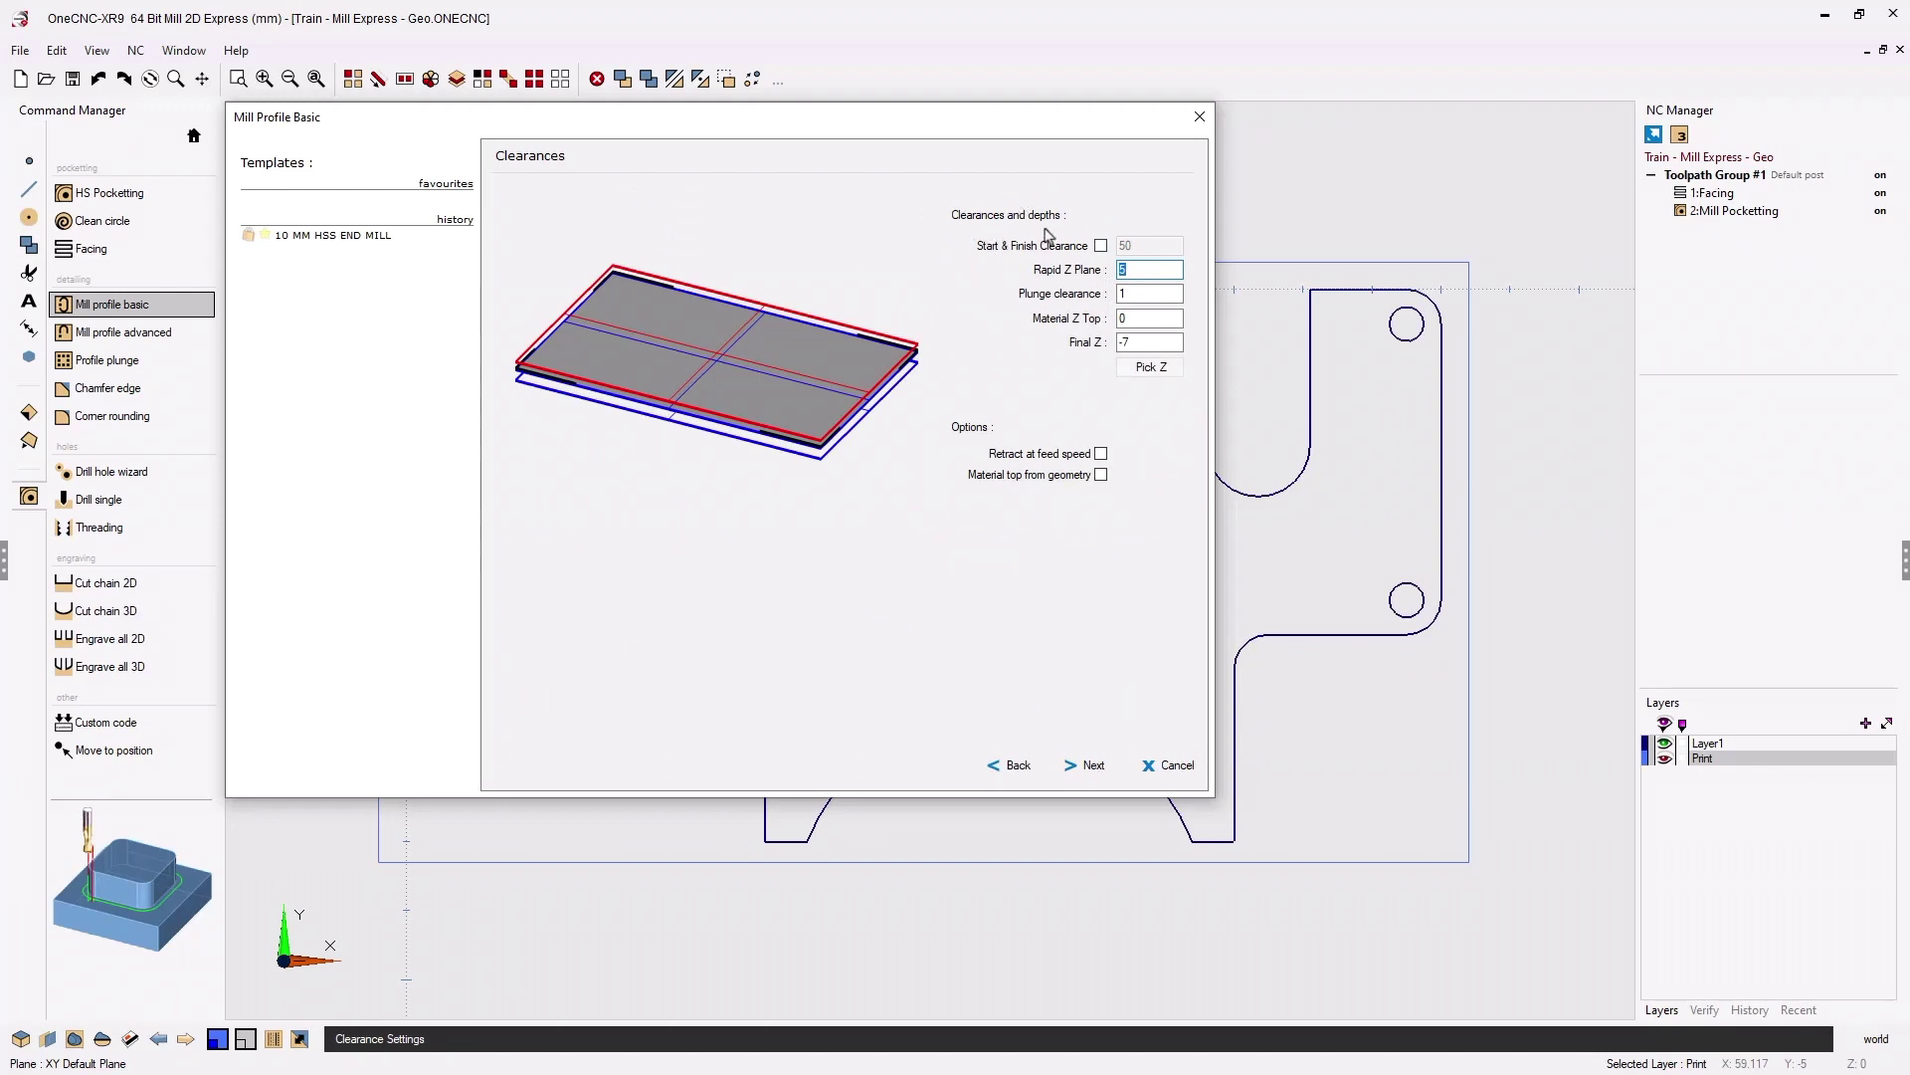
# - Accept the profile clearances with a final Z of -7, try the Ramp approach, and keep Cut Levels
pyautogui.click(1095, 766)
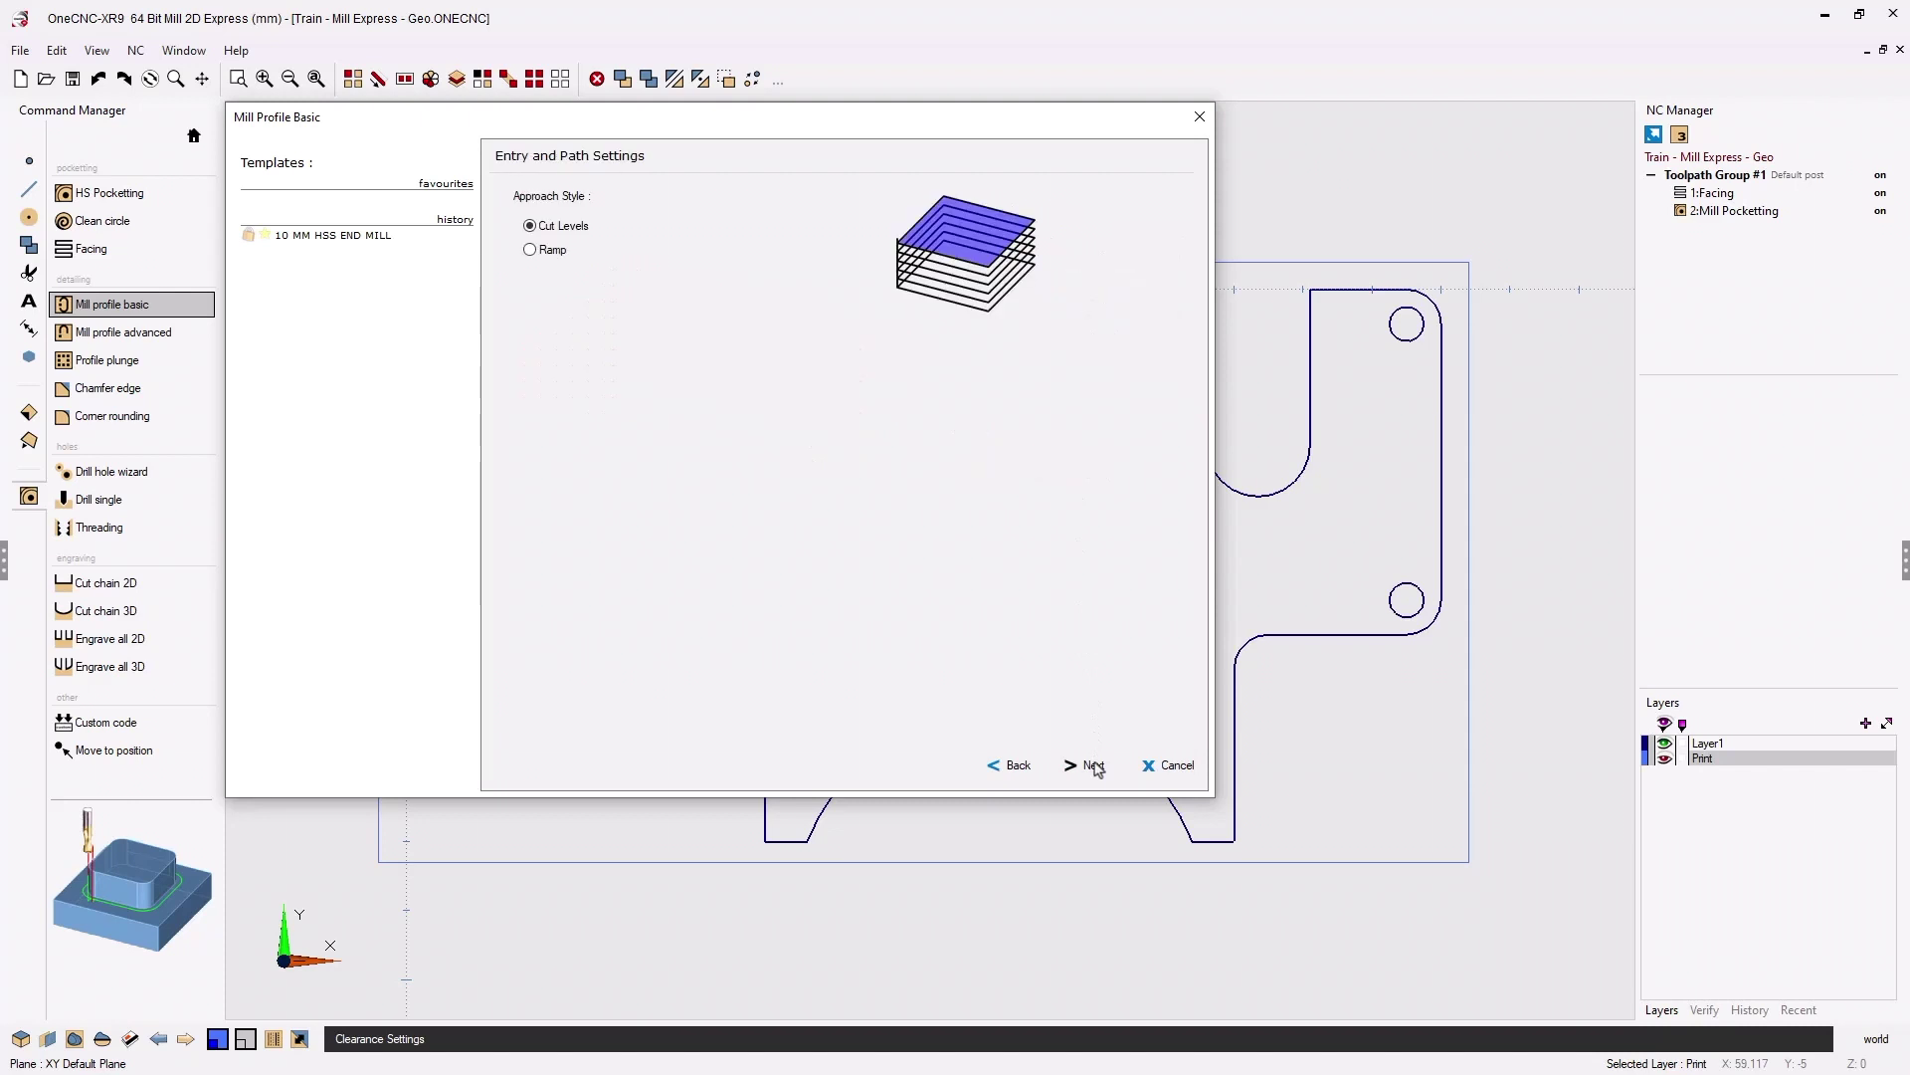
pyautogui.click(530, 250)
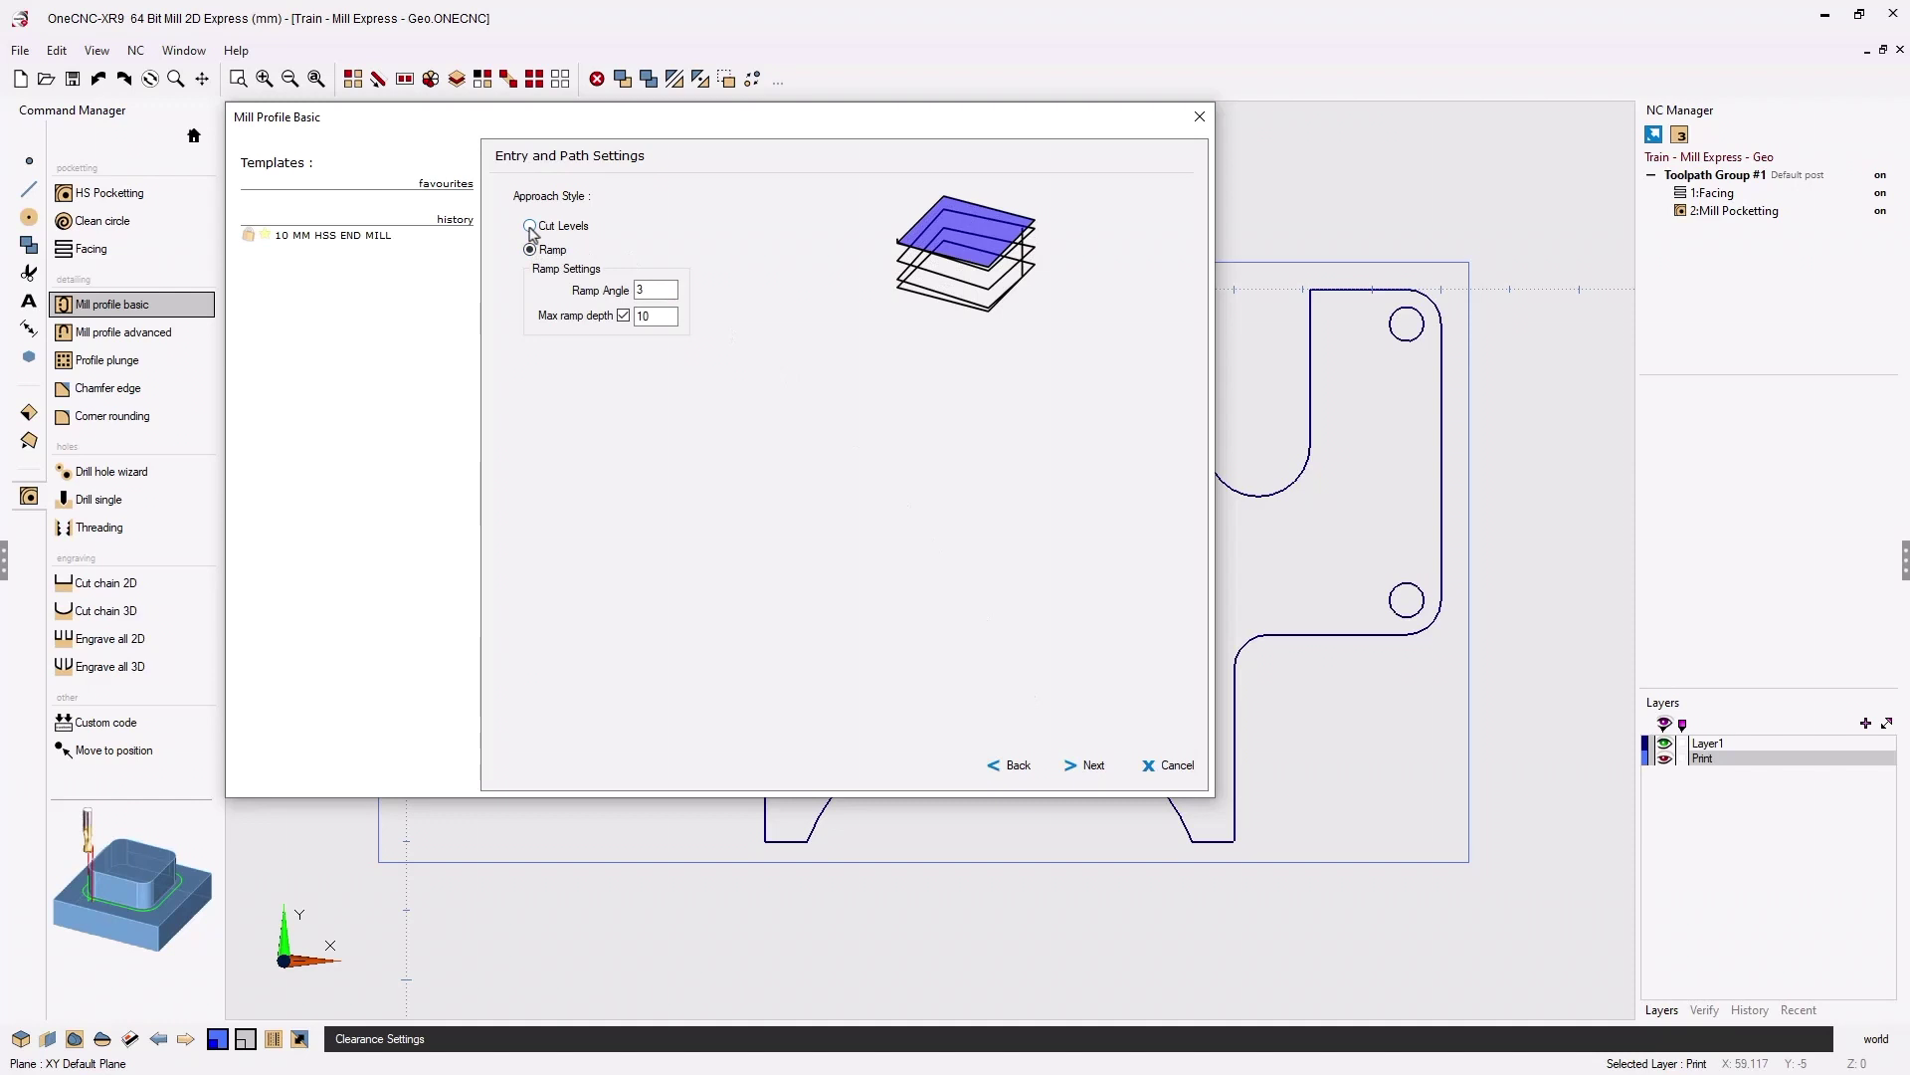
pyautogui.click(530, 227)
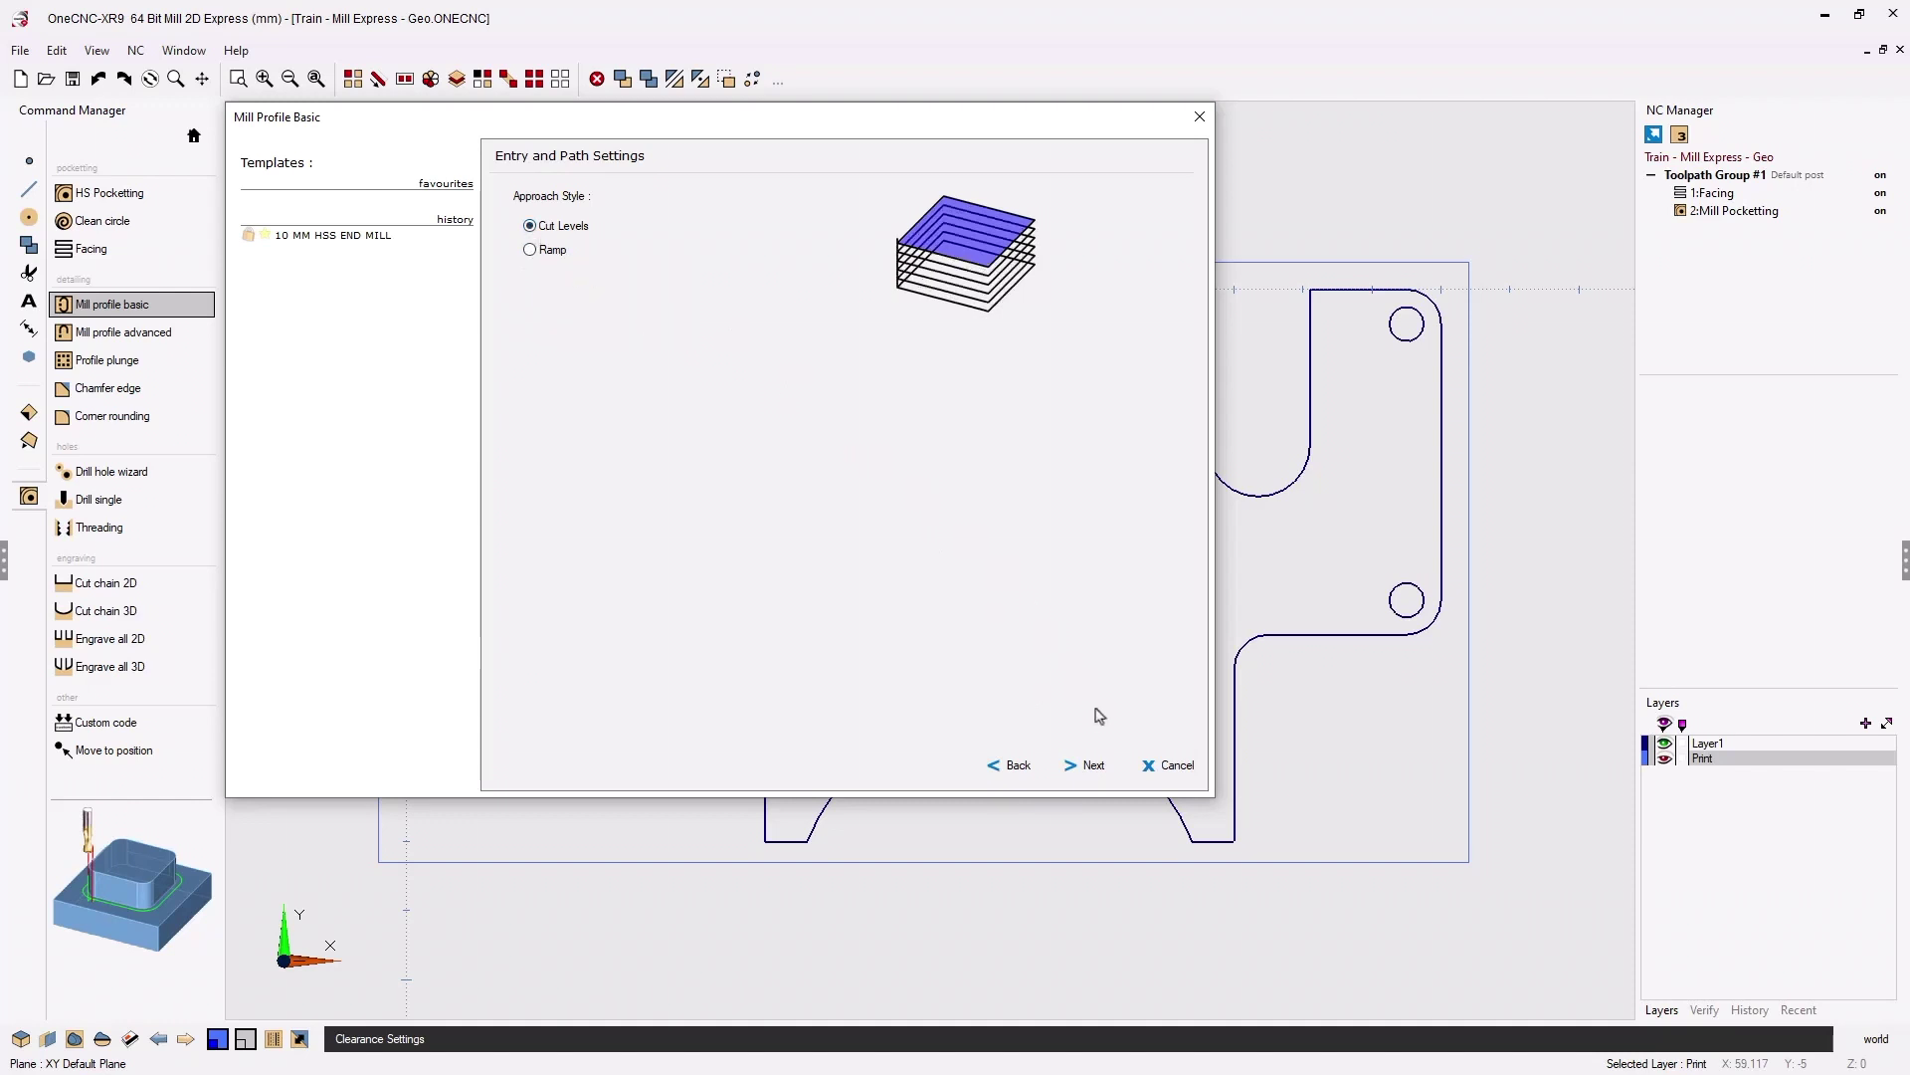
pyautogui.click(1092, 766)
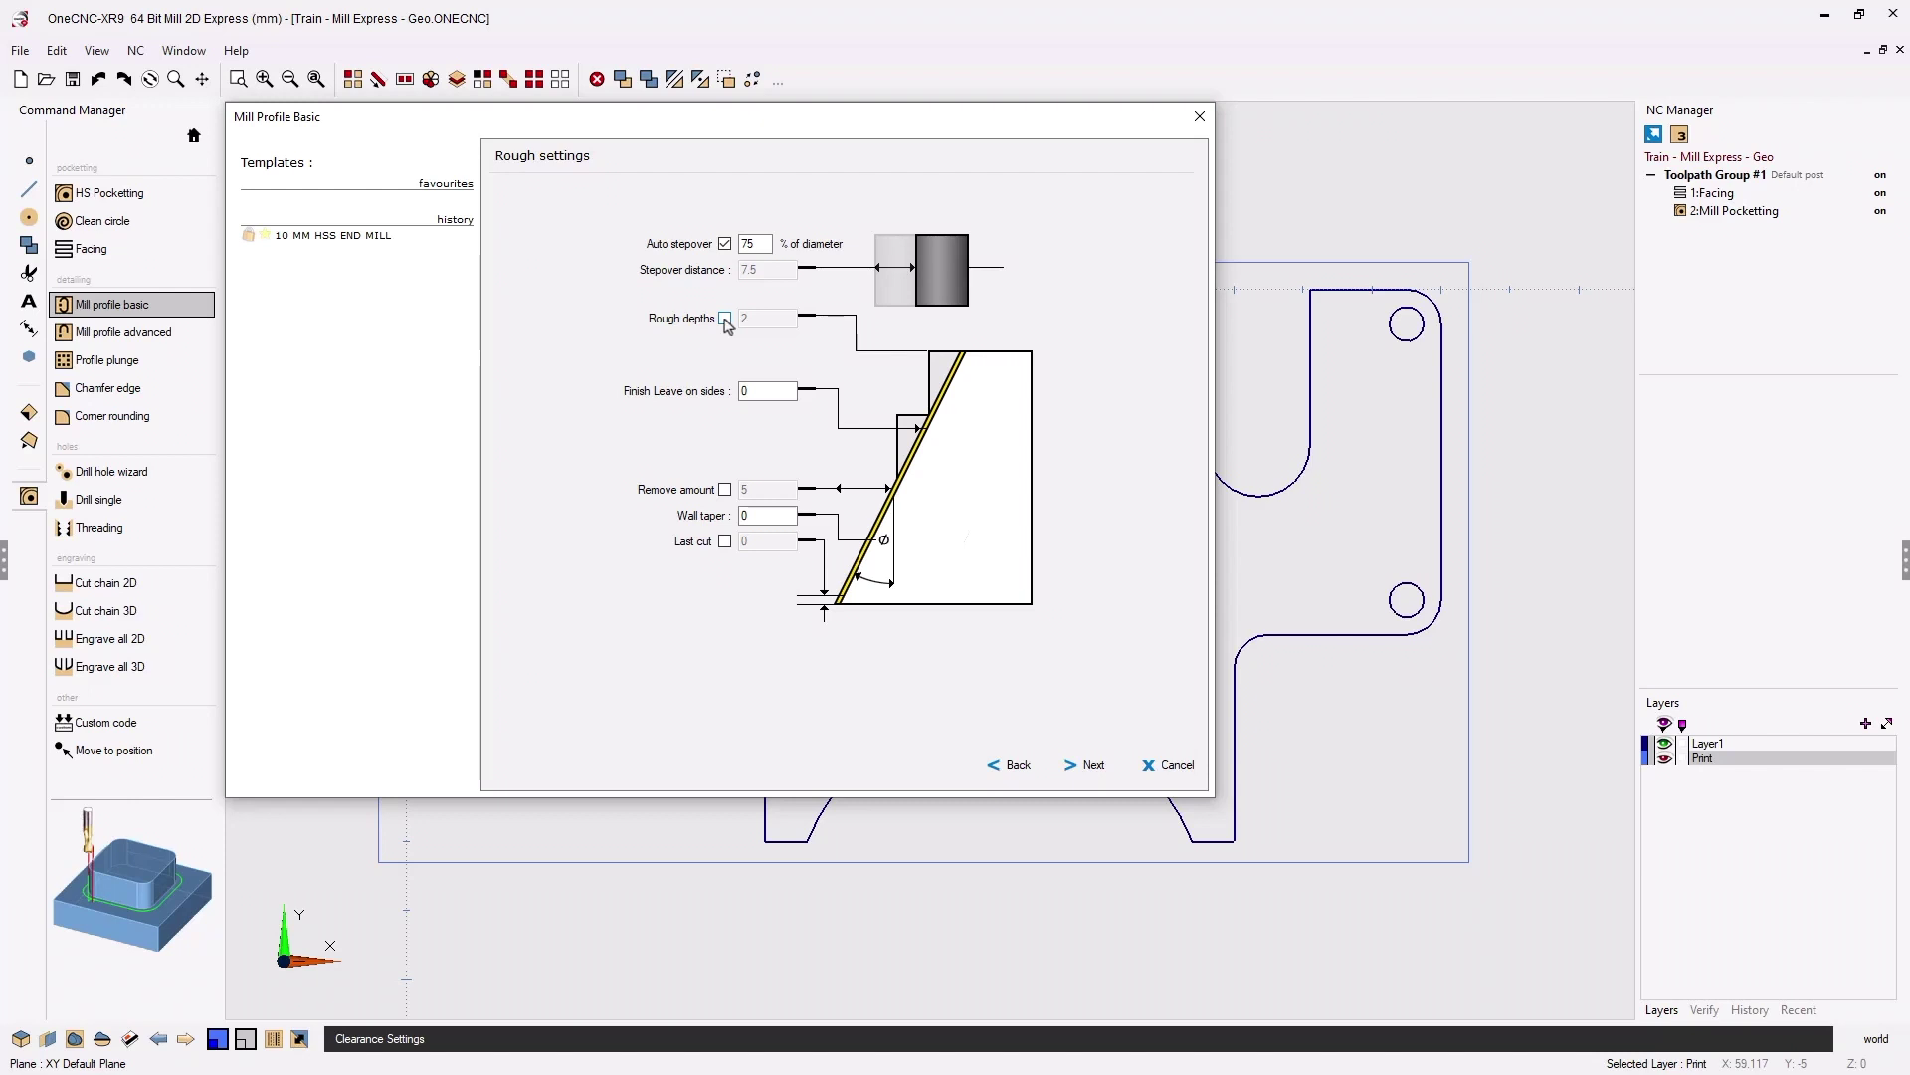
# - Accept the profile's rough settings with 75% auto stepover and 0 finish leave on sides, and keep Finishing set to None
pyautogui.click(746, 392)
pyautogui.click(1092, 766)
pyautogui.click(737, 241)
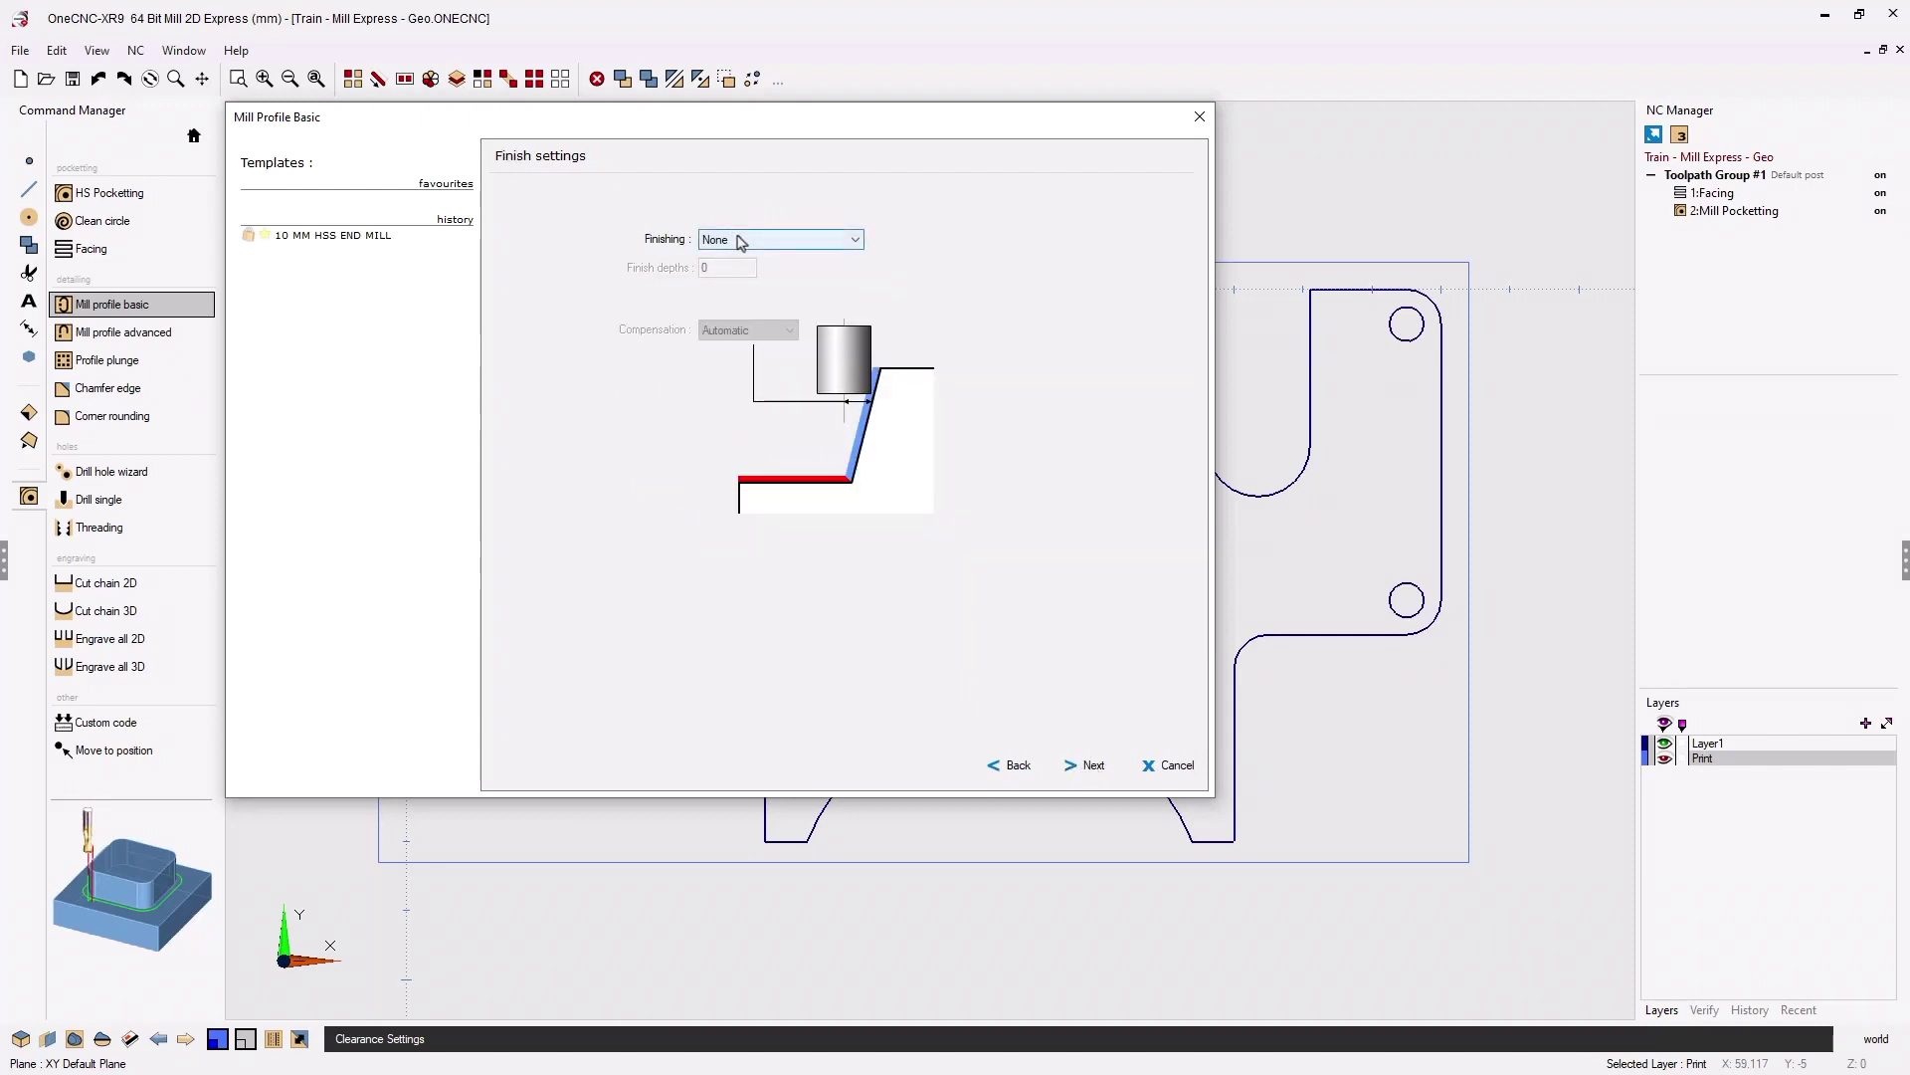
pyautogui.click(1091, 764)
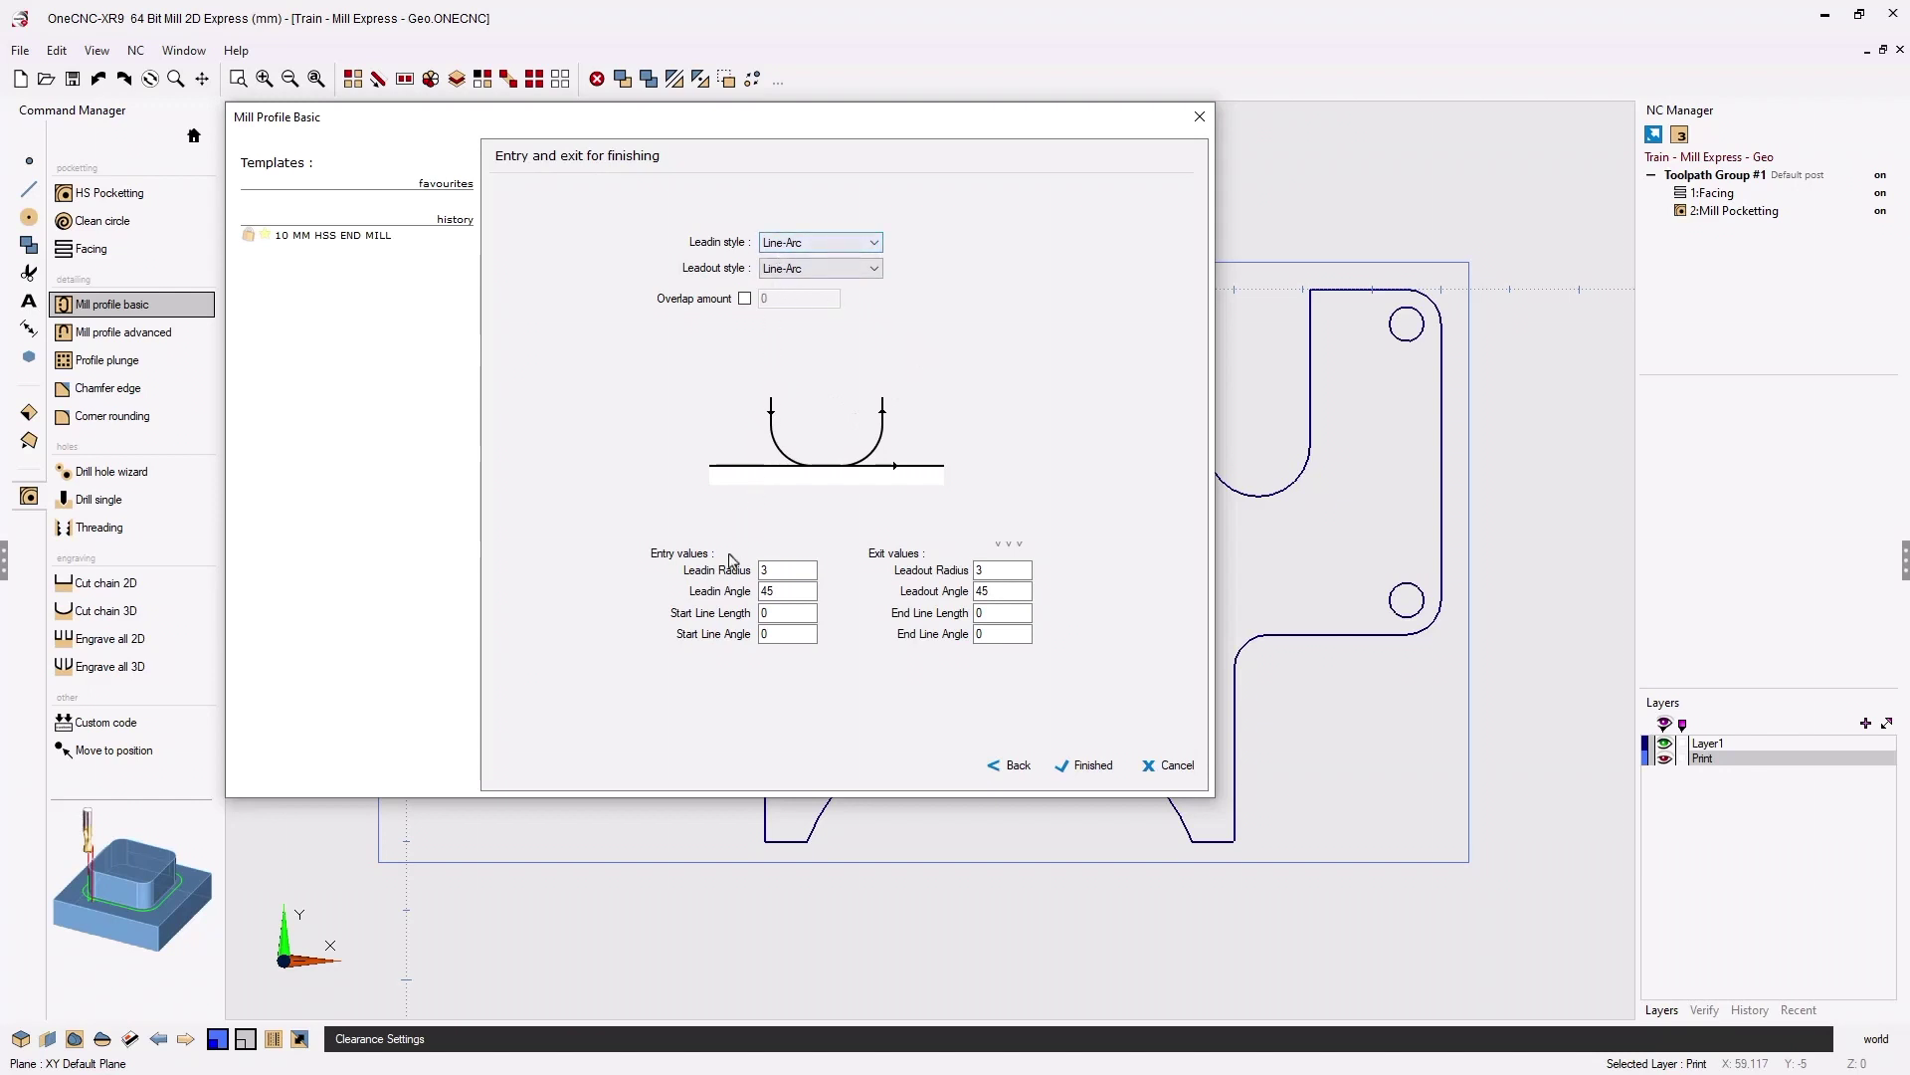
# - Set a lead angle of 60 for the Line-Arc entry and exit, match the exit values to the entry values, and finish the basic profile
pyautogui.click(776, 570)
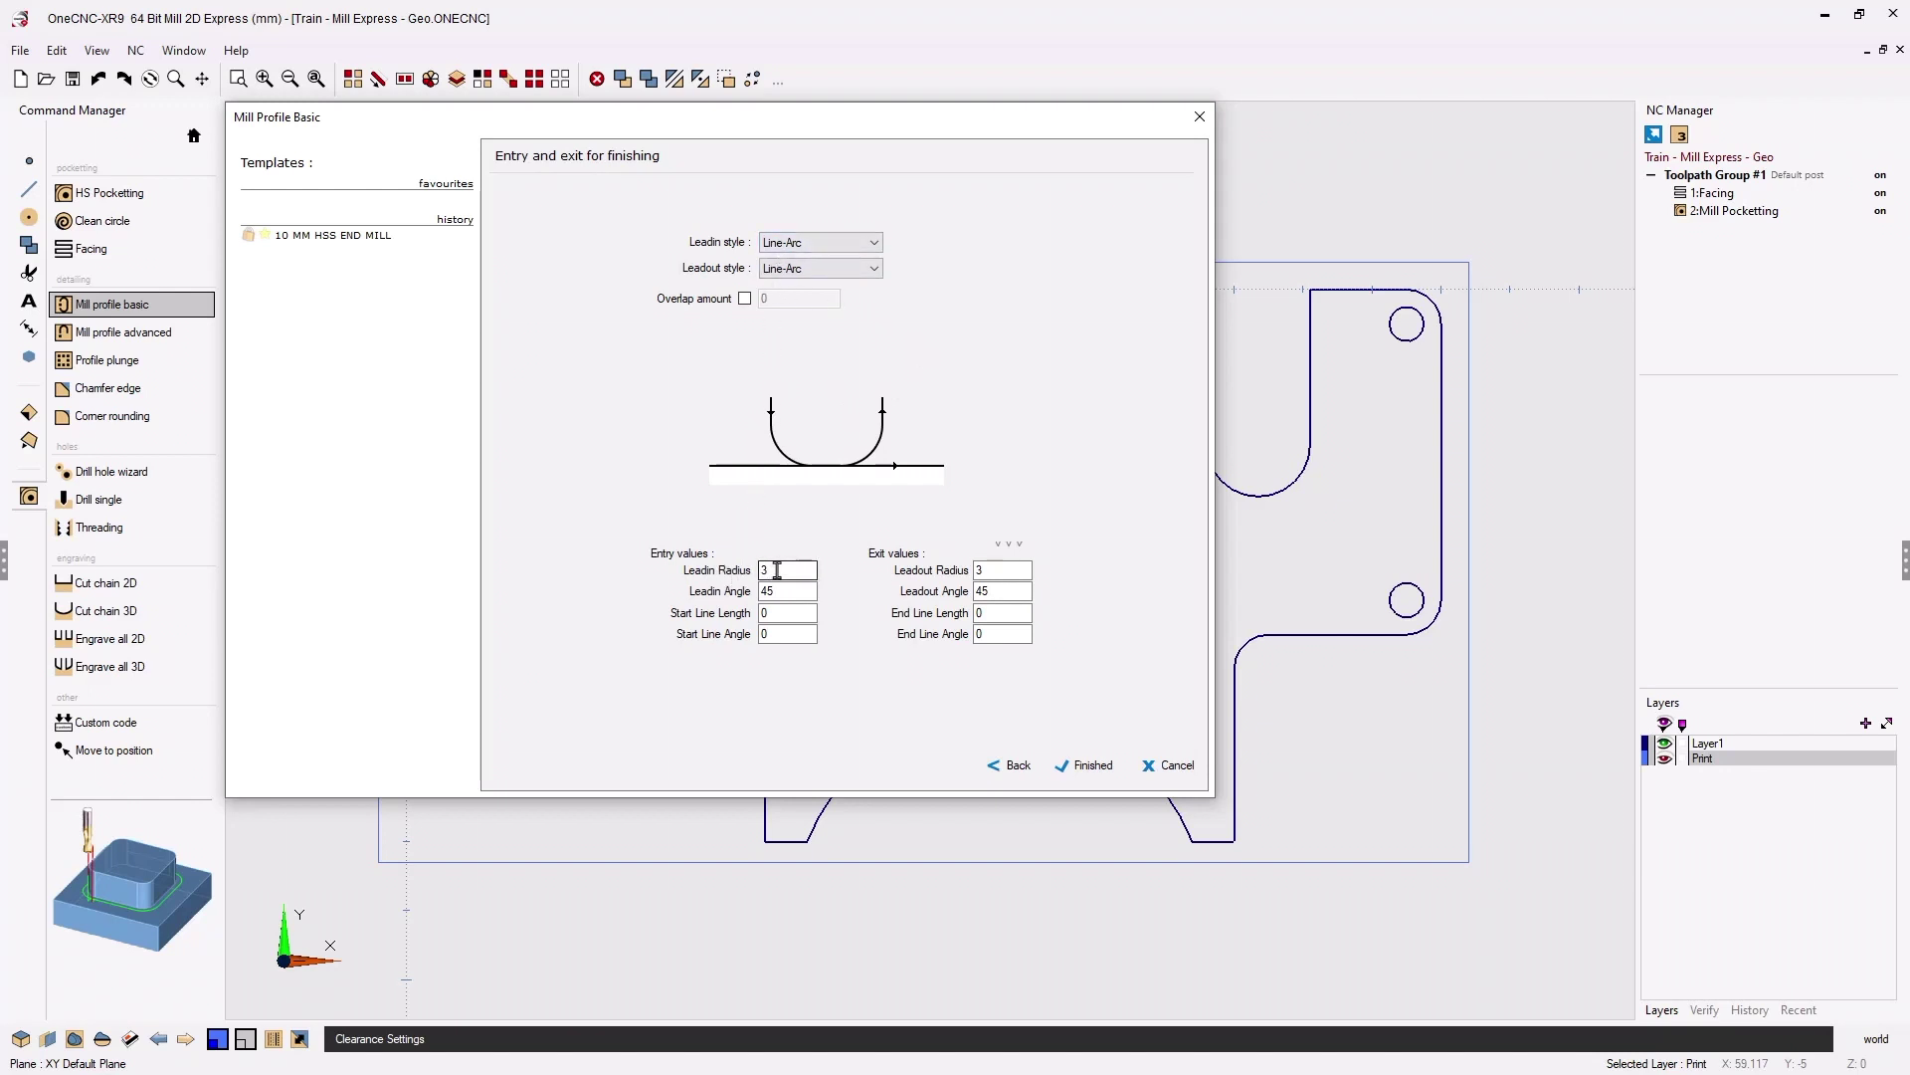
pyautogui.doubleClick(995, 570)
pyautogui.press('Tab')
pyautogui.write('60')
pyautogui.click(1008, 547)
pyautogui.click(1087, 767)
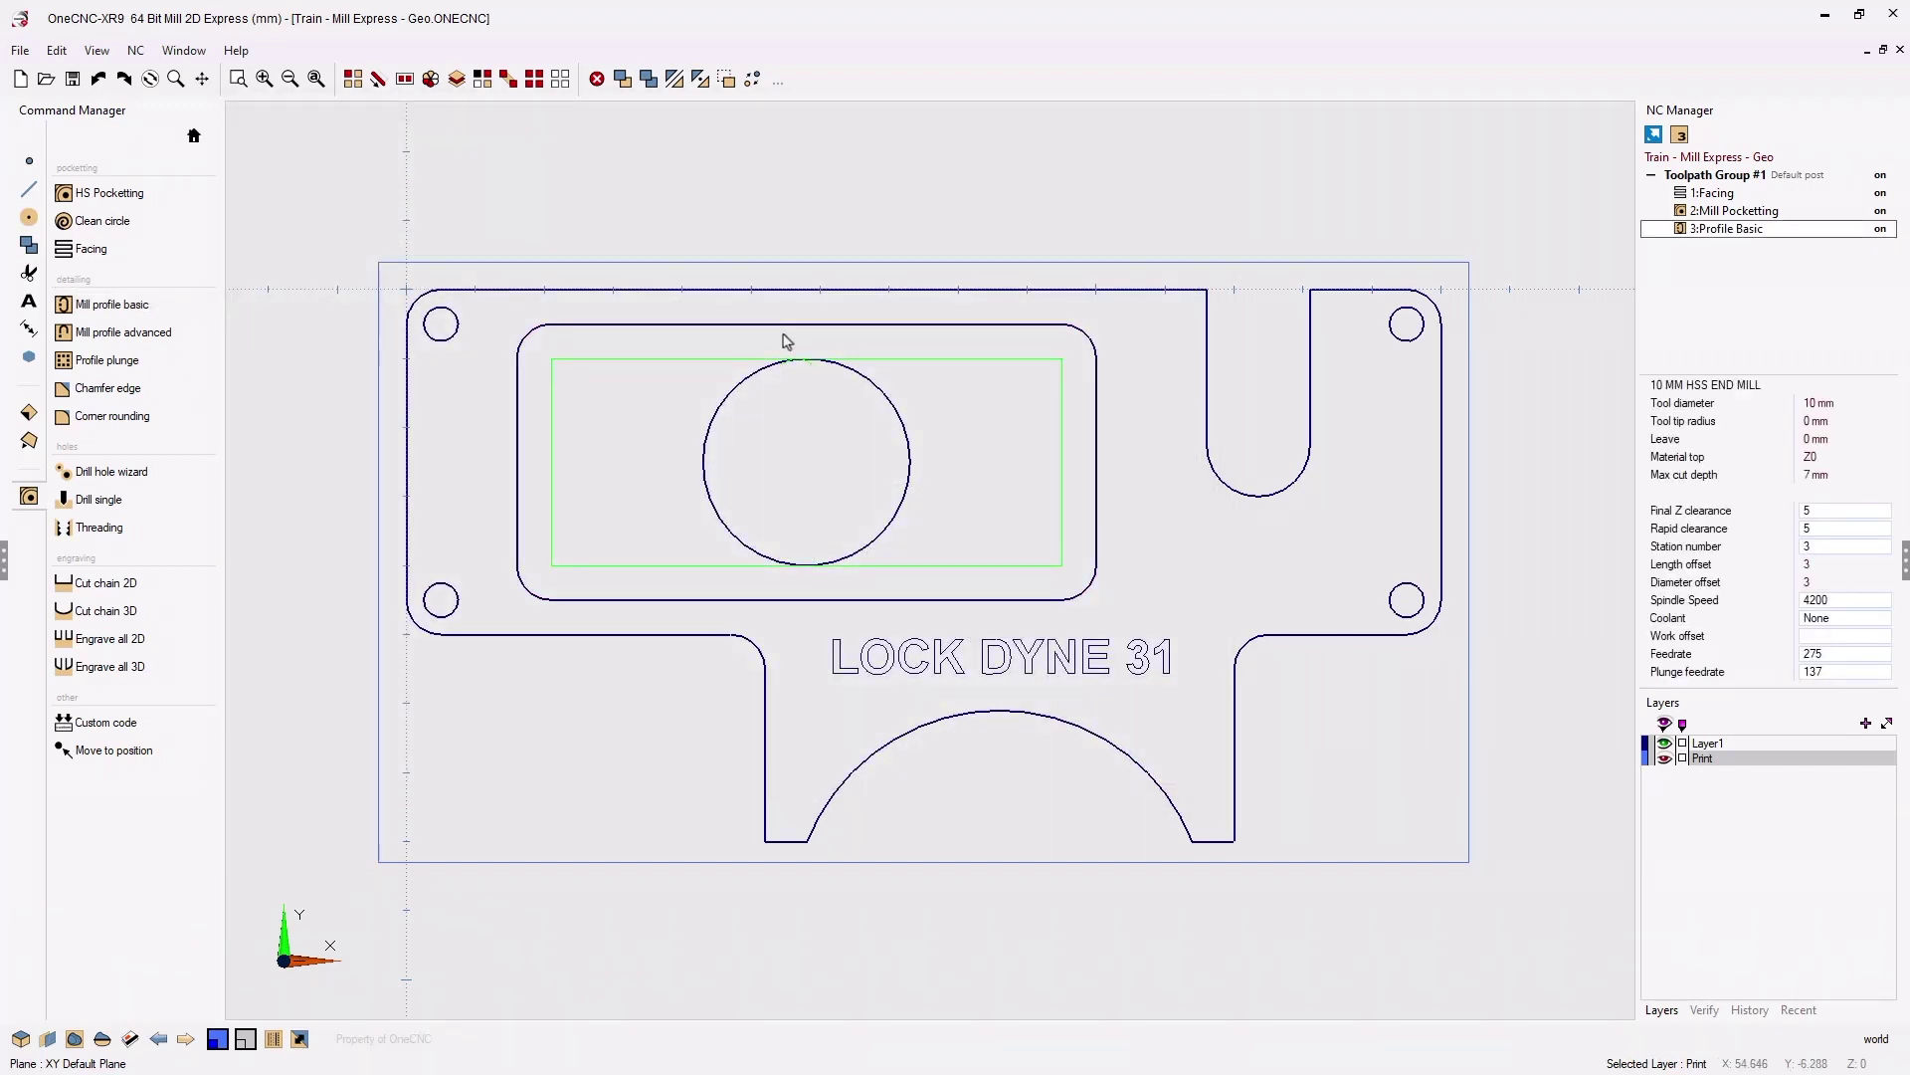
# - Save the file and simulate Toolpath Group #1 on stock bounded by the outer rectangle, with Z top 0.7 and Z bottom -12
pyautogui.hotkey('ctrl', 's')
pyautogui.rightClick(1730, 177)
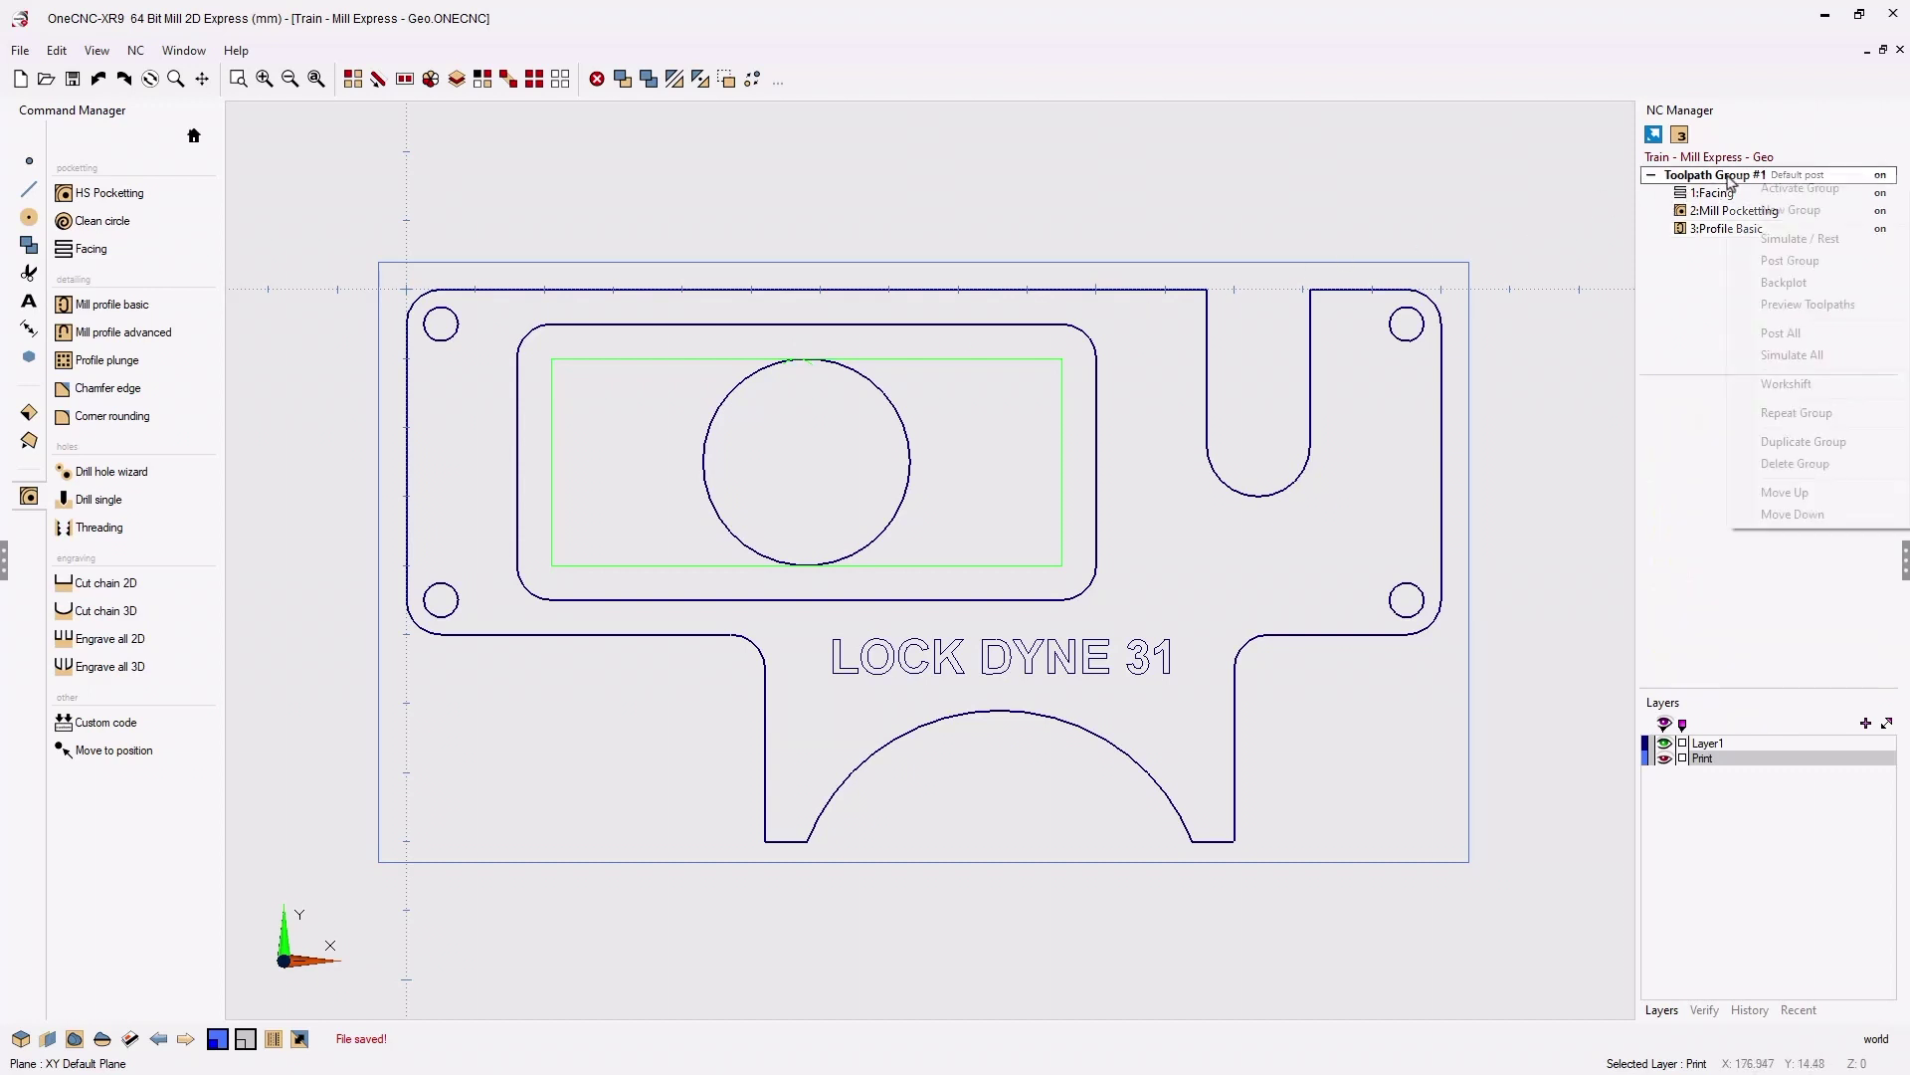
pyautogui.click(1788, 240)
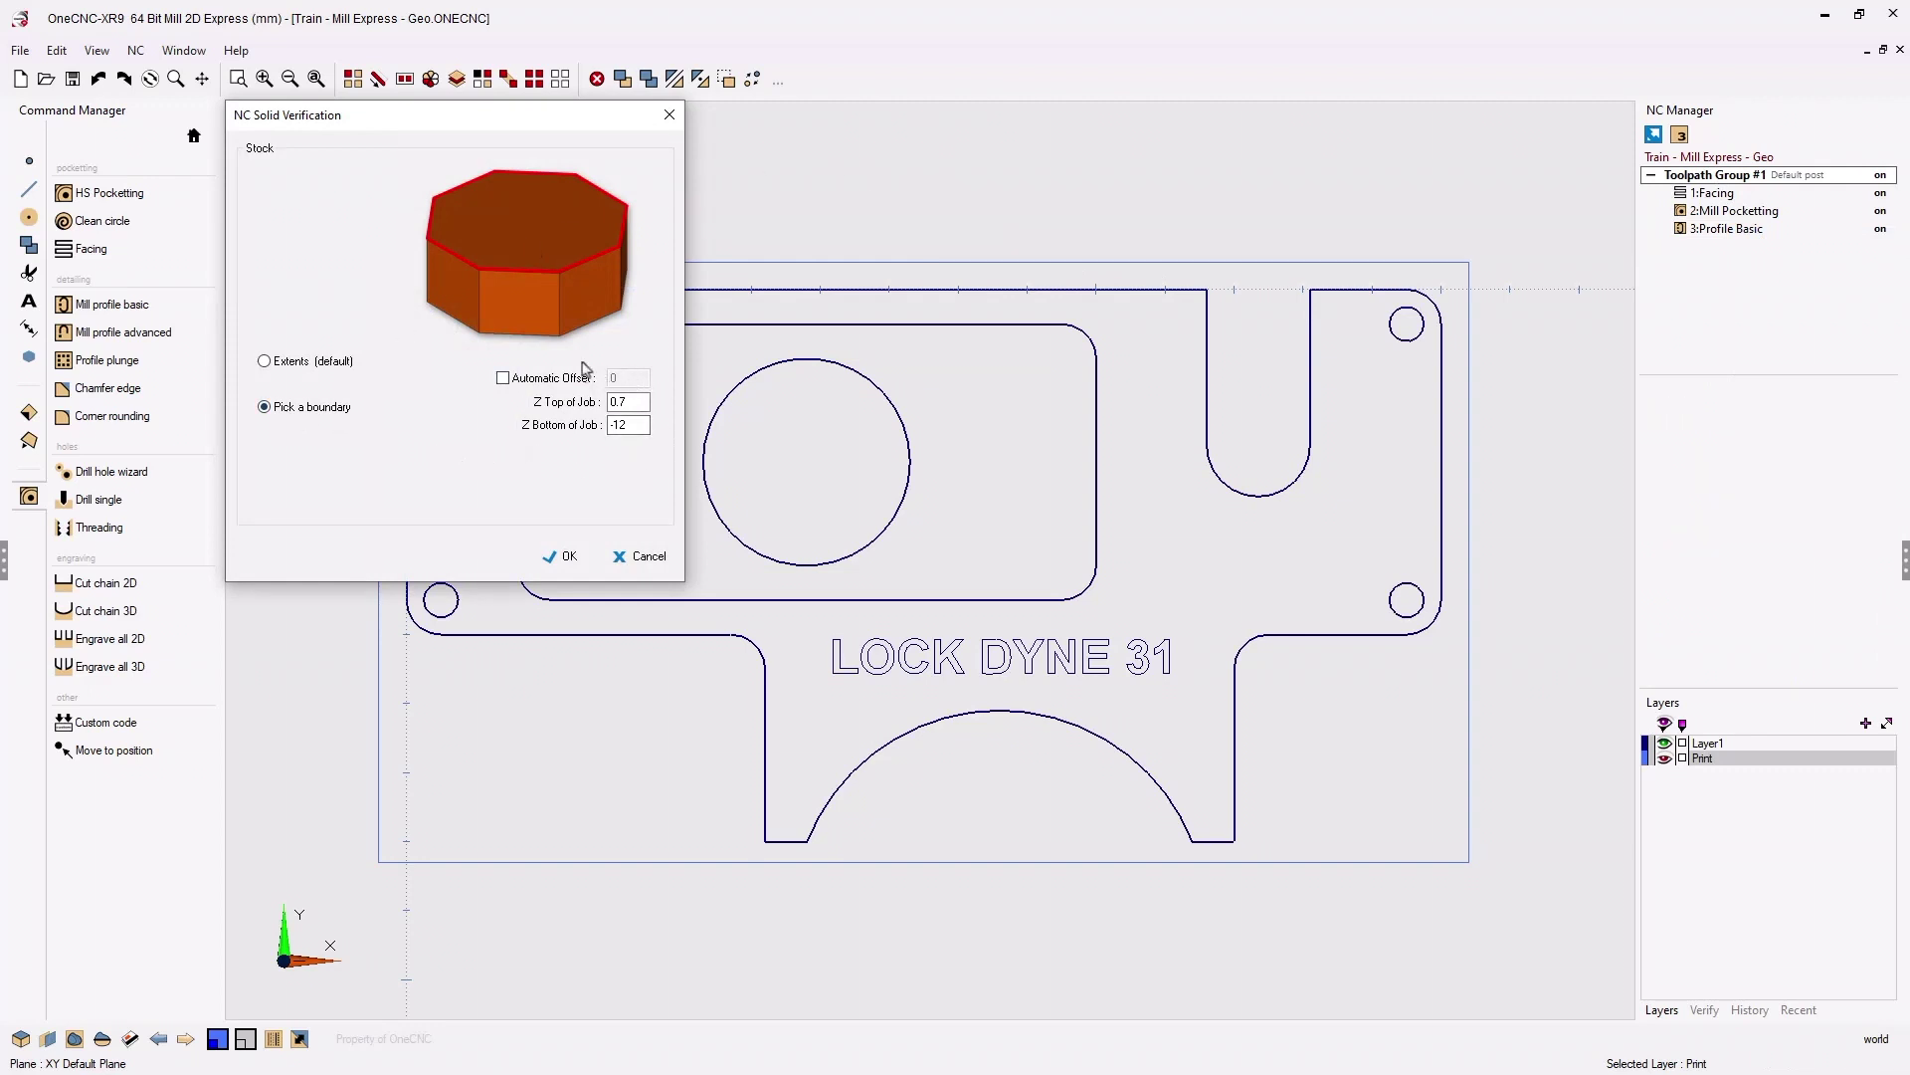
pyautogui.click(572, 554)
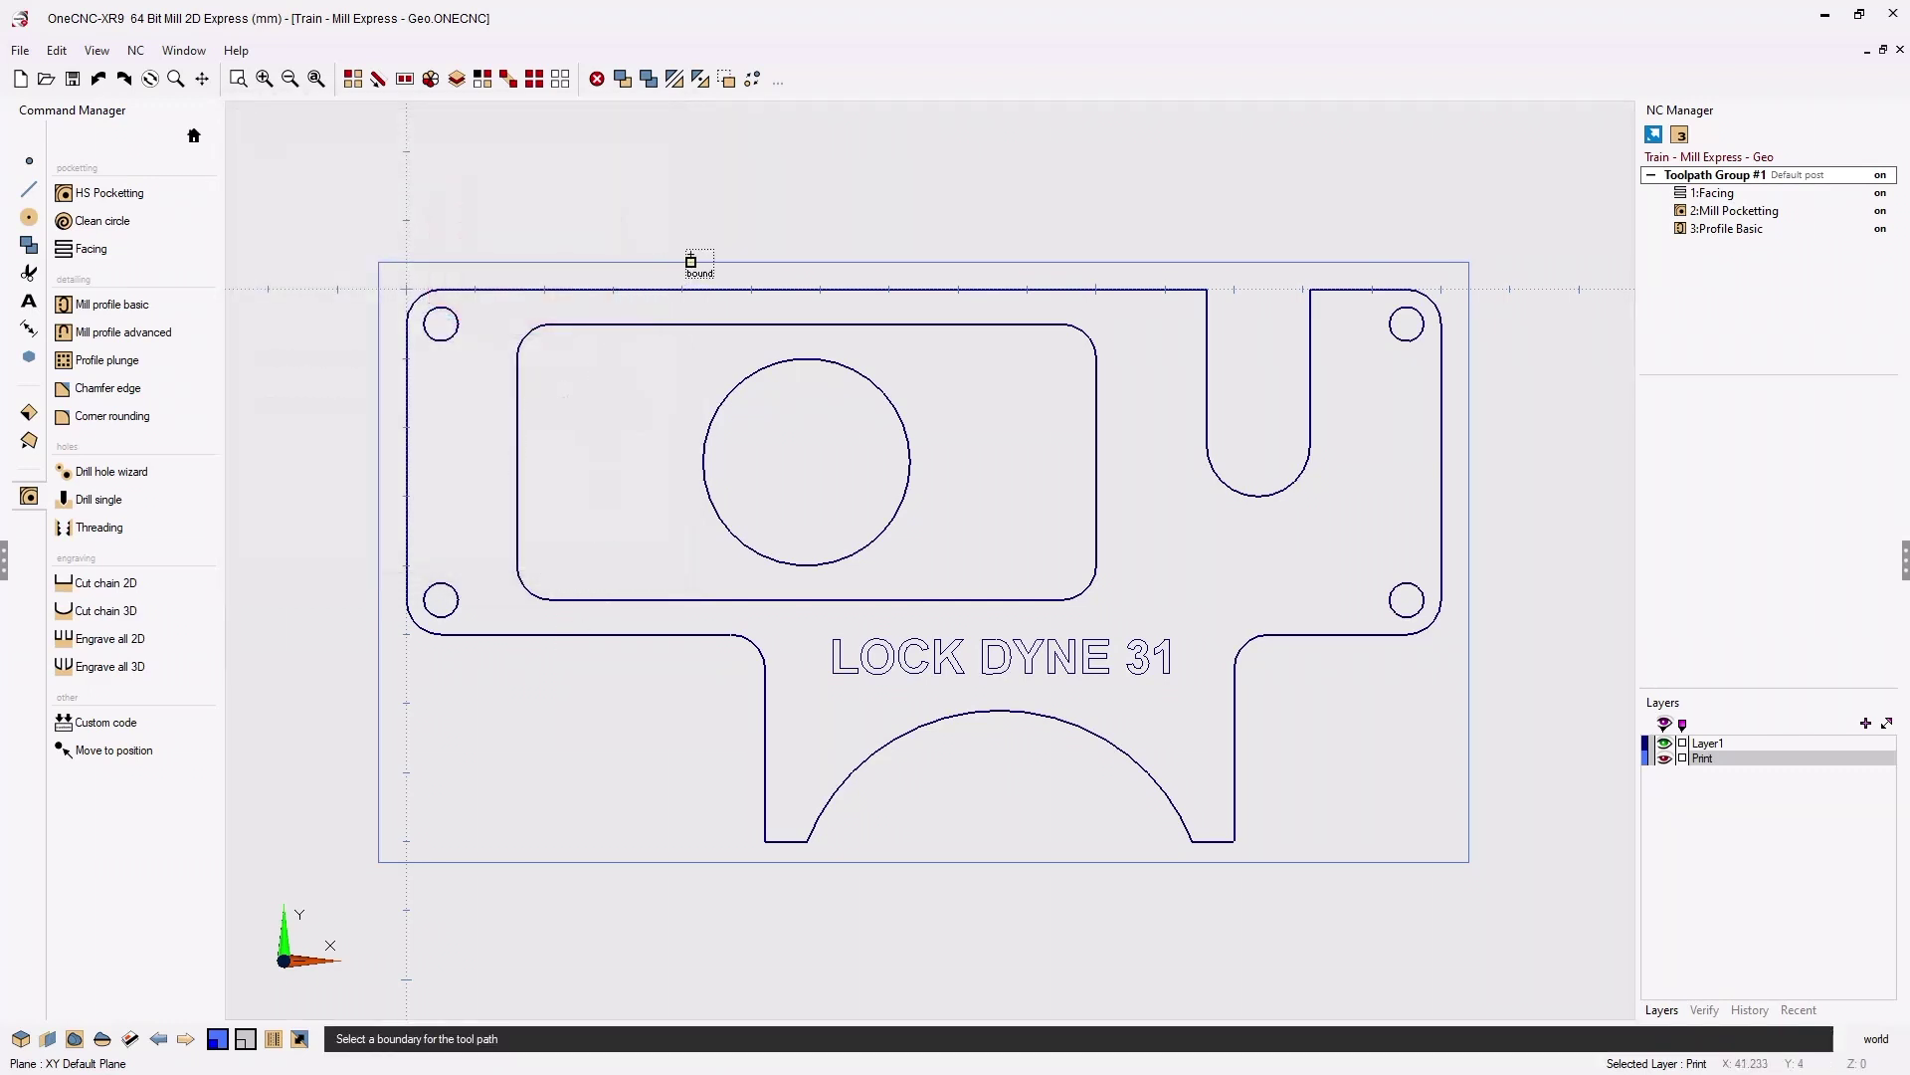
pyautogui.click(689, 262)
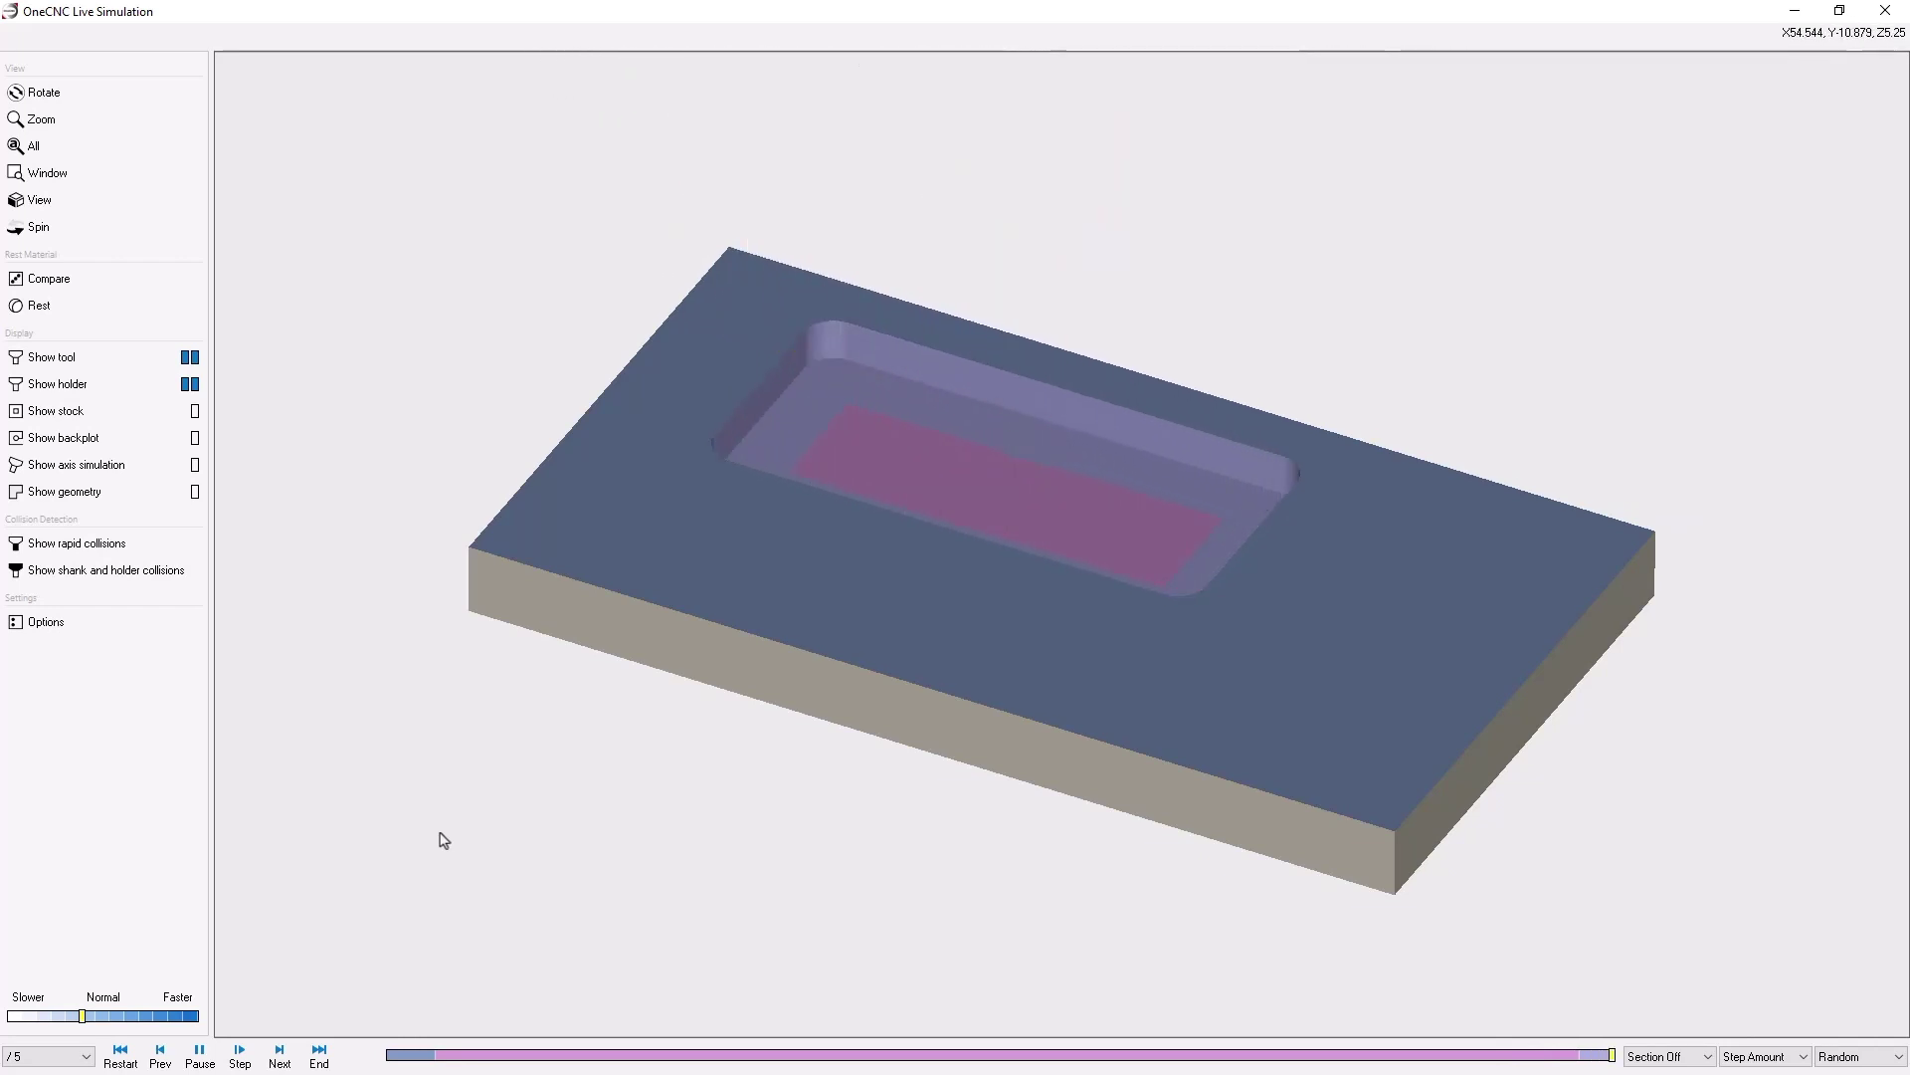
pyautogui.moveTo(961, 624)
pyautogui.mouseDown(button='middle')
pyautogui.moveTo(946, 653)
pyautogui.moveTo(1060, 638)
pyautogui.moveTo(1062, 665)
pyautogui.moveTo(989, 593)
pyautogui.moveTo(966, 618)
pyautogui.mouseUp(button='middle')
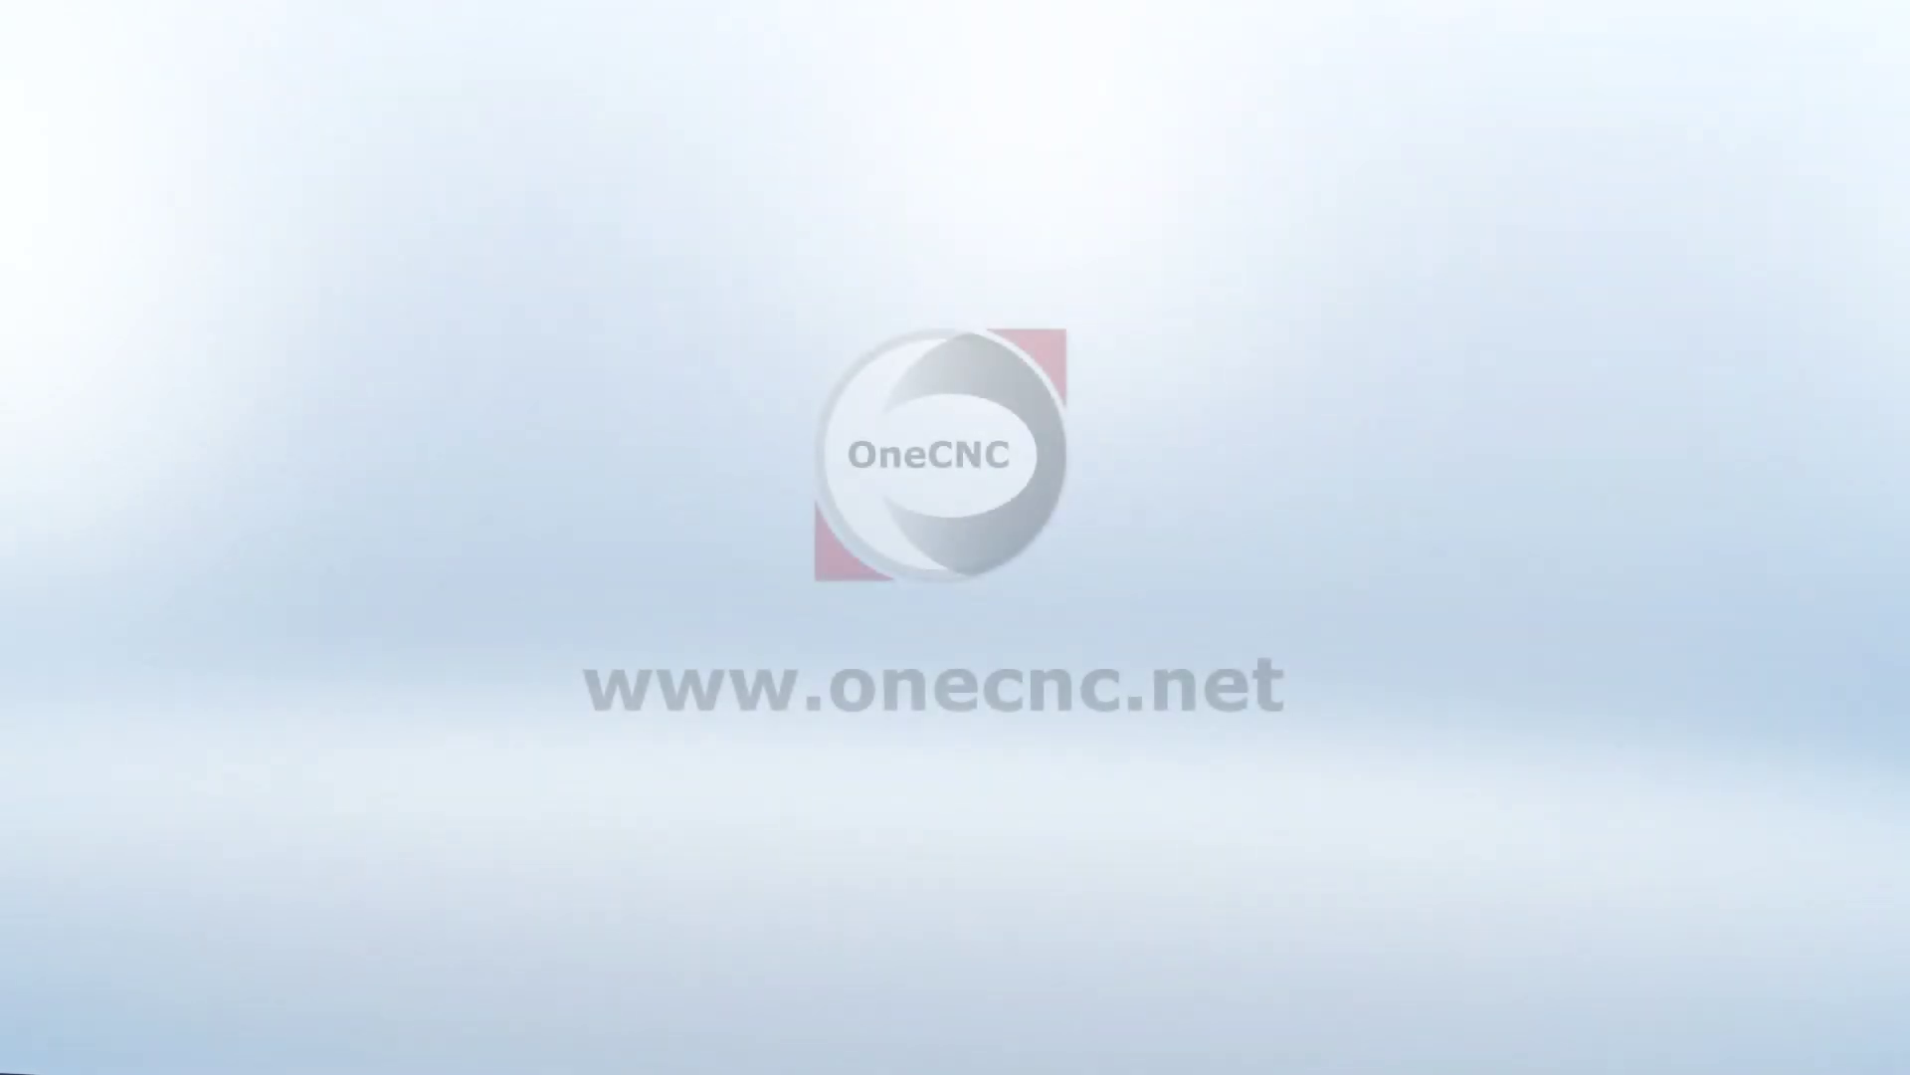